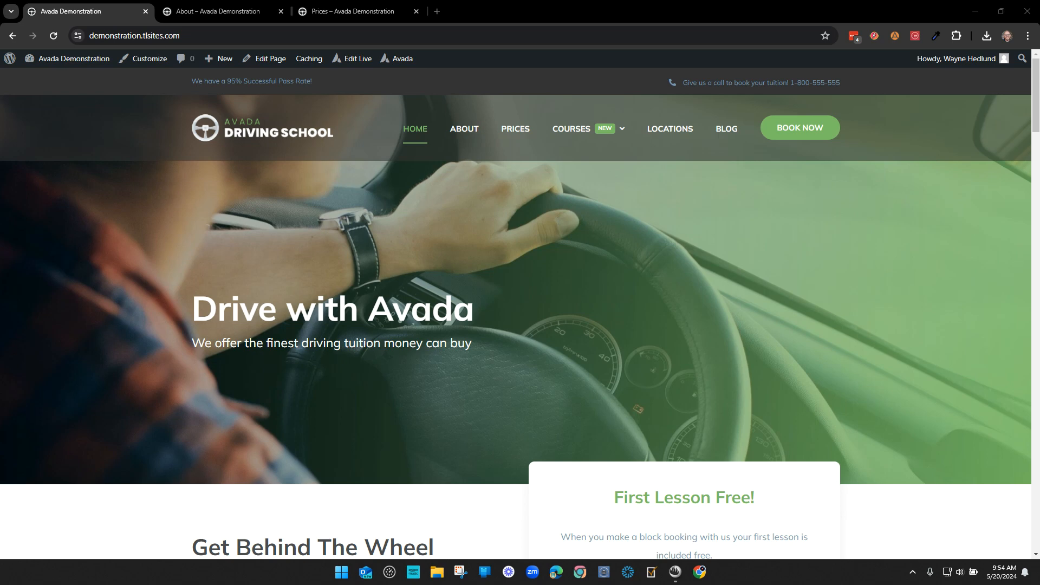
- Test-select text in the Drive with Avada heading and hero subtitle on the front-end home page
{"action": "left_click_drag", "start_coordinate": [234, 309], "coordinate": [456, 347]}
{"action": "left_click", "coordinate": [456, 313]}
{"action": "left_click", "coordinate": [450, 356]}
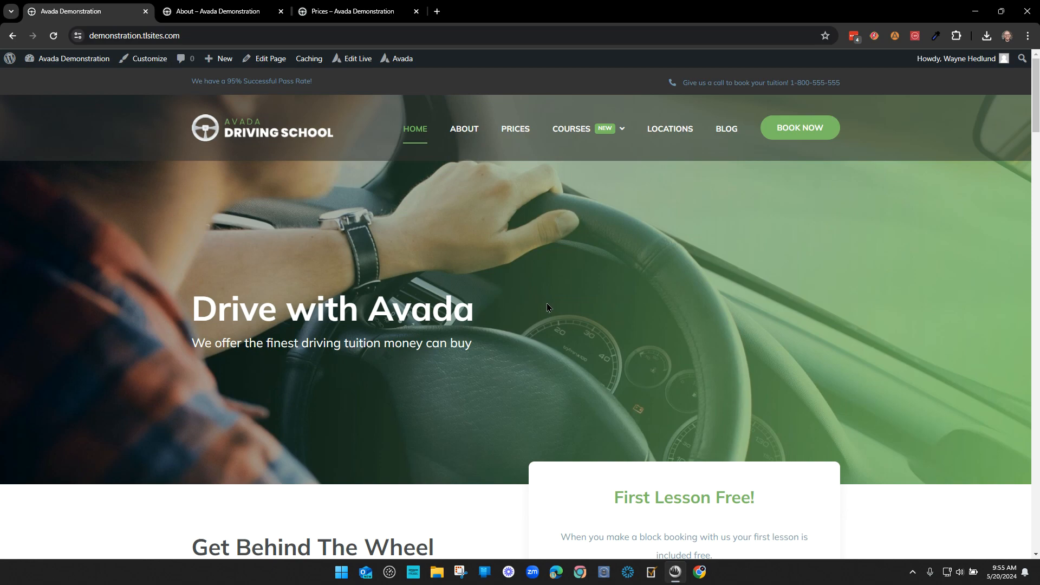
{"action": "scroll", "coordinate": [315, 304], "scroll_direction": "down", "scroll_amount": 6}
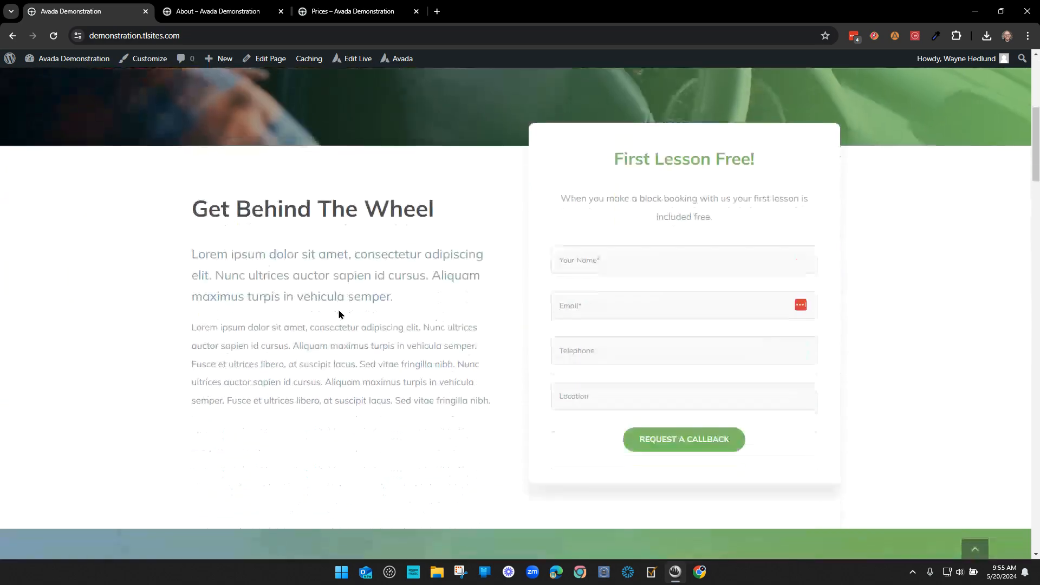
{"action": "scroll", "coordinate": [508, 369], "scroll_direction": "up", "scroll_amount": 6}
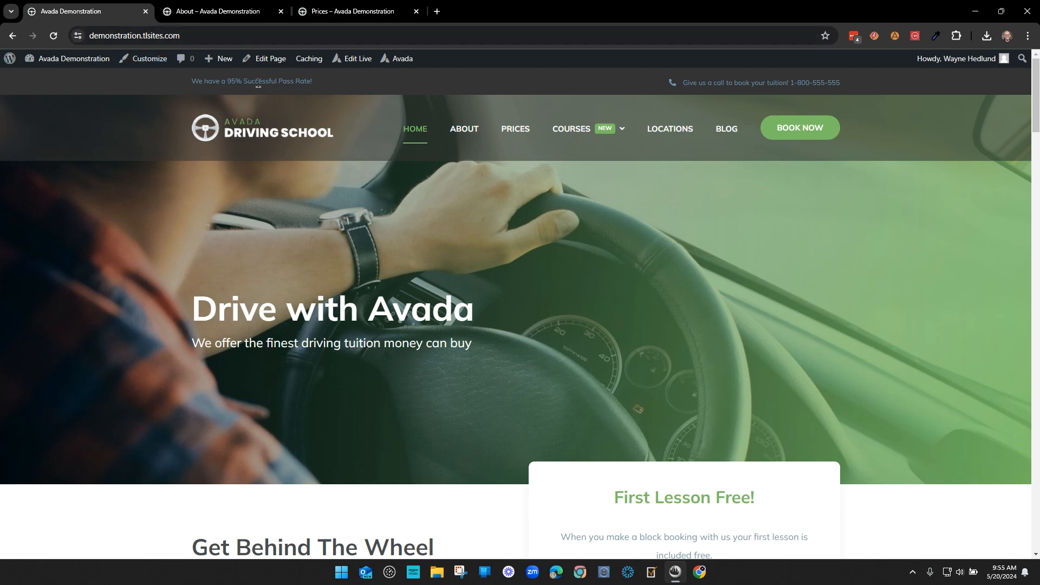
- Flip through the About and Prices tabs, then open the home page with Edit Live
{"action": "left_click", "coordinate": [225, 11]}
{"action": "left_click", "coordinate": [345, 11]}
{"action": "left_click", "coordinate": [125, 11]}
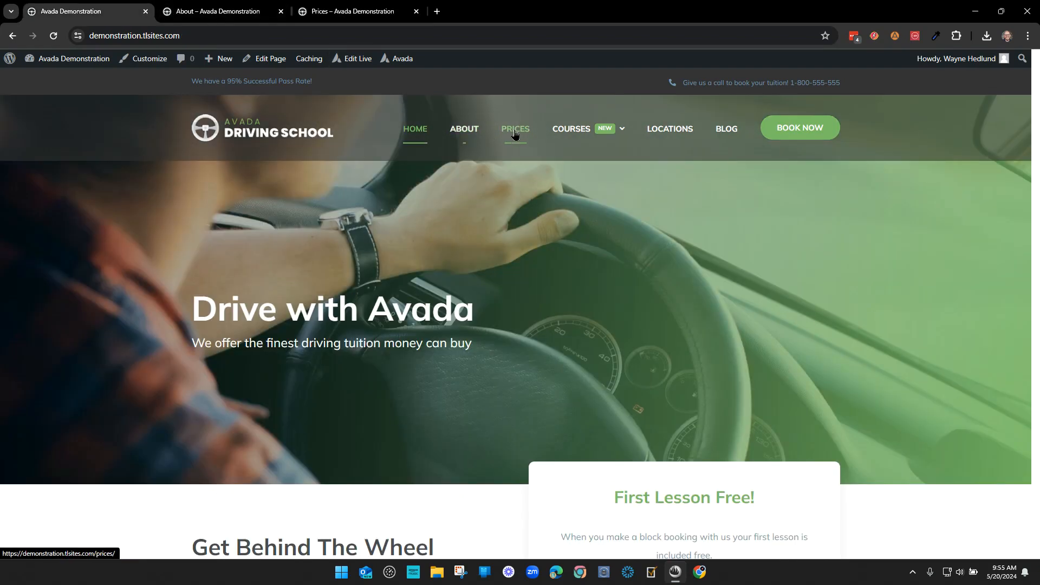
{"action": "key", "text": "ctrl+Tab"}
{"action": "key", "text": "ctrl+Tab"}
{"action": "key", "text": "ctrl+Tab"}
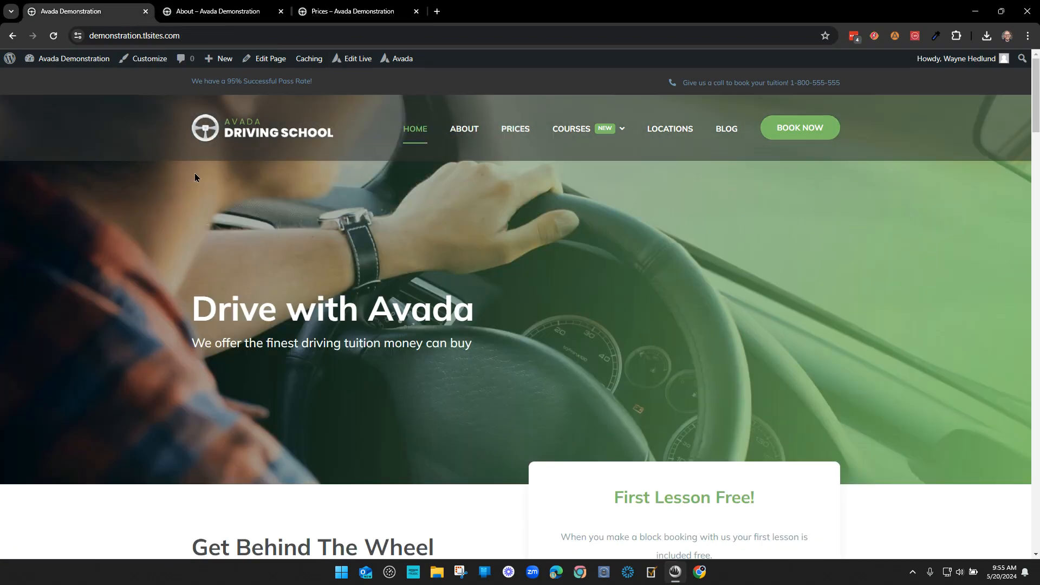
{"action": "left_click", "coordinate": [351, 61]}
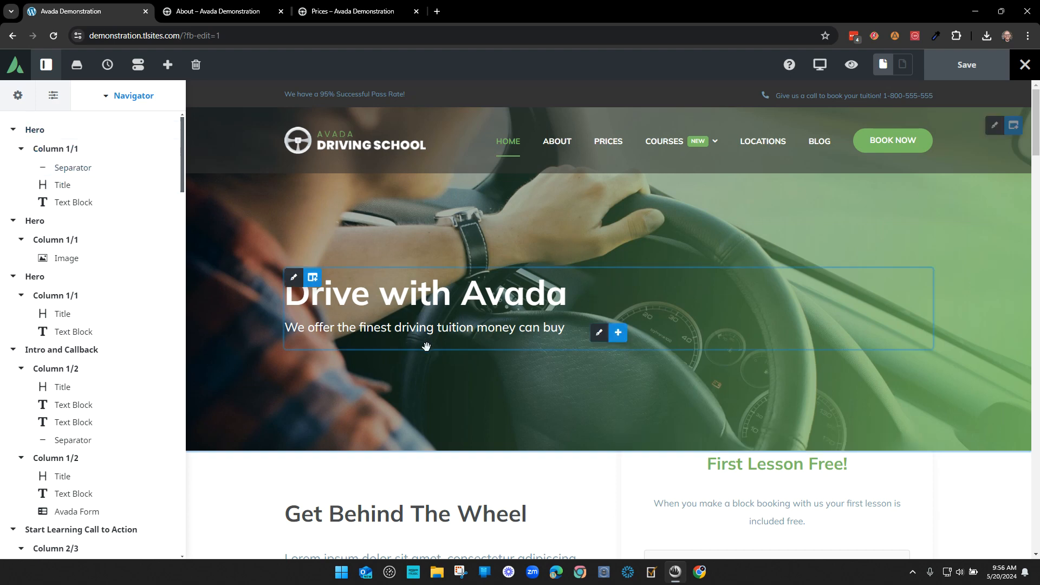
- Collapse the Navigator tree to top-level sections and bring up the builder's exit menu
{"action": "left_click", "coordinate": [107, 97]}
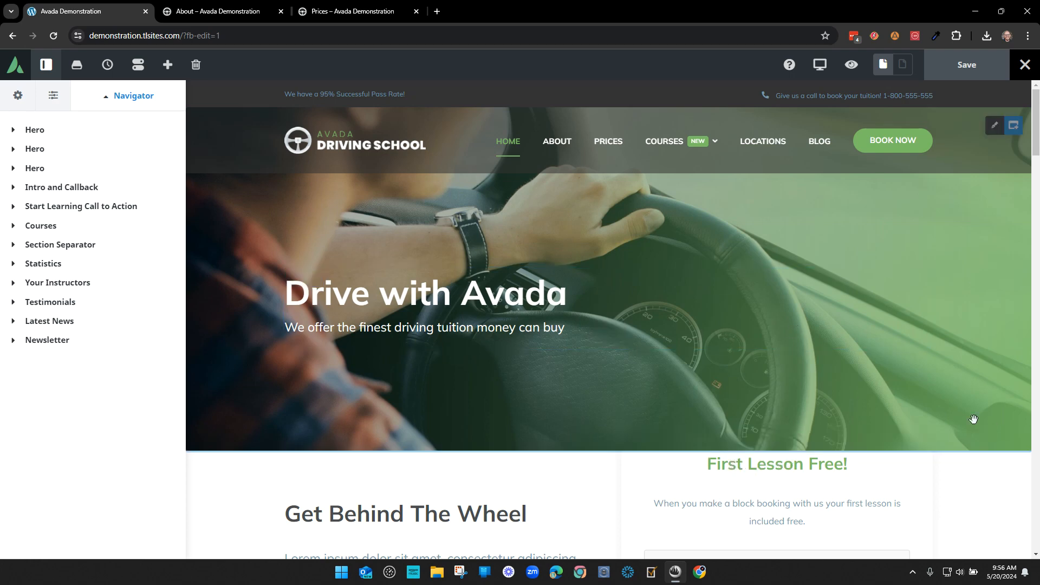
{"action": "scroll", "coordinate": [973, 418], "scroll_direction": "down", "scroll_amount": 3}
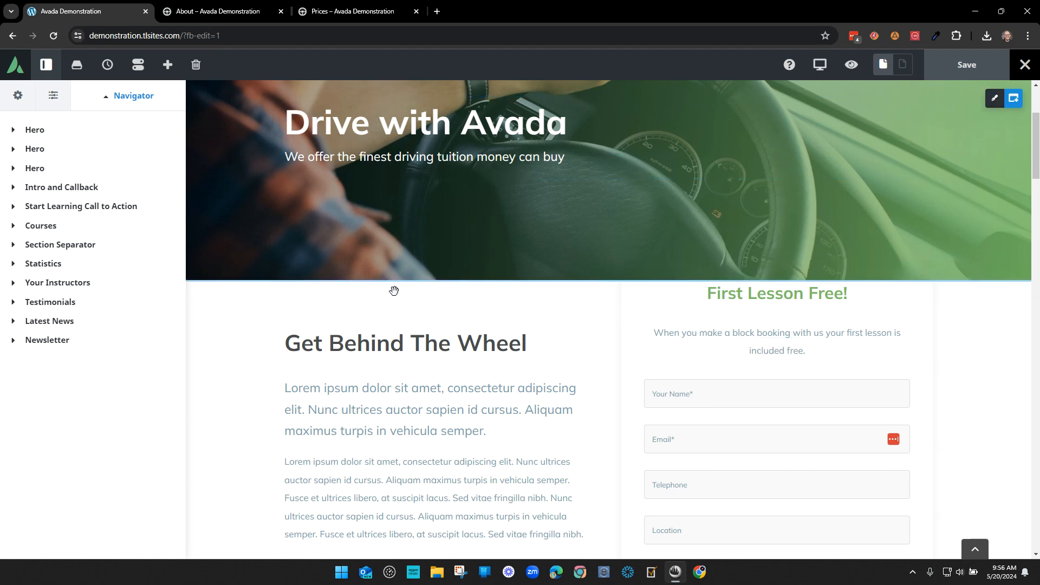
{"action": "left_click", "coordinate": [1027, 67]}
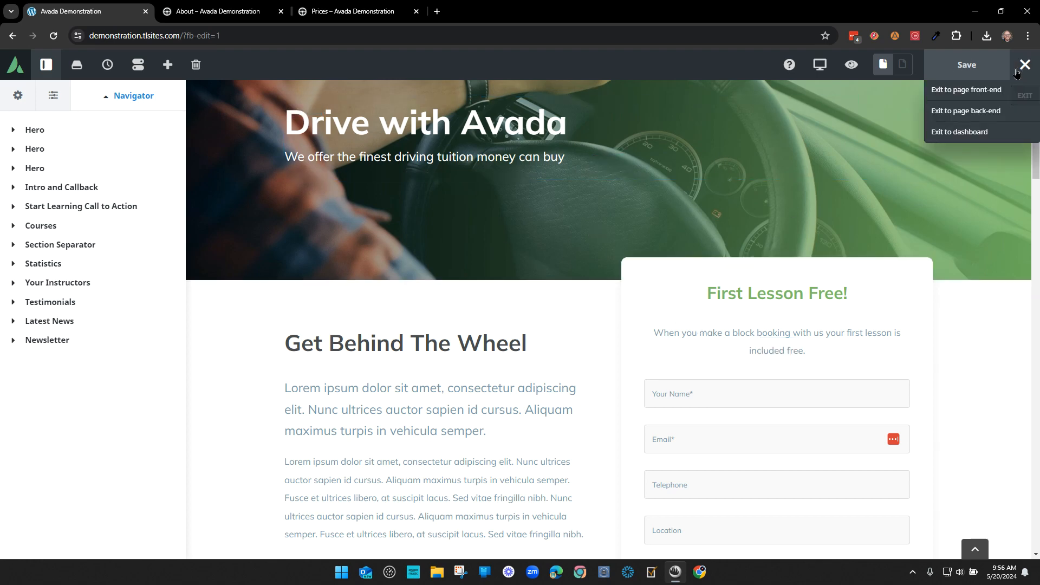
- Open the live home page in a new tab, glance over it, and return to the builder
{"action": "left_click", "coordinate": [984, 91], "text": "ctrl"}
{"action": "left_click", "coordinate": [221, 6]}
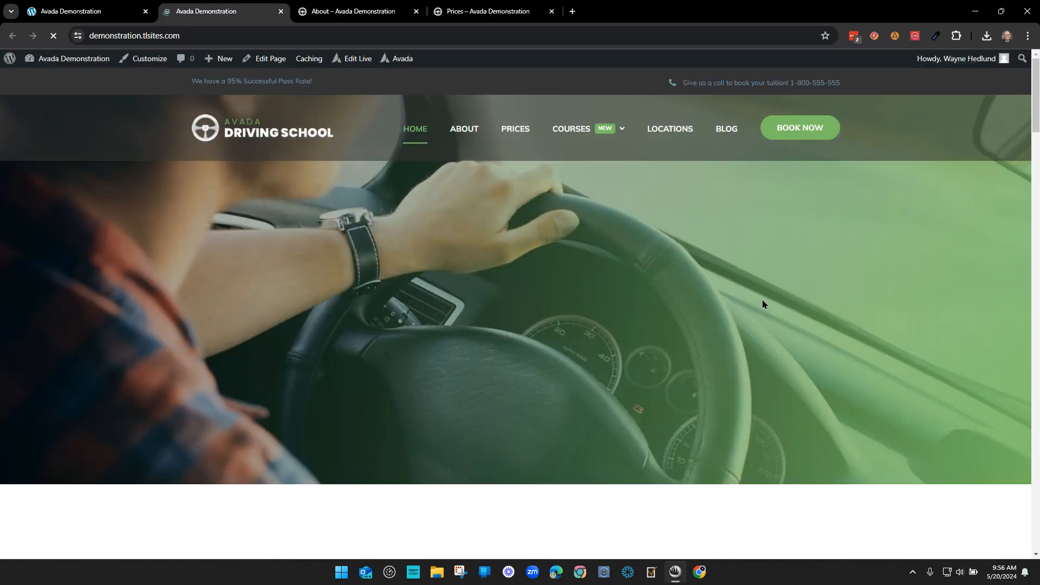
{"action": "scroll", "coordinate": [740, 251], "scroll_direction": "down", "scroll_amount": 2}
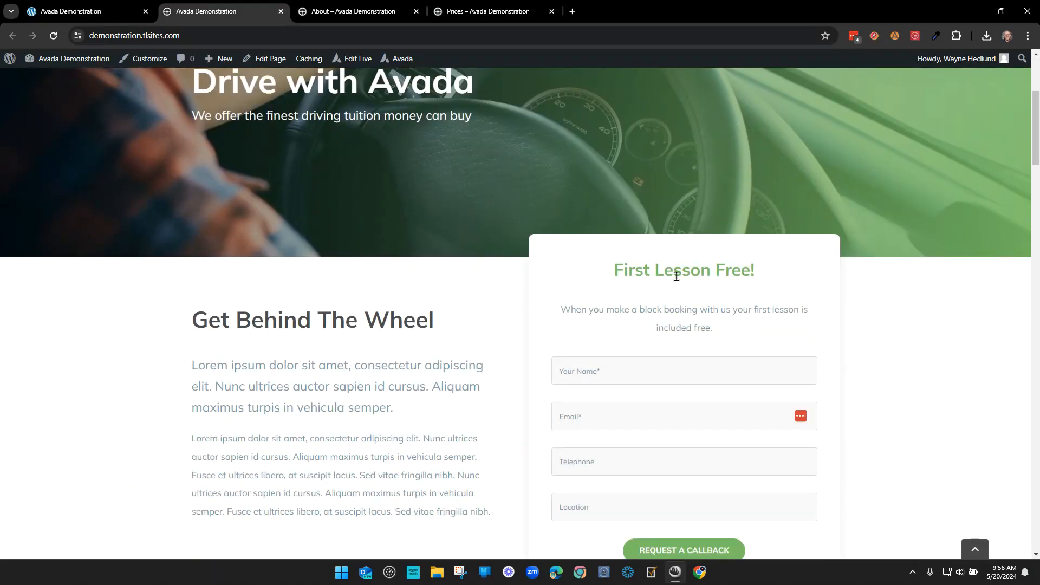
{"action": "key", "text": "ctrl+shift+Tab"}
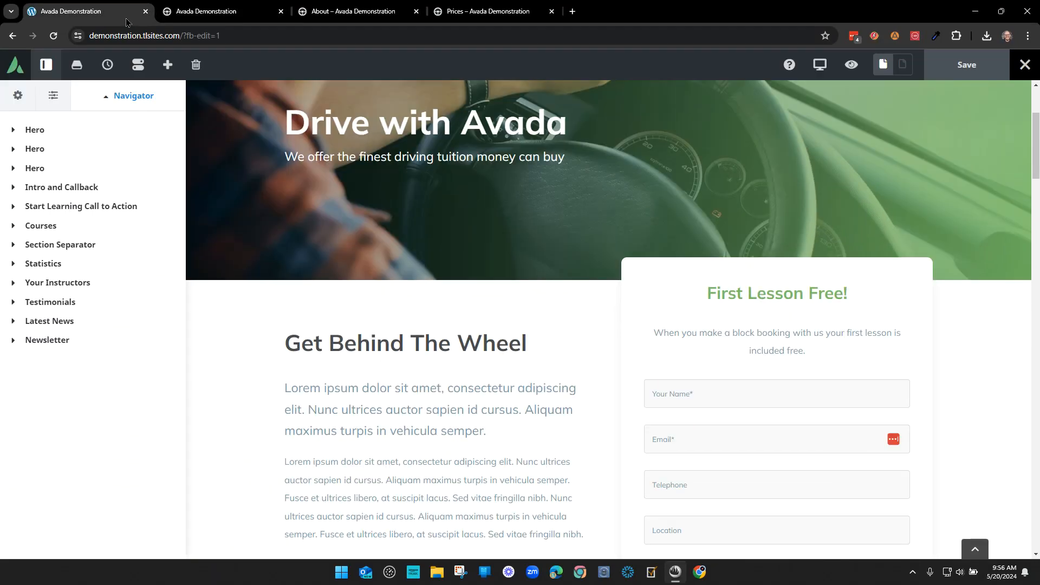
- Change 'First' to 'Third' in the form heading, save, and check it on the live page
{"action": "double_click", "coordinate": [725, 291]}
{"action": "type", "text": "Third"}
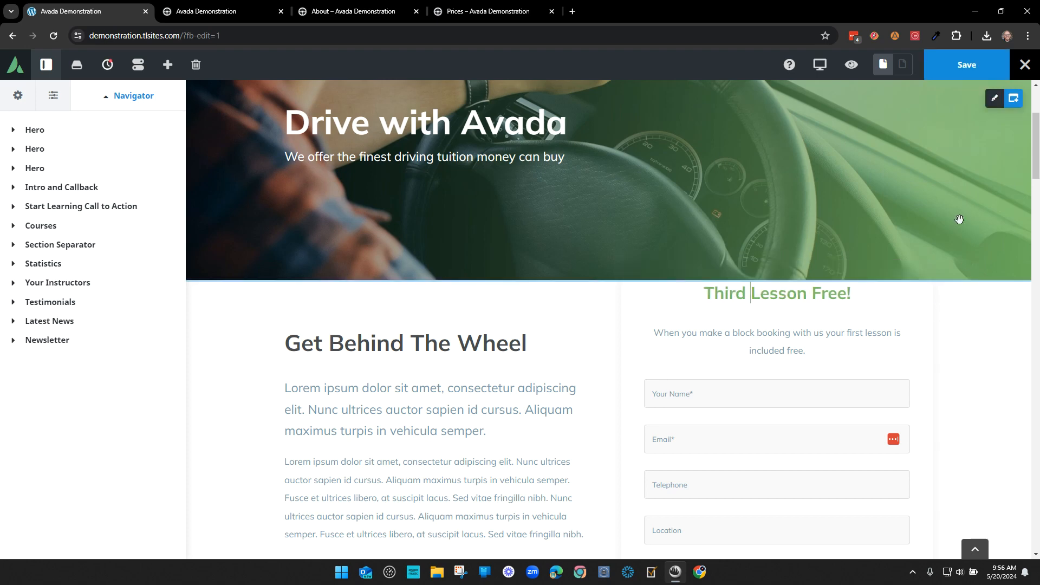
{"action": "left_click", "coordinate": [966, 65]}
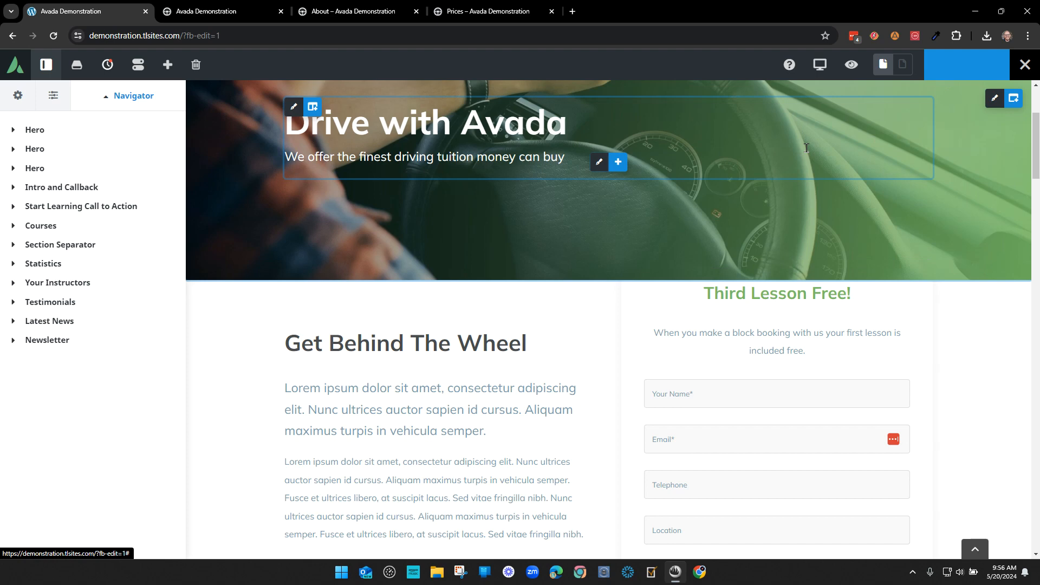
{"action": "left_click", "coordinate": [198, 11]}
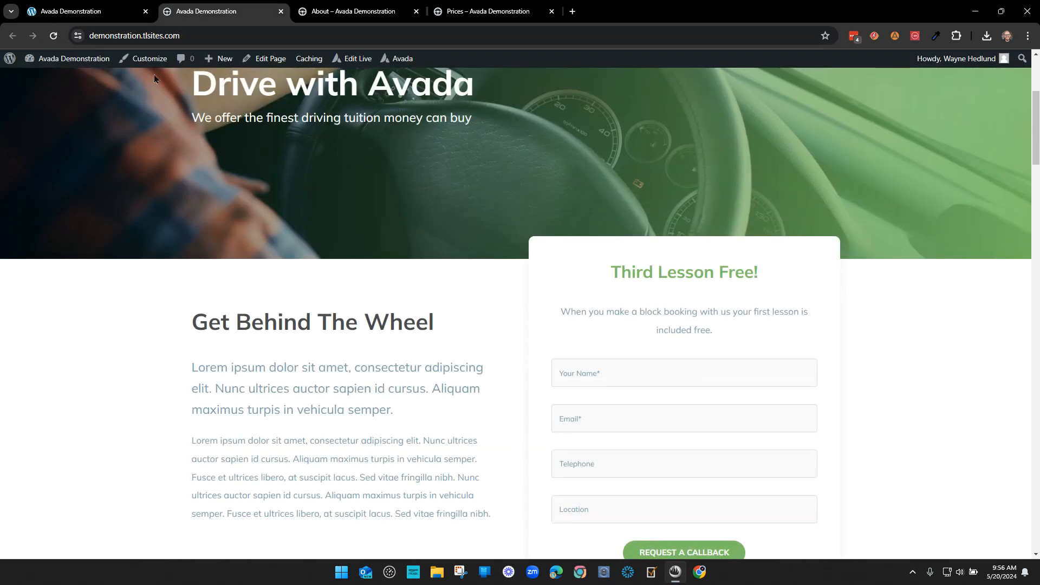
{"action": "left_click", "coordinate": [116, 17]}
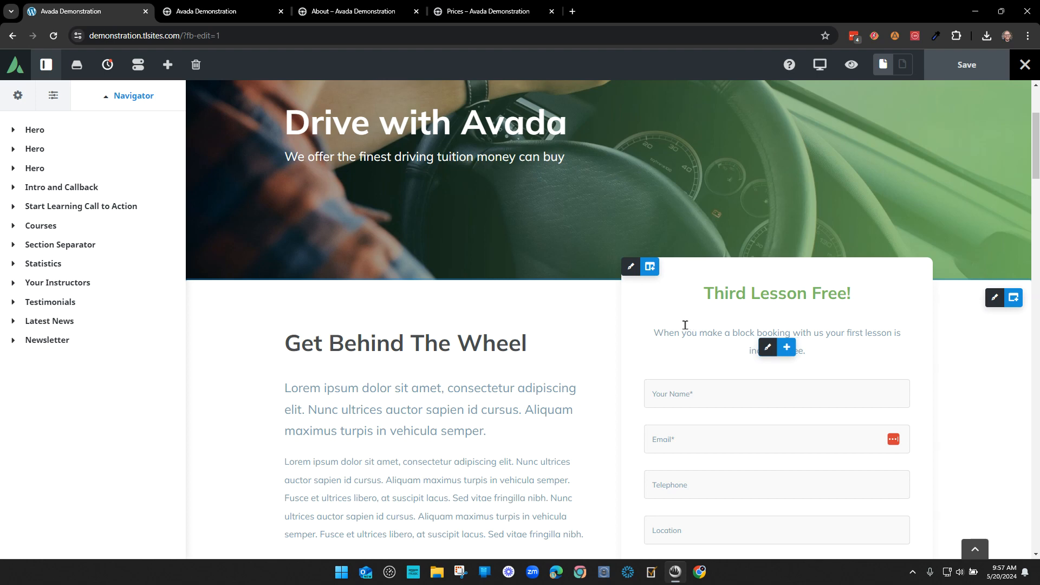
- Replace 'first' with 'third' in the form intro and add 'of charge' after 'free'
{"action": "double_click", "coordinate": [852, 332]}
{"action": "type", "text": "third"}
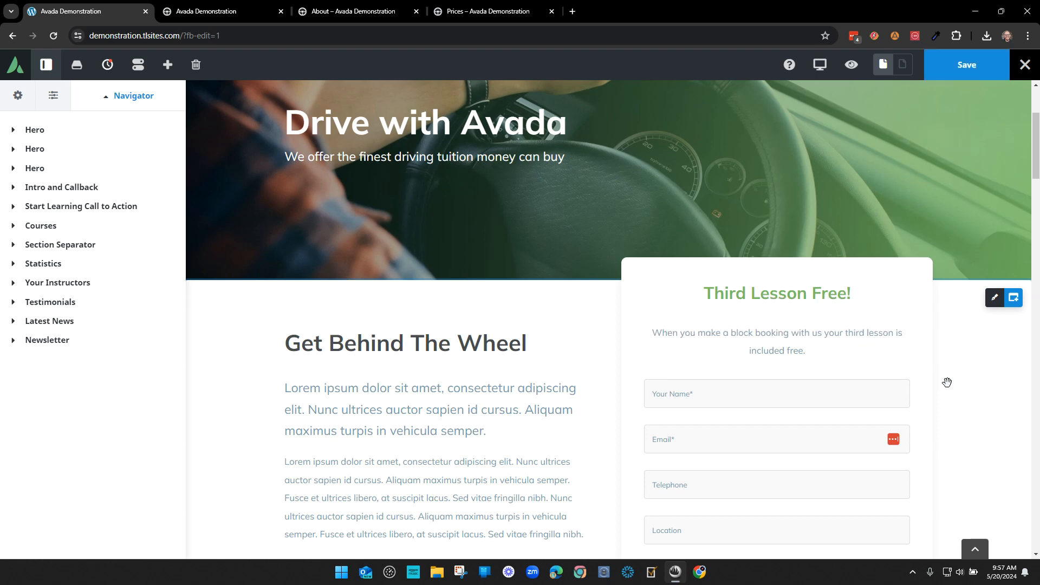
{"action": "type", "text": " of charge"}
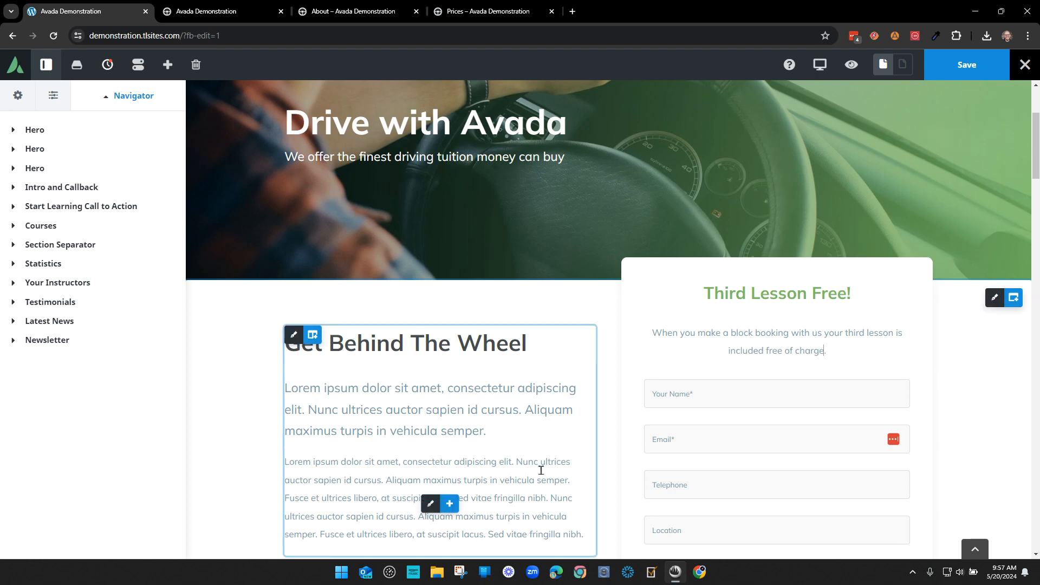
{"action": "scroll", "coordinate": [540, 470], "scroll_direction": "down", "scroll_amount": 2}
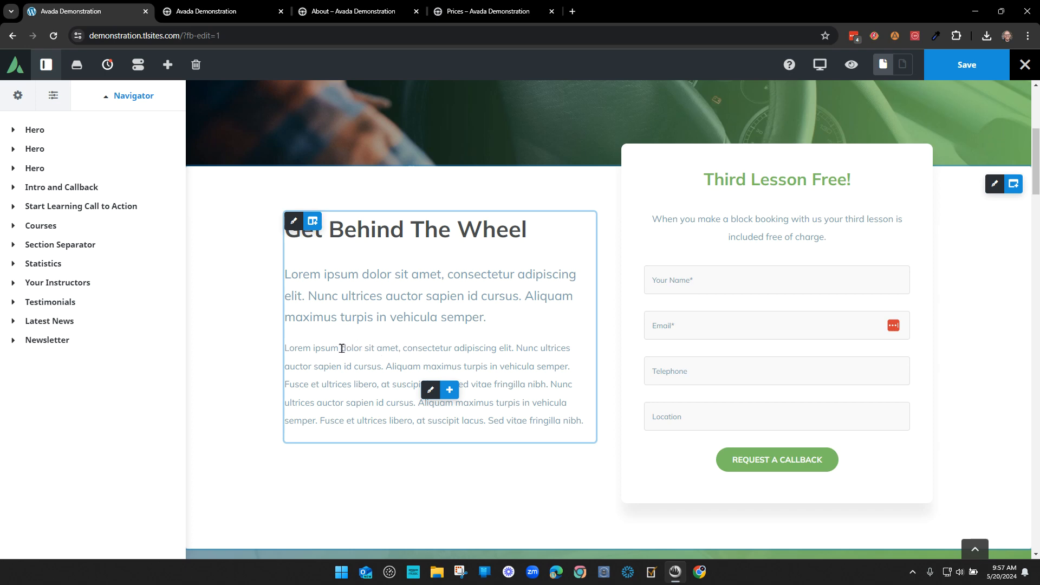
- Make 'dolor sit amet, consectetur adipiscing elit' bold, italic and green from Global Colors
{"action": "left_click_drag", "start_coordinate": [341, 348], "coordinate": [533, 349]}
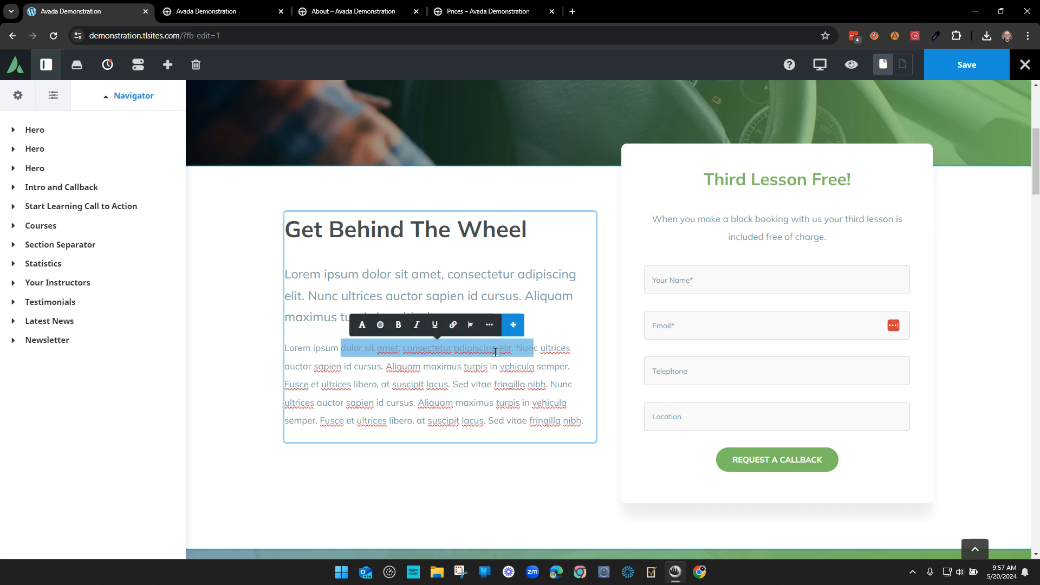
{"action": "left_click", "coordinate": [398, 325]}
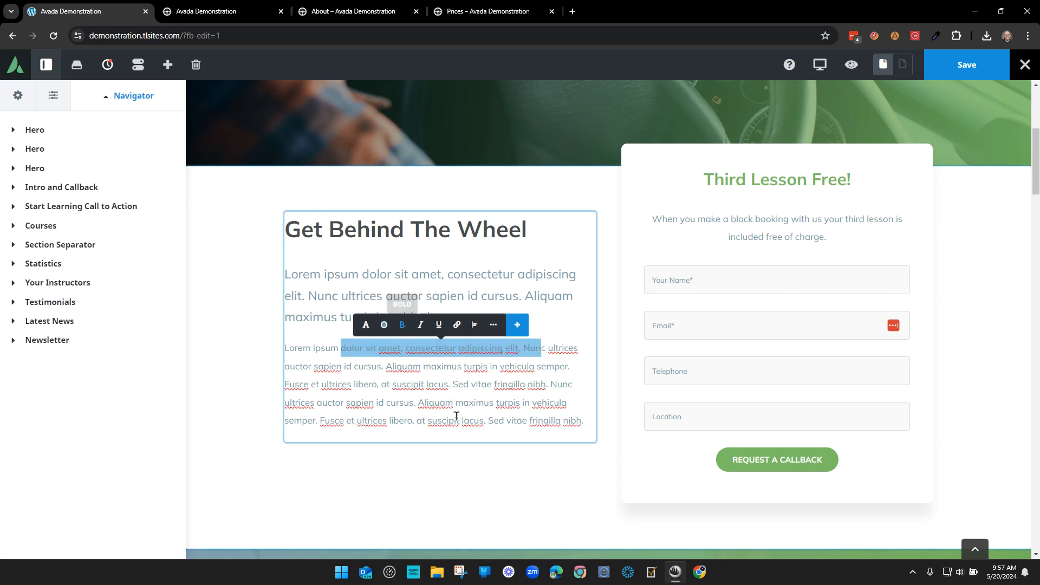
{"action": "left_click", "coordinate": [420, 325]}
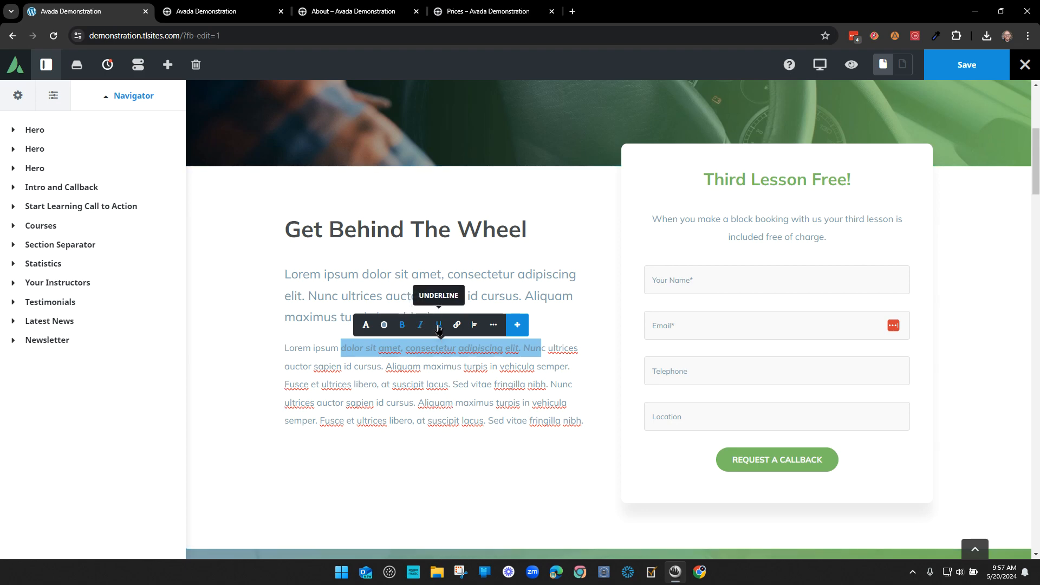
{"action": "left_click", "coordinate": [384, 325]}
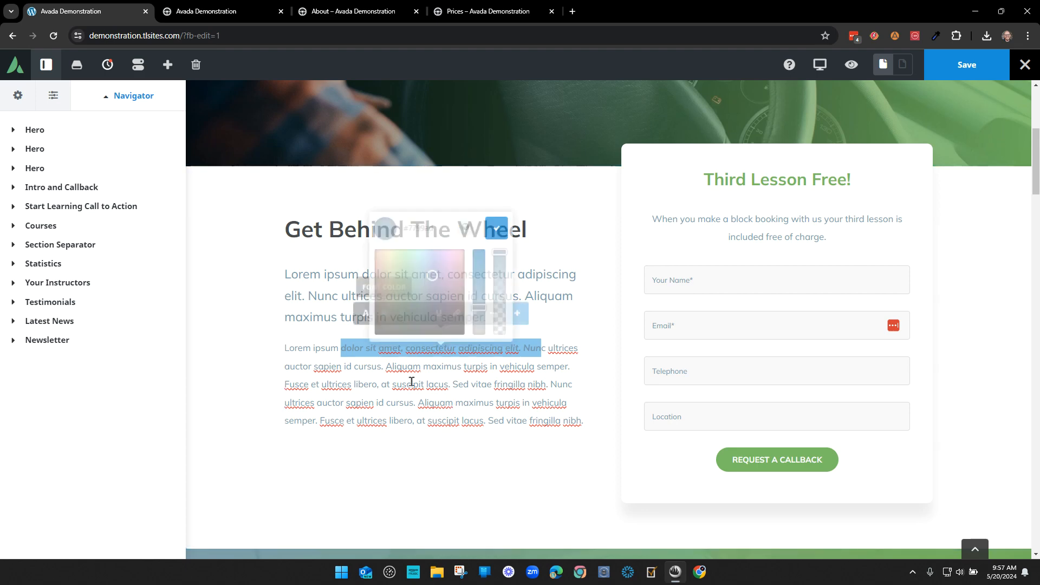
{"action": "left_click", "coordinate": [469, 226]}
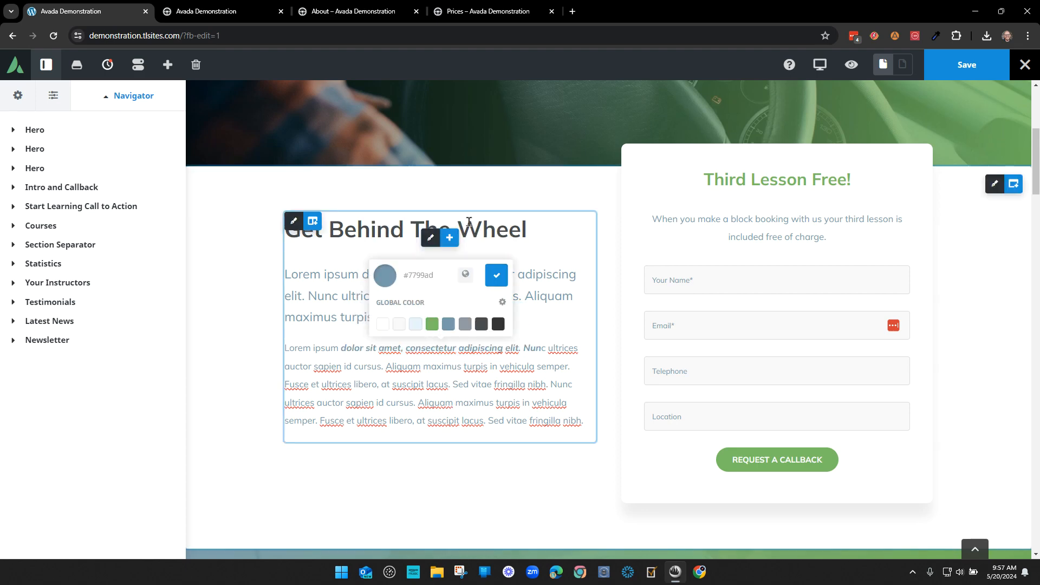
{"action": "left_click", "coordinate": [483, 327]}
{"action": "left_click", "coordinate": [432, 323]}
{"action": "left_click", "coordinate": [445, 384]}
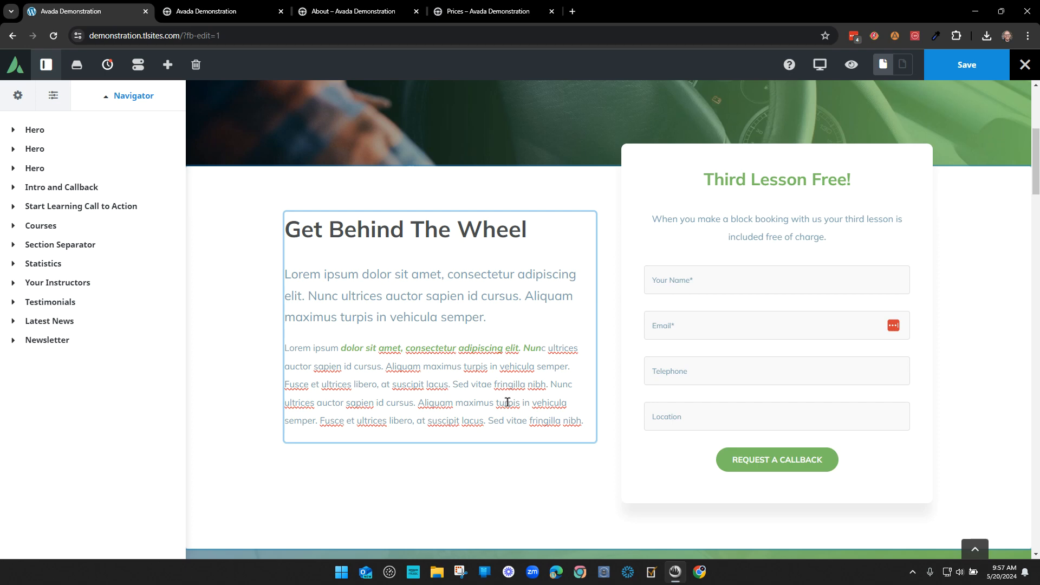
- Use History to drop the styling but keep the 'third lesson' and 'free of charge' edits, then save
{"action": "left_click", "coordinate": [107, 65]}
{"action": "left_click", "coordinate": [153, 288]}
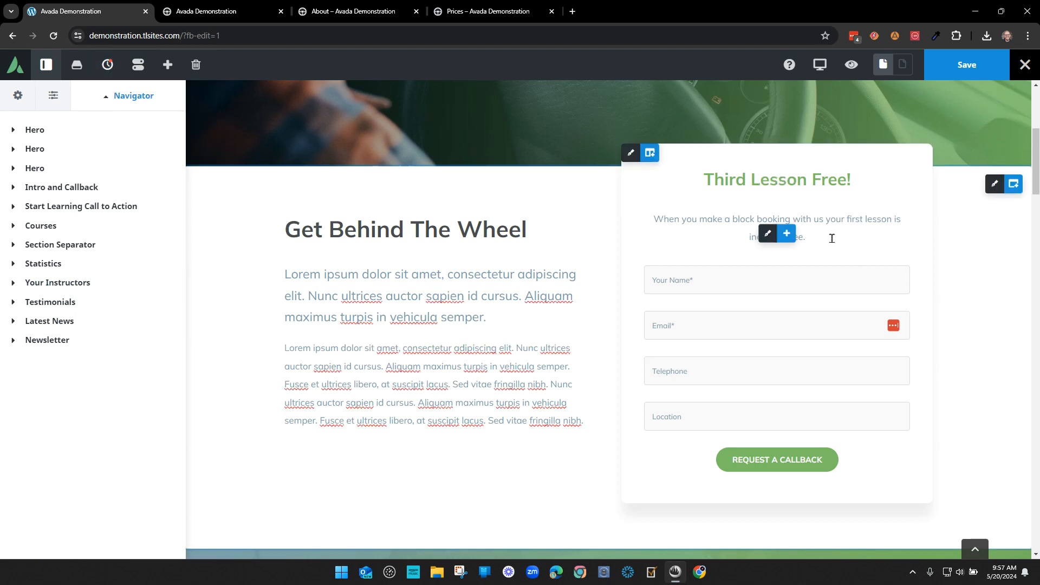
{"action": "left_click", "coordinate": [107, 64]}
{"action": "left_click", "coordinate": [153, 263]}
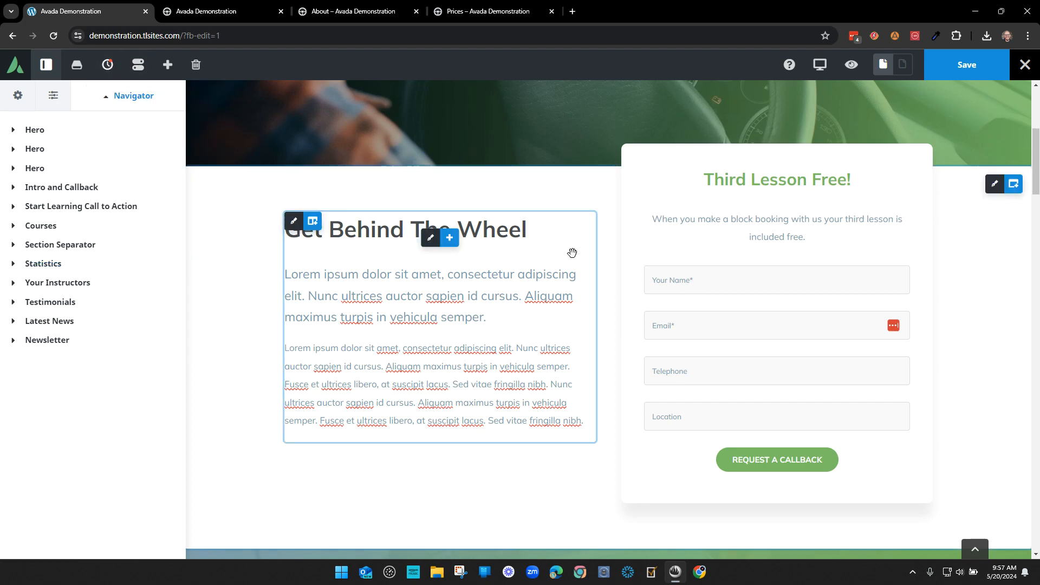
{"action": "left_click", "coordinate": [107, 65]}
{"action": "left_click", "coordinate": [139, 215]}
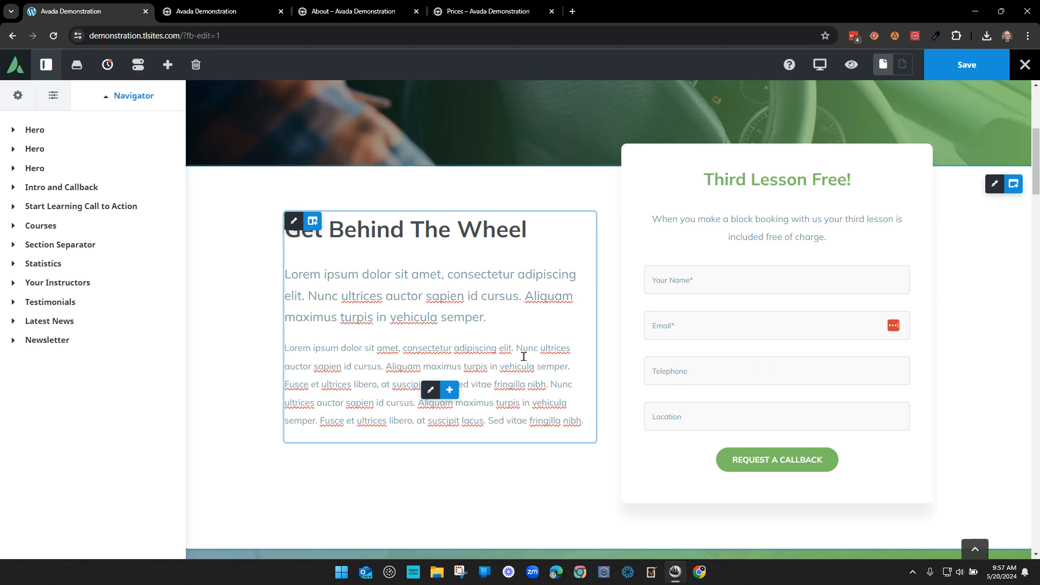
{"action": "left_click", "coordinate": [968, 65]}
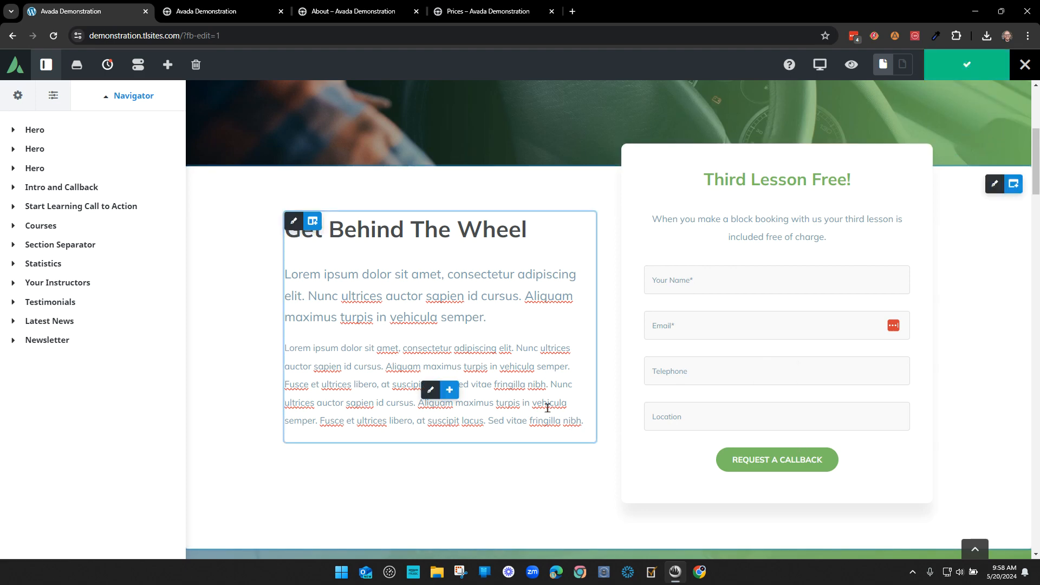
{"action": "scroll", "coordinate": [580, 390], "scroll_direction": "down", "scroll_amount": 2}
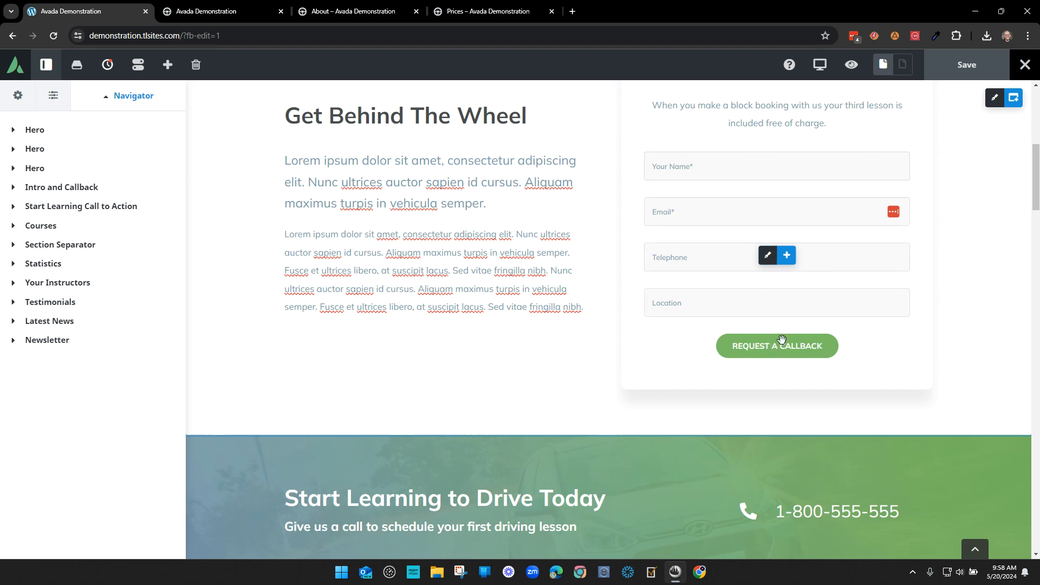
{"action": "scroll", "coordinate": [811, 352], "scroll_direction": "down", "scroll_amount": 3}
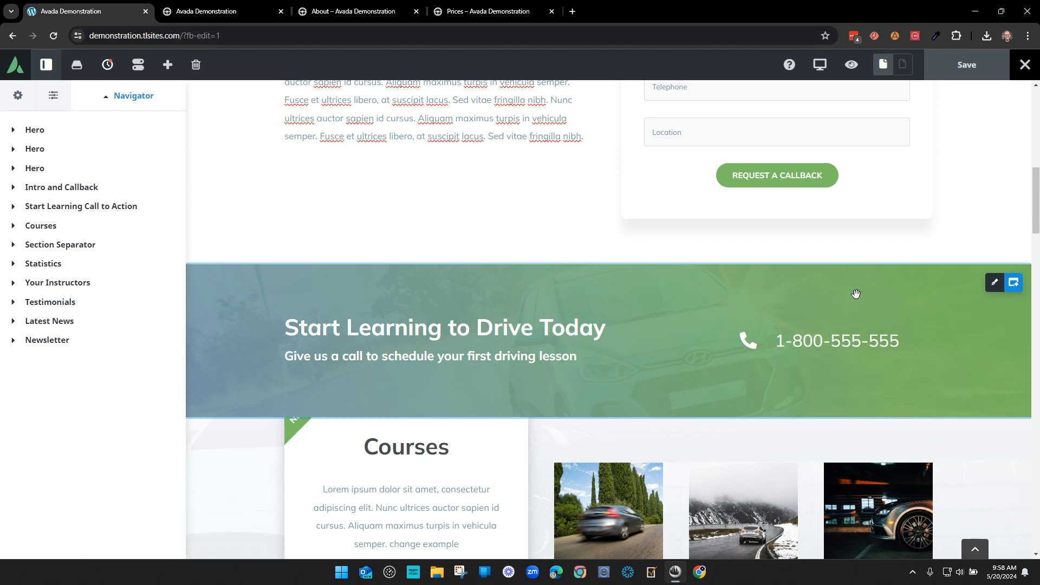
{"action": "mouse_move", "coordinate": [823, 346]}
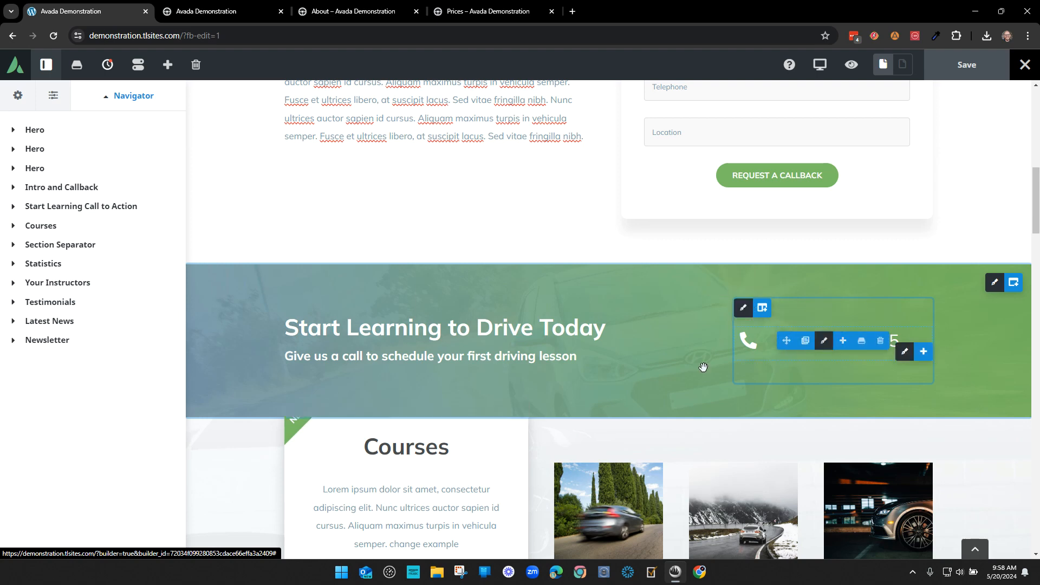
{"action": "scroll", "coordinate": [619, 402], "scroll_direction": "down", "scroll_amount": 4}
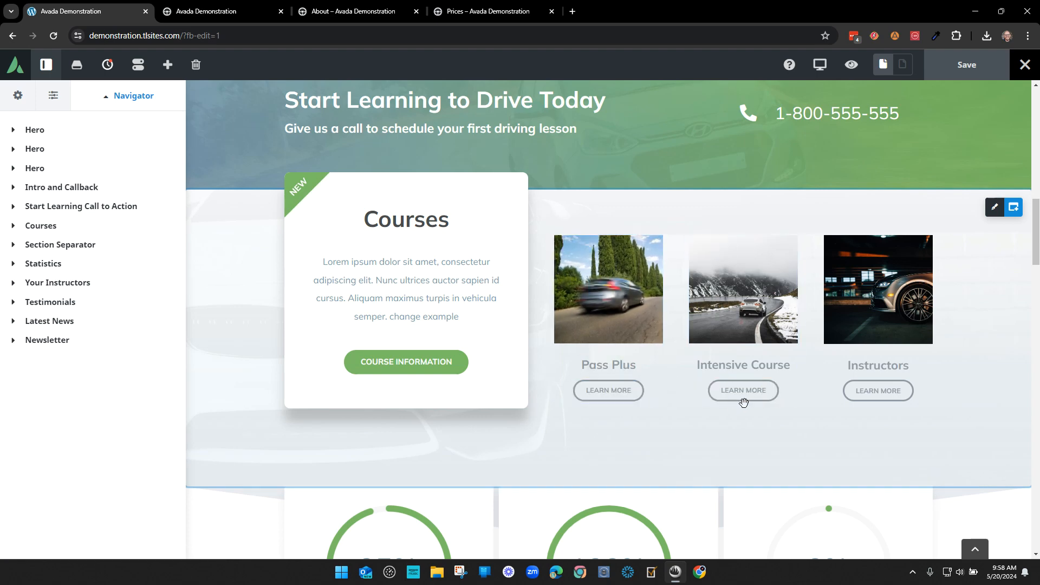
{"action": "scroll", "coordinate": [708, 399], "scroll_direction": "up", "scroll_amount": 5}
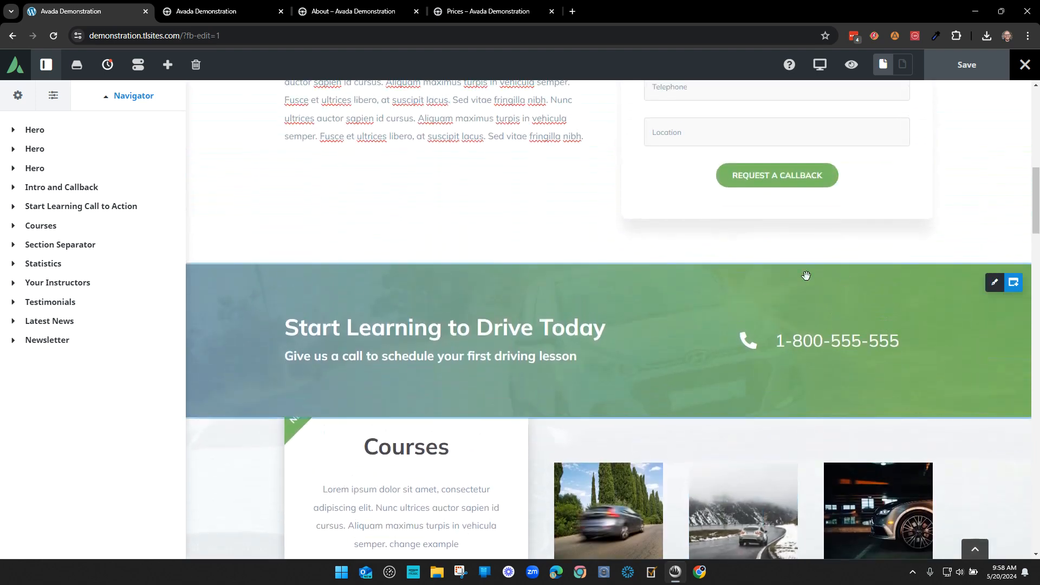
{"action": "scroll", "coordinate": [823, 334], "scroll_direction": "up", "scroll_amount": 3}
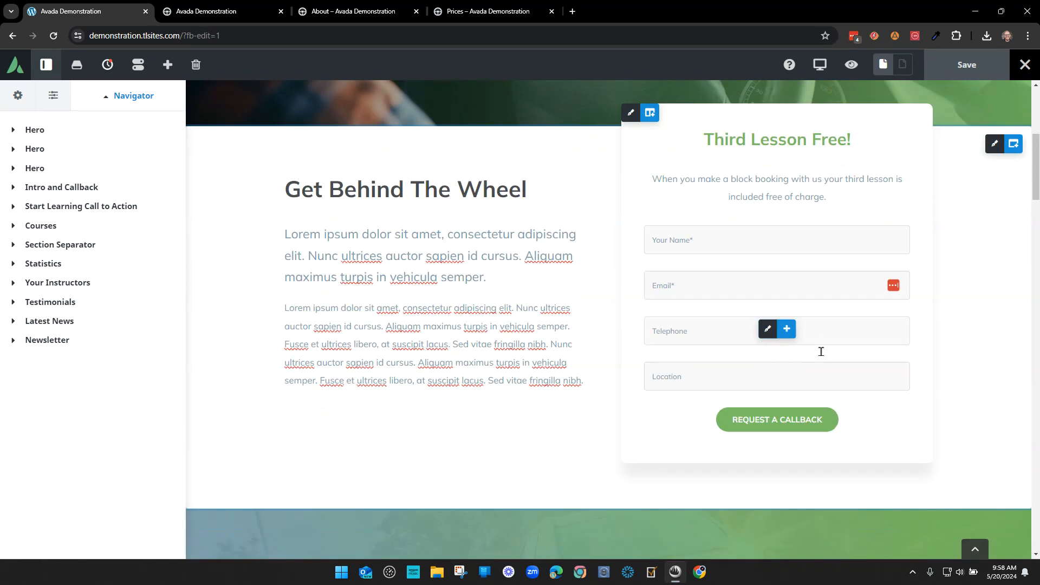
{"action": "scroll", "coordinate": [802, 341], "scroll_direction": "down", "scroll_amount": 2}
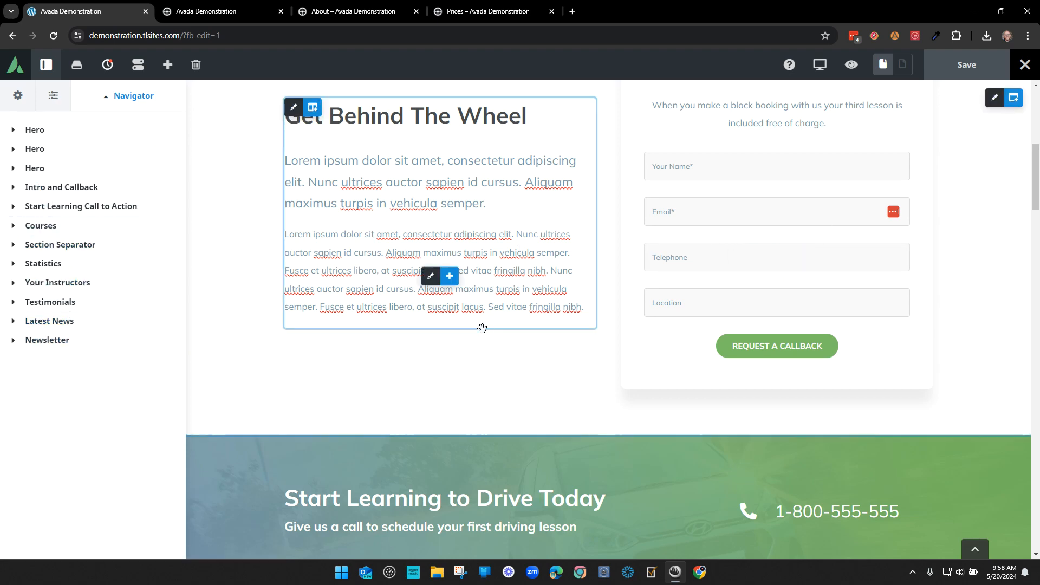
{"action": "scroll", "coordinate": [217, 274], "scroll_direction": "up", "scroll_amount": 4}
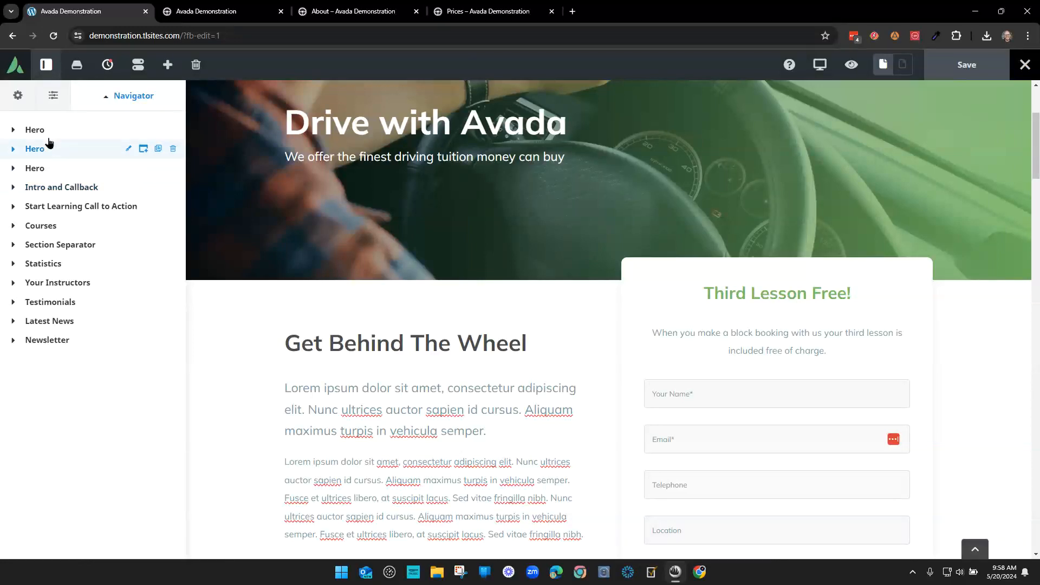
{"action": "left_click", "coordinate": [48, 150]}
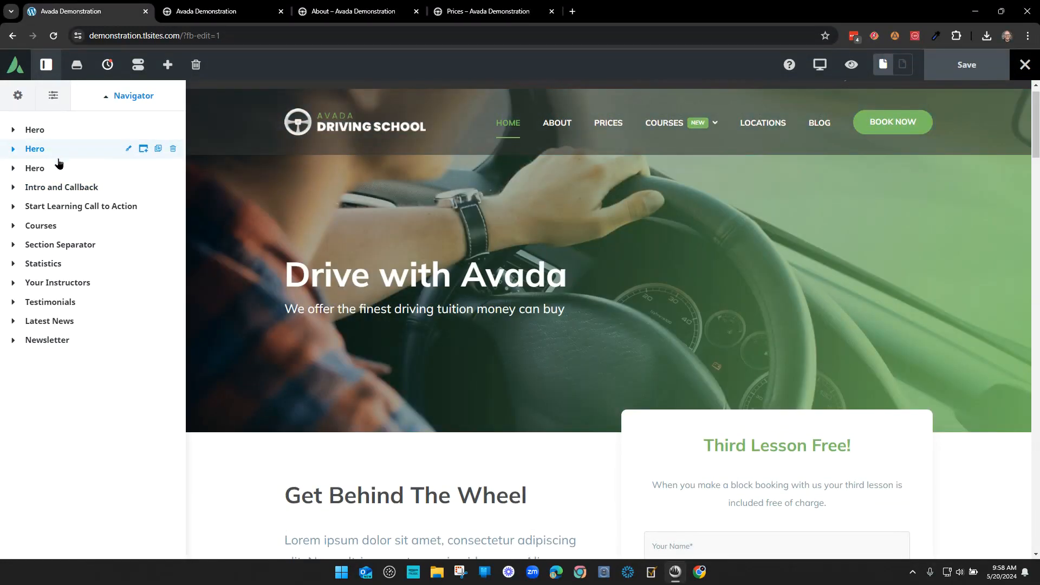
{"action": "left_click", "coordinate": [64, 190]}
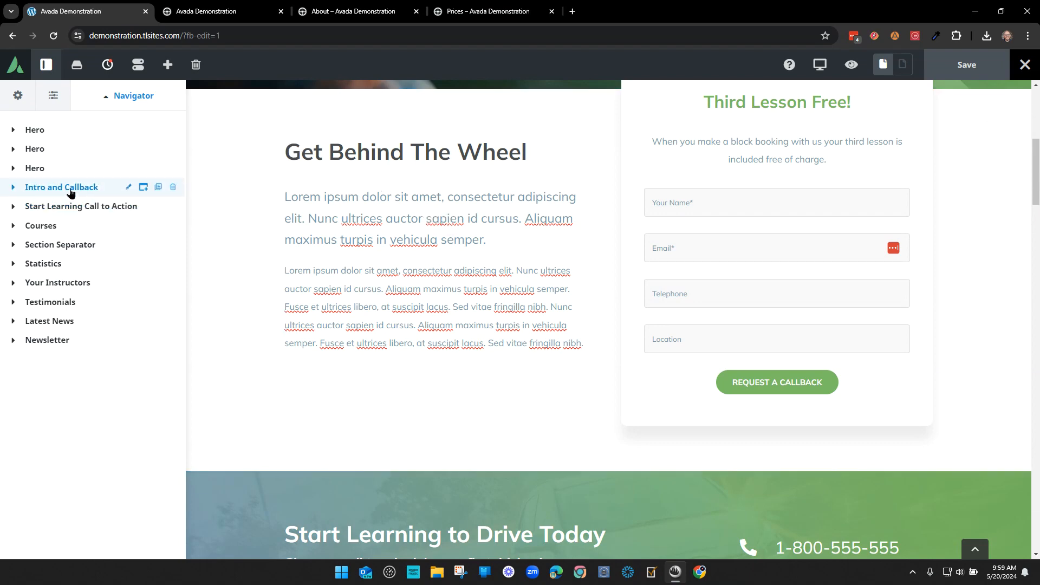
{"action": "left_click", "coordinate": [69, 191]}
{"action": "scroll", "coordinate": [428, 303], "scroll_direction": "up", "scroll_amount": 5}
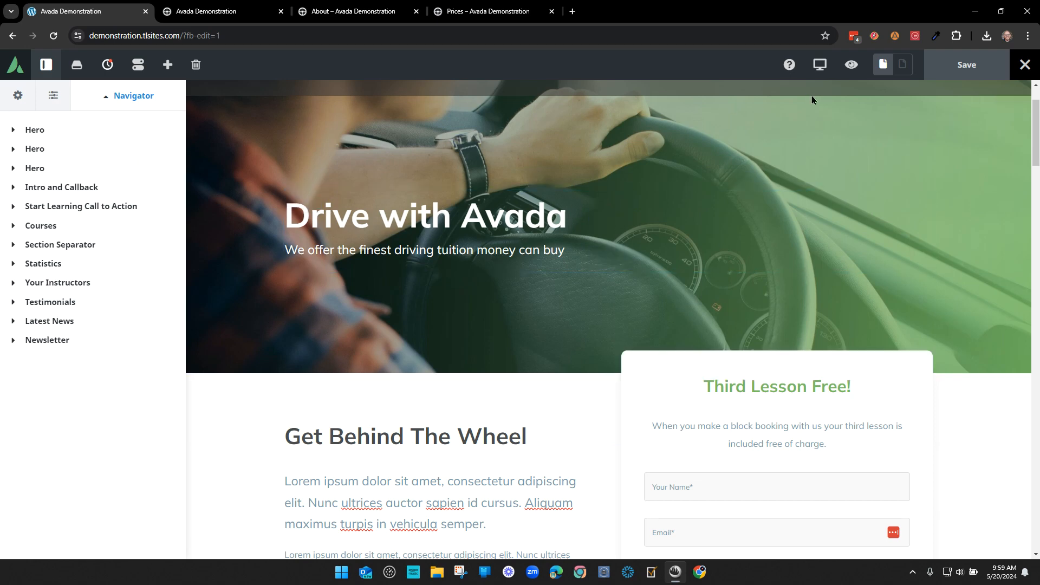
{"action": "left_click", "coordinate": [819, 66]}
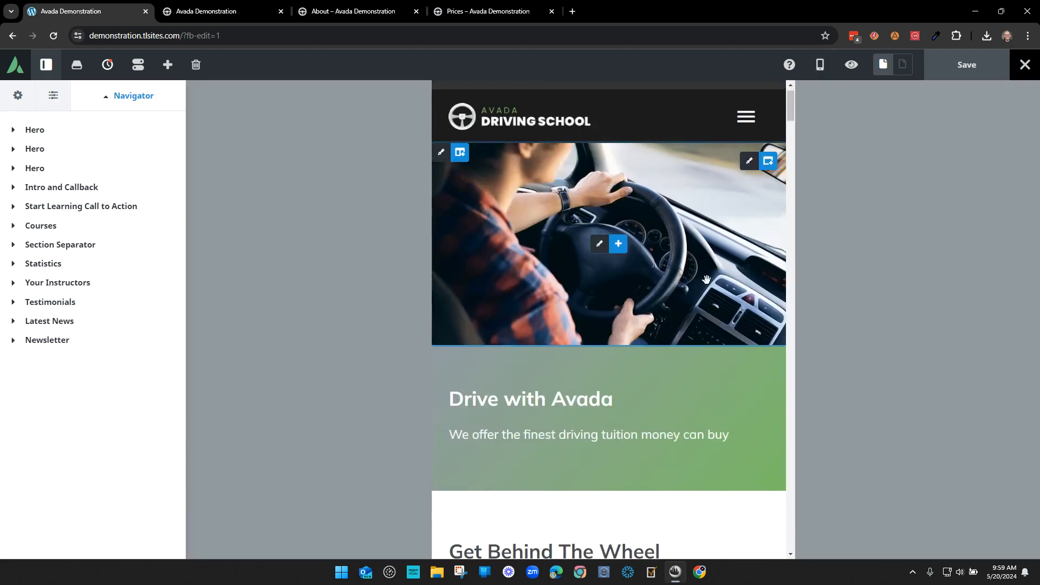
{"action": "left_click", "coordinate": [819, 65]}
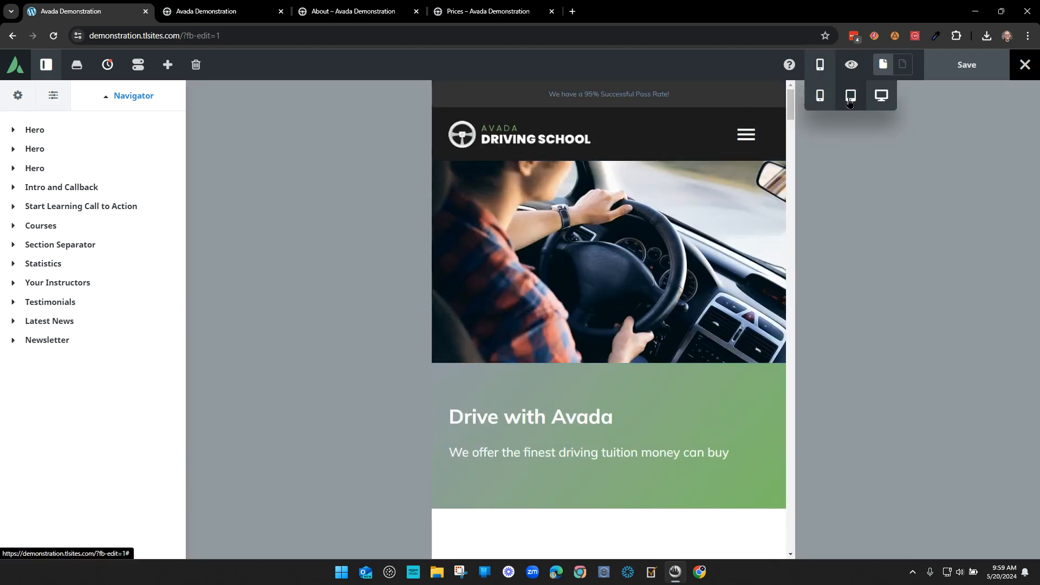
{"action": "left_click", "coordinate": [849, 98]}
{"action": "left_click", "coordinate": [818, 67]}
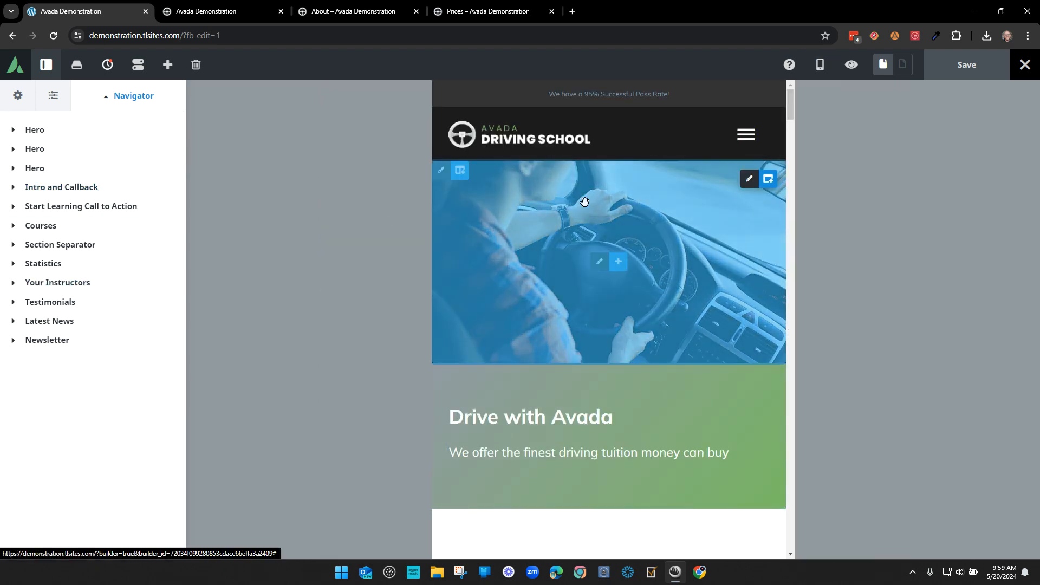
{"action": "left_click", "coordinate": [50, 171]}
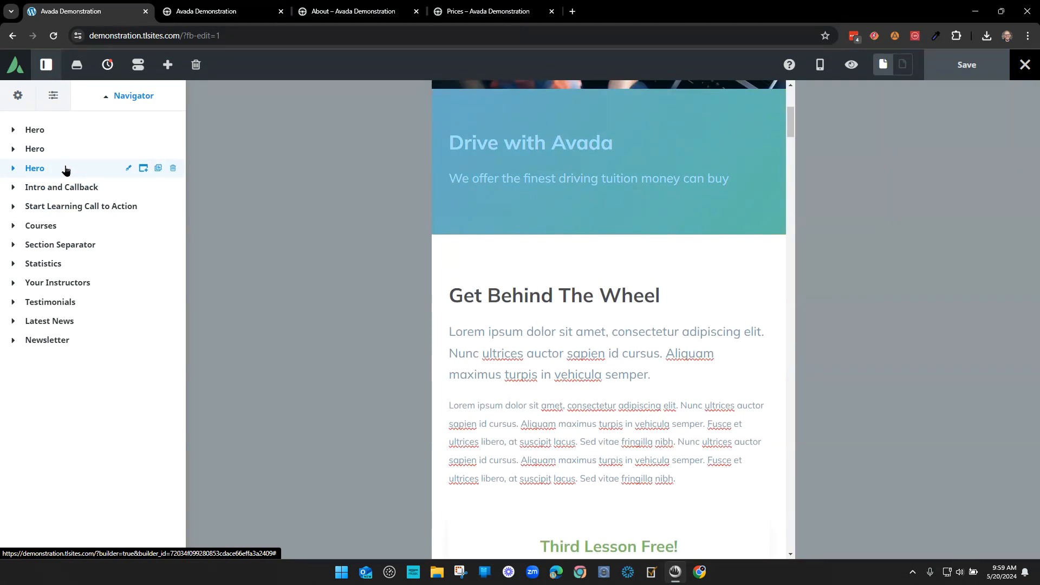
{"action": "scroll", "coordinate": [661, 276], "scroll_direction": "up", "scroll_amount": 5}
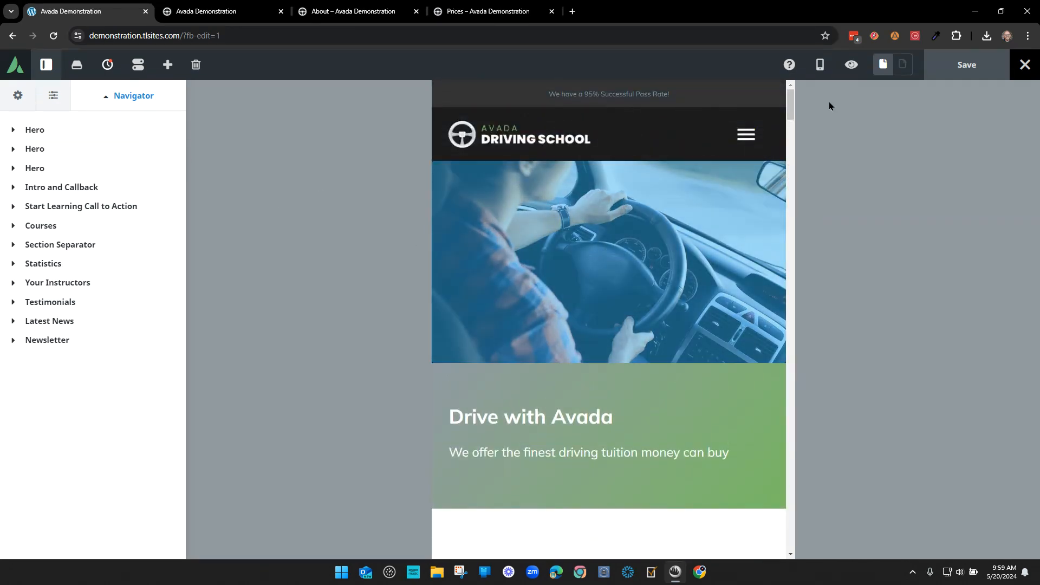
{"action": "mouse_move", "coordinate": [829, 71]}
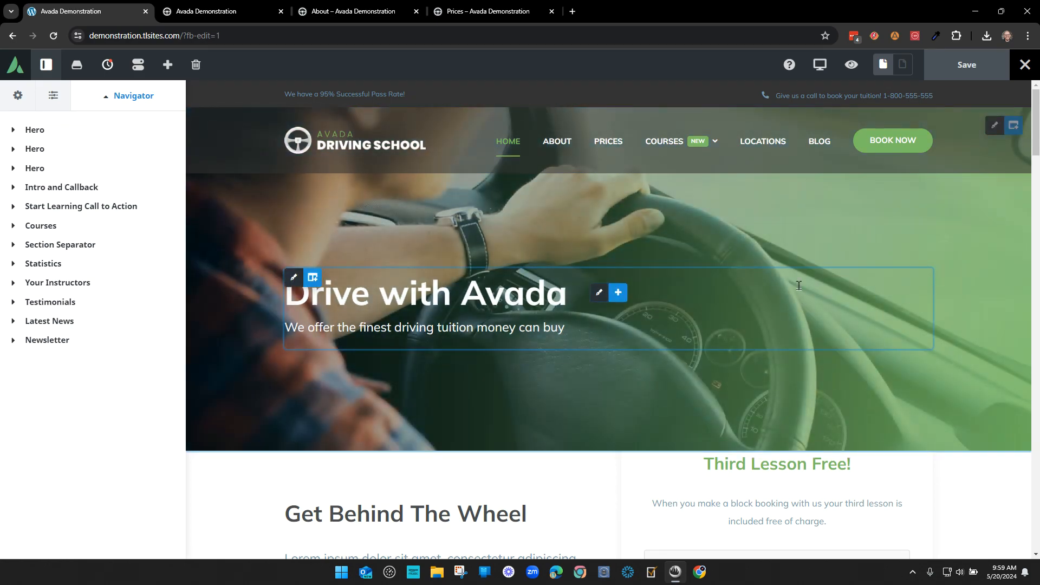
- Expand the Courses section in the Navigator and collapse its Column 1/1 and Column 2/5 rows
{"action": "scroll", "coordinate": [244, 330], "scroll_direction": "down", "scroll_amount": 6}
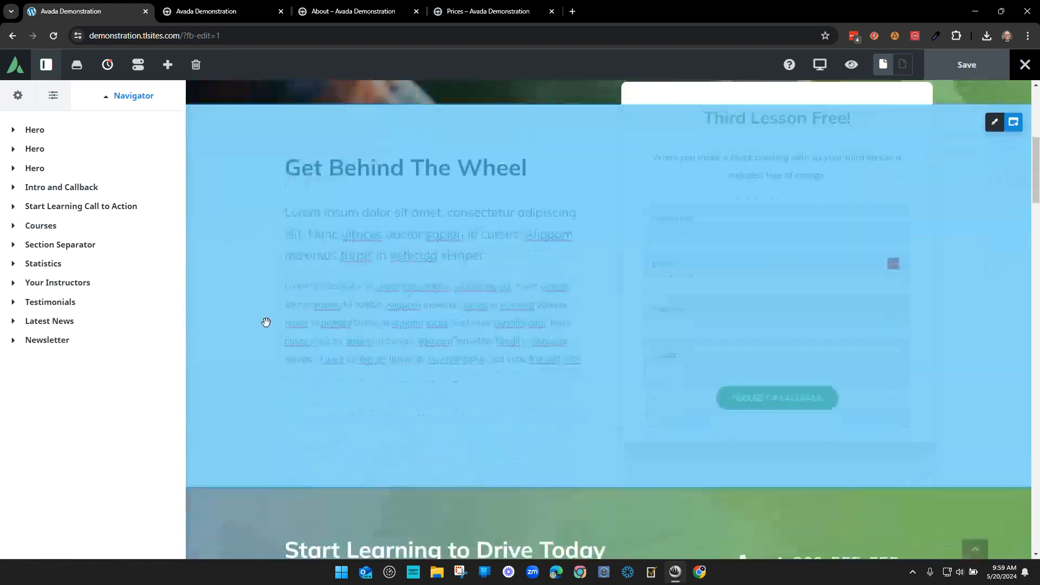
{"action": "left_click", "coordinate": [56, 192]}
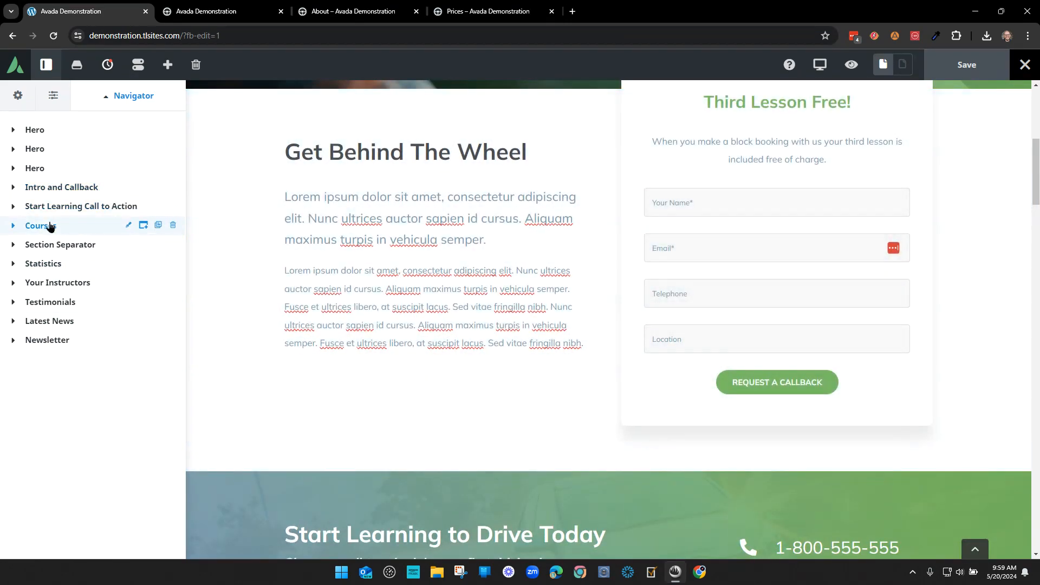
{"action": "left_click", "coordinate": [49, 225]}
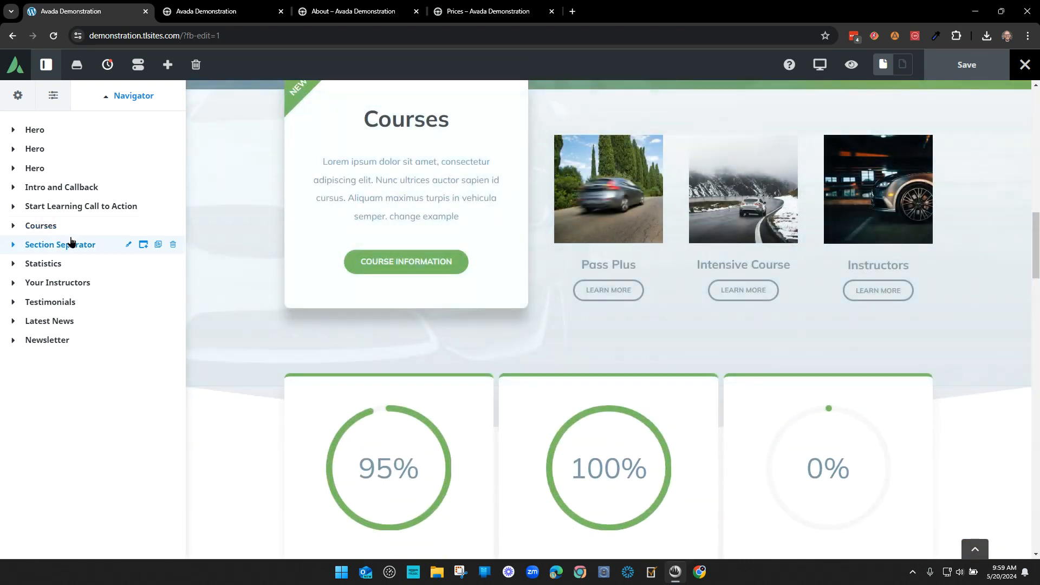
{"action": "left_click", "coordinate": [47, 225]}
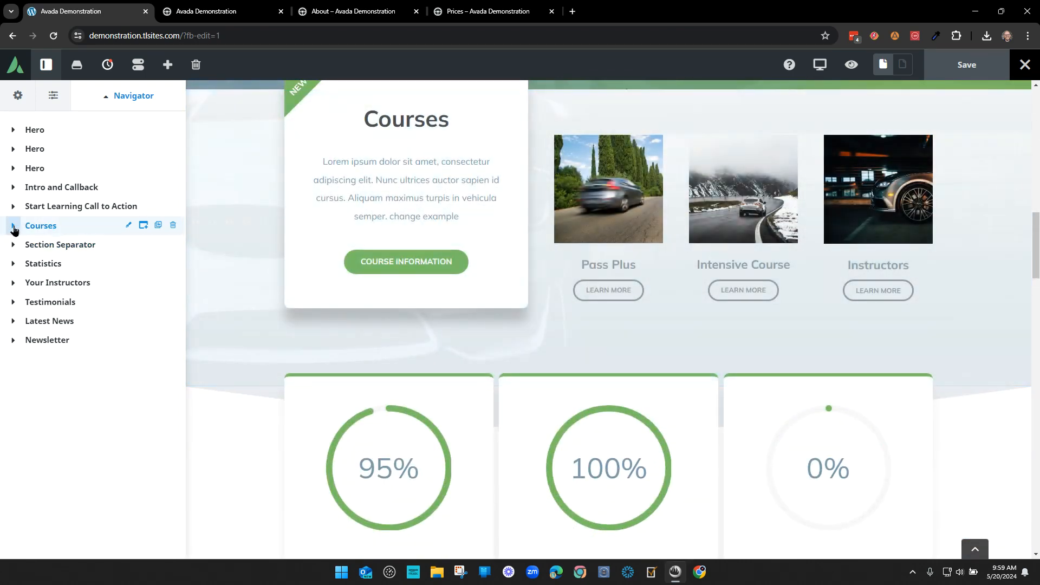
{"action": "left_click", "coordinate": [13, 227]}
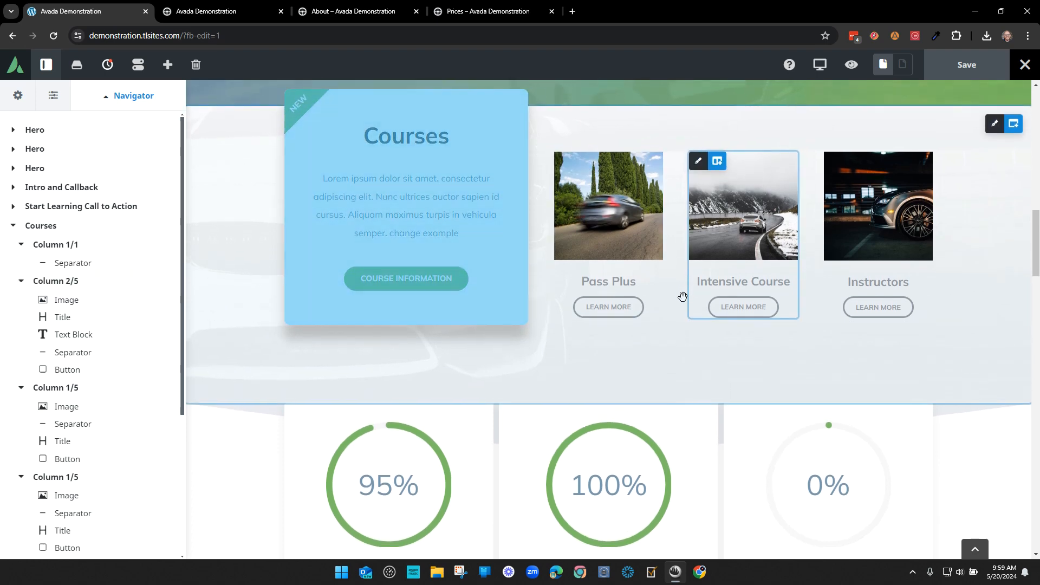
{"action": "scroll", "coordinate": [680, 295], "scroll_direction": "up", "scroll_amount": 1}
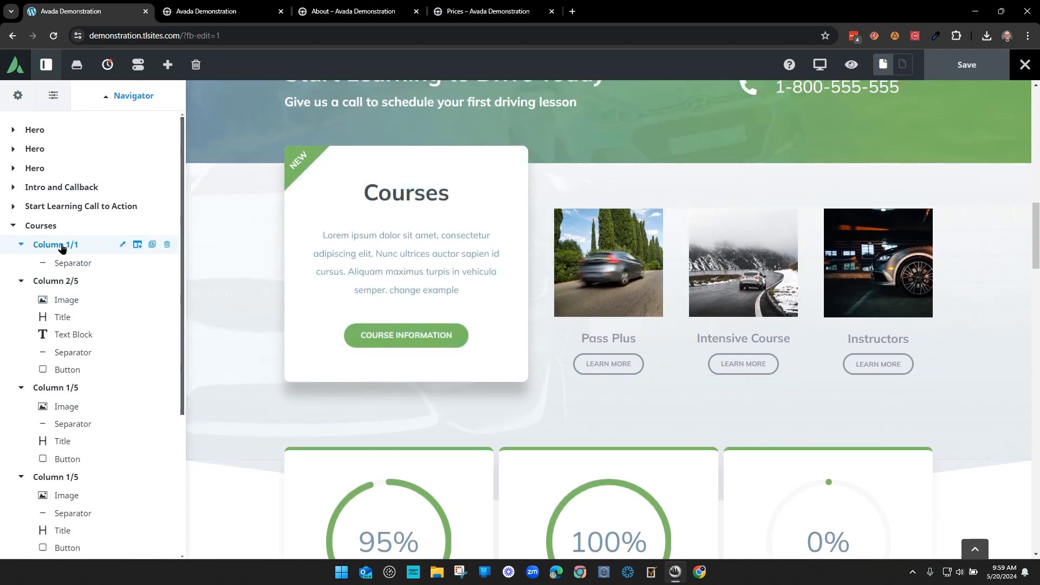
{"action": "left_click", "coordinate": [22, 245]}
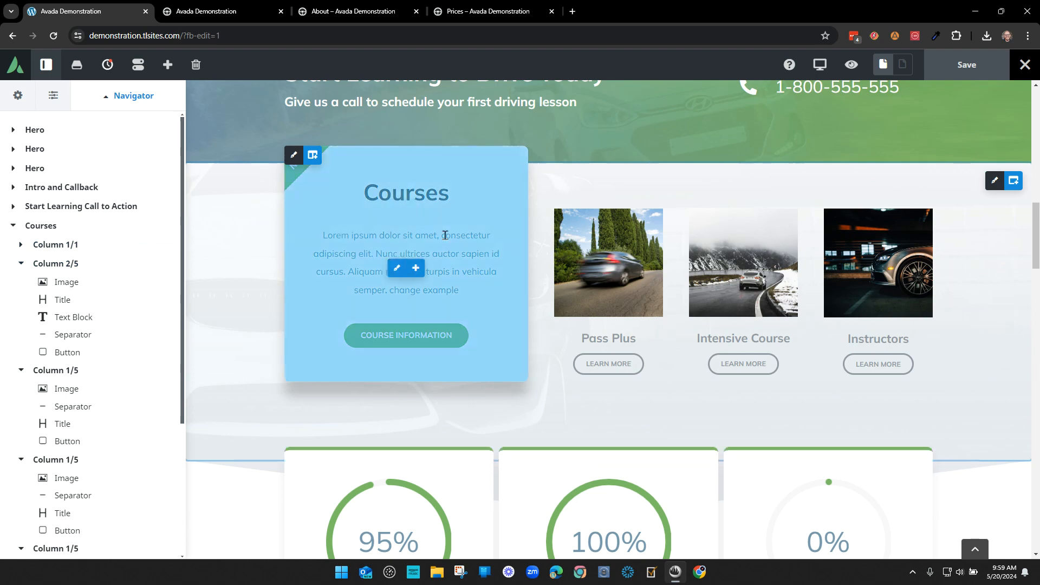
{"action": "left_click", "coordinate": [21, 263]}
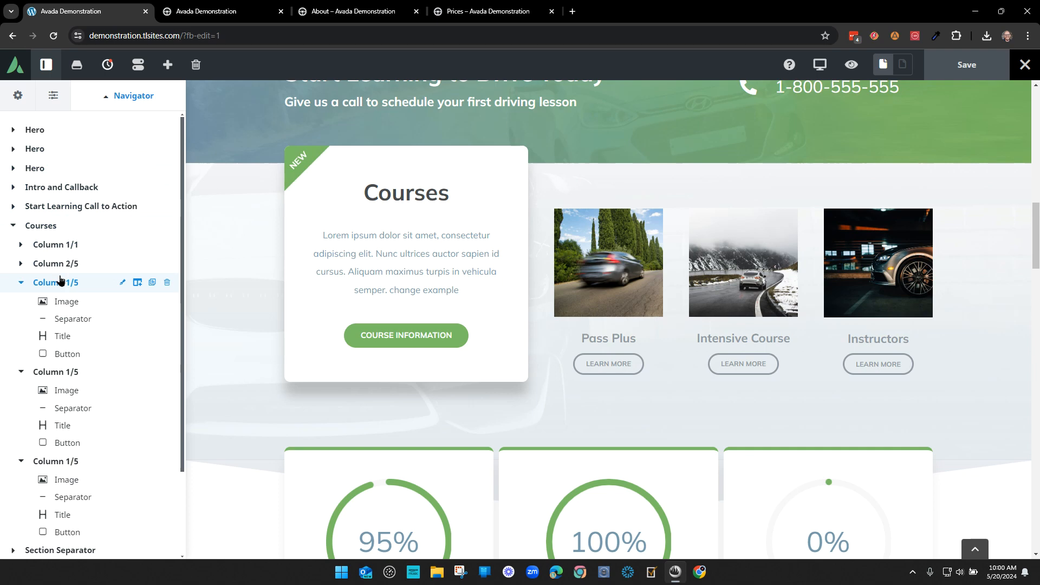
{"action": "left_click", "coordinate": [13, 170]}
{"action": "left_click", "coordinate": [13, 169]}
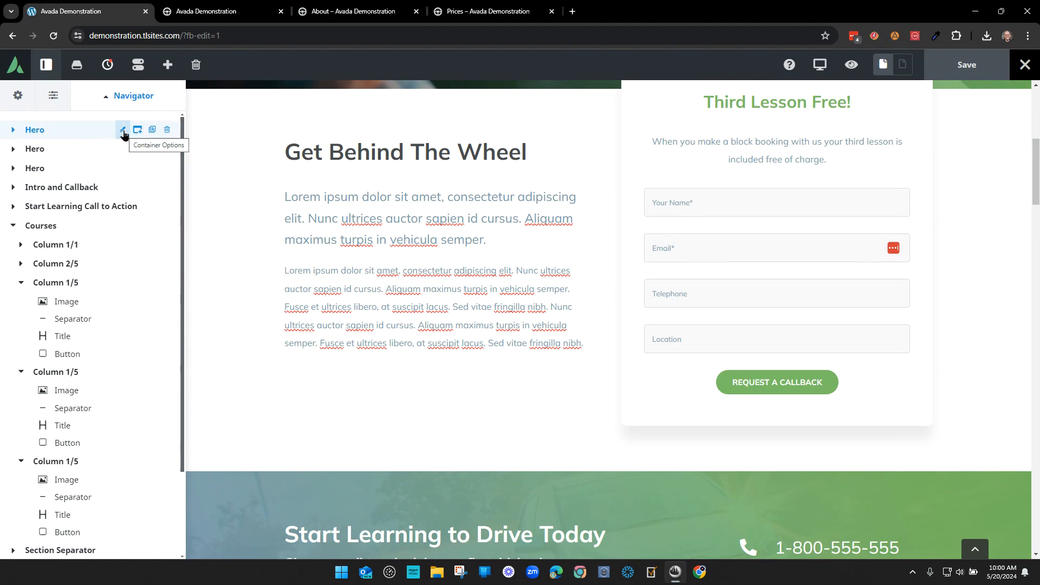
{"action": "left_click", "coordinate": [57, 130]}
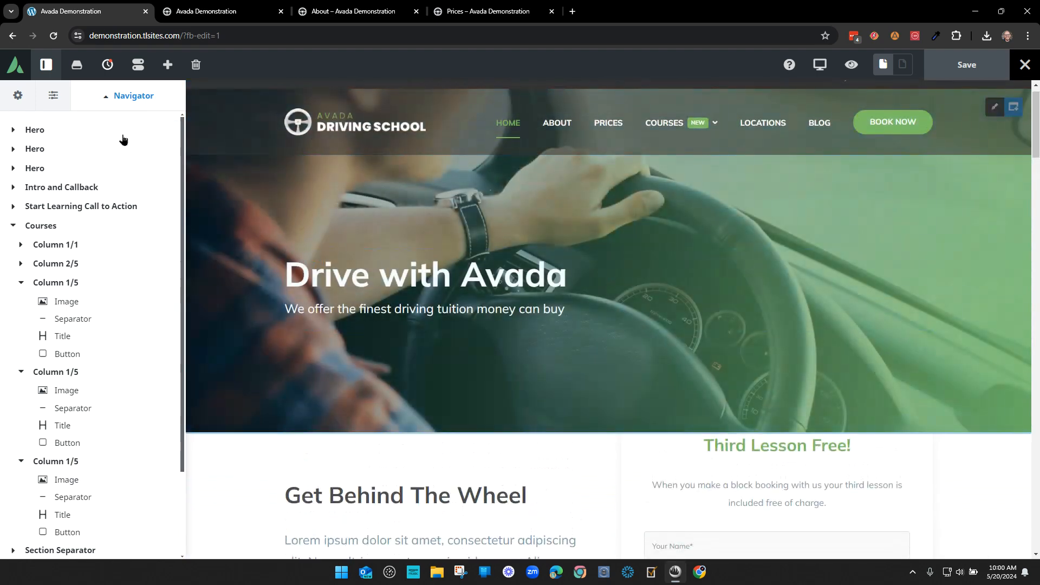
{"action": "left_click", "coordinate": [122, 130]}
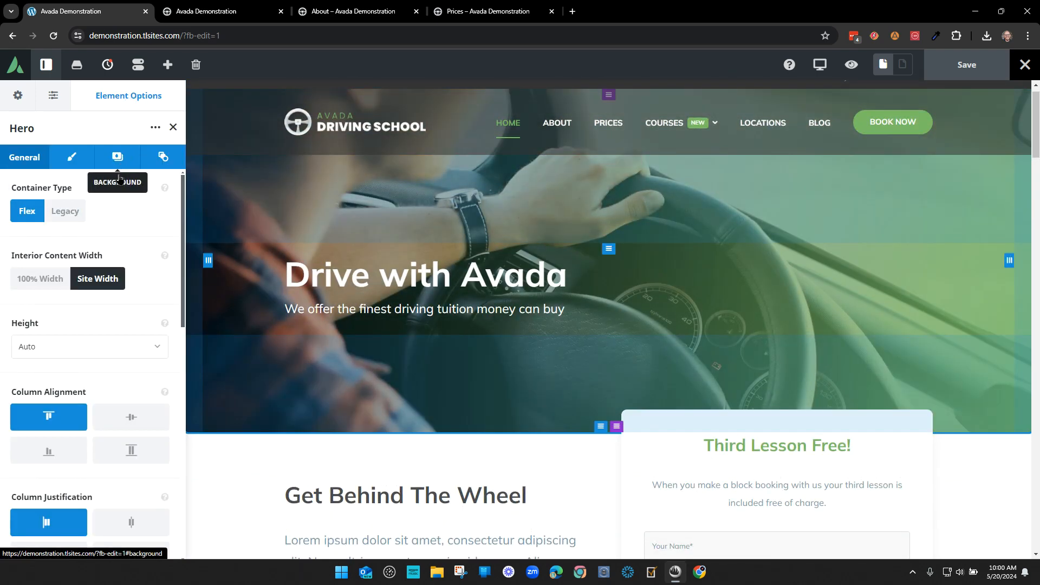
{"action": "scroll", "coordinate": [128, 279], "scroll_direction": "down", "scroll_amount": 10}
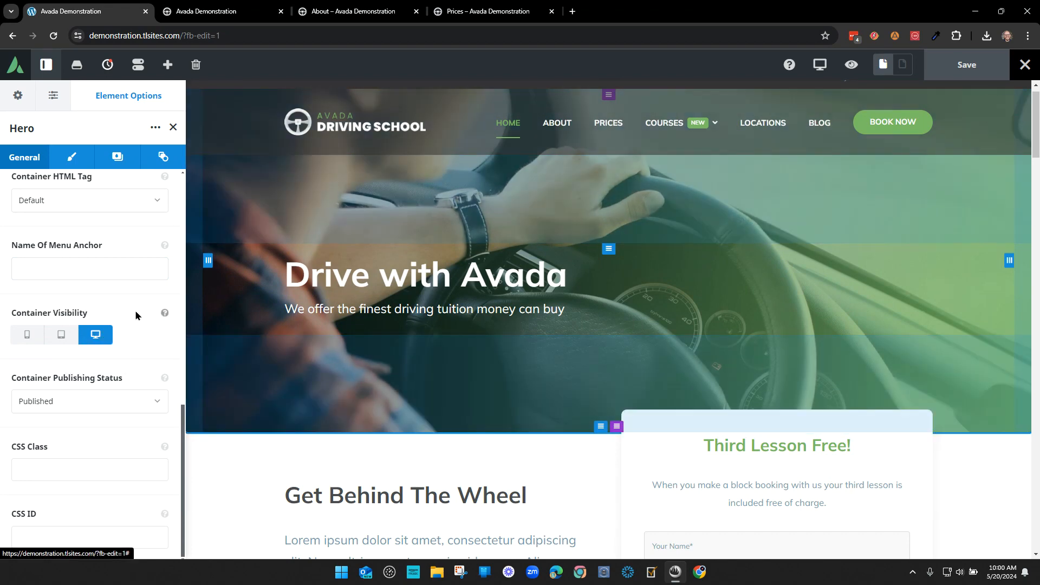
{"action": "left_click", "coordinate": [174, 127]}
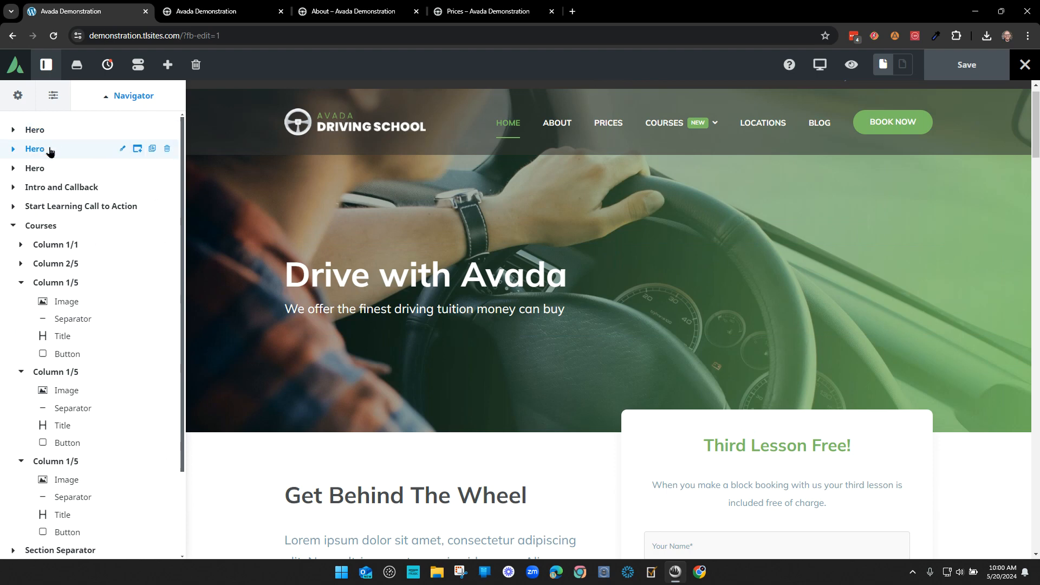
{"action": "left_click", "coordinate": [122, 151]}
{"action": "scroll", "coordinate": [123, 284], "scroll_direction": "down", "scroll_amount": 6}
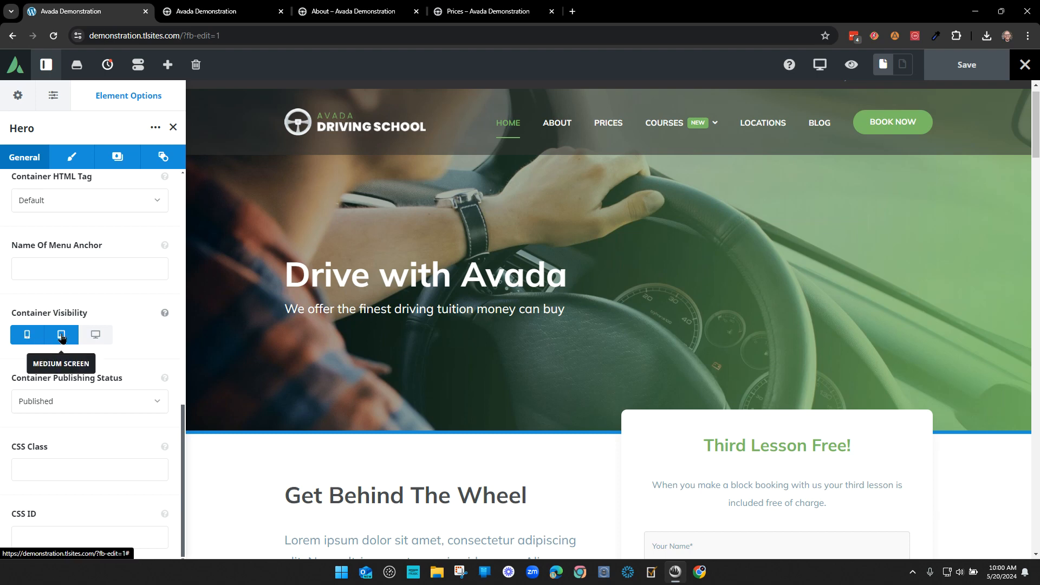
{"action": "left_click", "coordinate": [97, 336]}
{"action": "scroll", "coordinate": [684, 329], "scroll_direction": "down", "scroll_amount": 4}
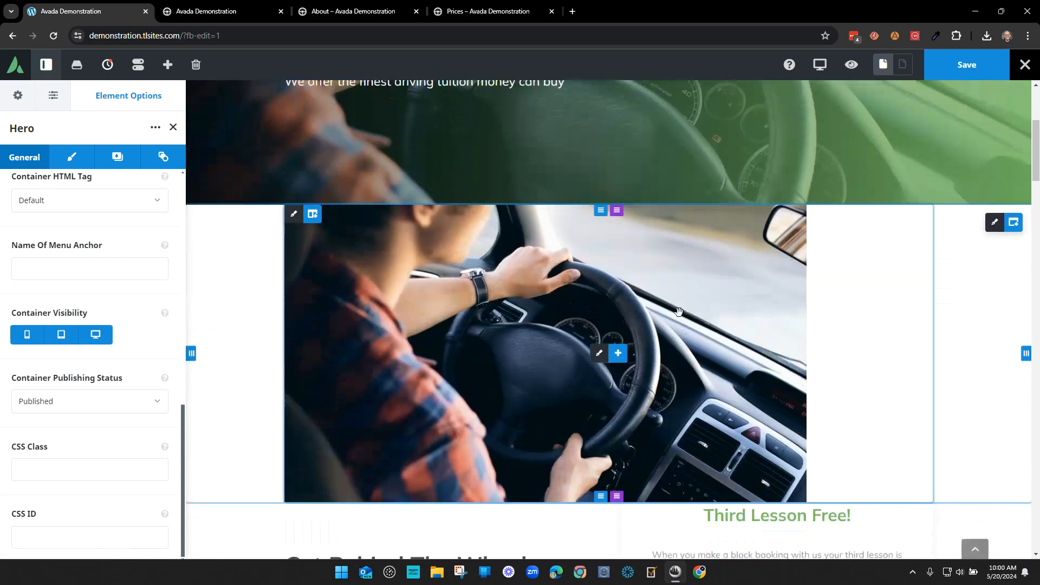
{"action": "left_click", "coordinate": [96, 335]}
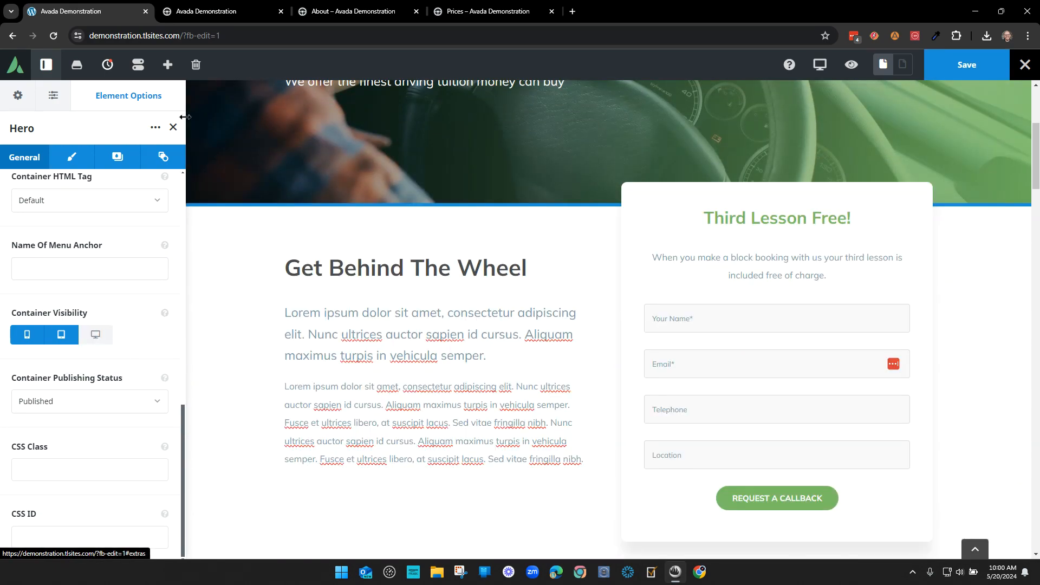
{"action": "left_click", "coordinate": [172, 129]}
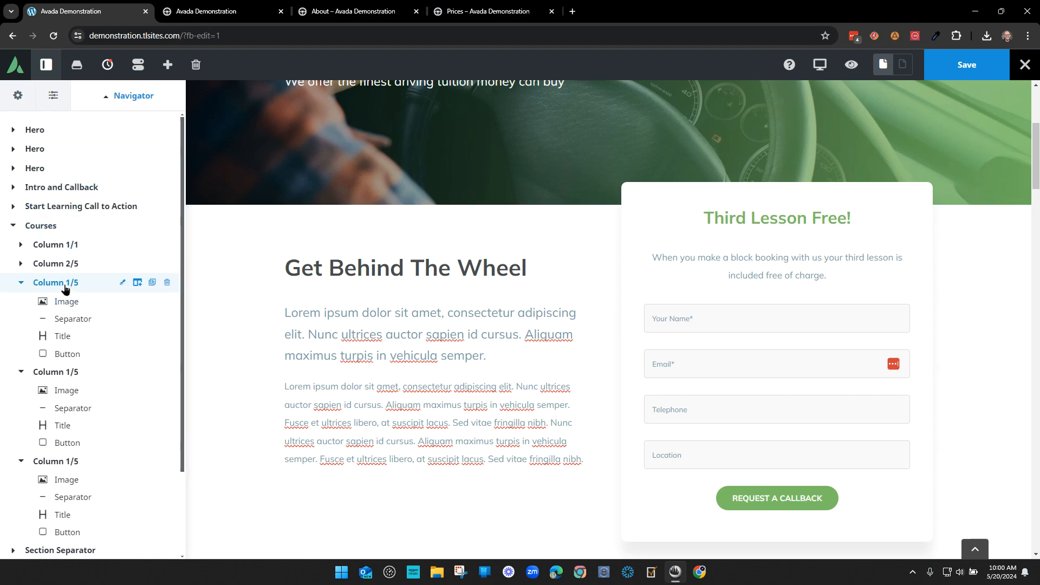
- Open the Pass Plus course title's settings and type 'First Pass Plus' in its Title editor
{"action": "left_click", "coordinate": [124, 282]}
{"action": "scroll", "coordinate": [661, 285], "scroll_direction": "up", "scroll_amount": 3}
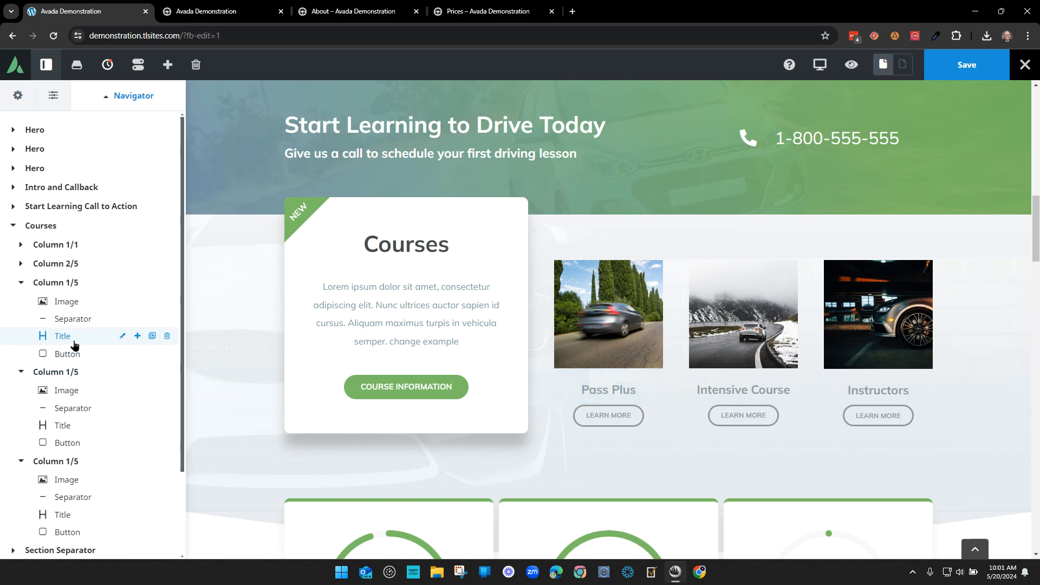
{"action": "left_click", "coordinate": [122, 336]}
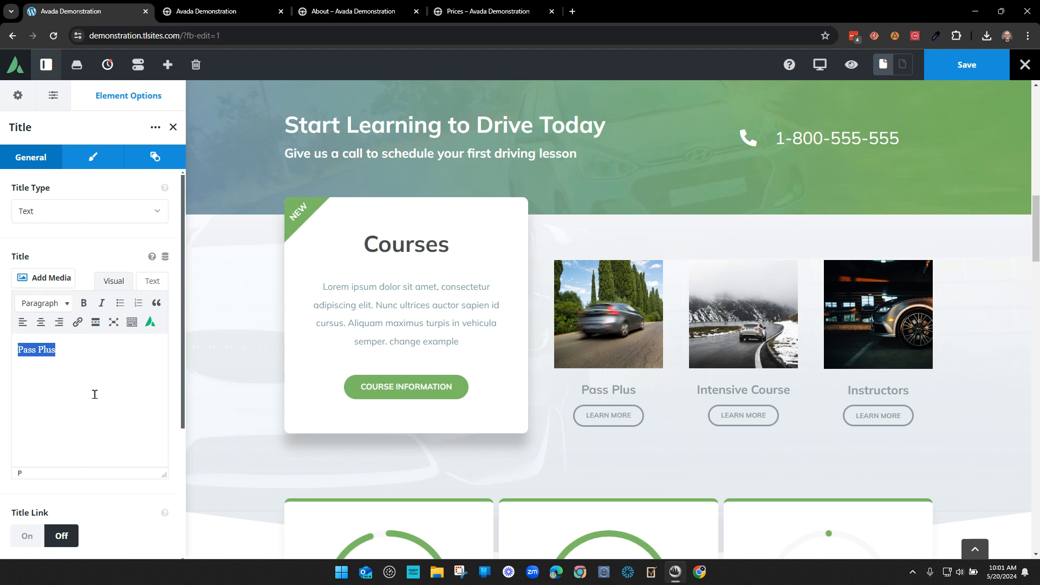
{"action": "type", "text": "First Pass Plus"}
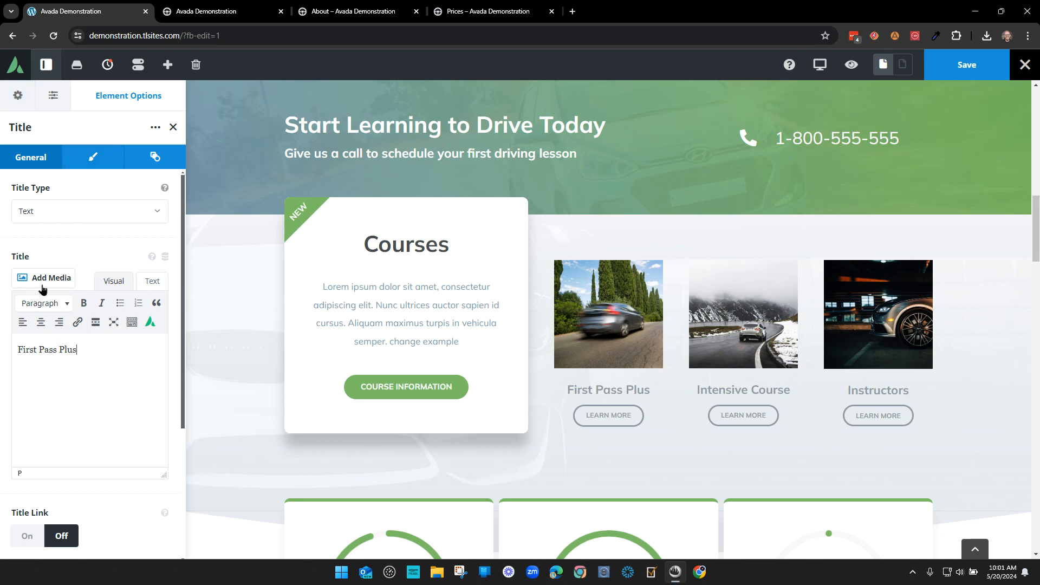
{"action": "scroll", "coordinate": [106, 320], "scroll_direction": "down", "scroll_amount": 3}
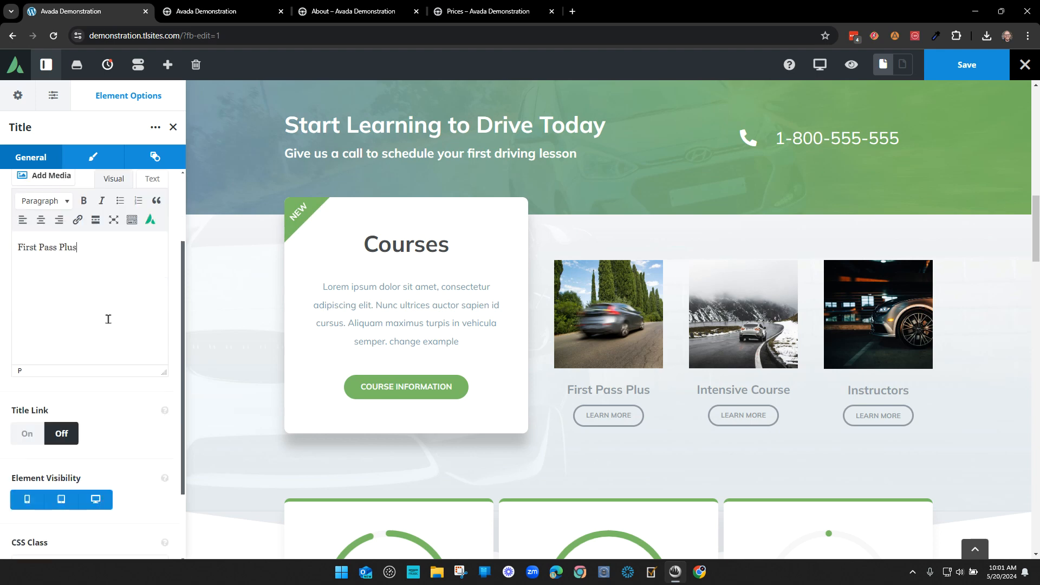
{"action": "scroll", "coordinate": [114, 387], "scroll_direction": "up", "scroll_amount": 3}
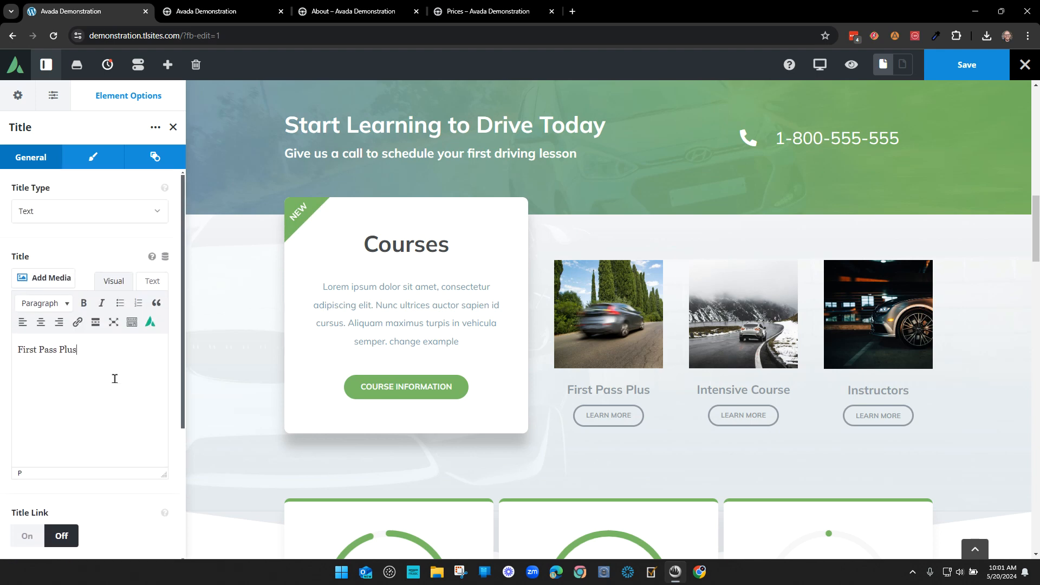
{"action": "scroll", "coordinate": [115, 375], "scroll_direction": "down", "scroll_amount": 3}
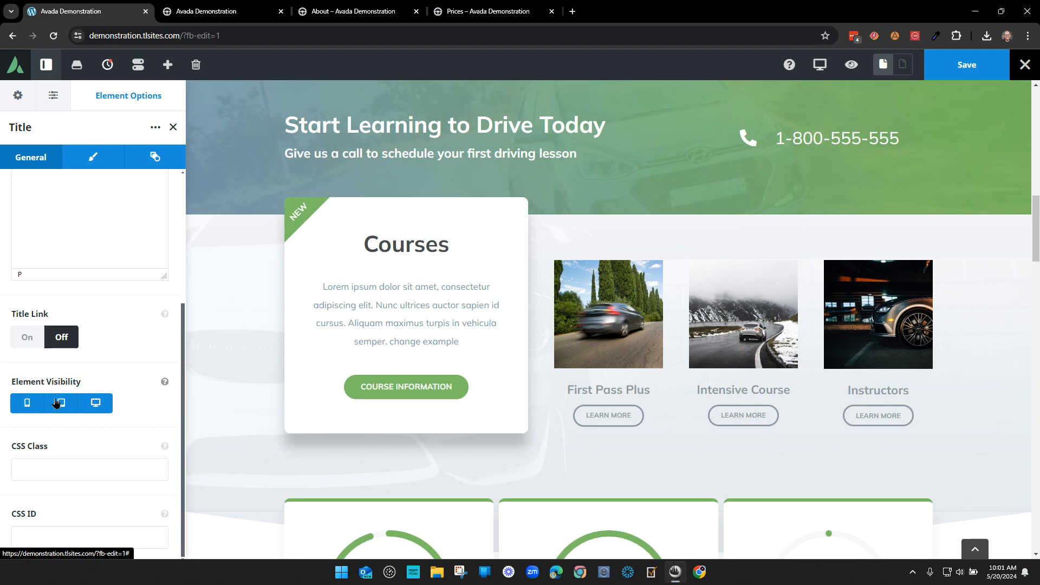
{"action": "left_click", "coordinate": [106, 407]}
{"action": "left_click", "coordinate": [100, 405]}
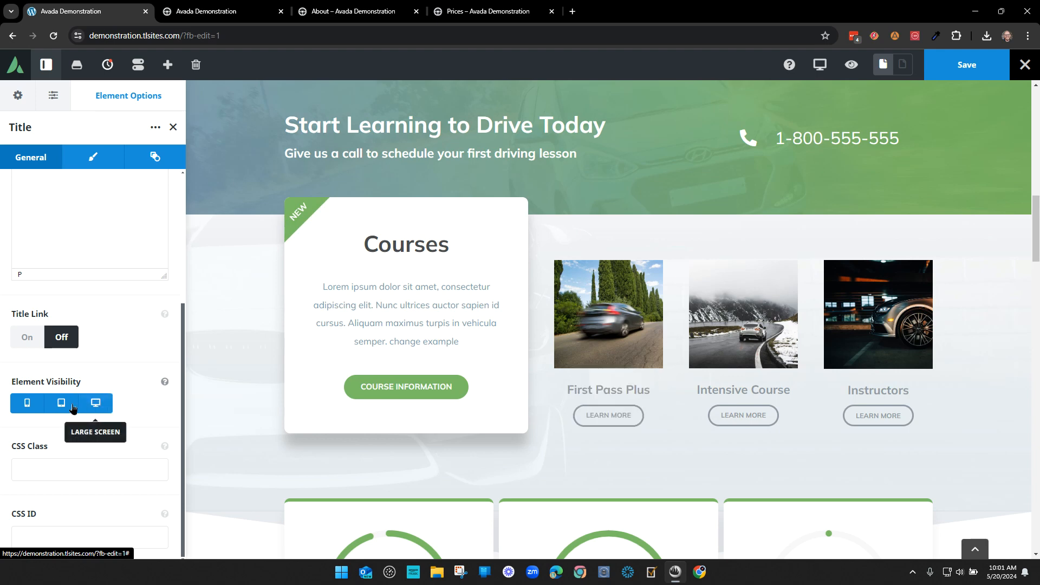
{"action": "scroll", "coordinate": [163, 347], "scroll_direction": "up", "scroll_amount": 3}
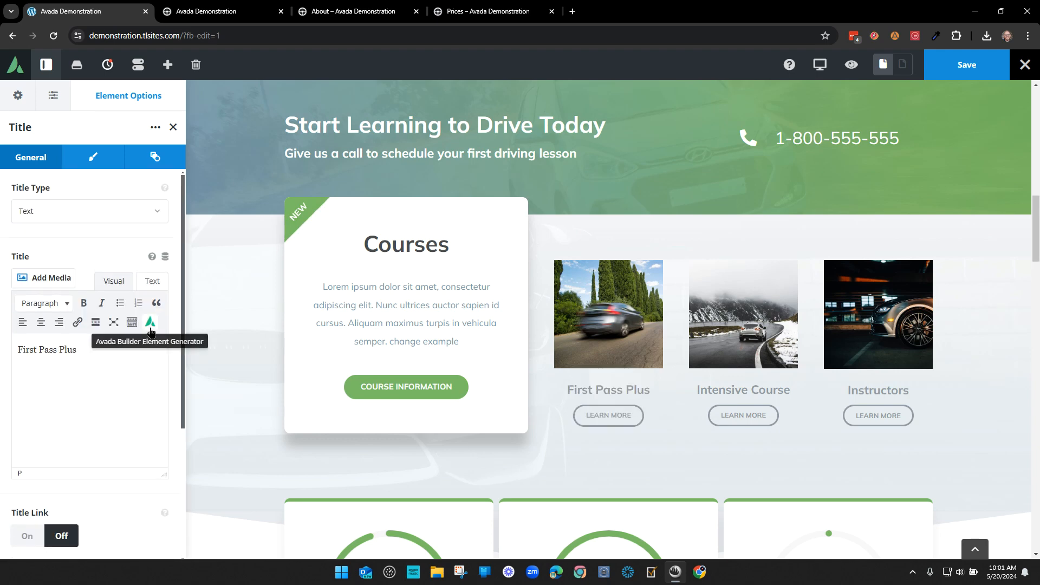
- In the title's Design settings, try H3 and H2 heading levels, ending back at H4
{"action": "left_click", "coordinate": [90, 158]}
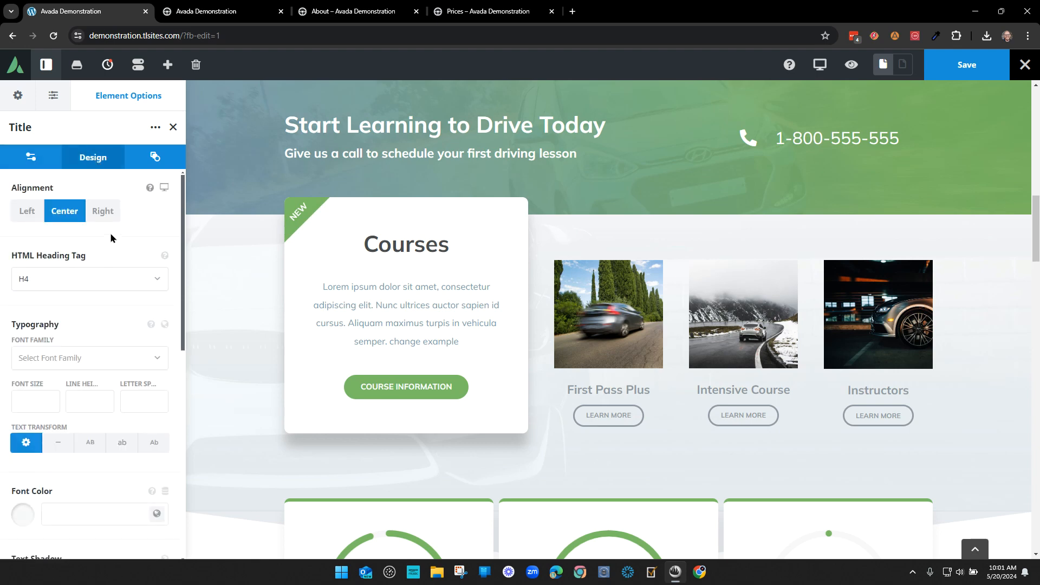
{"action": "left_click", "coordinate": [67, 279]}
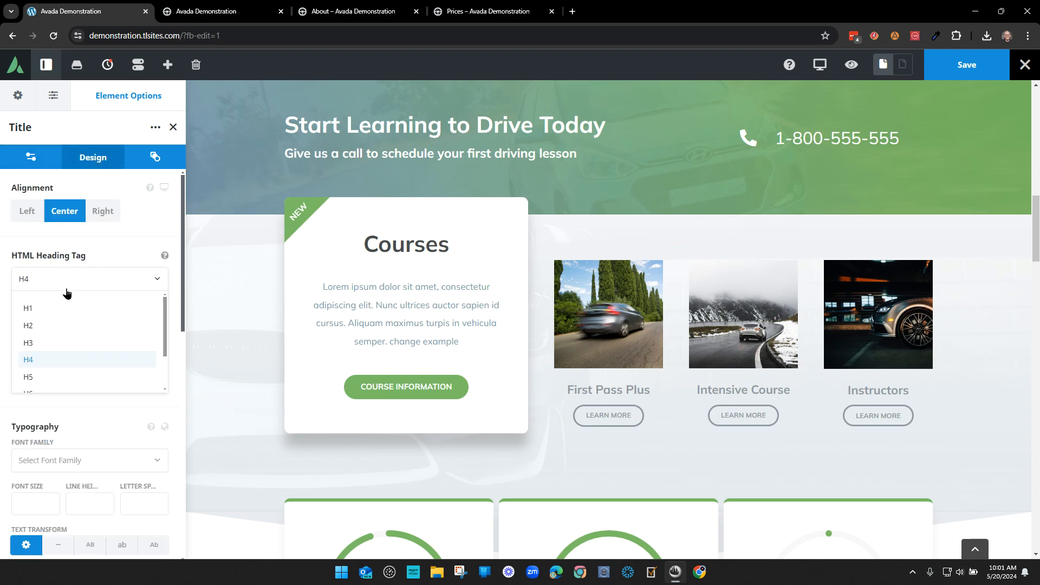
{"action": "left_click", "coordinate": [60, 344]}
{"action": "left_click", "coordinate": [59, 282]}
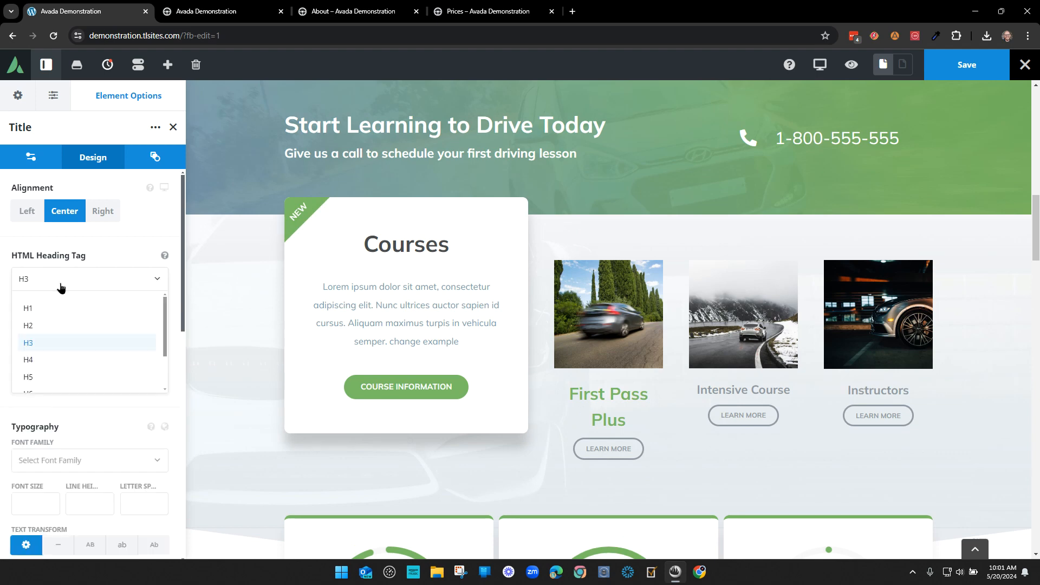
{"action": "left_click", "coordinate": [58, 323]}
{"action": "left_click", "coordinate": [60, 287]}
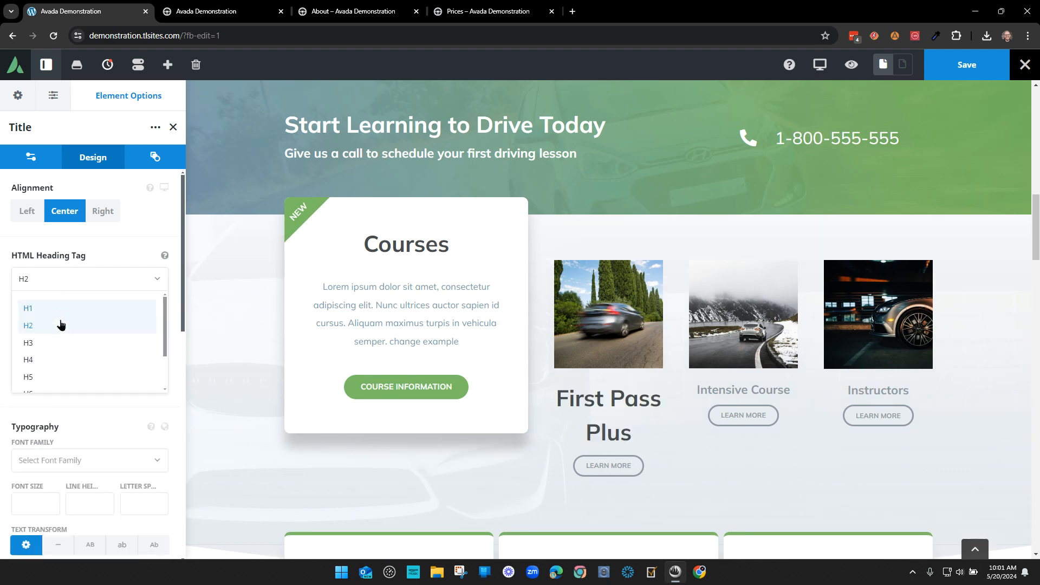
{"action": "left_click", "coordinate": [56, 361]}
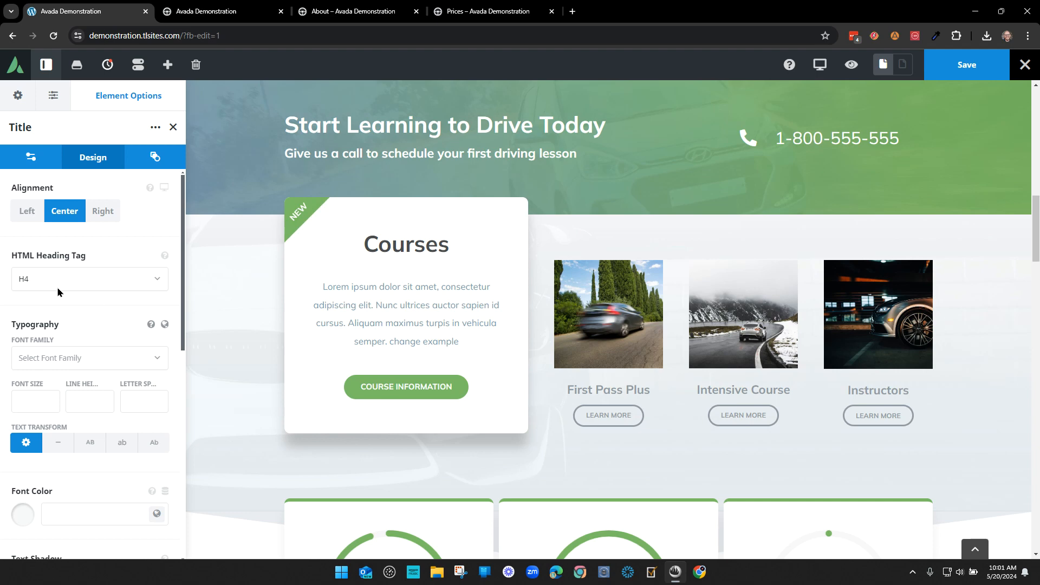
- Try left and right alignment before re-centering, and cycle Text Transform back to default
{"action": "left_click", "coordinate": [27, 213]}
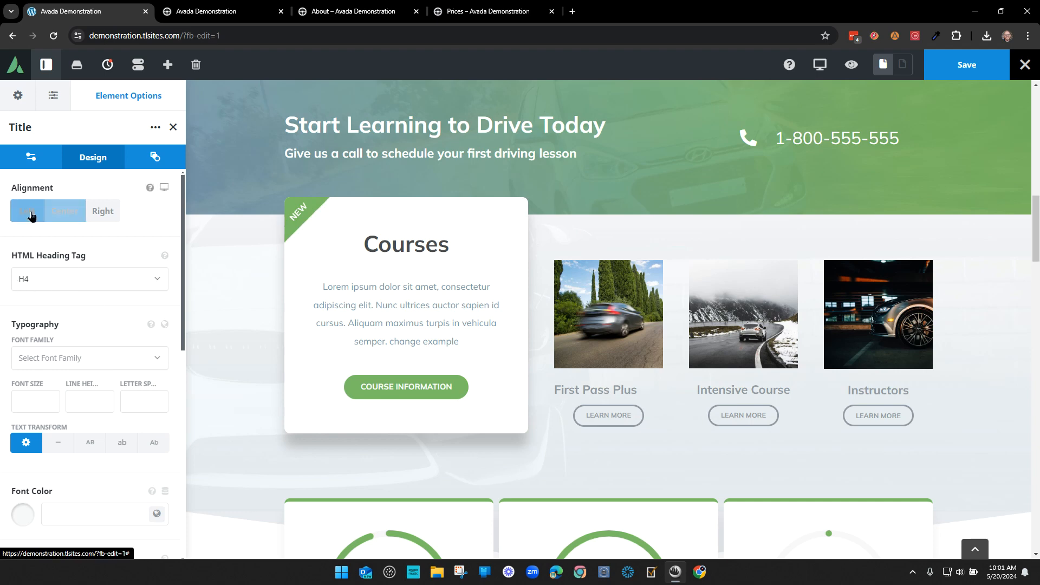
{"action": "left_click", "coordinate": [100, 212]}
{"action": "left_click", "coordinate": [64, 211]}
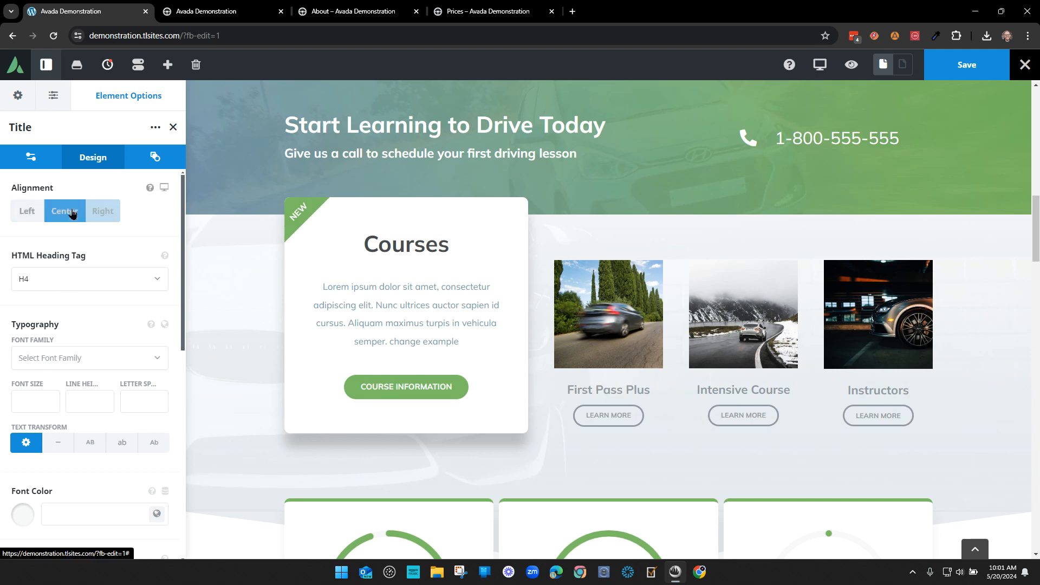
{"action": "scroll", "coordinate": [123, 312], "scroll_direction": "down", "scroll_amount": 1}
{"action": "scroll", "coordinate": [122, 313], "scroll_direction": "down", "scroll_amount": 3}
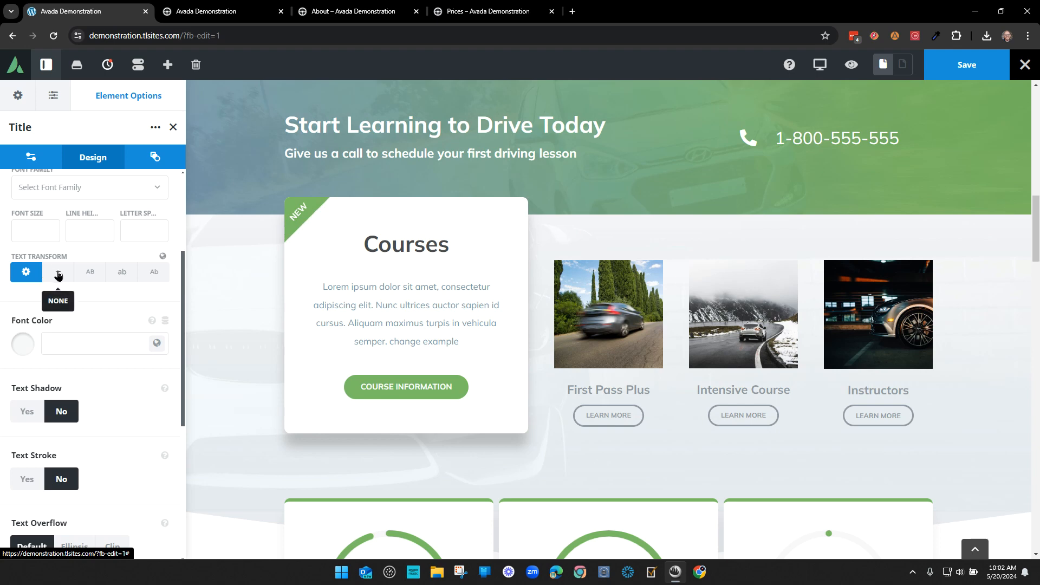
{"action": "left_click", "coordinate": [87, 273]}
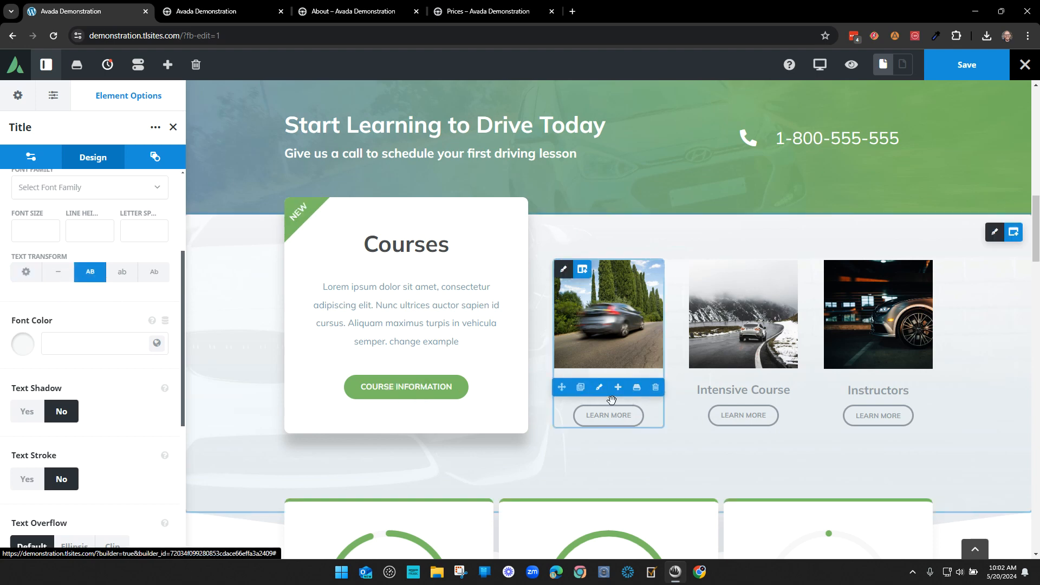
{"action": "left_click", "coordinate": [130, 275]}
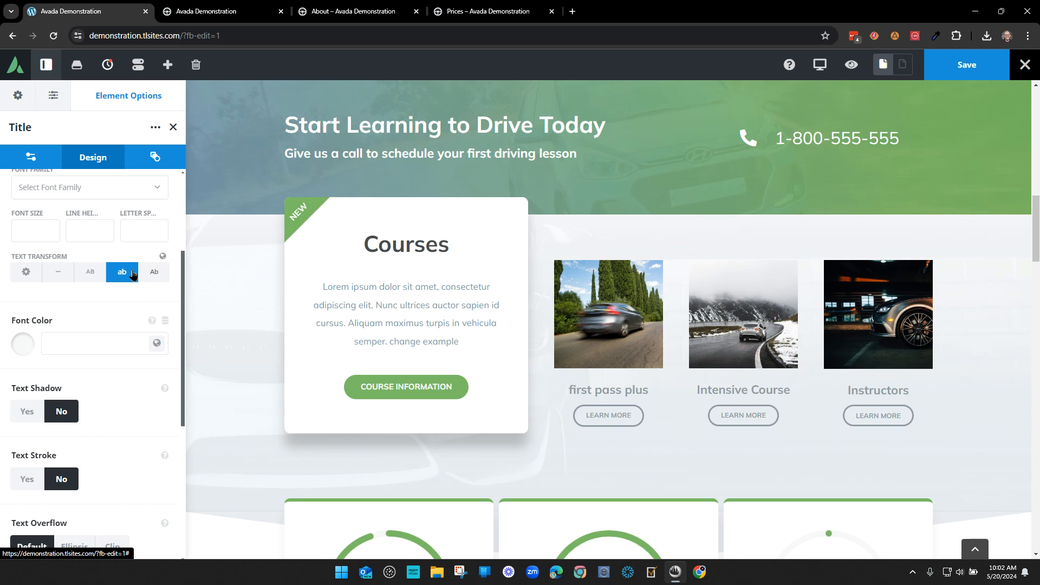
{"action": "left_click", "coordinate": [152, 273]}
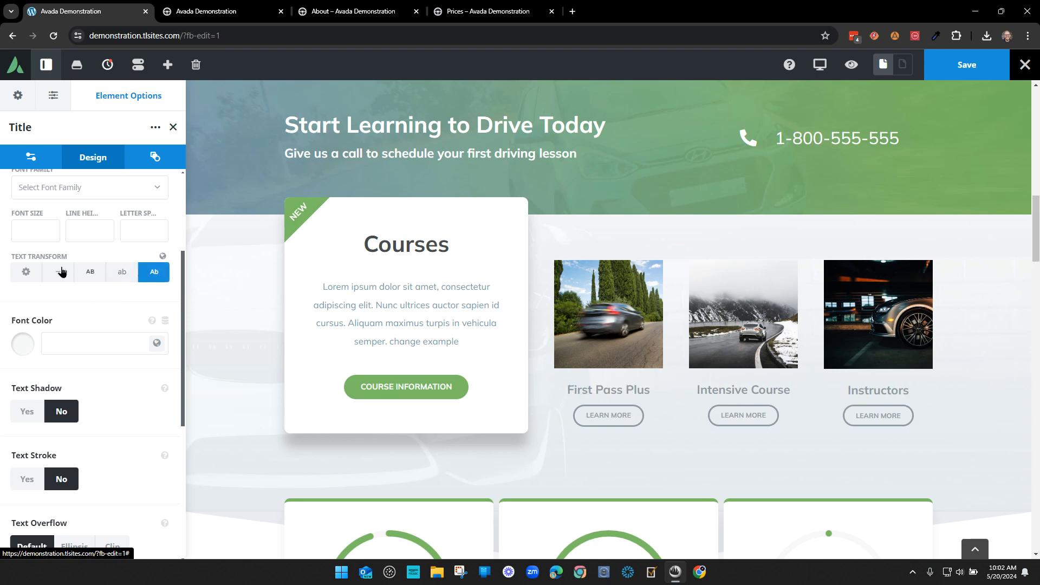
{"action": "left_click", "coordinate": [26, 272]}
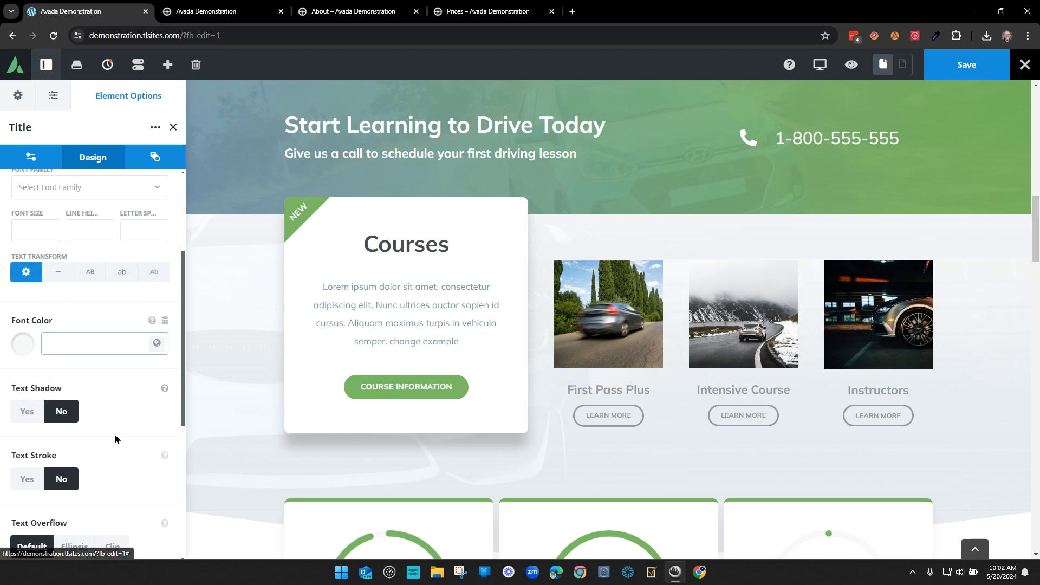
- Try global colours 5, 4 and 7 on the title font, ending on grey Color 6
{"action": "left_click", "coordinate": [157, 344]}
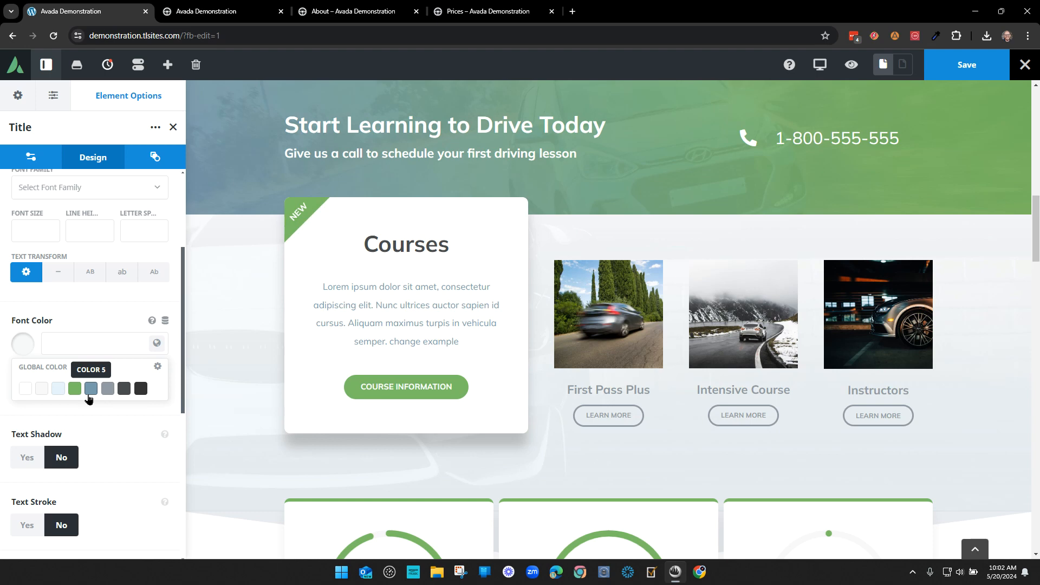
{"action": "scroll", "coordinate": [692, 371], "scroll_direction": "down", "scroll_amount": 4}
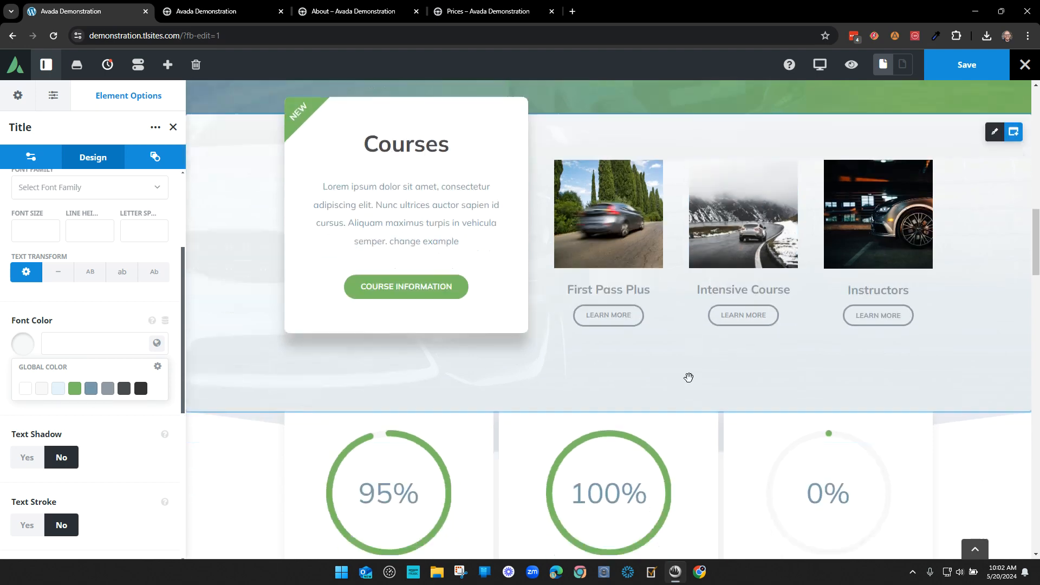
{"action": "scroll", "coordinate": [662, 392], "scroll_direction": "up", "scroll_amount": 6}
{"action": "scroll", "coordinate": [662, 392], "scroll_direction": "down", "scroll_amount": 3}
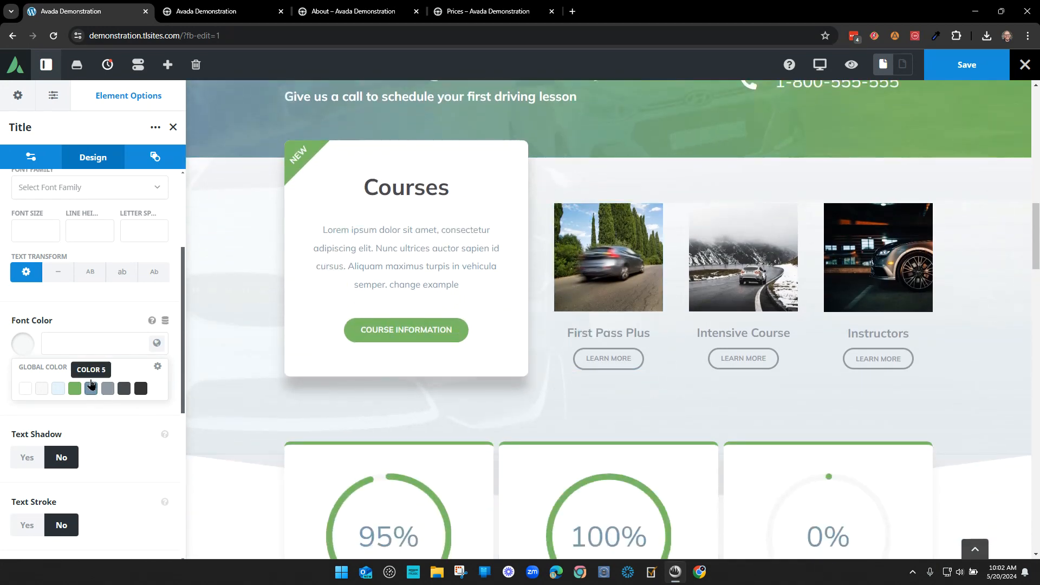
{"action": "left_click", "coordinate": [74, 309]}
{"action": "left_click", "coordinate": [157, 343]}
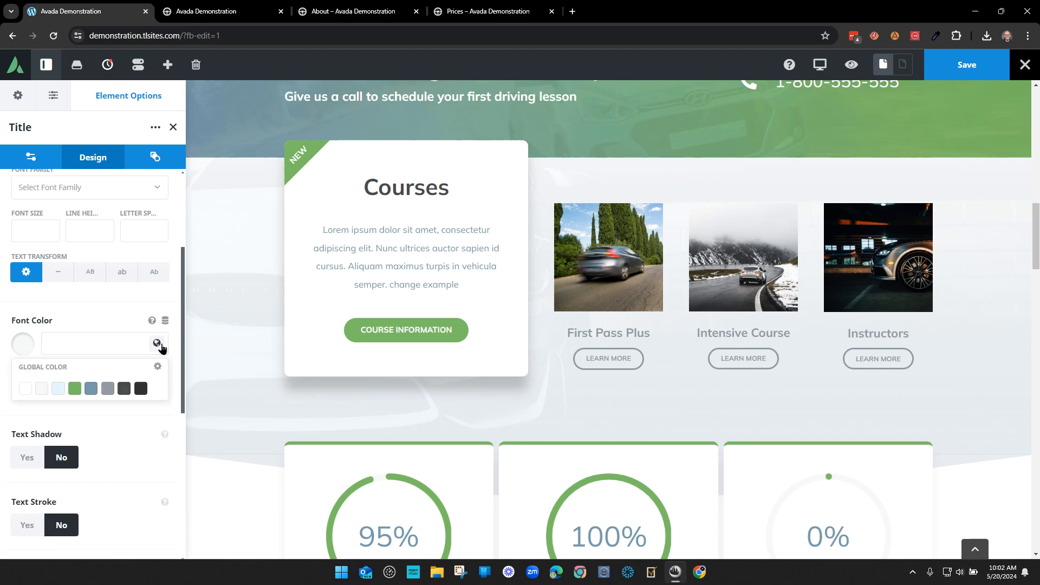
{"action": "left_click", "coordinate": [92, 389]}
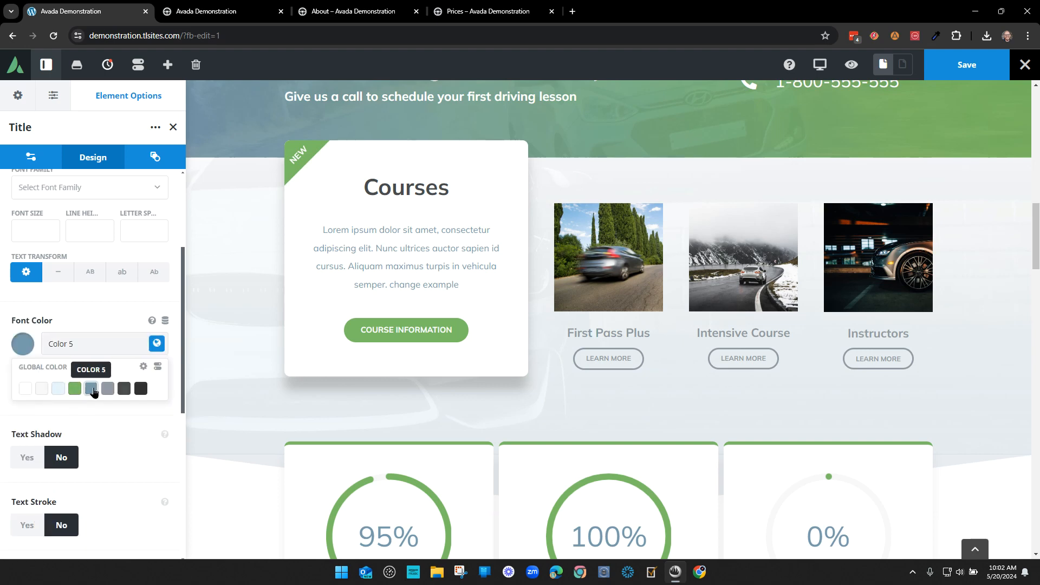
{"action": "left_click", "coordinate": [76, 389]}
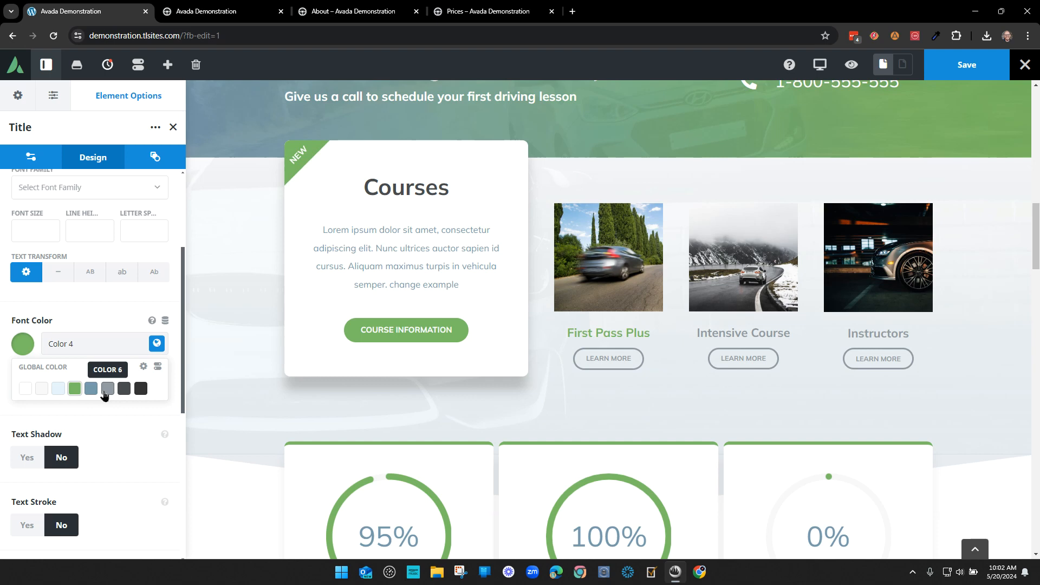
{"action": "left_click", "coordinate": [124, 389]}
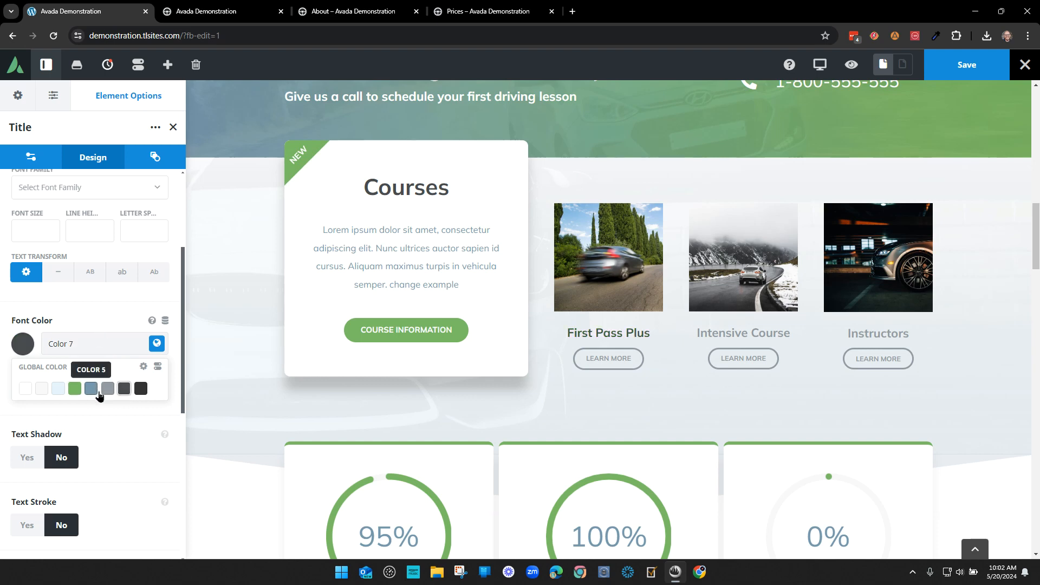
{"action": "left_click", "coordinate": [108, 391]}
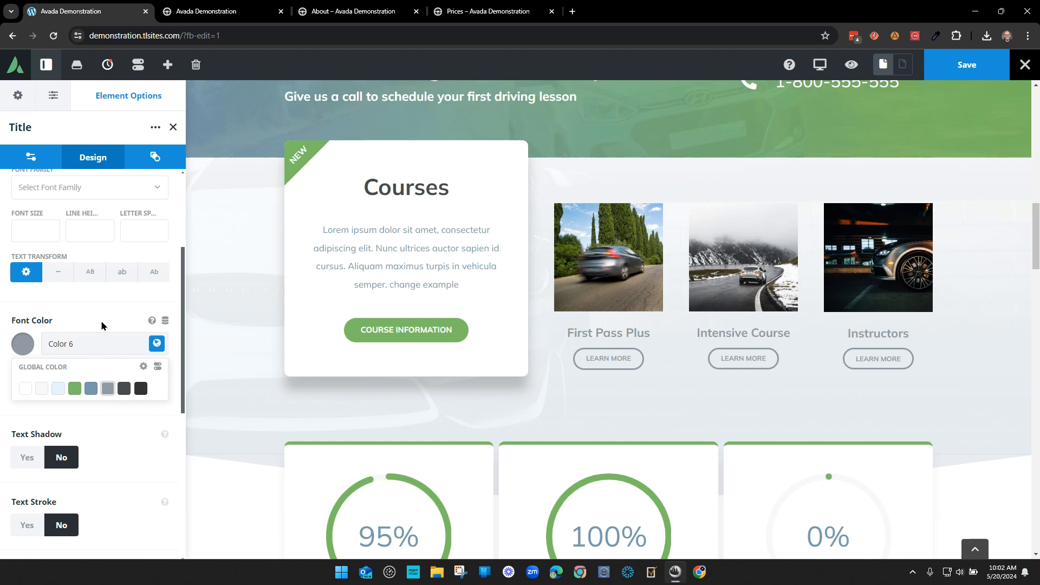
{"action": "scroll", "coordinate": [99, 364], "scroll_direction": "down", "scroll_amount": 3}
{"action": "left_click", "coordinate": [79, 460]}
- Scroll to Margin and click into the title's 20px top margin field
{"action": "scroll", "coordinate": [83, 460], "scroll_direction": "down", "scroll_amount": 3}
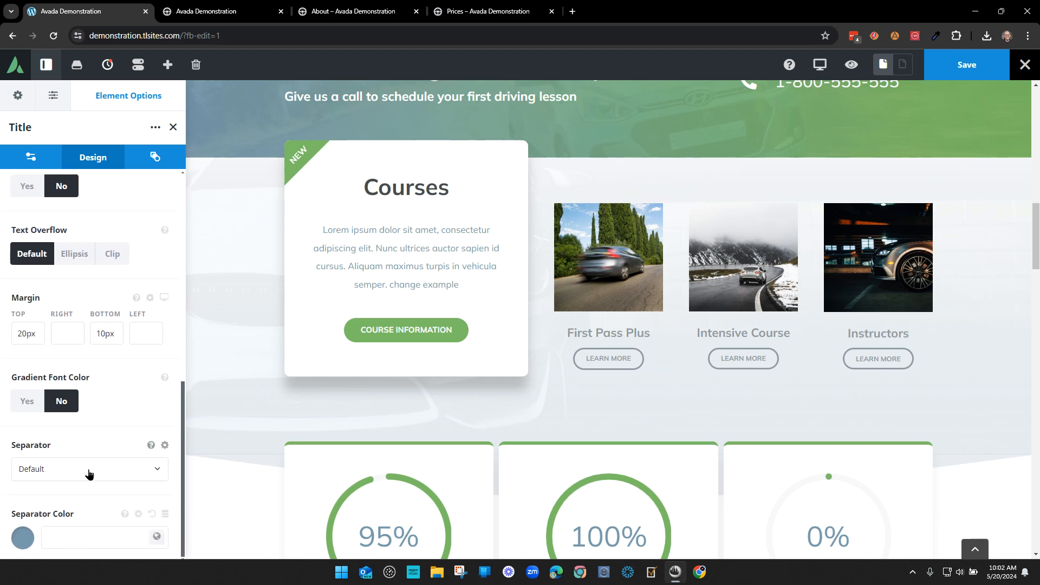
{"action": "scroll", "coordinate": [135, 458], "scroll_direction": "up", "scroll_amount": 11}
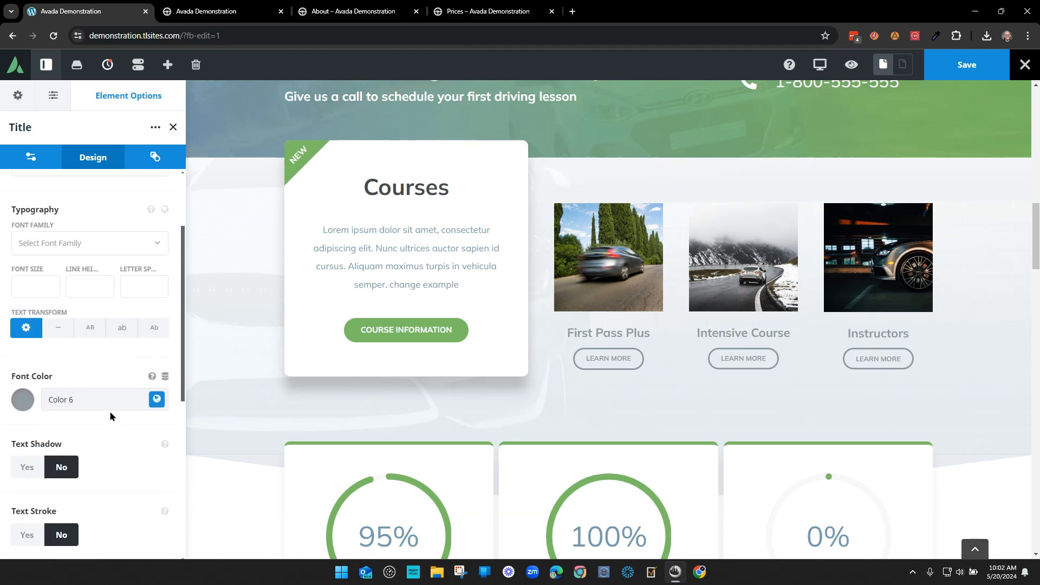
{"action": "scroll", "coordinate": [105, 393], "scroll_direction": "down", "scroll_amount": 8}
{"action": "scroll", "coordinate": [104, 394], "scroll_direction": "down", "scroll_amount": 3}
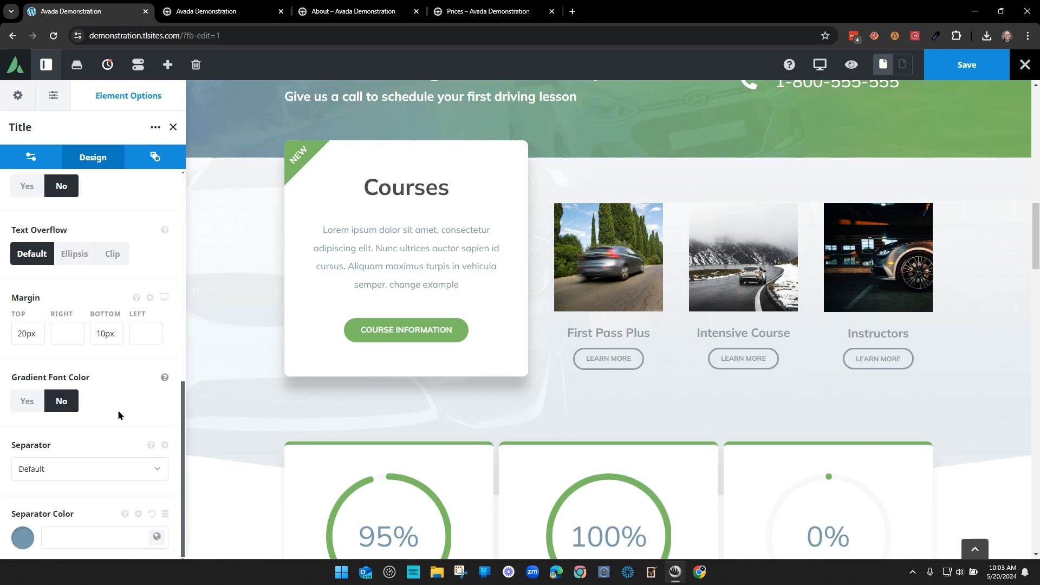
{"action": "scroll", "coordinate": [125, 416], "scroll_direction": "up", "scroll_amount": 8}
{"action": "scroll", "coordinate": [125, 415], "scroll_direction": "up", "scroll_amount": 3}
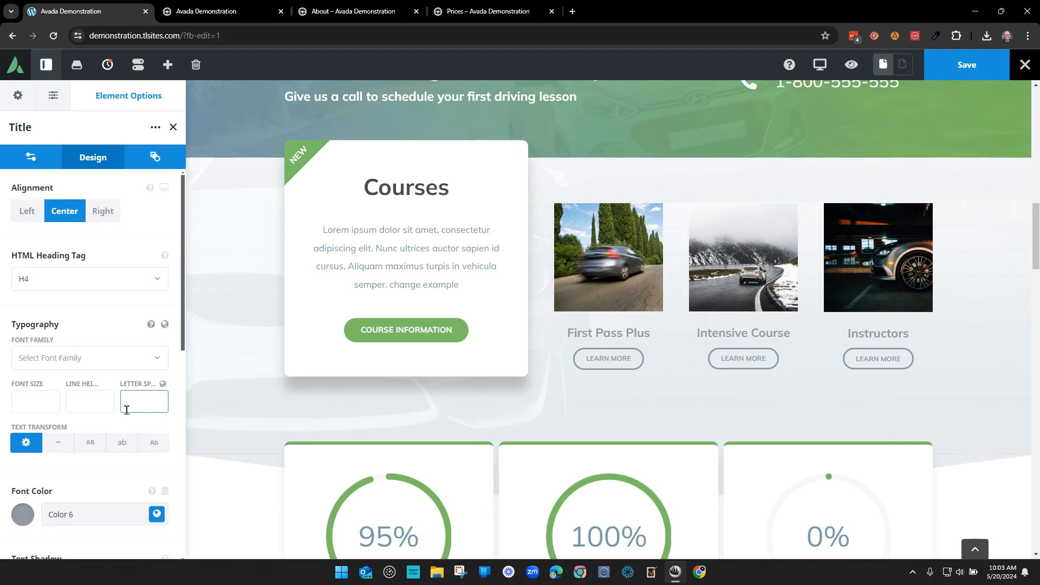
{"action": "scroll", "coordinate": [127, 395], "scroll_direction": "down", "scroll_amount": 8}
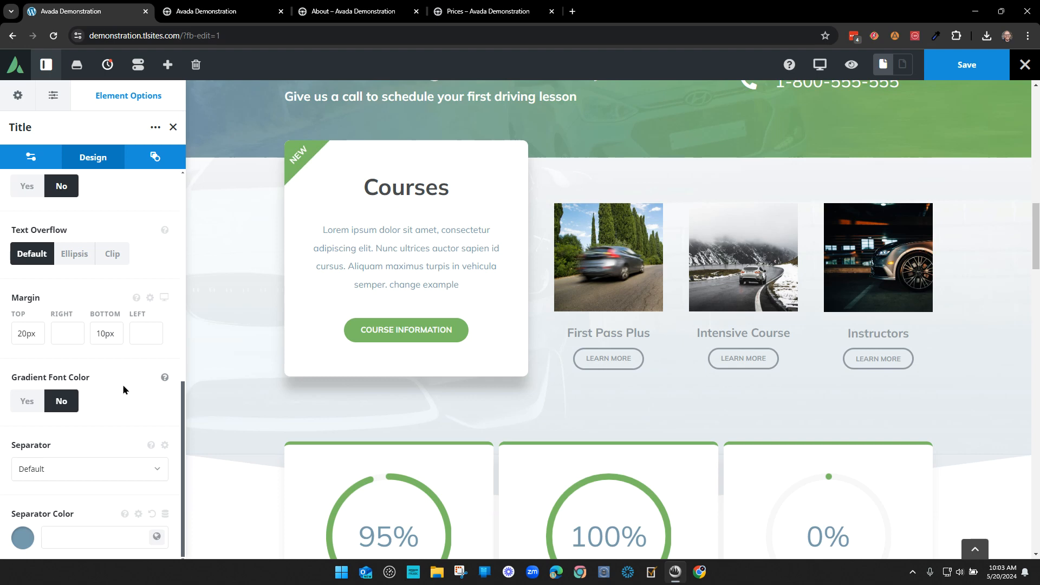
{"action": "scroll", "coordinate": [124, 390], "scroll_direction": "up", "scroll_amount": 5}
{"action": "scroll", "coordinate": [119, 393], "scroll_direction": "up", "scroll_amount": 3}
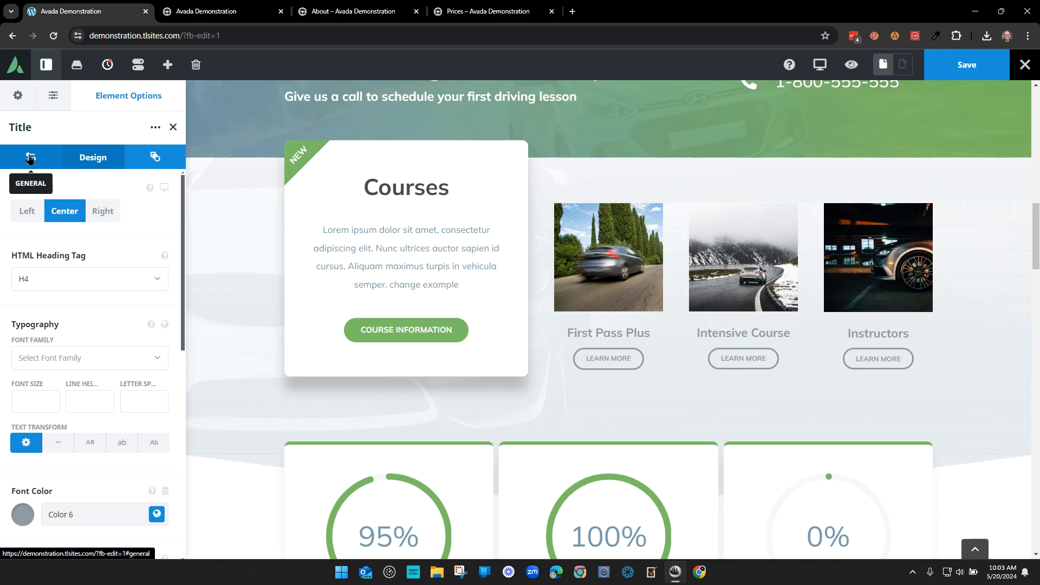
{"action": "scroll", "coordinate": [29, 390], "scroll_direction": "down", "scroll_amount": 8}
{"action": "left_click", "coordinate": [34, 392]}
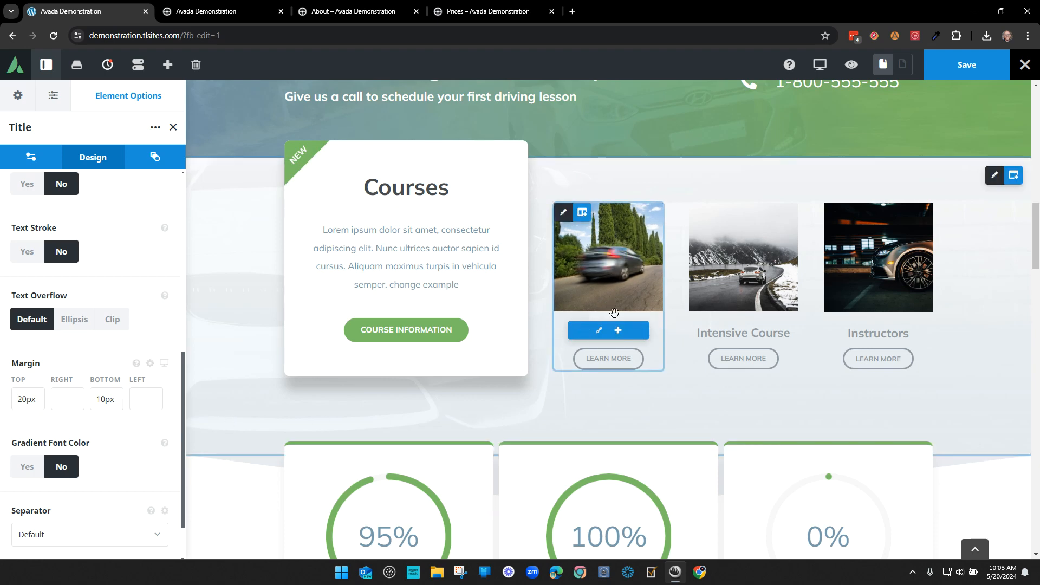
{"action": "left_click_drag", "start_coordinate": [568, 333], "coordinate": [653, 330]}
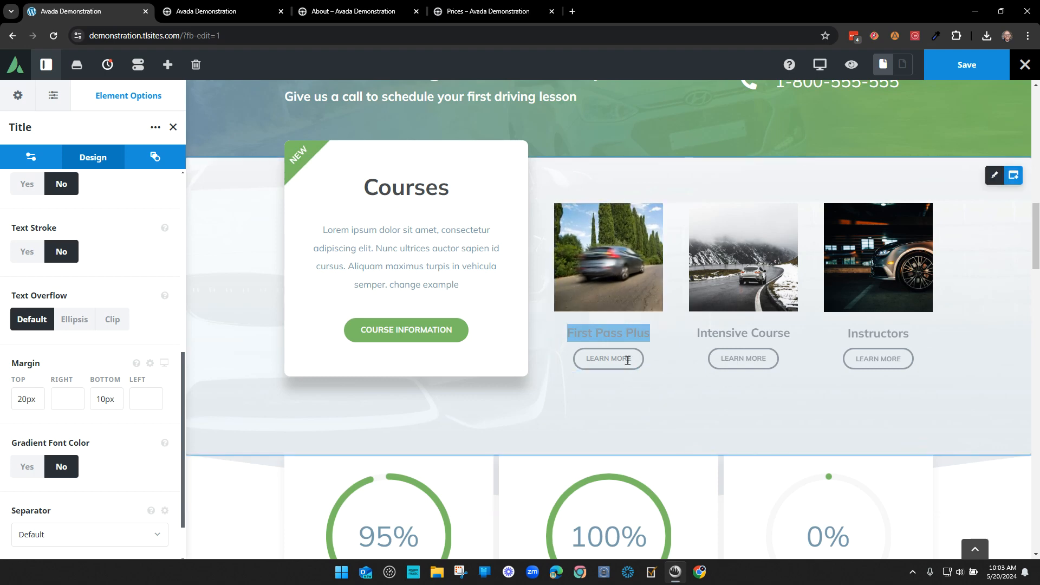
{"action": "left_click", "coordinate": [721, 331]}
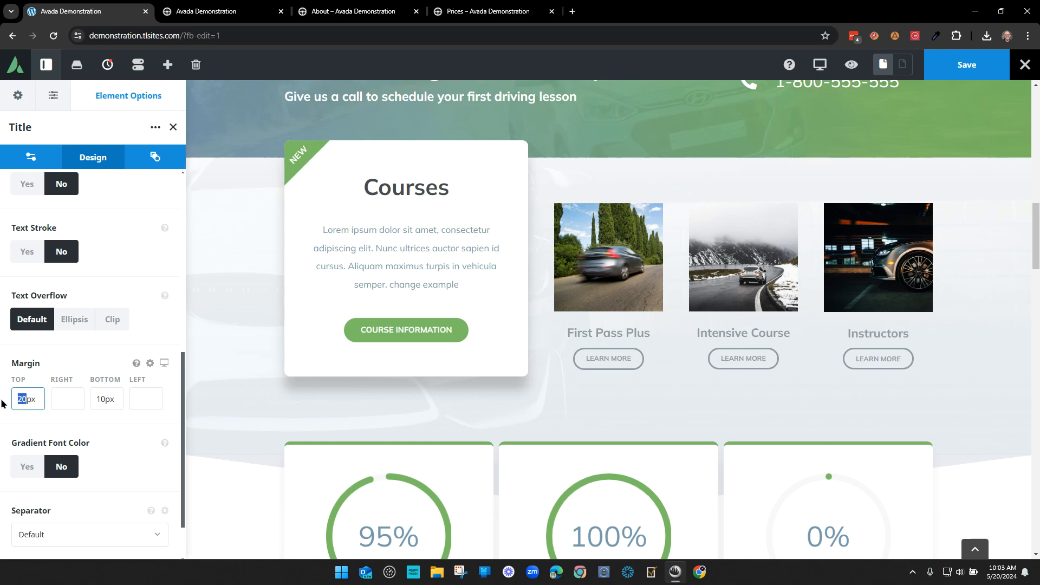
- Set the First Pass Plus title's top margin to 10px, keeping its bottom margin at 10px
{"action": "type", "text": "0"}
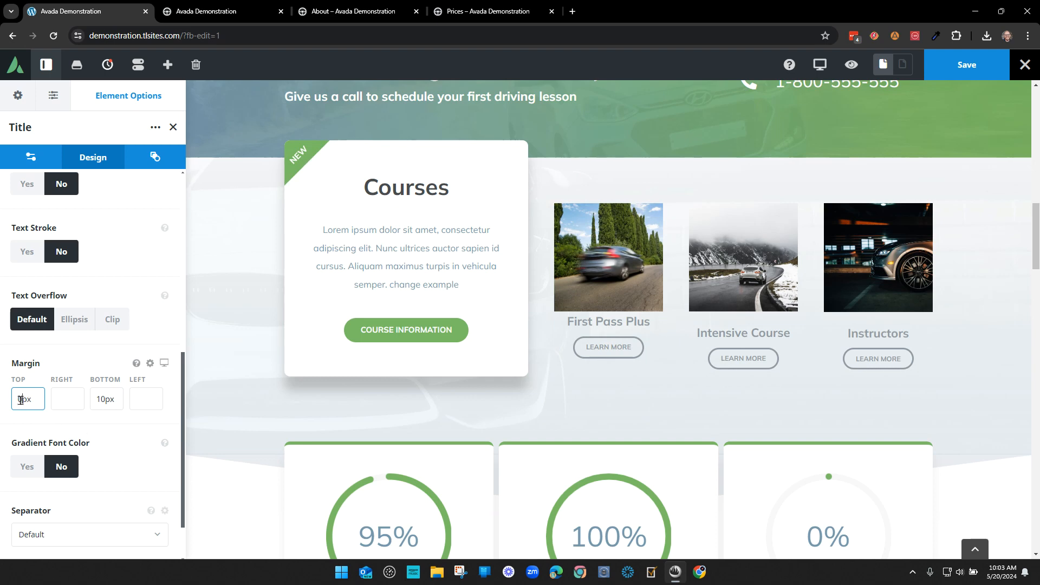
{"action": "type", "text": "10"}
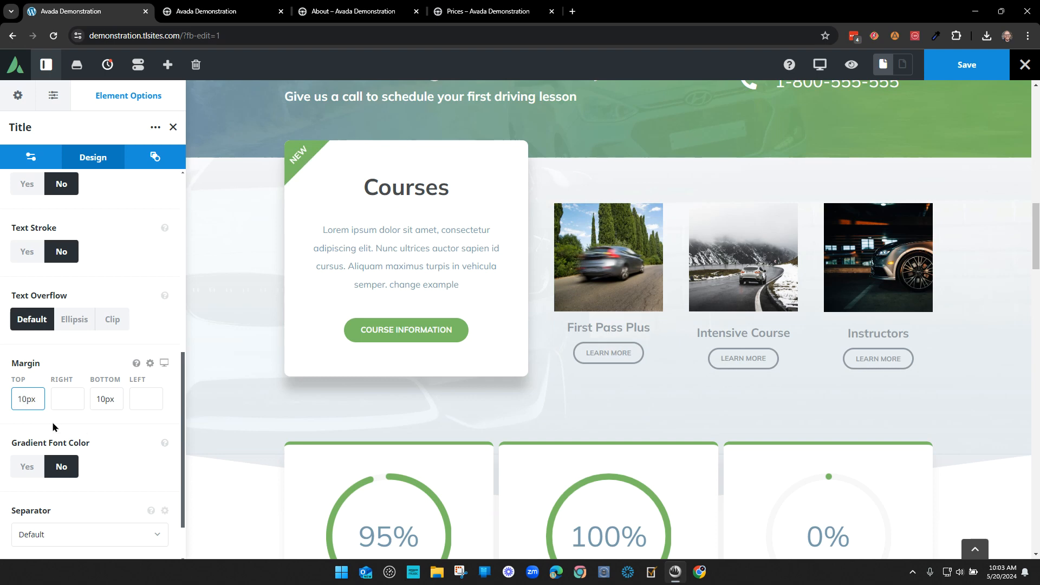
{"action": "double_click", "coordinate": [105, 400]}
{"action": "type", "text": "20"}
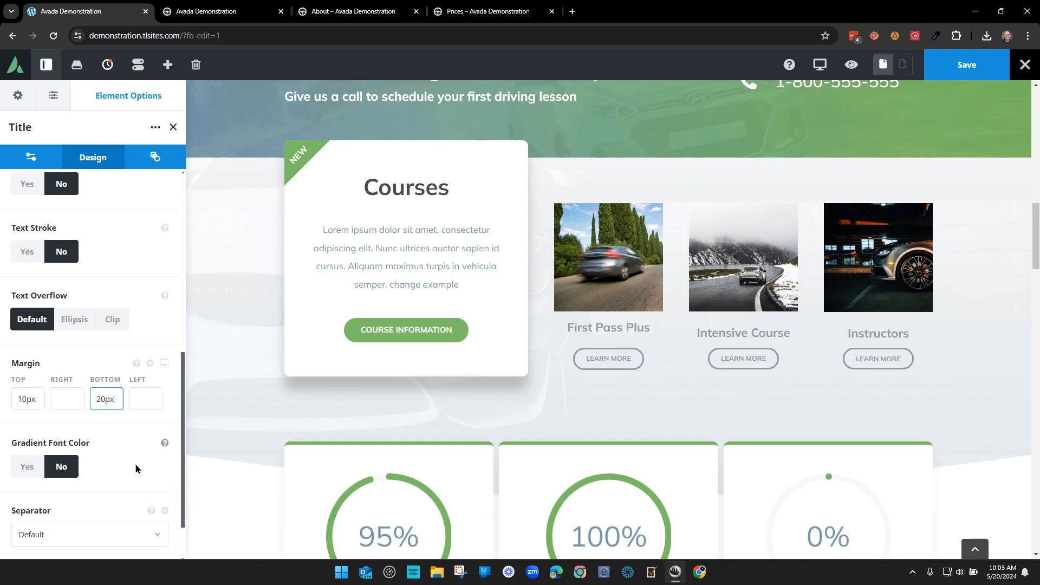
{"action": "double_click", "coordinate": [103, 399]}
{"action": "type", "text": "10"}
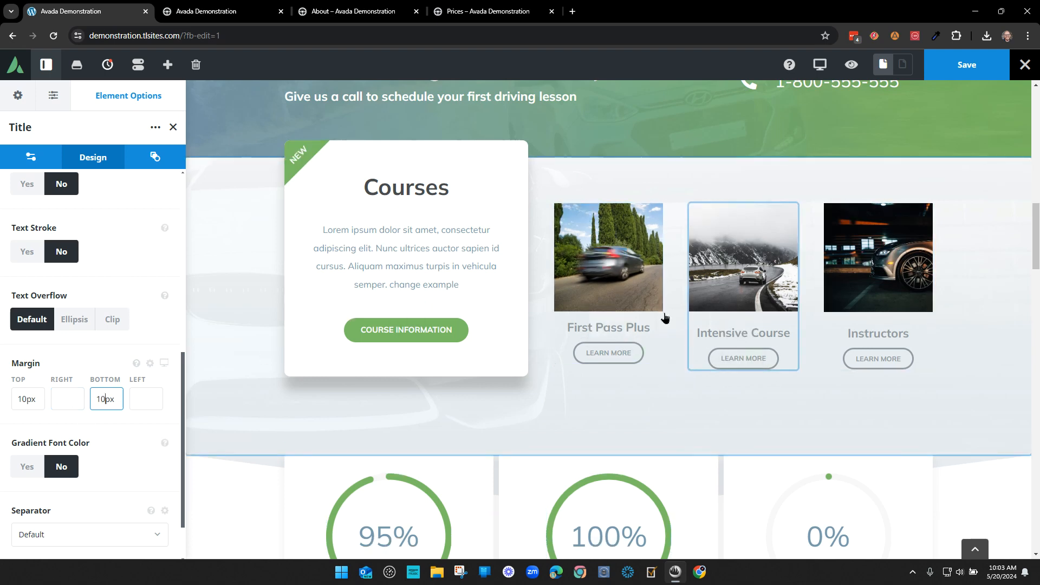
{"action": "left_click", "coordinate": [173, 127]}
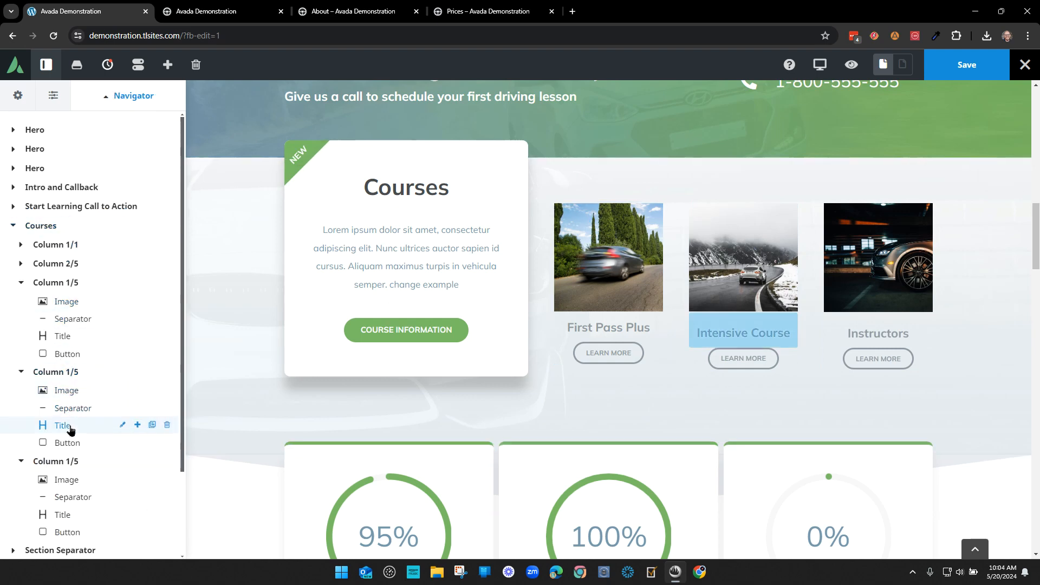
- Change the Intensive Course title's top margin from 20px to 10px
{"action": "left_click", "coordinate": [123, 424]}
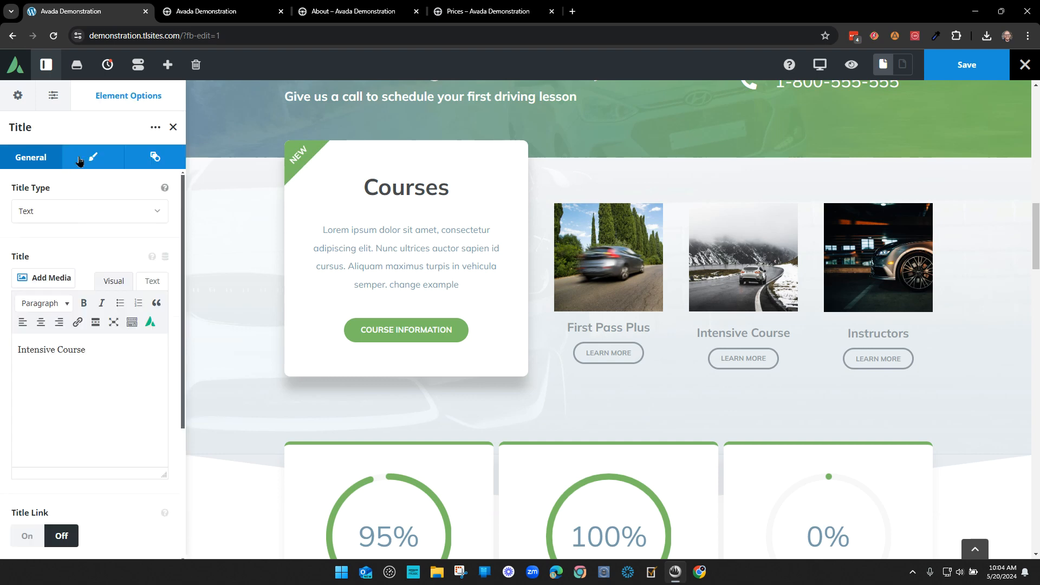
{"action": "left_click", "coordinate": [92, 157]}
{"action": "scroll", "coordinate": [112, 379], "scroll_direction": "down", "scroll_amount": 6}
{"action": "scroll", "coordinate": [114, 389], "scroll_direction": "down", "scroll_amount": 2}
{"action": "left_click", "coordinate": [20, 344]}
{"action": "type", "text": "1"}
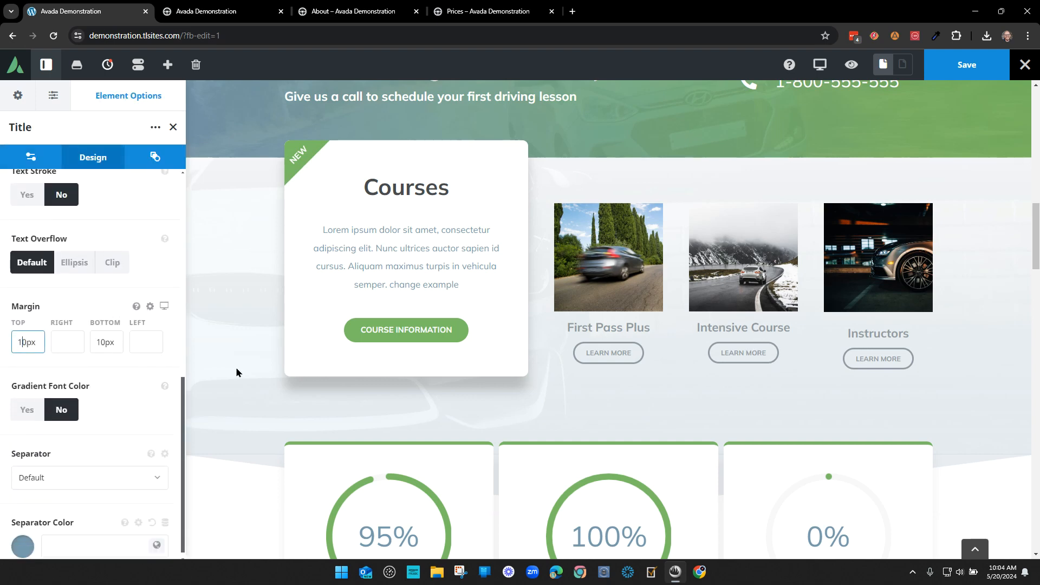
{"action": "left_click", "coordinate": [173, 127]}
- Change the Instructors title's top margin from 20px to 10px
{"action": "left_click", "coordinate": [871, 335]}
{"action": "left_click", "coordinate": [80, 162]}
{"action": "scroll", "coordinate": [70, 379], "scroll_direction": "down", "scroll_amount": 8}
{"action": "left_click", "coordinate": [23, 343]}
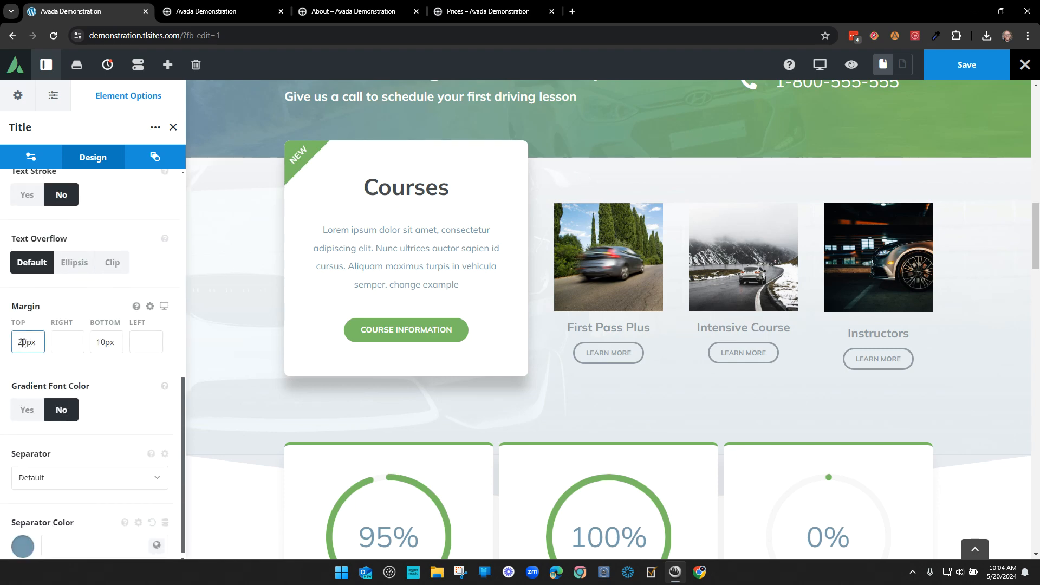
{"action": "type", "text": "1"}
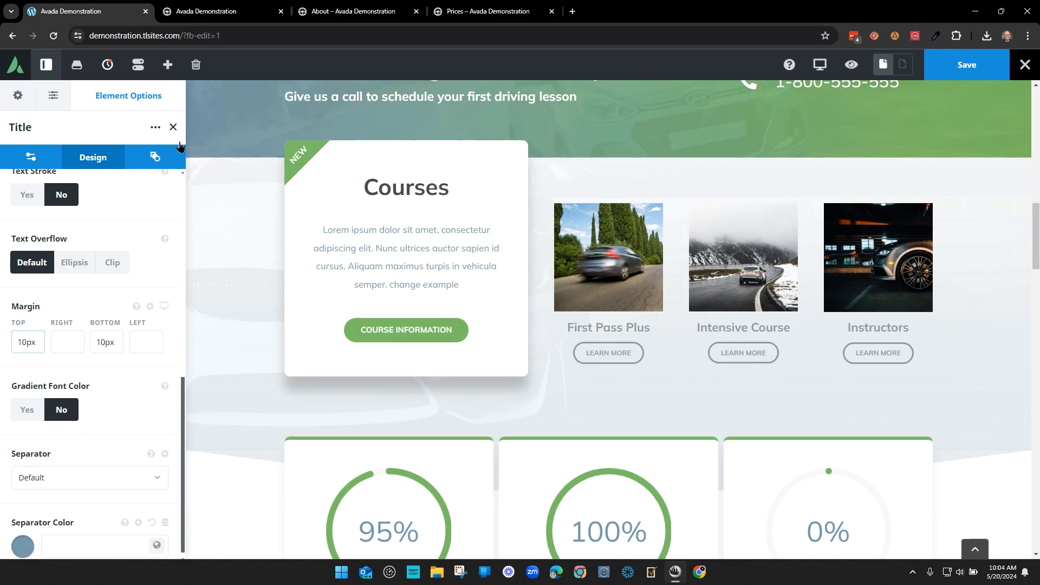
{"action": "left_click", "coordinate": [173, 127]}
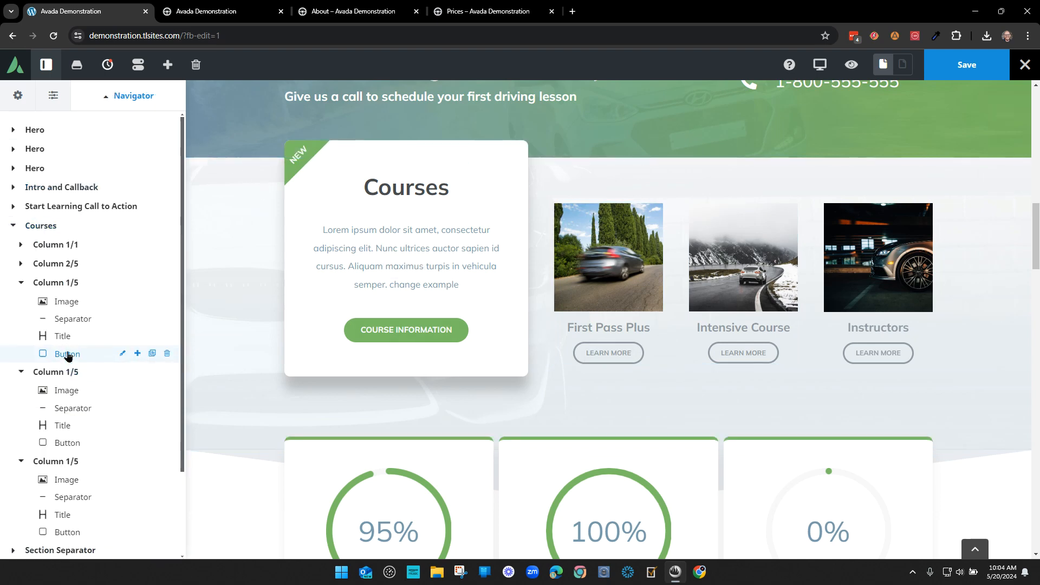
- Set the First Pass Plus LEARN MORE button's target to _blank and save the page
{"action": "left_click", "coordinate": [122, 353]}
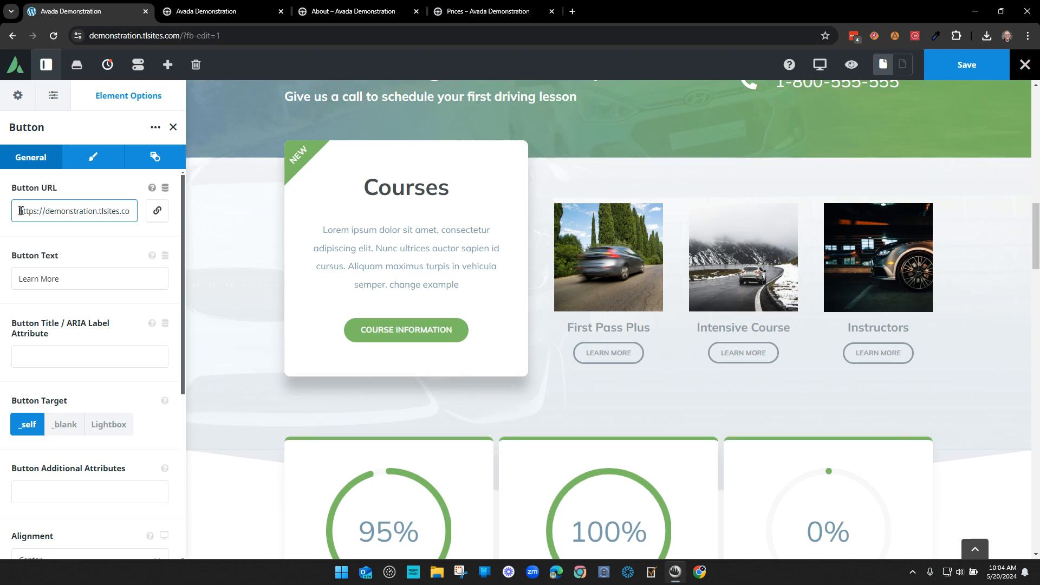
{"action": "left_click_drag", "start_coordinate": [19, 208], "coordinate": [277, 225]}
{"action": "left_click", "coordinate": [119, 246]}
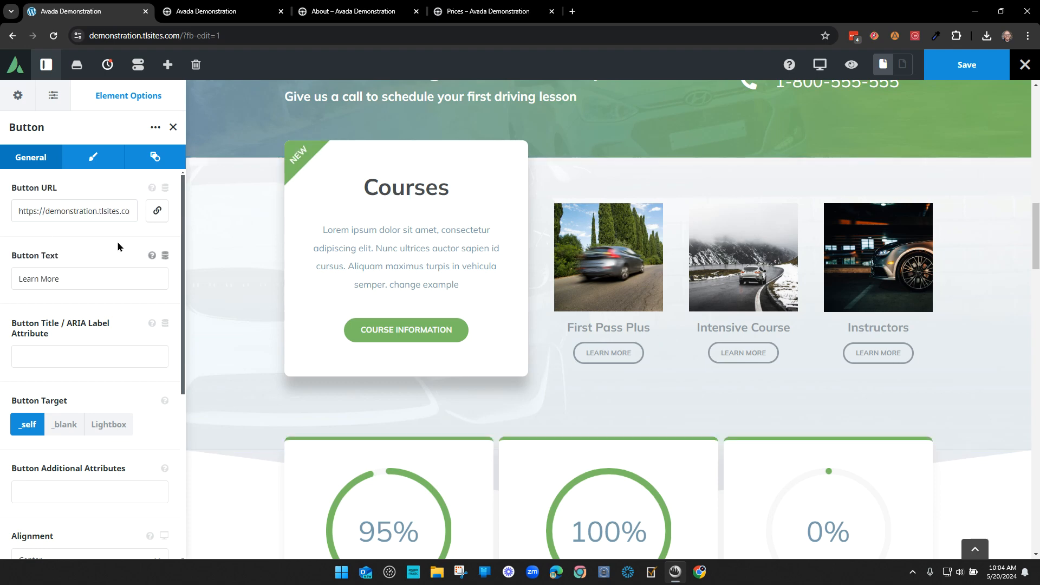
{"action": "left_click", "coordinate": [66, 206]}
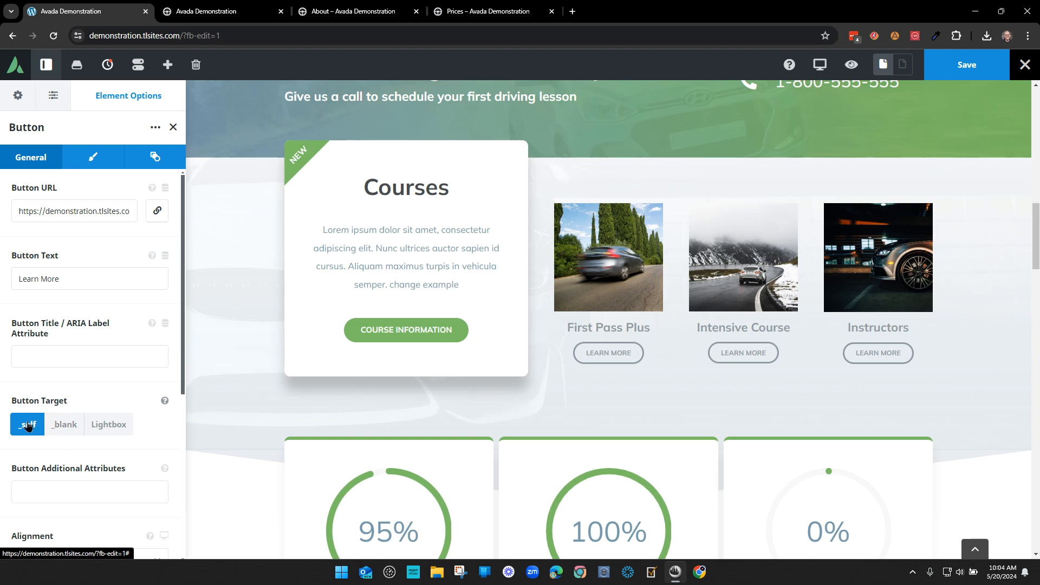
{"action": "left_click", "coordinate": [65, 425]}
{"action": "left_click", "coordinate": [969, 66]}
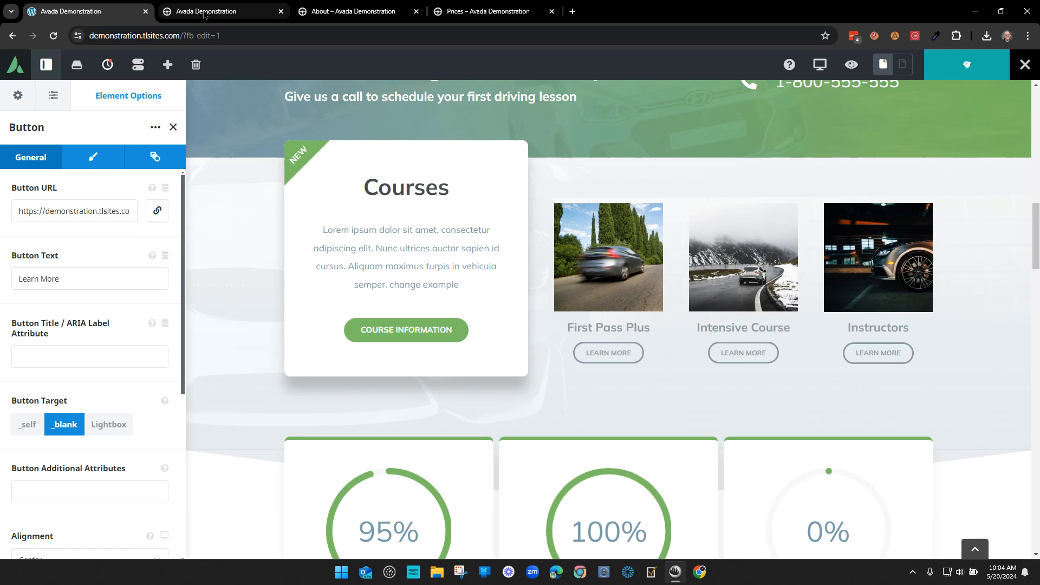
{"action": "left_click", "coordinate": [205, 13]}
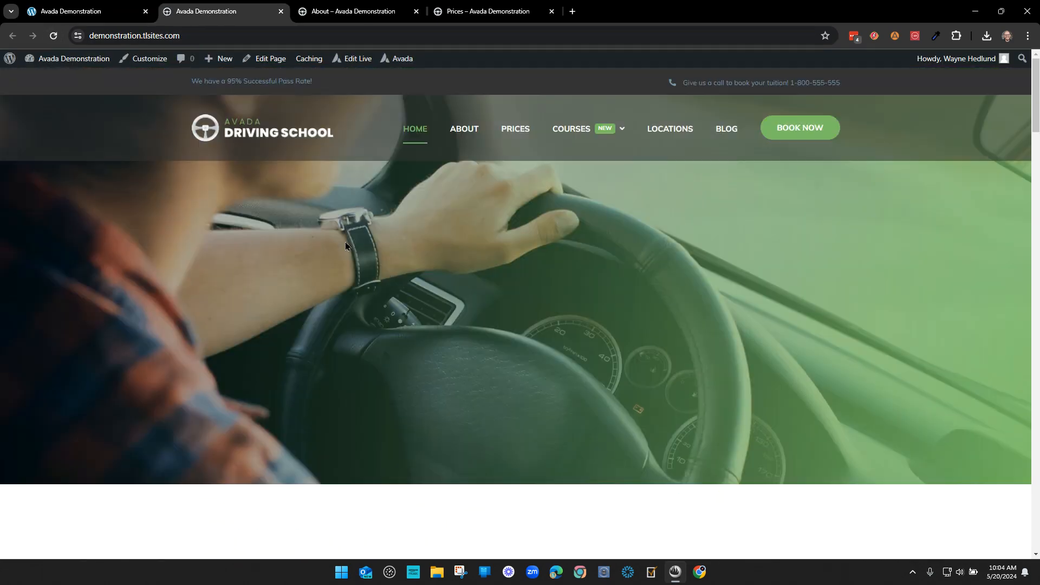
{"action": "scroll", "coordinate": [387, 272], "scroll_direction": "down", "scroll_amount": 15}
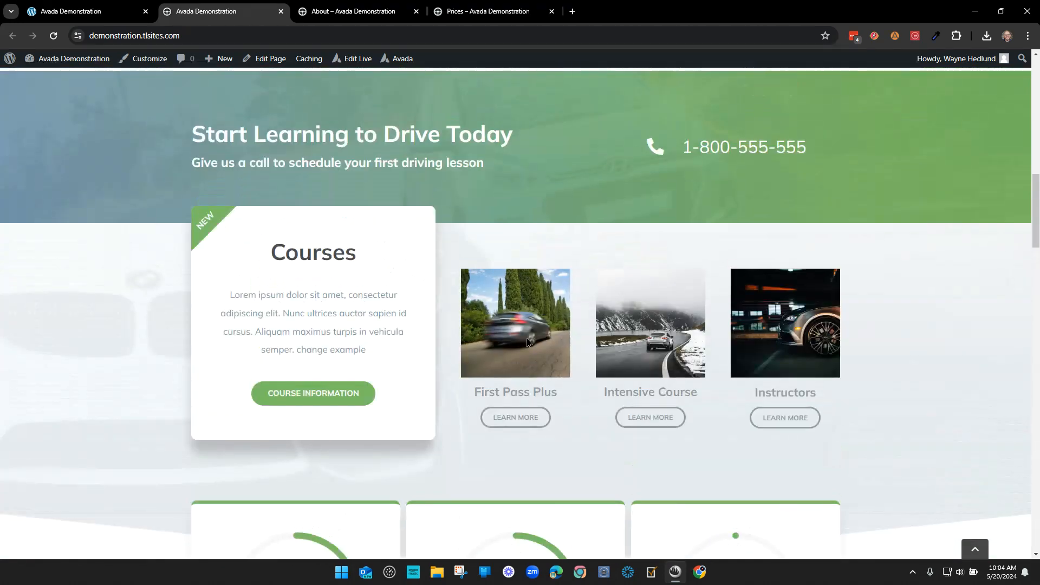
{"action": "left_click", "coordinate": [97, 11]}
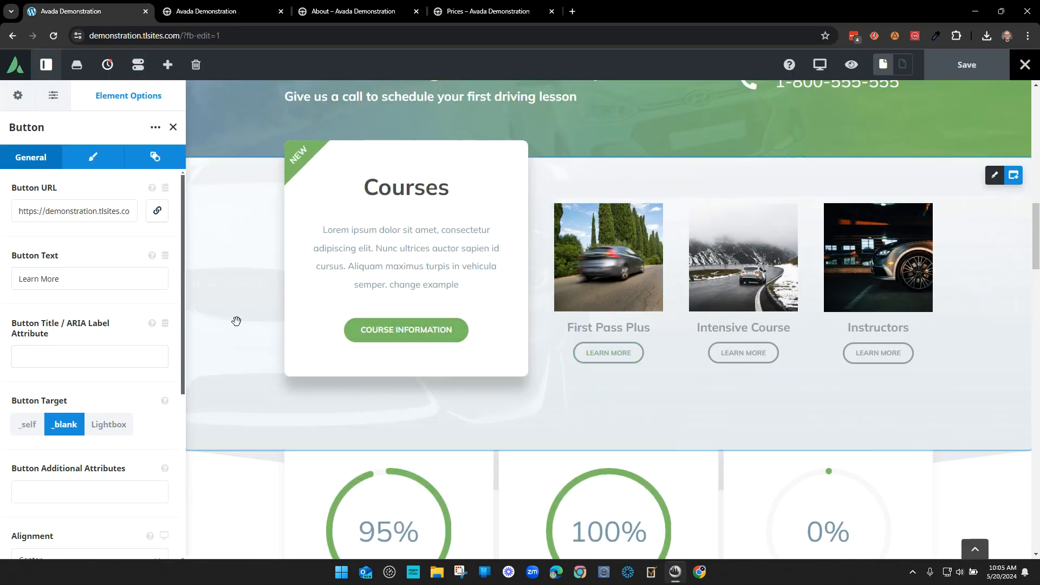
{"action": "left_click_drag", "start_coordinate": [72, 206], "coordinate": [151, 205]}
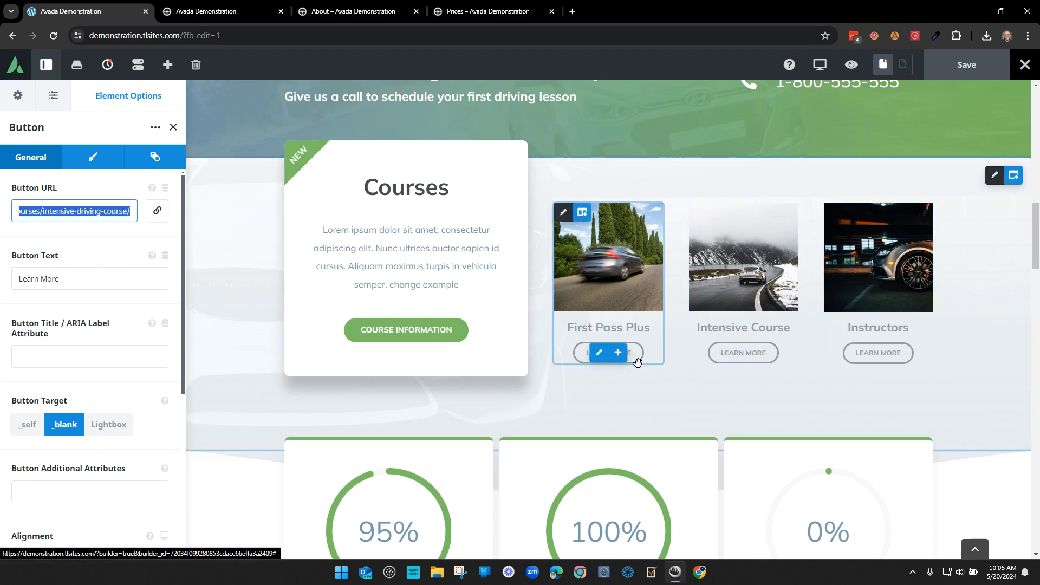
{"action": "left_click", "coordinate": [211, 12]}
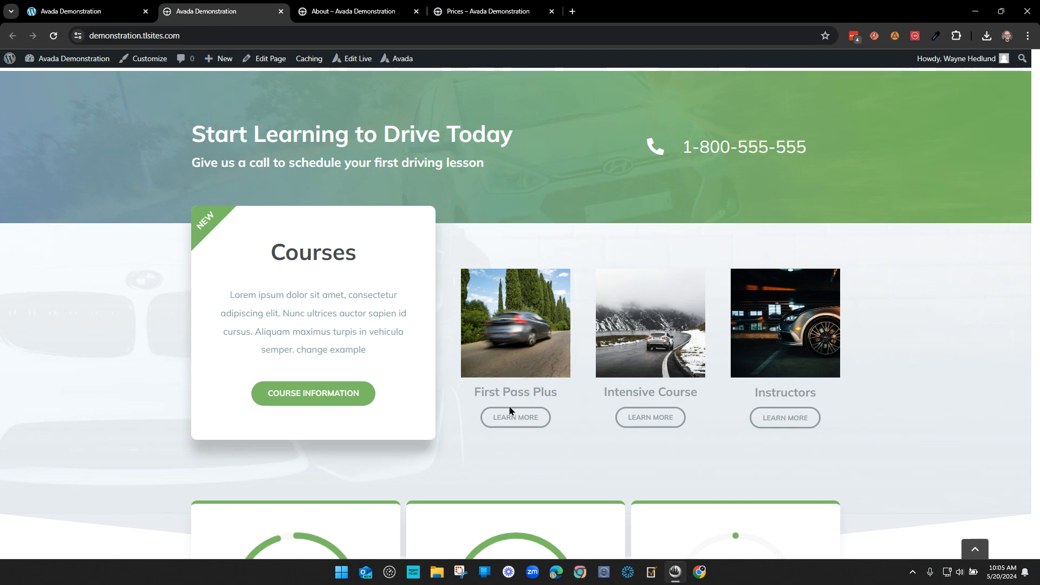
{"action": "left_click", "coordinate": [514, 421]}
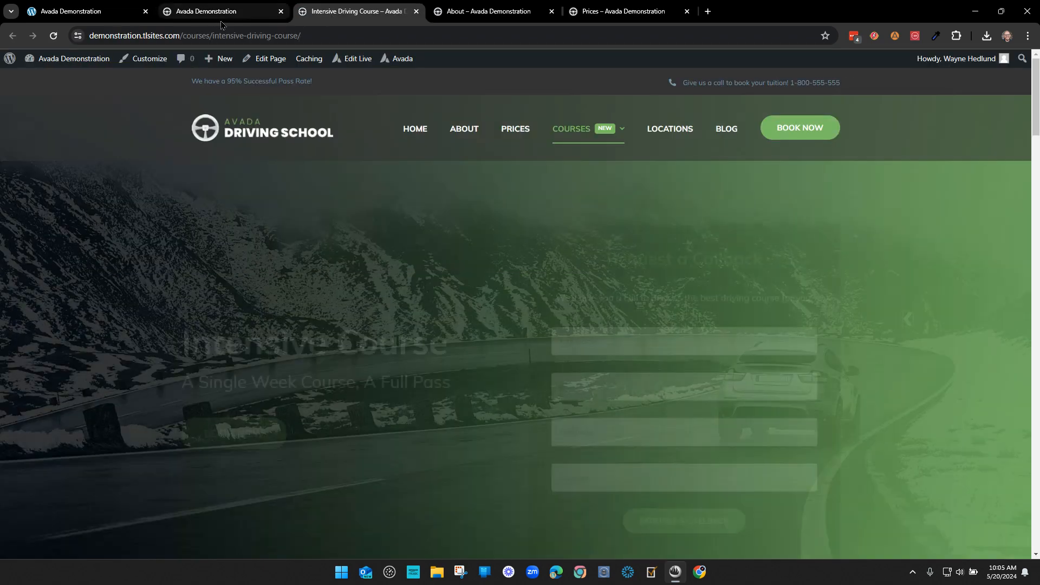
{"action": "left_click", "coordinate": [218, 18]}
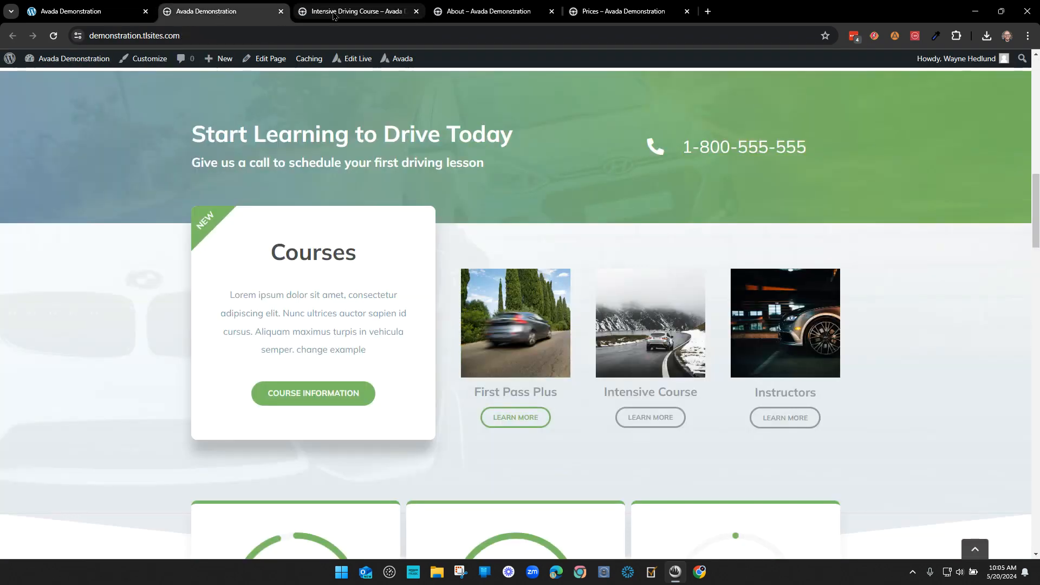
{"action": "left_click", "coordinate": [367, 20]}
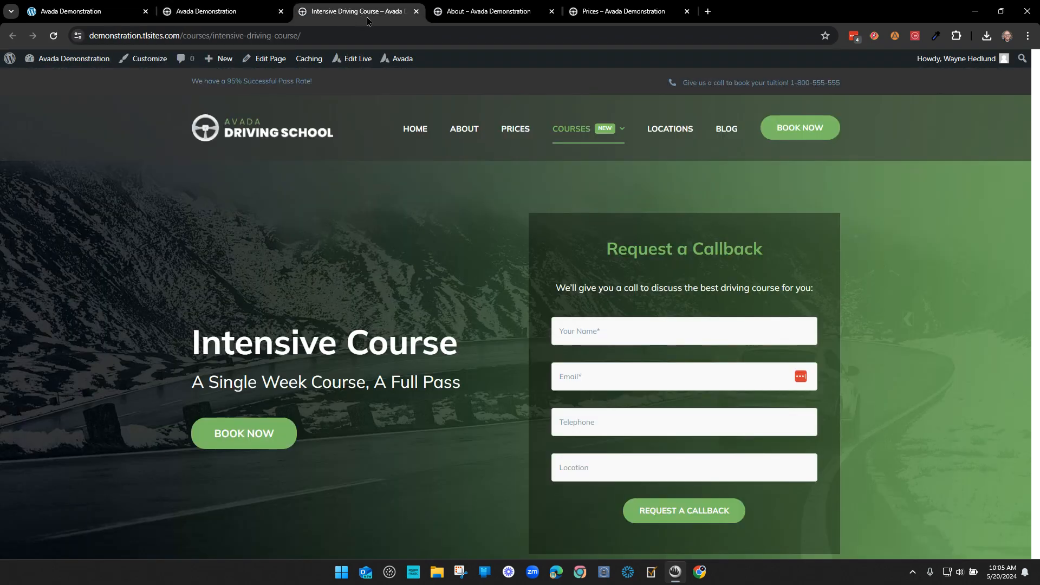
{"action": "left_click", "coordinate": [226, 18]}
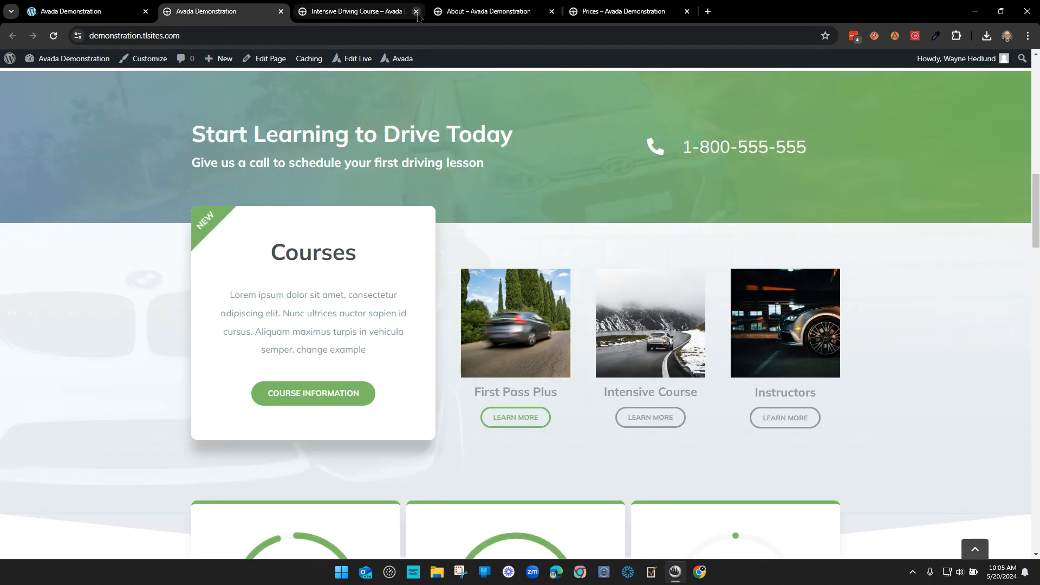
{"action": "left_click", "coordinate": [416, 11]}
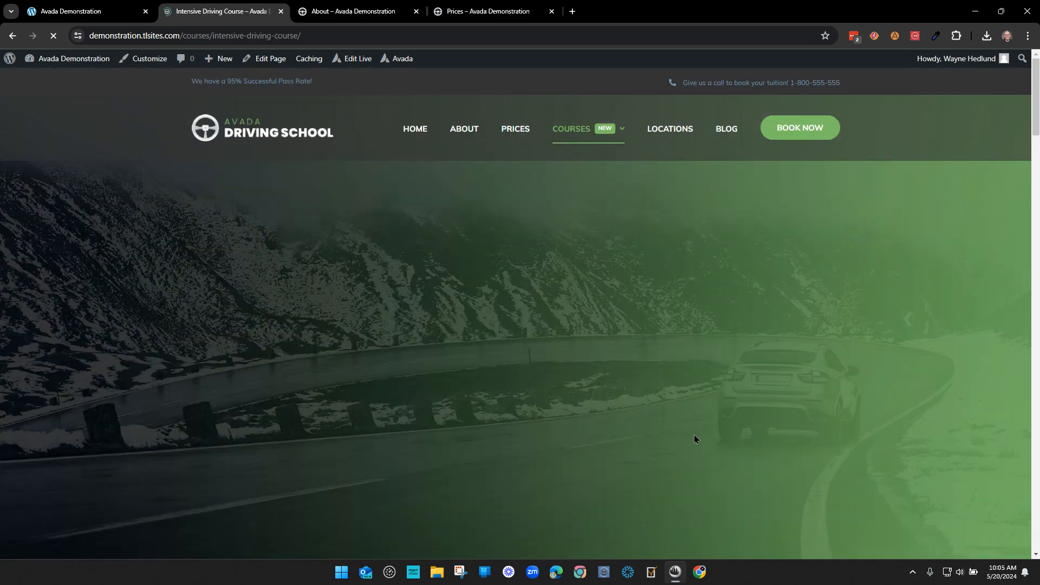
{"action": "left_click", "coordinate": [14, 37]}
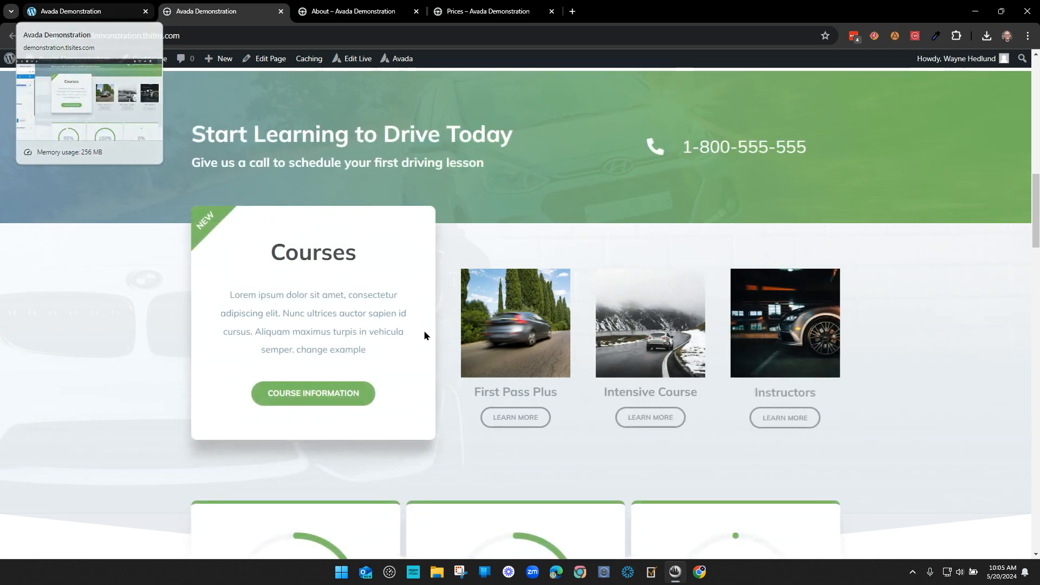
{"action": "left_click", "coordinate": [86, 9]}
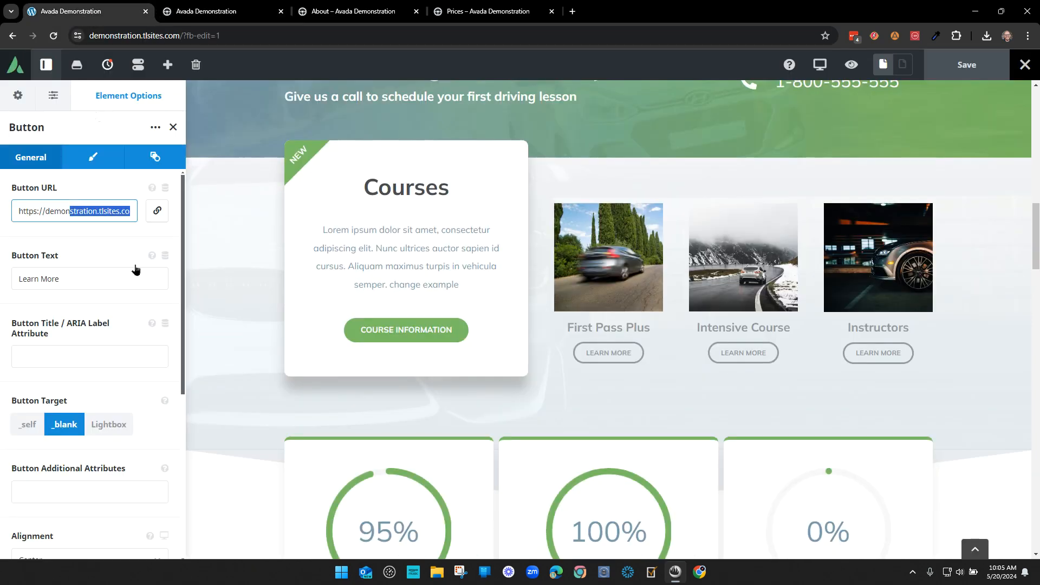
- Return the LEARN MORE button's target to _self and save the page
{"action": "left_click", "coordinate": [29, 425]}
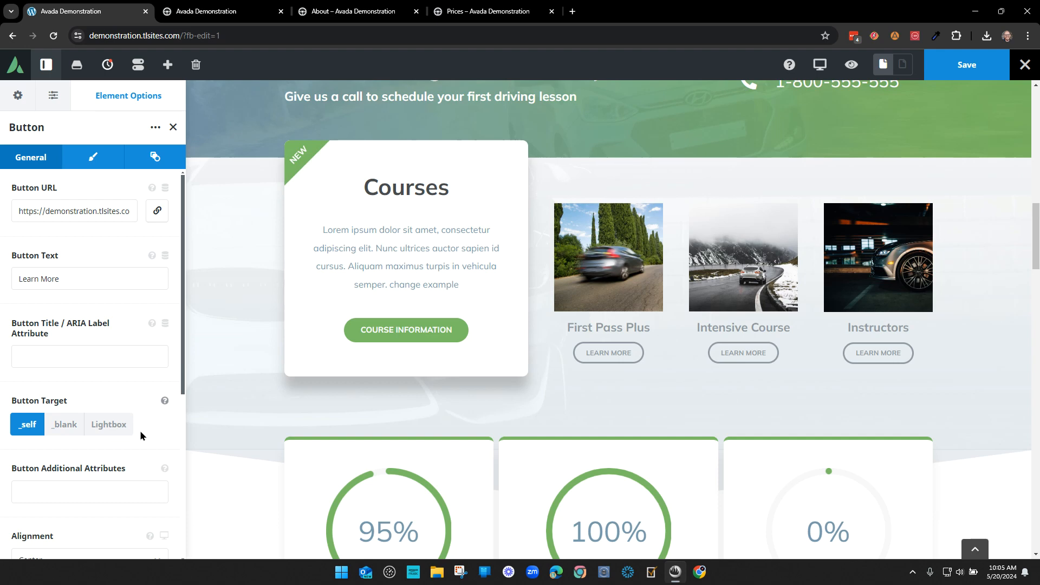
{"action": "left_click", "coordinate": [966, 64]}
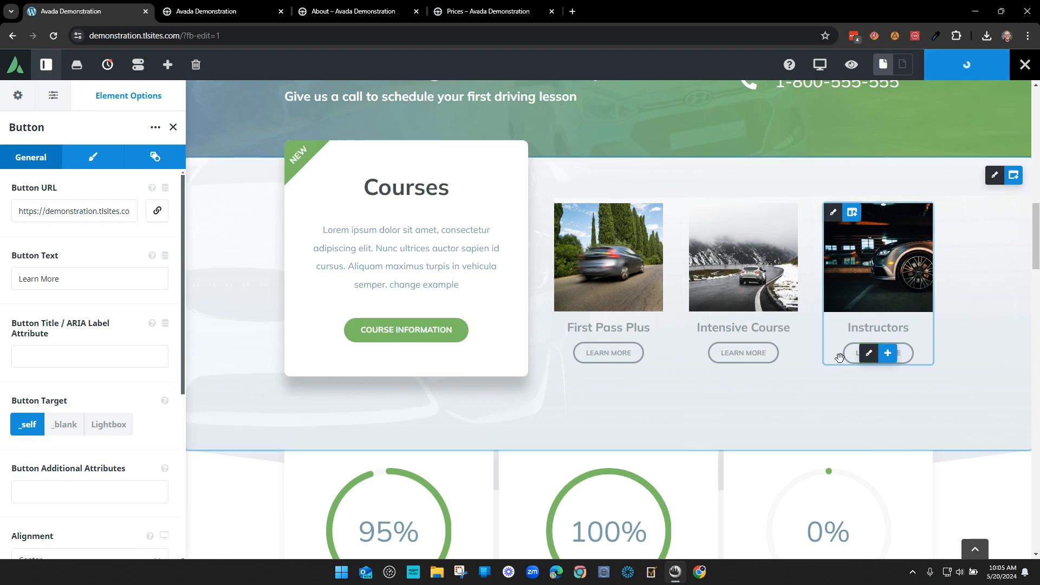
{"action": "left_click", "coordinate": [173, 127]}
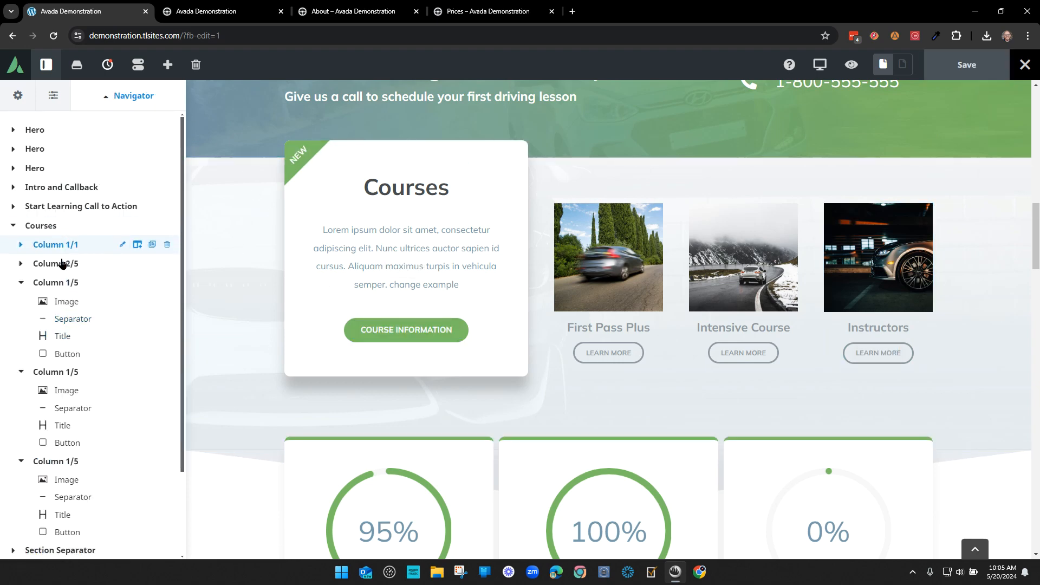
{"action": "left_click", "coordinate": [22, 265]}
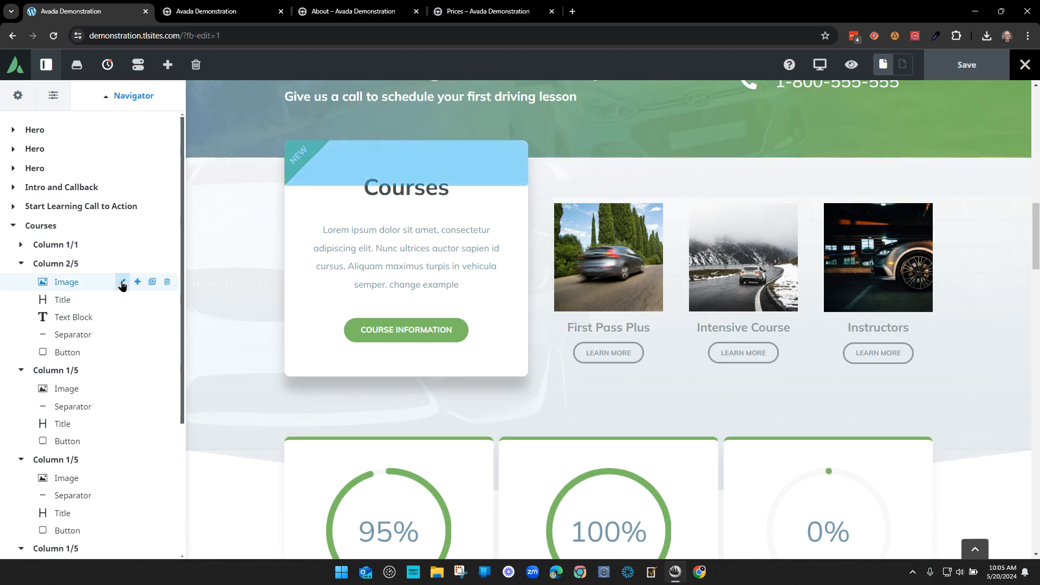
{"action": "left_click", "coordinate": [122, 282]}
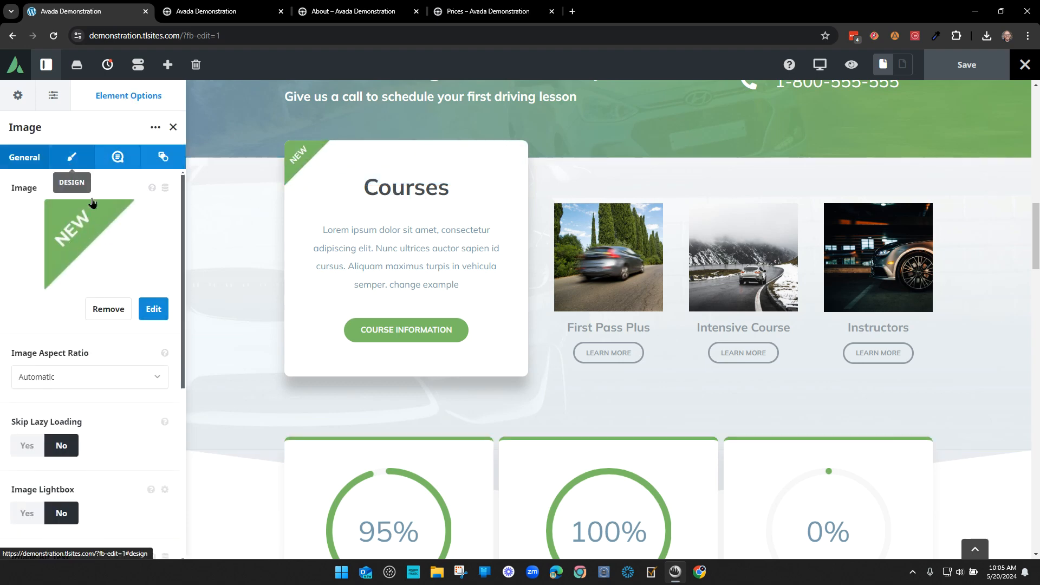
{"action": "left_click", "coordinate": [72, 157]}
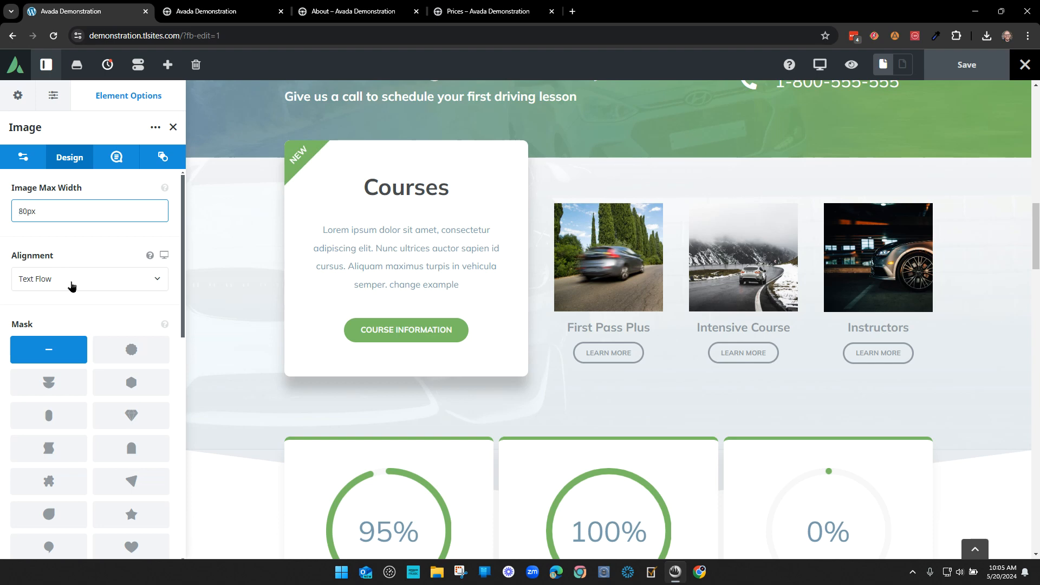
{"action": "left_click", "coordinate": [72, 287]}
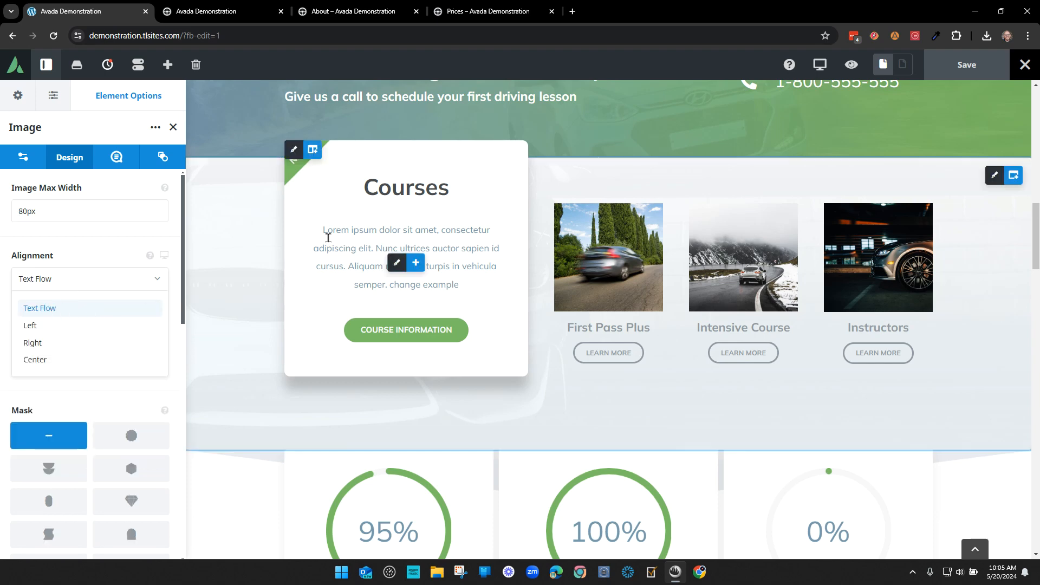
{"action": "left_click", "coordinate": [60, 359]}
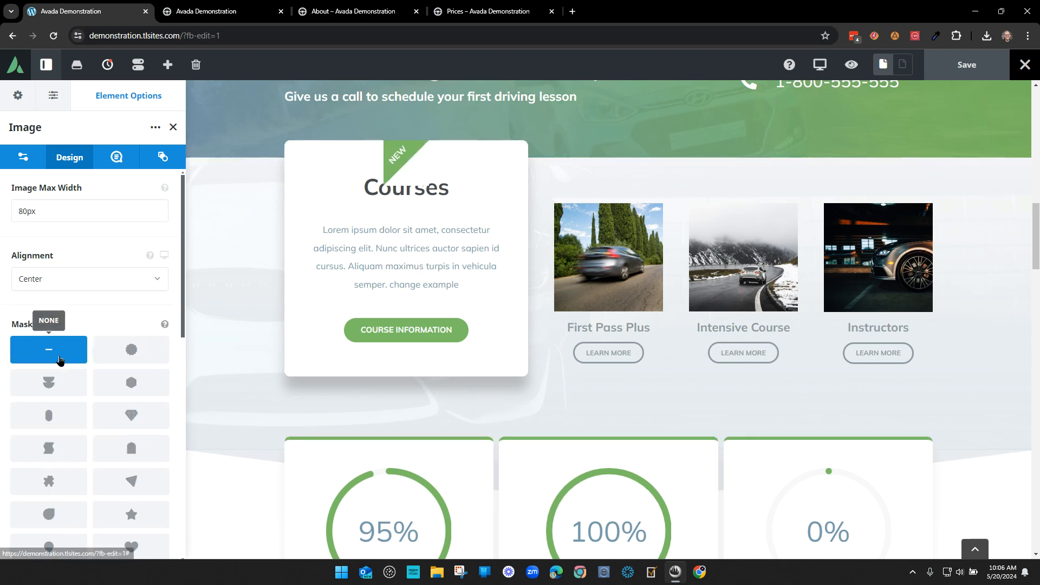
{"action": "left_click", "coordinate": [70, 286]}
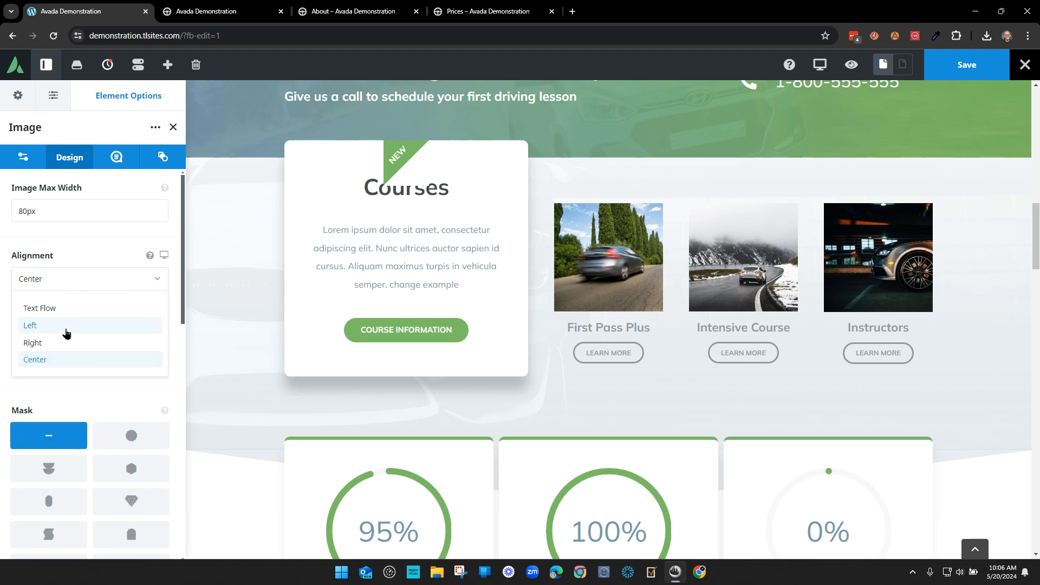
{"action": "left_click", "coordinate": [57, 342]}
{"action": "left_click", "coordinate": [60, 287]}
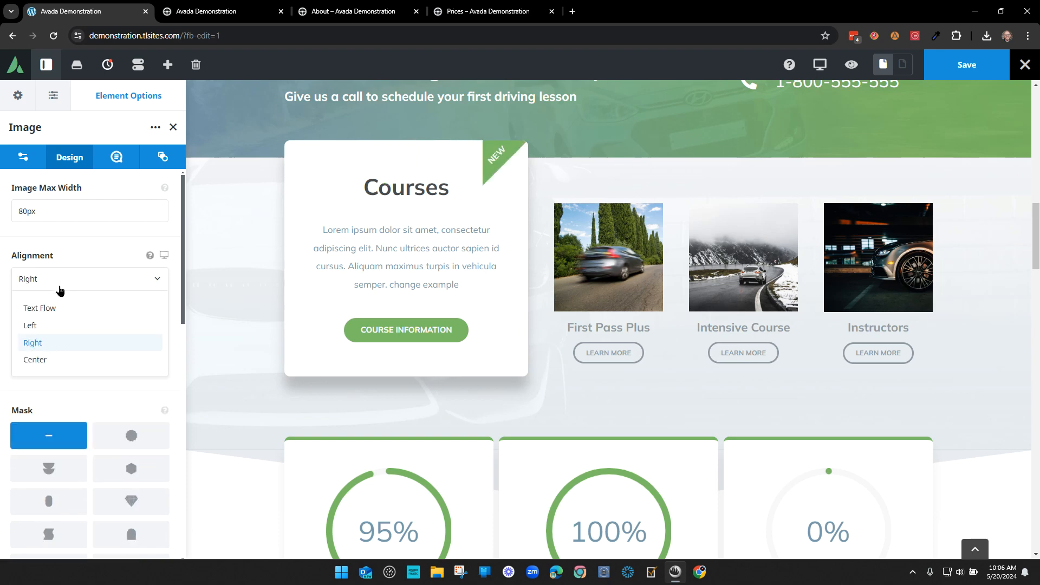
{"action": "left_click", "coordinate": [56, 325]}
{"action": "left_click", "coordinate": [62, 281]}
{"action": "left_click", "coordinate": [60, 307]}
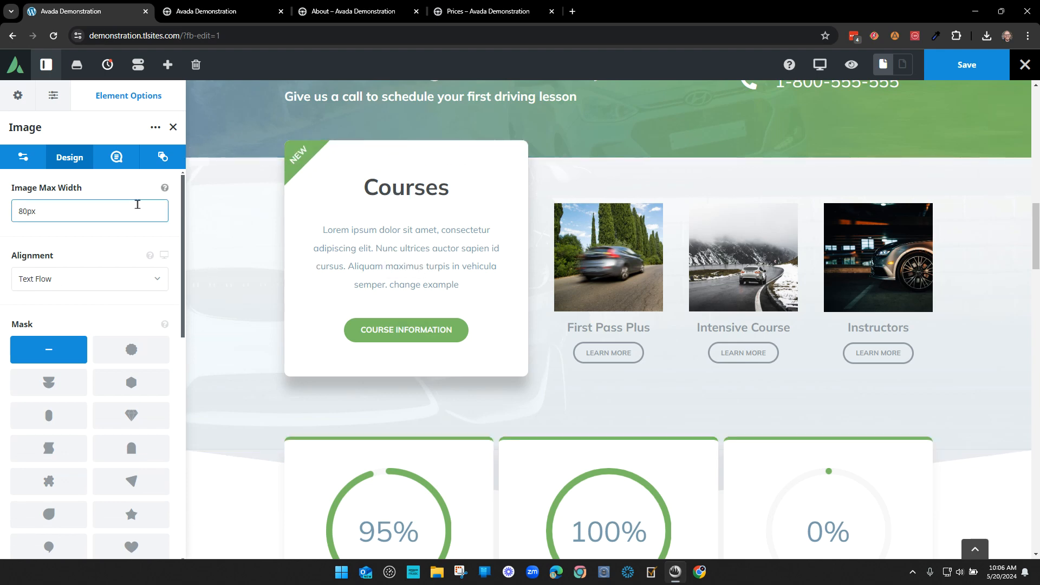
{"action": "scroll", "coordinate": [93, 317], "scroll_direction": "down", "scroll_amount": 10}
{"action": "scroll", "coordinate": [92, 401], "scroll_direction": "up", "scroll_amount": 10}
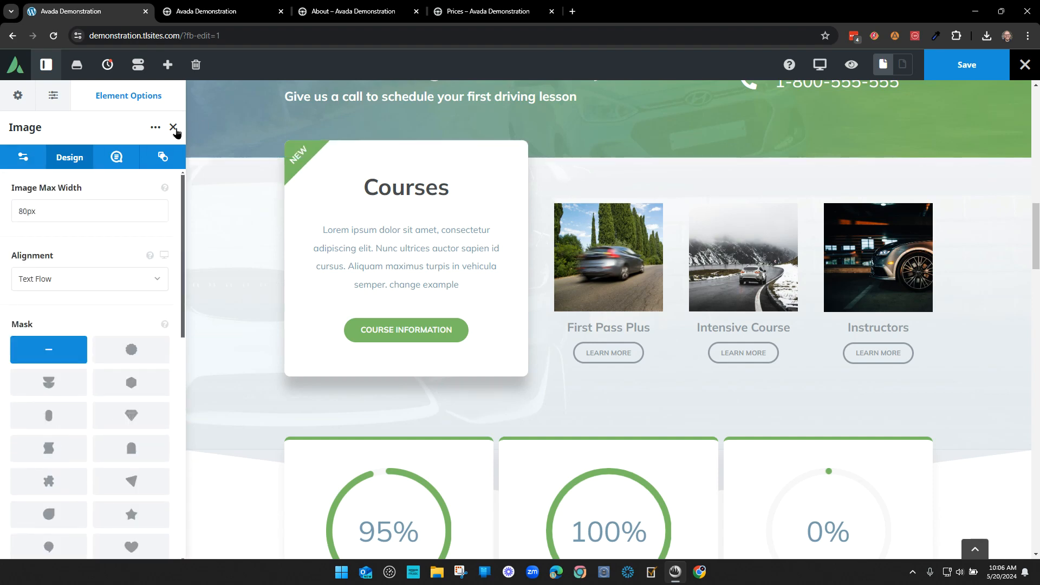
{"action": "left_click", "coordinate": [173, 127]}
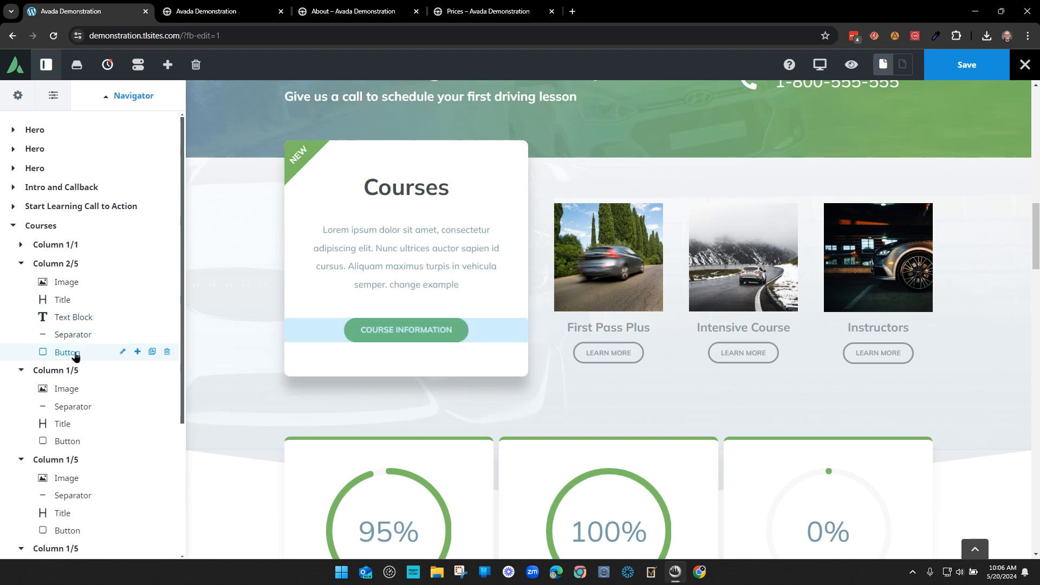
- Change the COURSE INFORMATION button's Button Style to Custom
{"action": "left_click", "coordinate": [122, 352]}
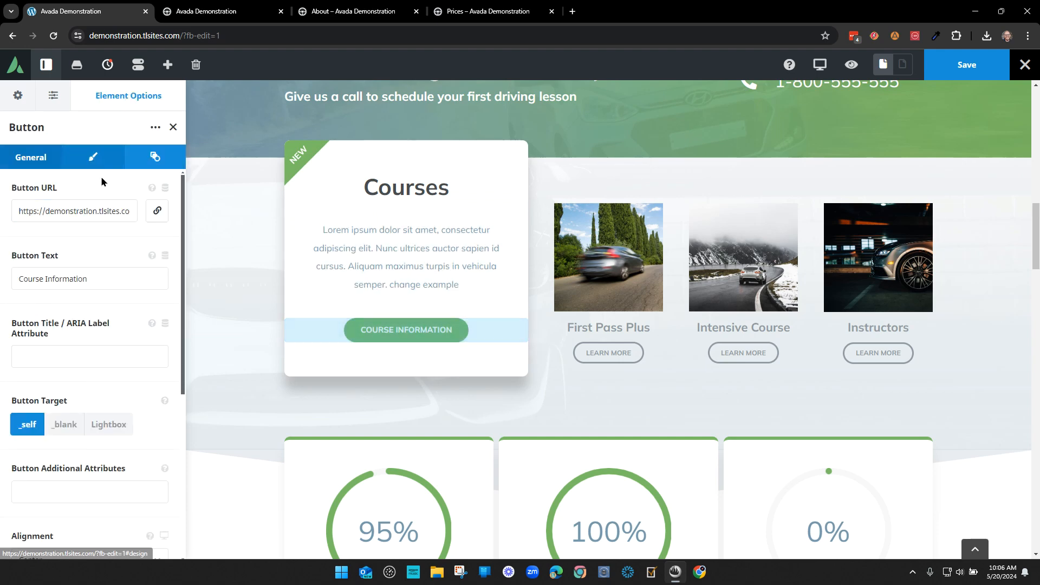
{"action": "left_click", "coordinate": [93, 158]}
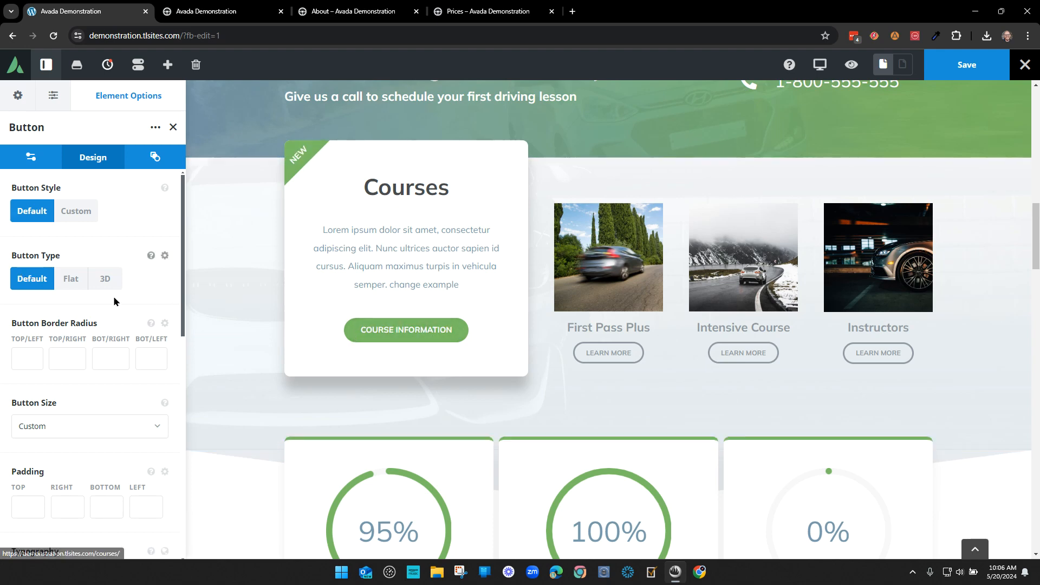
{"action": "left_click", "coordinate": [82, 212]}
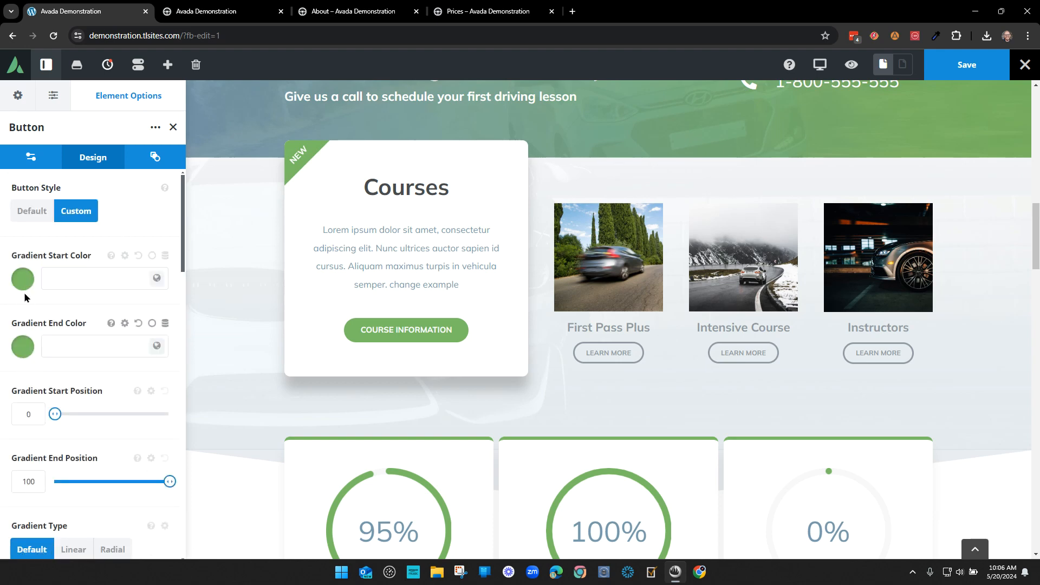
- Try global Color 5 for the gradient start and end, leaving positions at 0 and 100
{"action": "left_click", "coordinate": [157, 279]}
{"action": "left_click", "coordinate": [91, 323]}
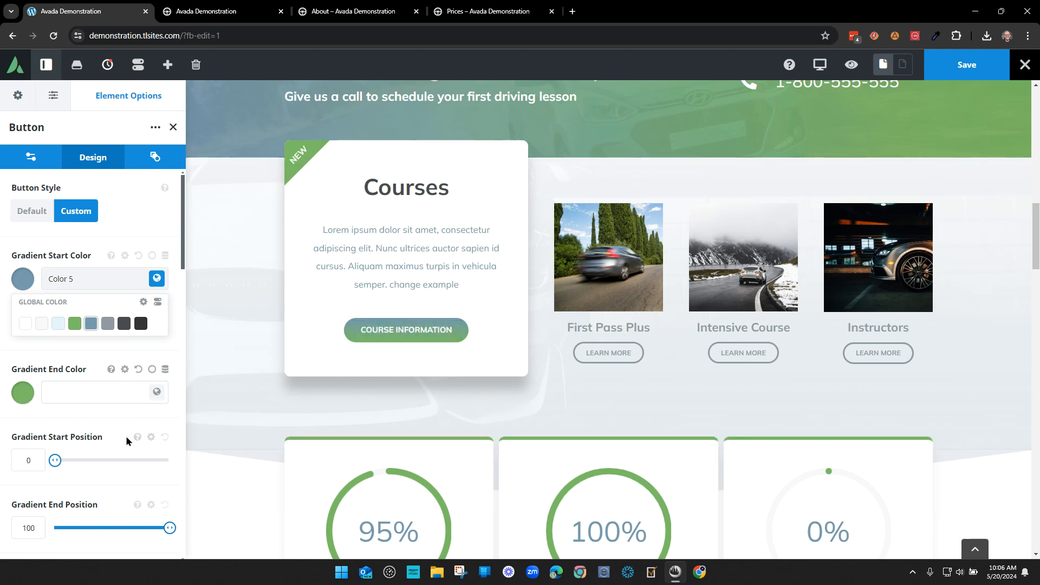
{"action": "left_click_drag", "start_coordinate": [88, 455], "coordinate": [54, 459]}
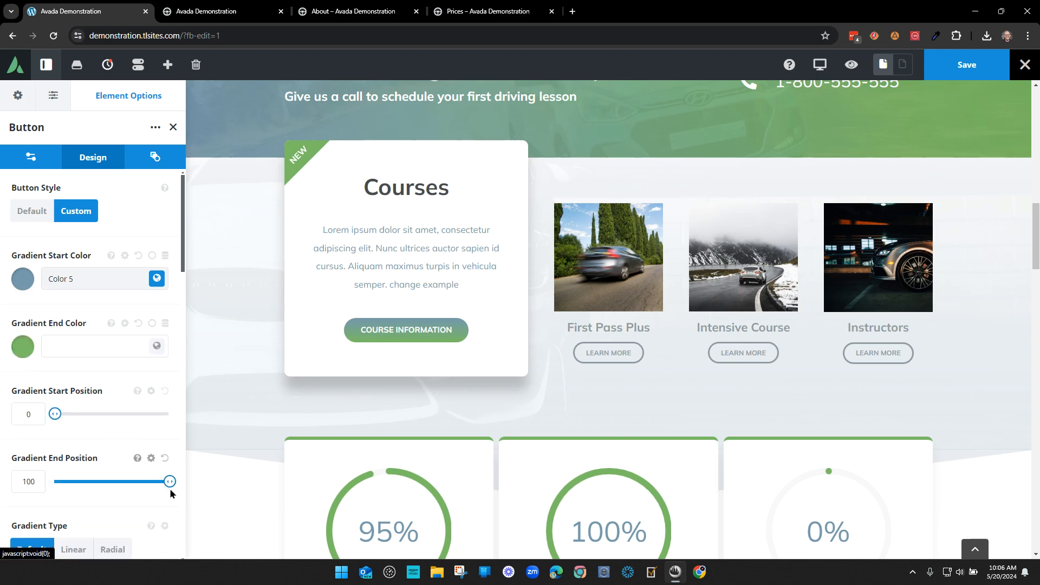
{"action": "left_click_drag", "start_coordinate": [122, 482], "coordinate": [201, 474]}
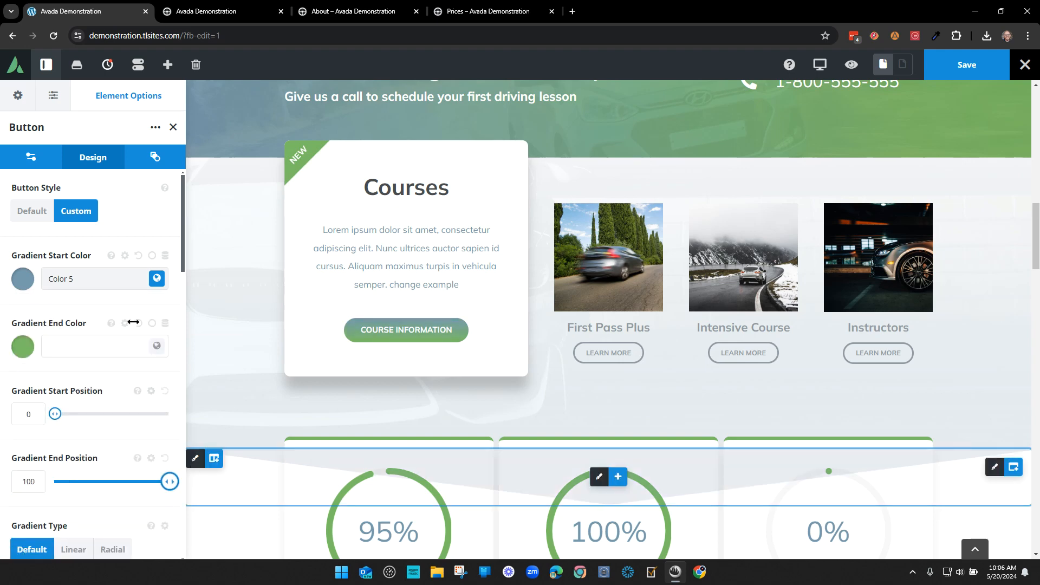
{"action": "left_click", "coordinate": [156, 348]}
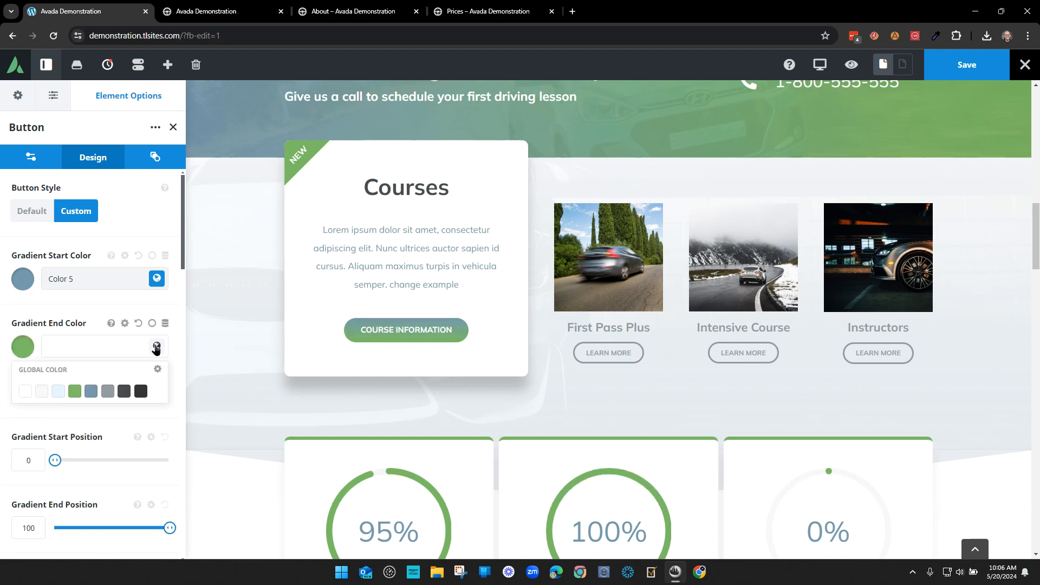
{"action": "left_click", "coordinate": [91, 391]}
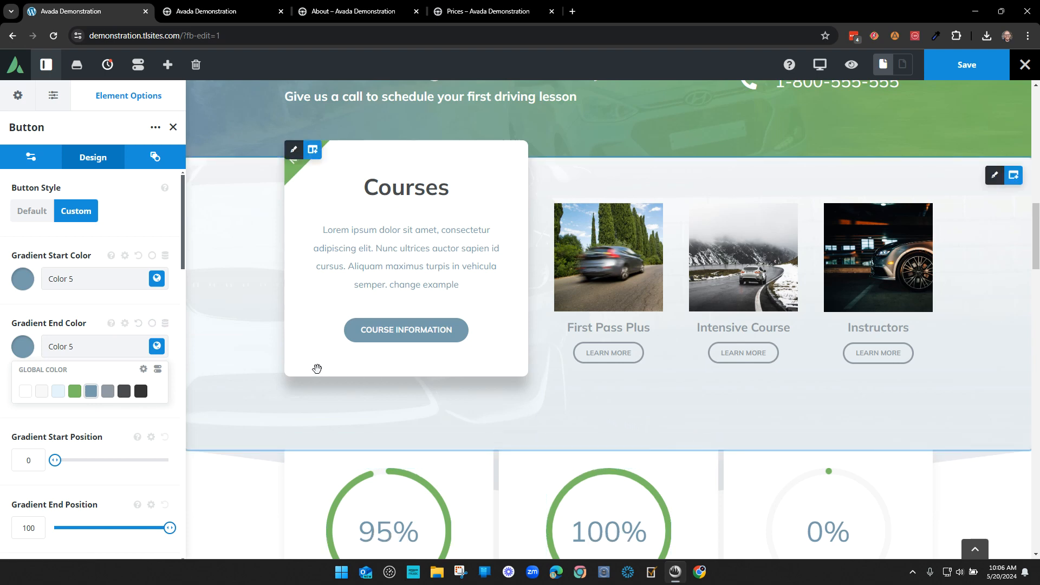
- Set both gradient start and end colours to global Color 4 and check the live page
{"action": "left_click", "coordinate": [157, 279]}
{"action": "left_click", "coordinate": [75, 323]}
{"action": "left_click", "coordinate": [157, 392]}
{"action": "left_click", "coordinate": [75, 390]}
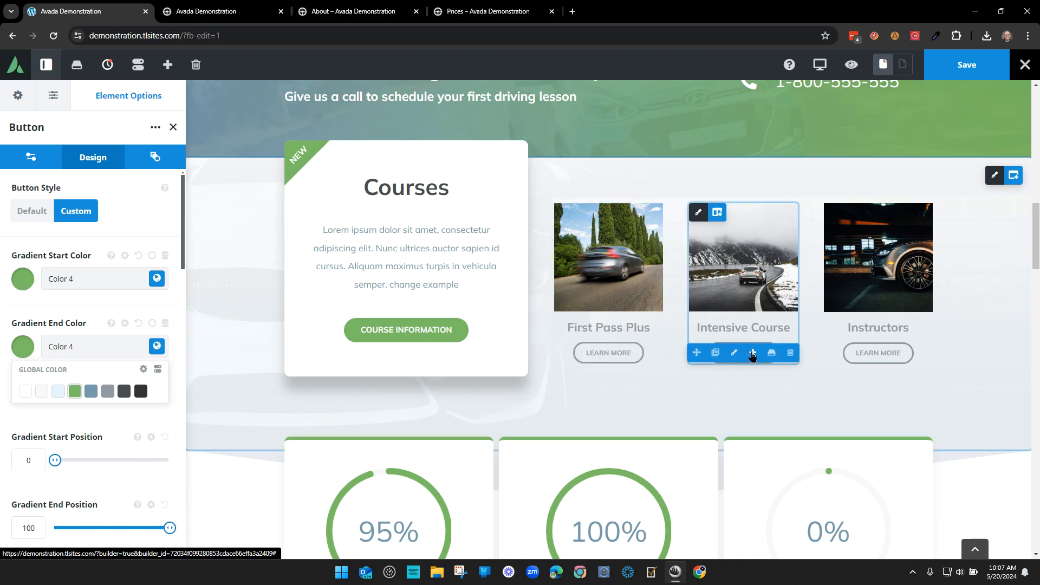
{"action": "left_click", "coordinate": [222, 11]}
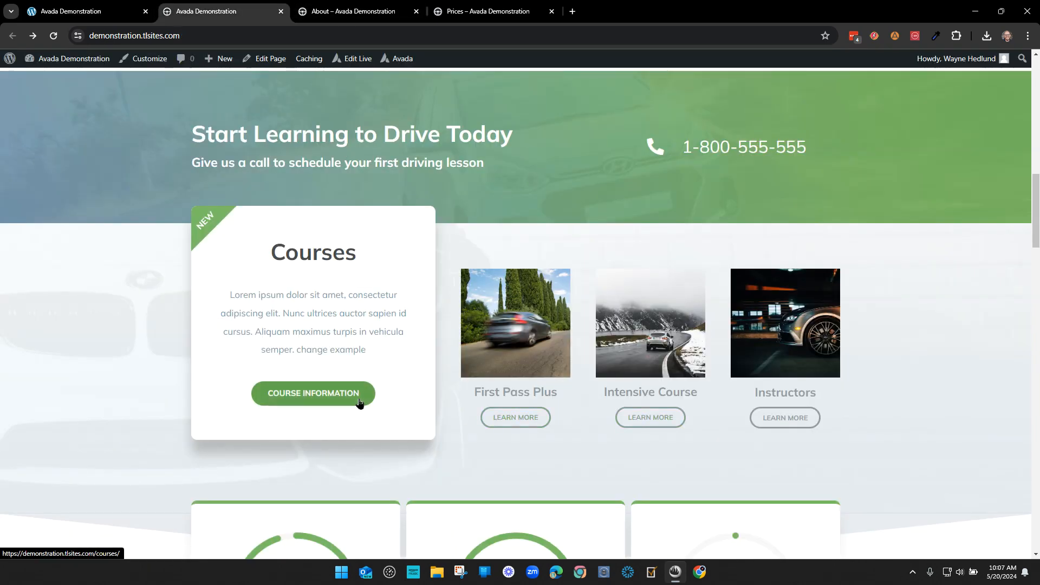
{"action": "left_click", "coordinate": [84, 15]}
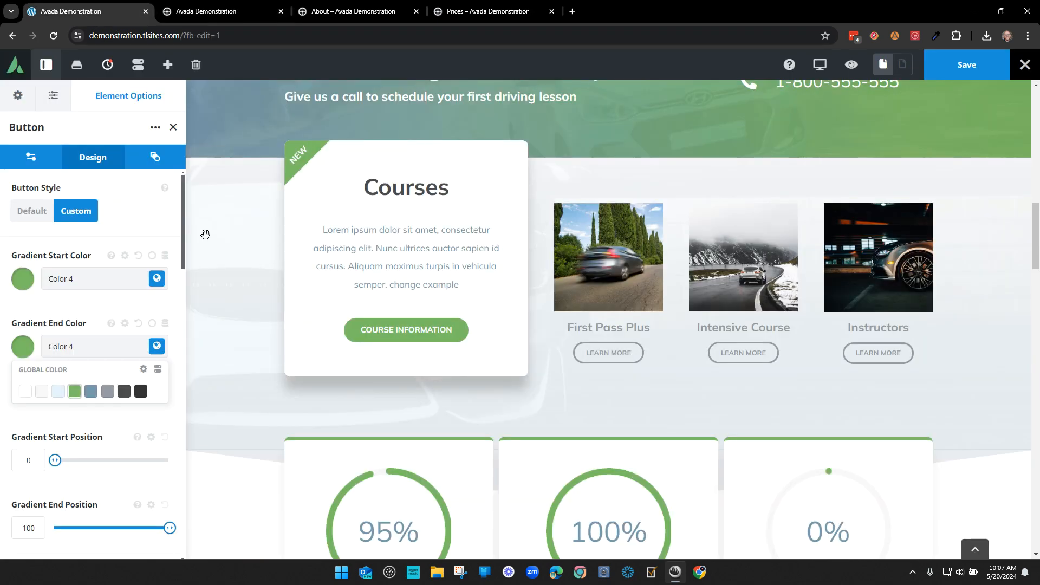
{"action": "left_click", "coordinate": [136, 231]}
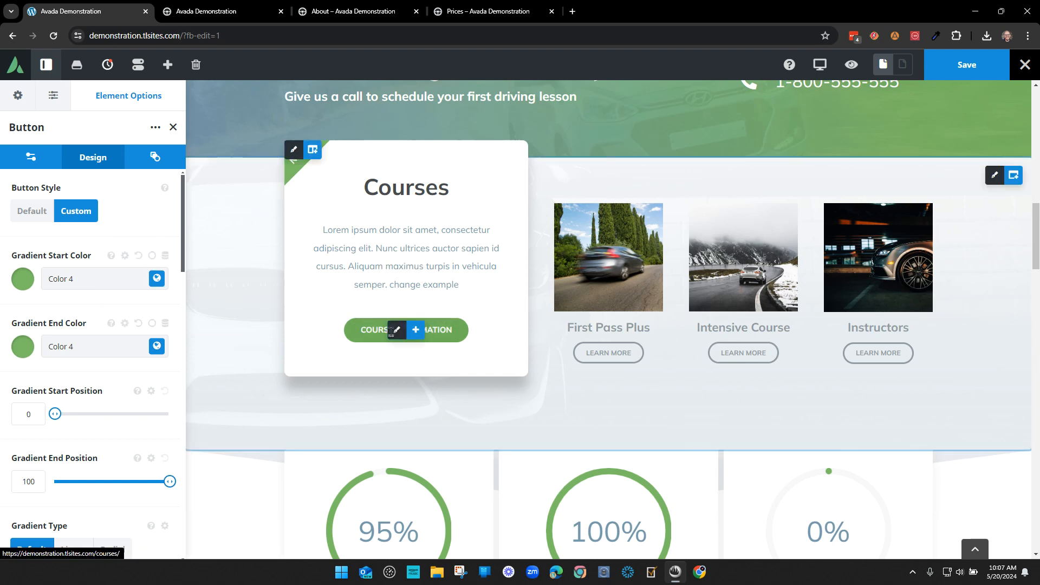
- Set the button's Hover gradient start and end colours to global Color 5
{"action": "left_click", "coordinate": [152, 257]}
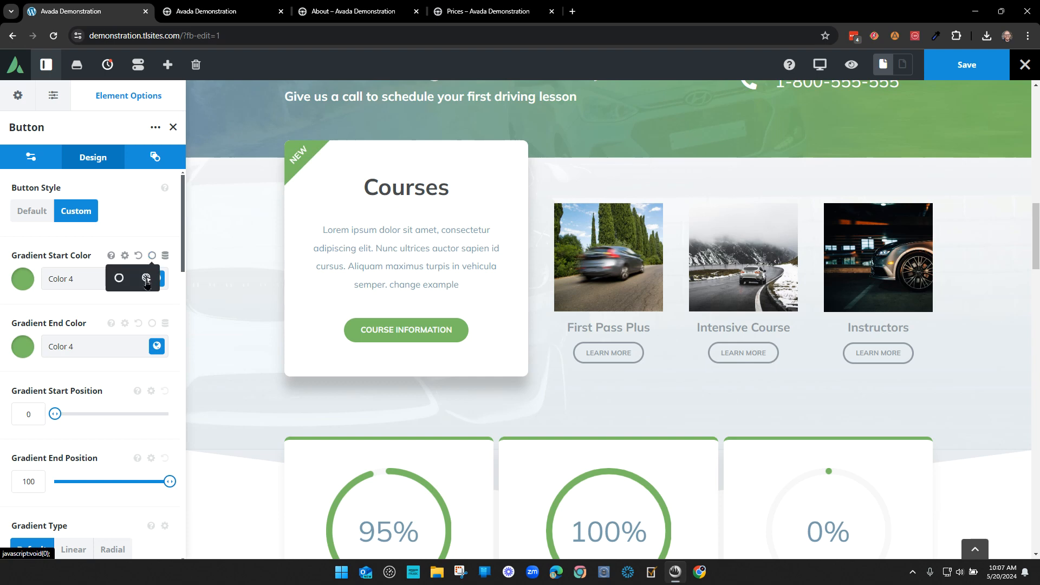
{"action": "left_click", "coordinate": [146, 279]}
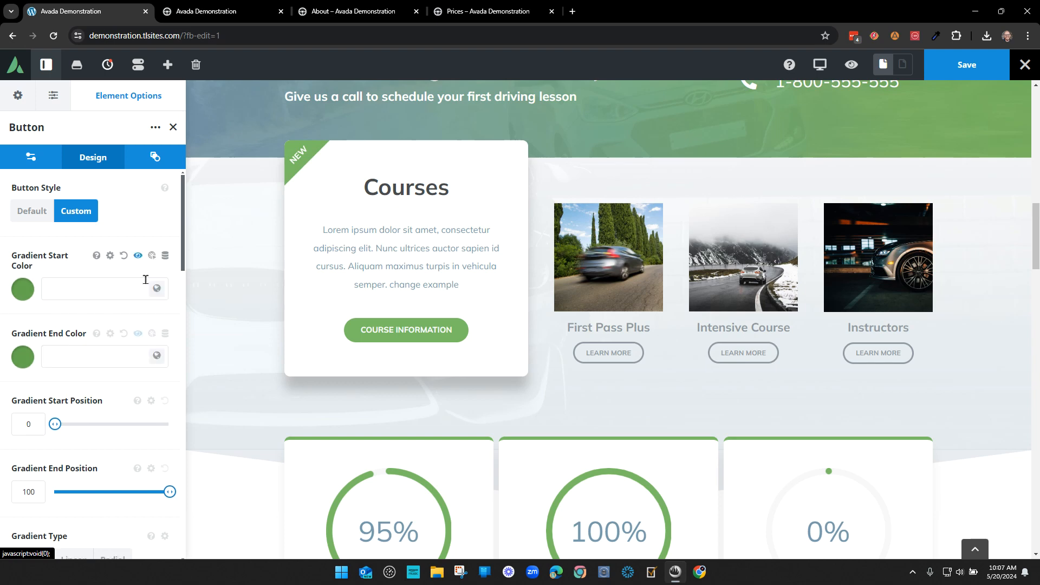
{"action": "left_click", "coordinate": [157, 289]}
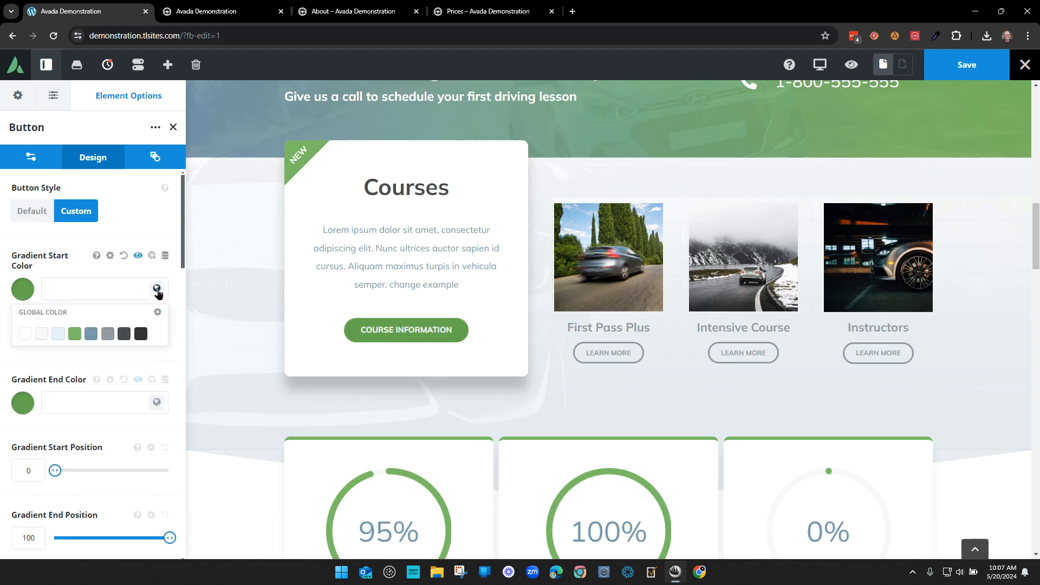
{"action": "left_click", "coordinate": [91, 333]}
{"action": "left_click", "coordinate": [156, 402]}
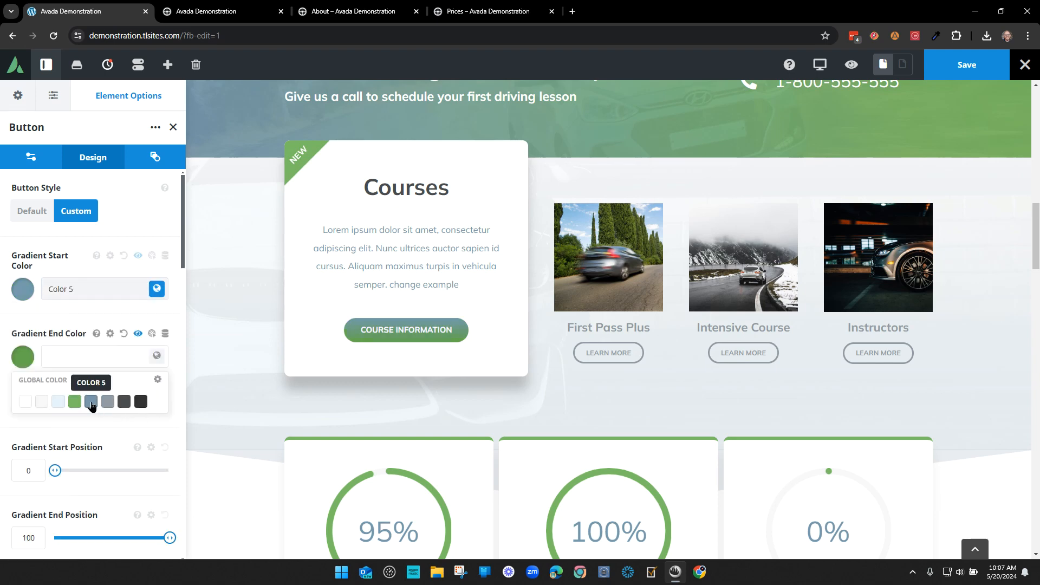
{"action": "left_click", "coordinate": [91, 401]}
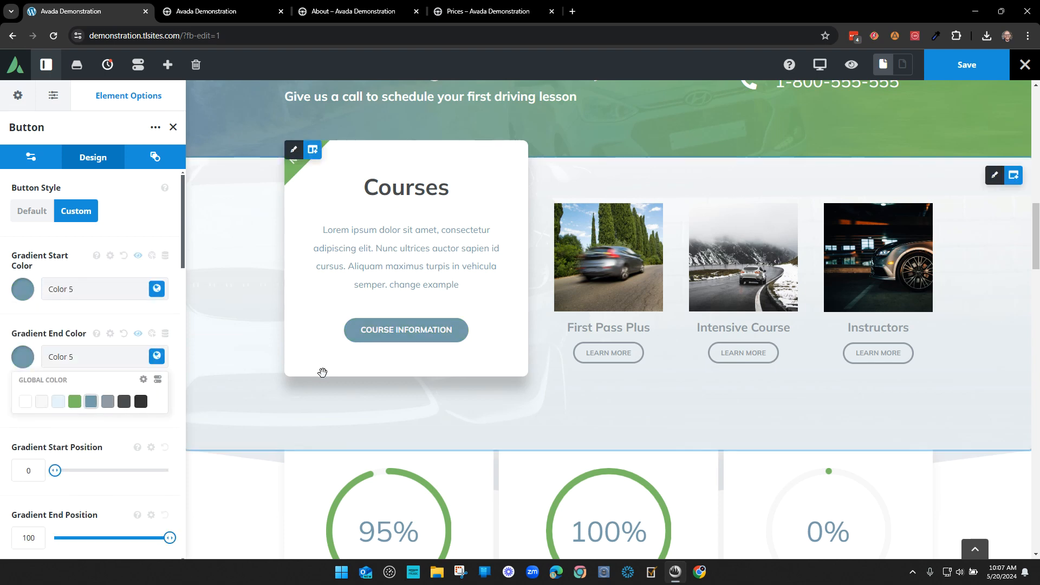
{"action": "left_click", "coordinate": [173, 126]}
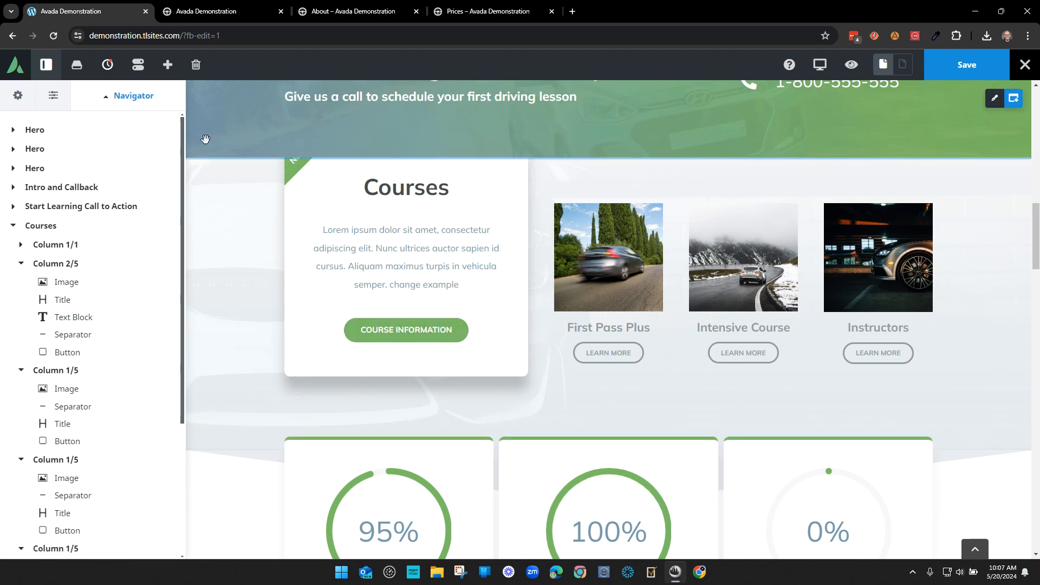
- Toggle the Column 2/5 branch in the Navigator, leaving it collapsed
{"action": "left_click", "coordinate": [54, 266]}
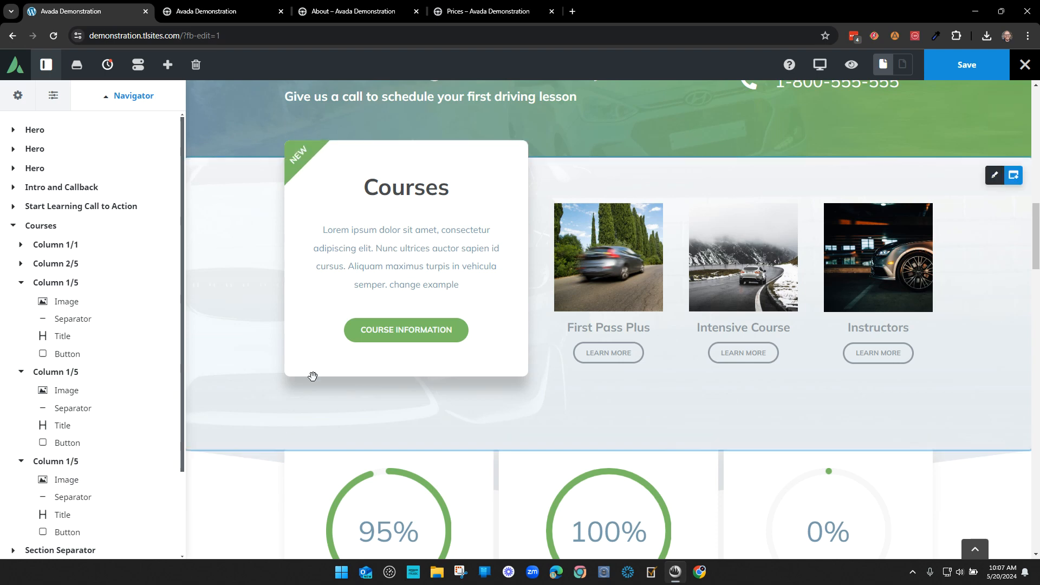
{"action": "left_click", "coordinate": [21, 265]}
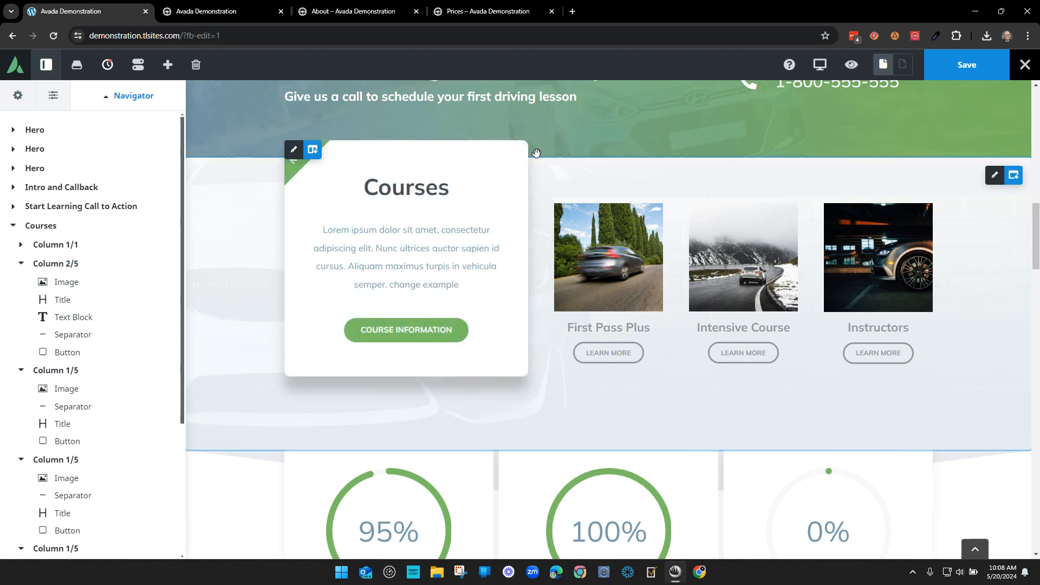
{"action": "scroll", "coordinate": [265, 293], "scroll_direction": "up", "scroll_amount": 2}
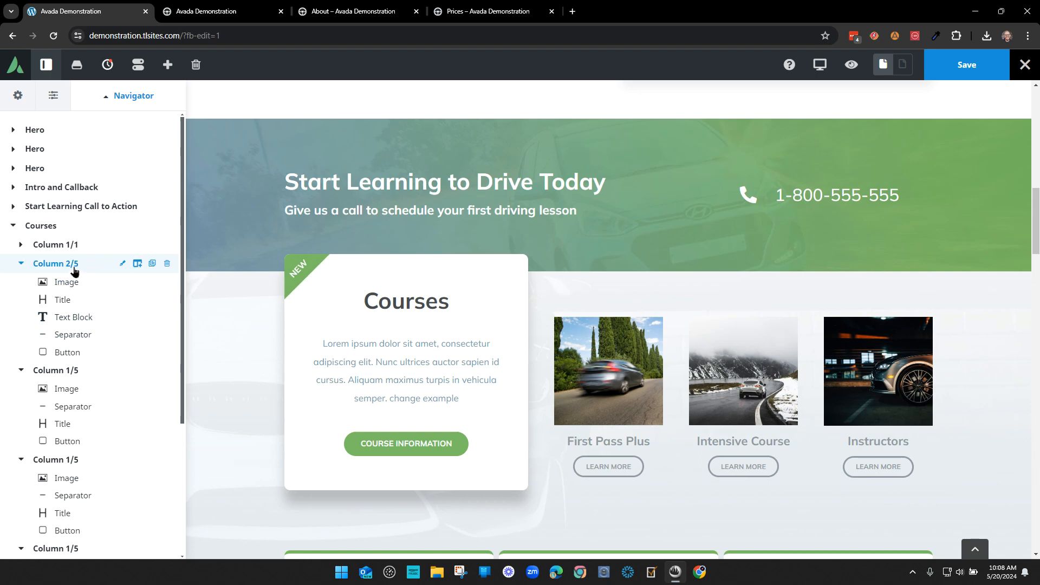
{"action": "left_click", "coordinate": [21, 263]}
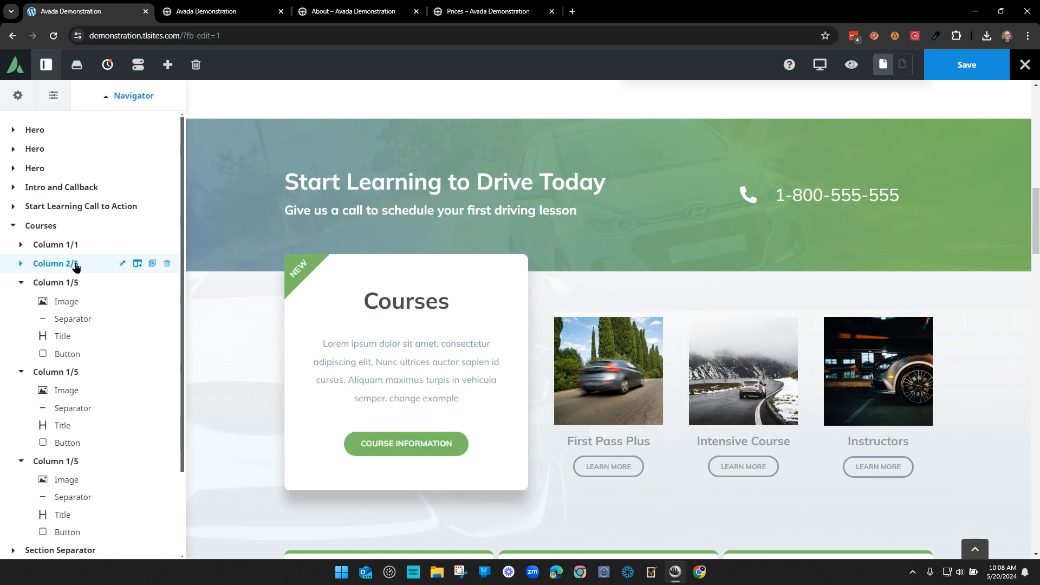
- Bring up the Design options of the Courses card's Column 2/5
{"action": "left_click", "coordinate": [122, 263]}
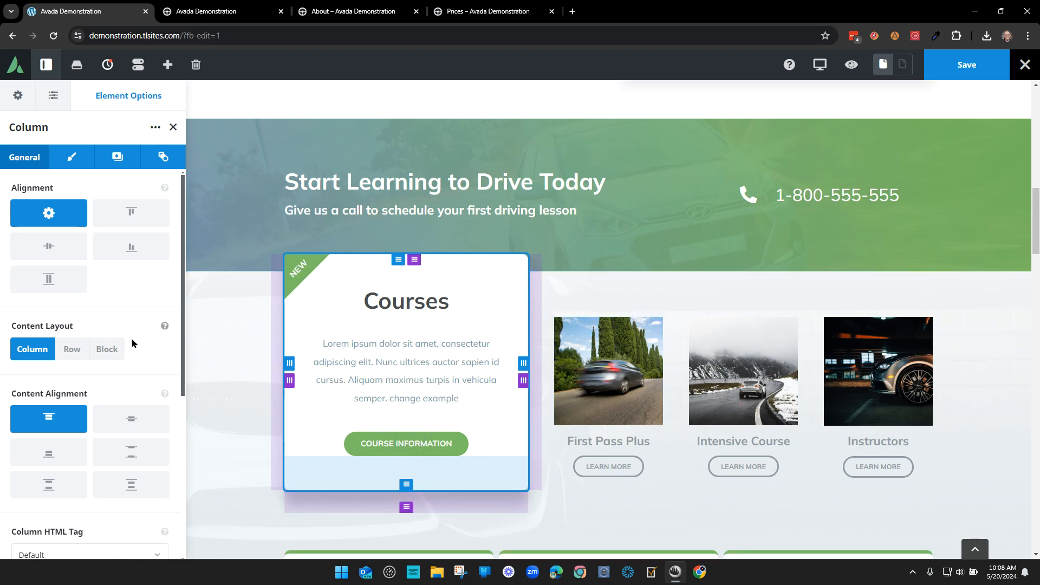
{"action": "scroll", "coordinate": [120, 338], "scroll_direction": "down", "scroll_amount": 1}
{"action": "scroll", "coordinate": [120, 337], "scroll_direction": "down", "scroll_amount": 5}
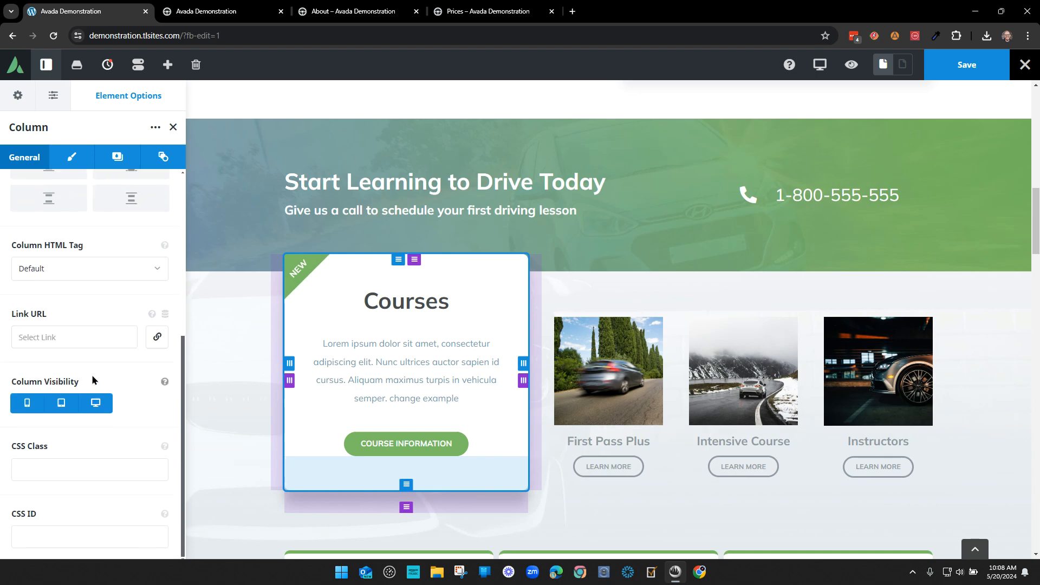
{"action": "scroll", "coordinate": [94, 380], "scroll_direction": "up", "scroll_amount": 5}
{"action": "left_click", "coordinate": [71, 156]}
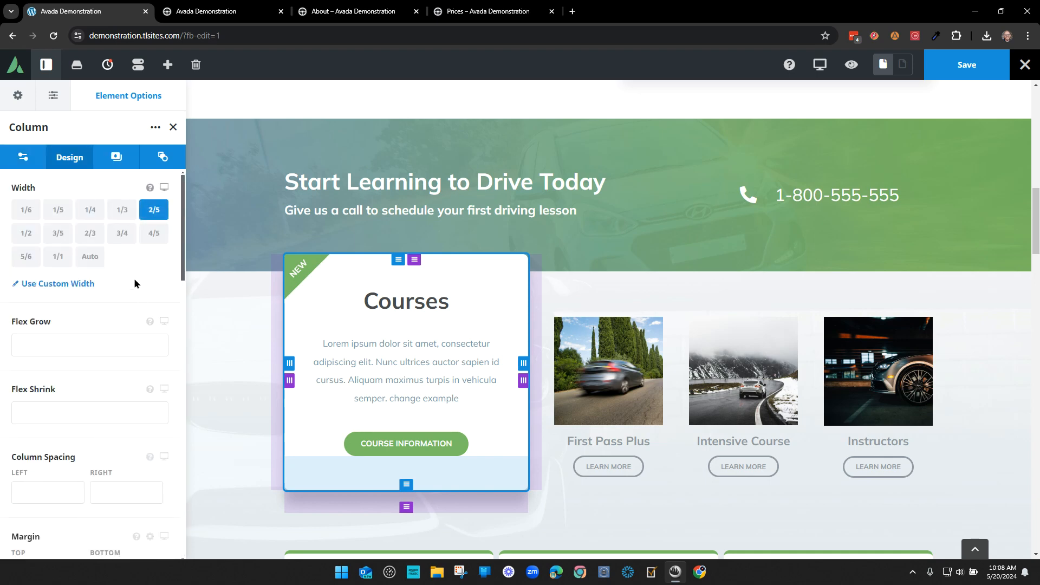
{"action": "scroll", "coordinate": [134, 278], "scroll_direction": "down", "scroll_amount": 6}
{"action": "scroll", "coordinate": [132, 287], "scroll_direction": "up", "scroll_amount": 1}
- Try 160px bottom padding, return it to 60px, and drag the bottom margin to 0px
{"action": "left_click", "coordinate": [31, 226]}
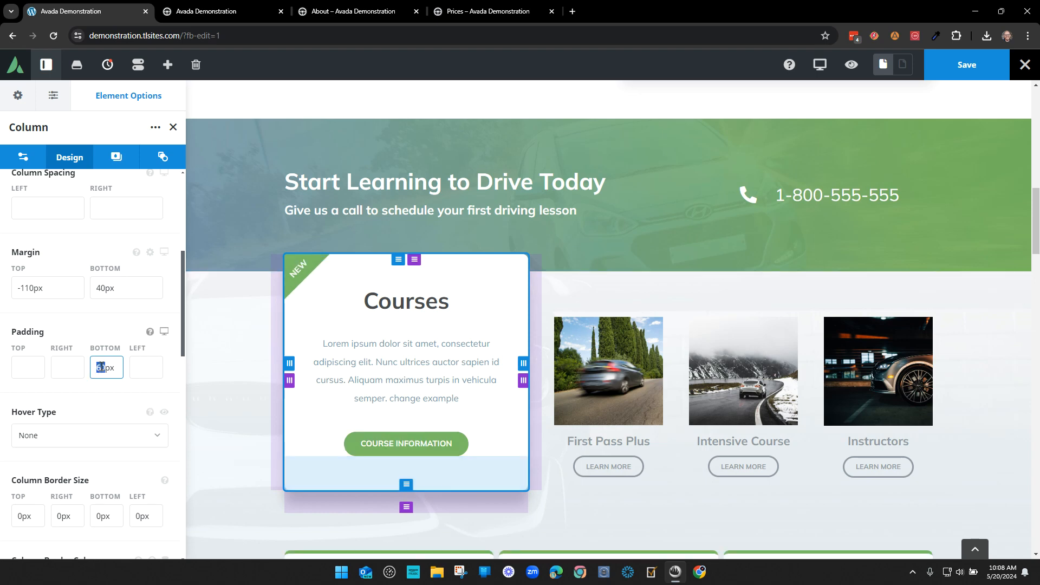
{"action": "type", "text": "160"}
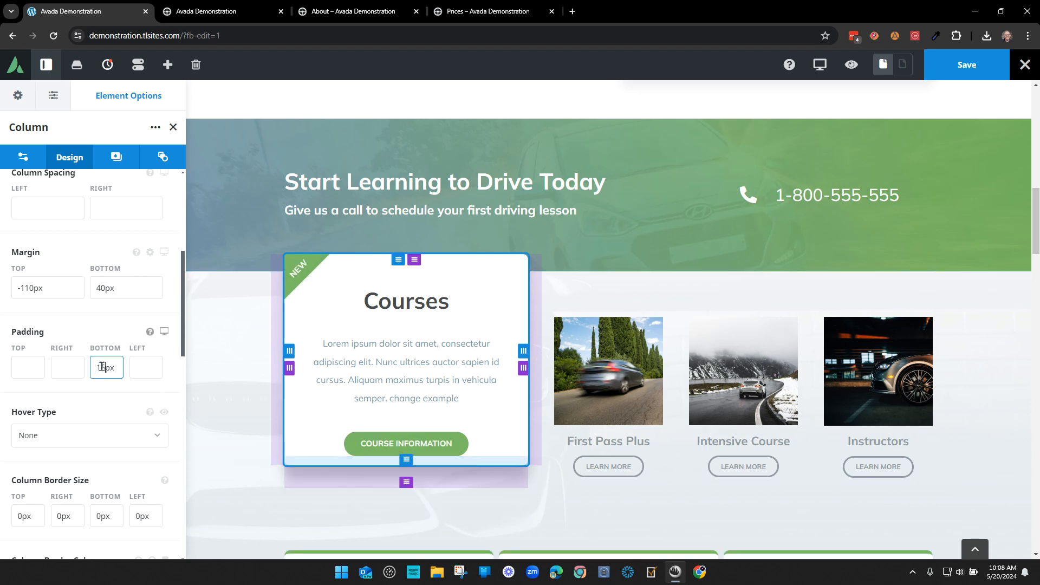
{"action": "key", "text": "Tab"}
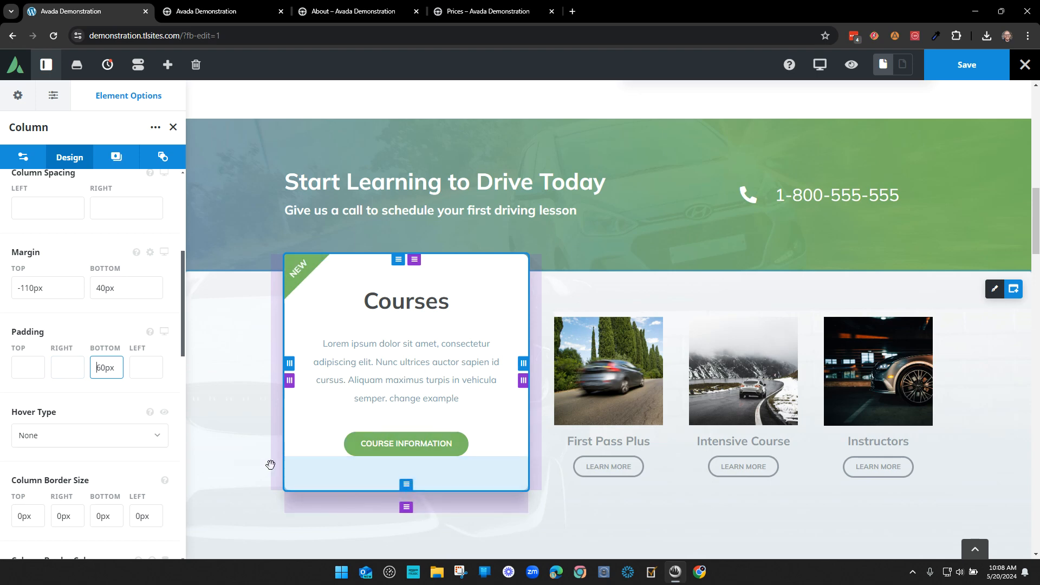
{"action": "left_click_drag", "start_coordinate": [406, 483], "coordinate": [405, 425]}
{"action": "left_click_drag", "start_coordinate": [405, 508], "coordinate": [519, 458]}
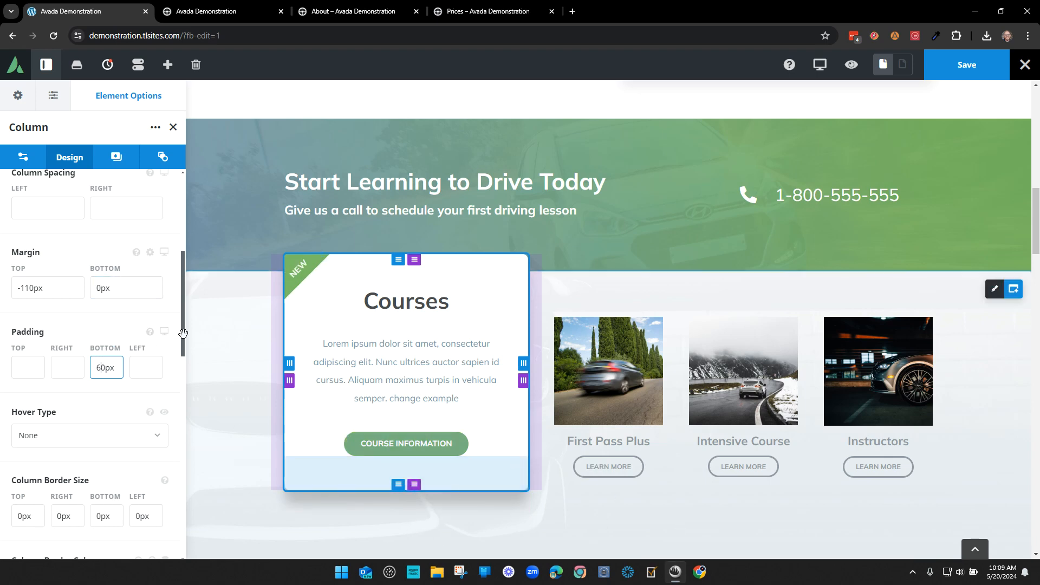
- Set the Courses column's bottom margin to 40px
{"action": "left_click", "coordinate": [107, 290]}
{"action": "scroll", "coordinate": [376, 329], "scroll_direction": "down", "scroll_amount": 3}
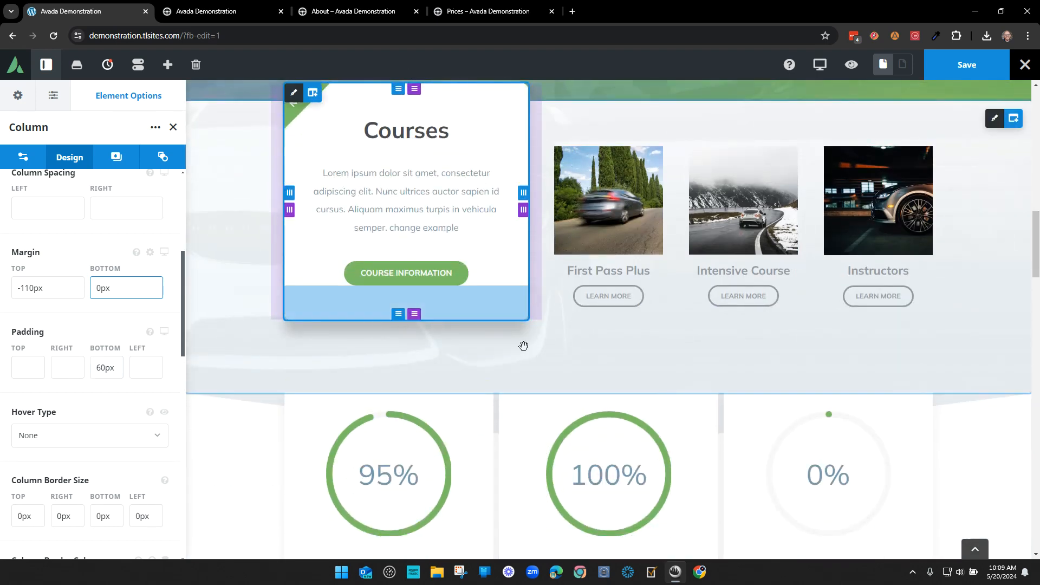
{"action": "left_click", "coordinate": [96, 289]}
{"action": "type", "text": "4"}
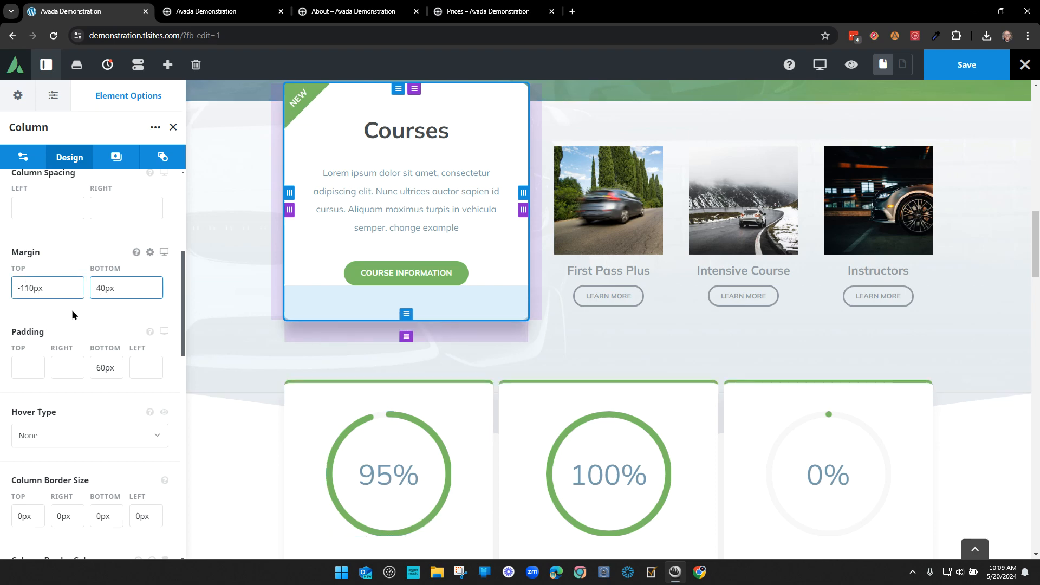
- Try a 0 top margin, then undo it back to -110px
{"action": "scroll", "coordinate": [360, 401], "scroll_direction": "up", "scroll_amount": 2}
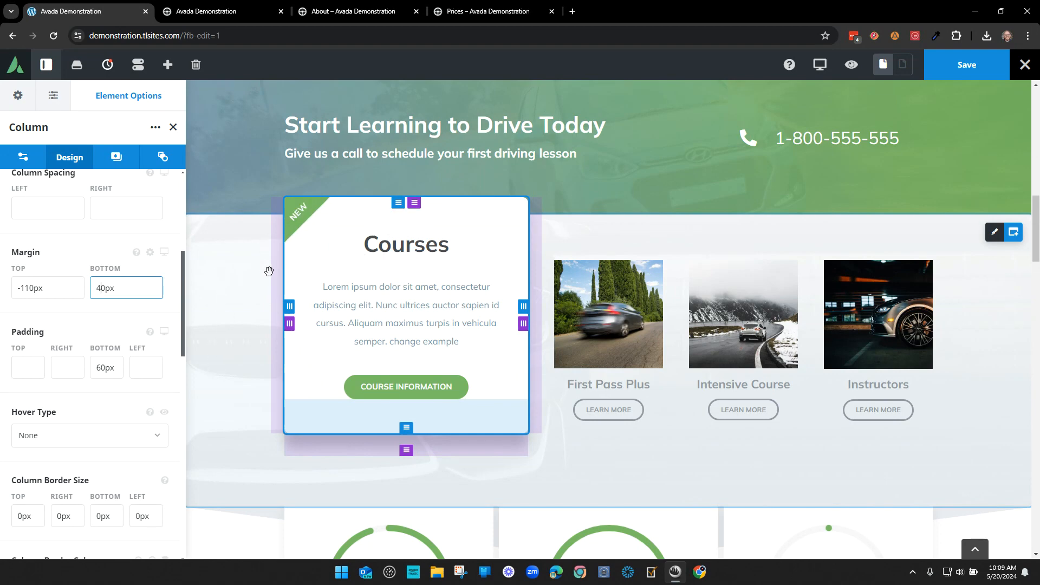
{"action": "left_click_drag", "start_coordinate": [35, 289], "coordinate": [18, 288]}
{"action": "type", "text": "0"}
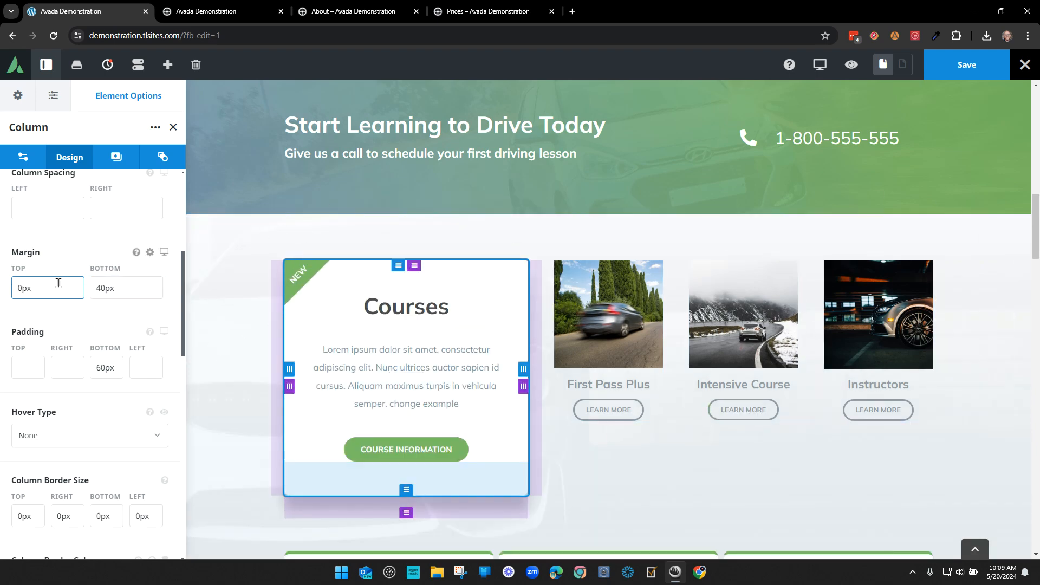
{"action": "key", "text": "ctrl+z"}
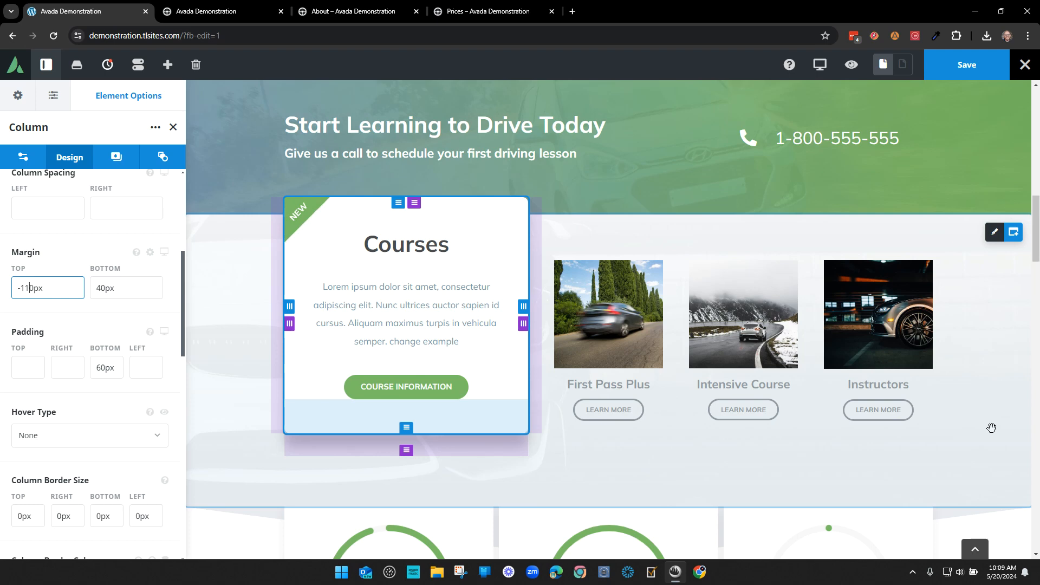
- Switch to the live About page in Chrome
{"action": "scroll", "coordinate": [991, 428], "scroll_direction": "down", "scroll_amount": 5}
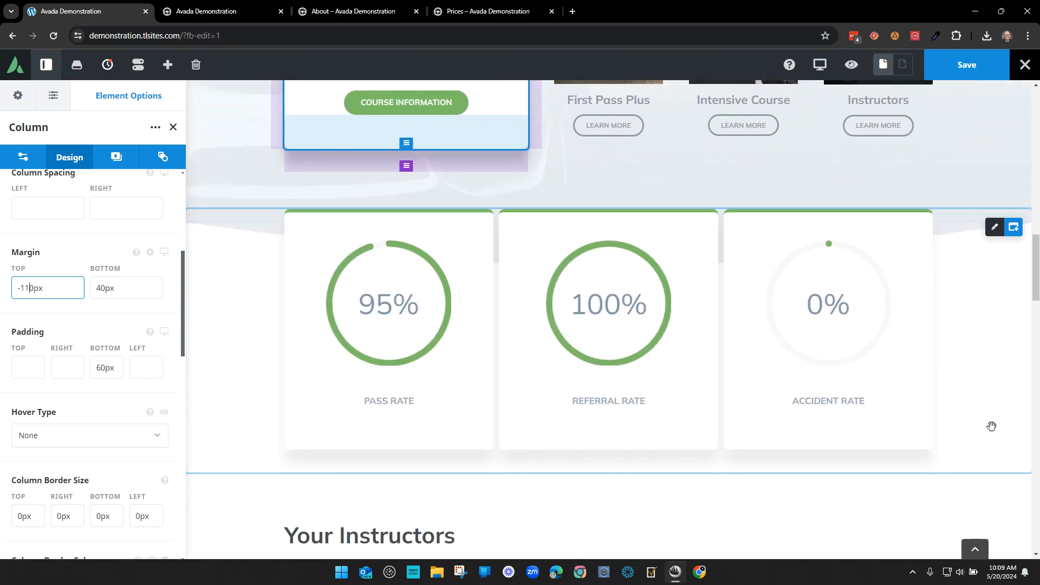
{"action": "scroll", "coordinate": [991, 426], "scroll_direction": "down", "scroll_amount": 7}
{"action": "key", "text": "ctrl+Tab"}
{"action": "key", "text": "ctrl+Tab"}
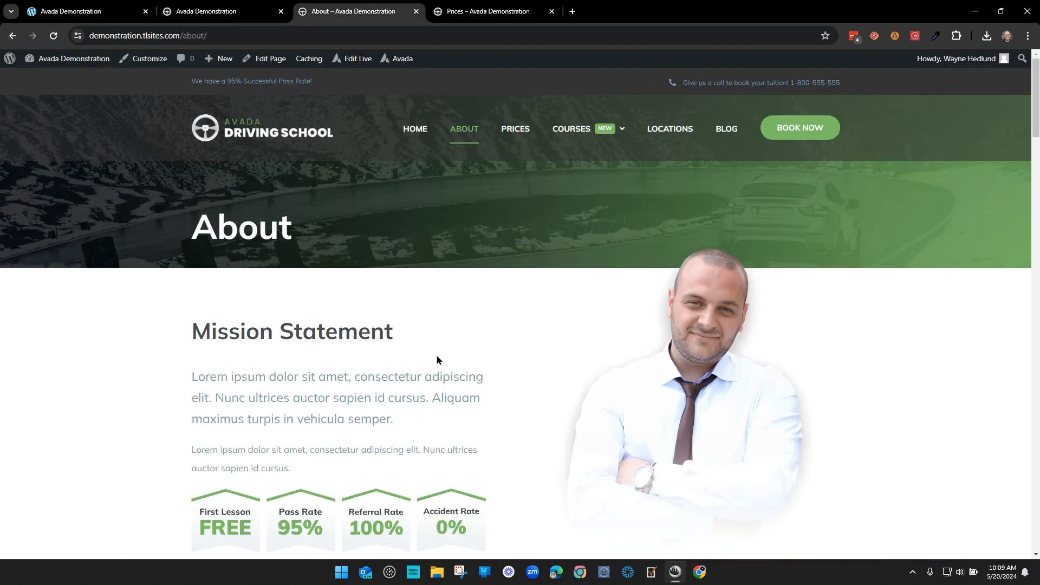
- Open the About page in Live Builder and expand the Intro and Callback section in the outline
{"action": "left_click", "coordinate": [355, 58]}
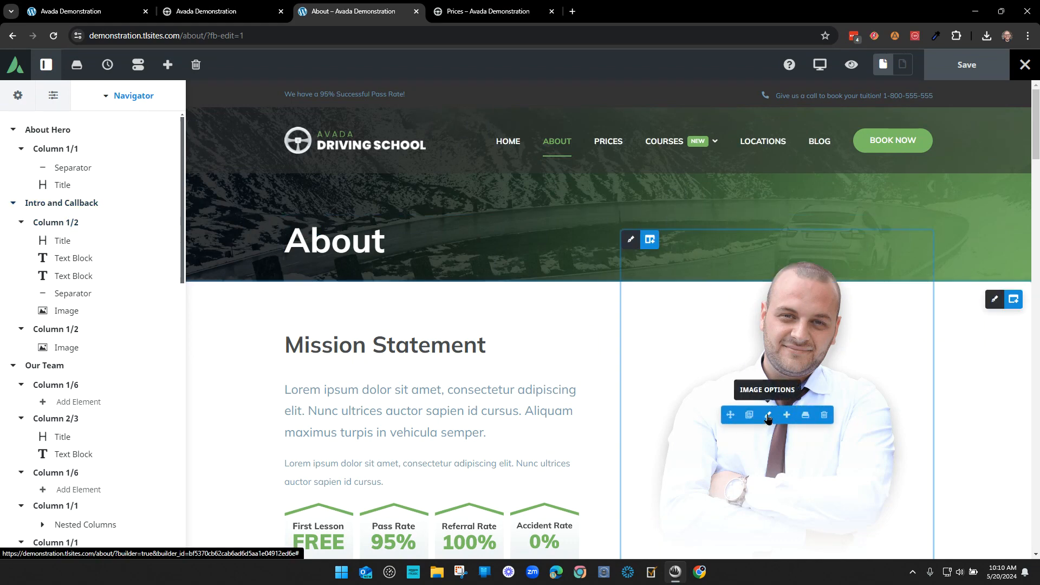
{"action": "left_click", "coordinate": [113, 108]}
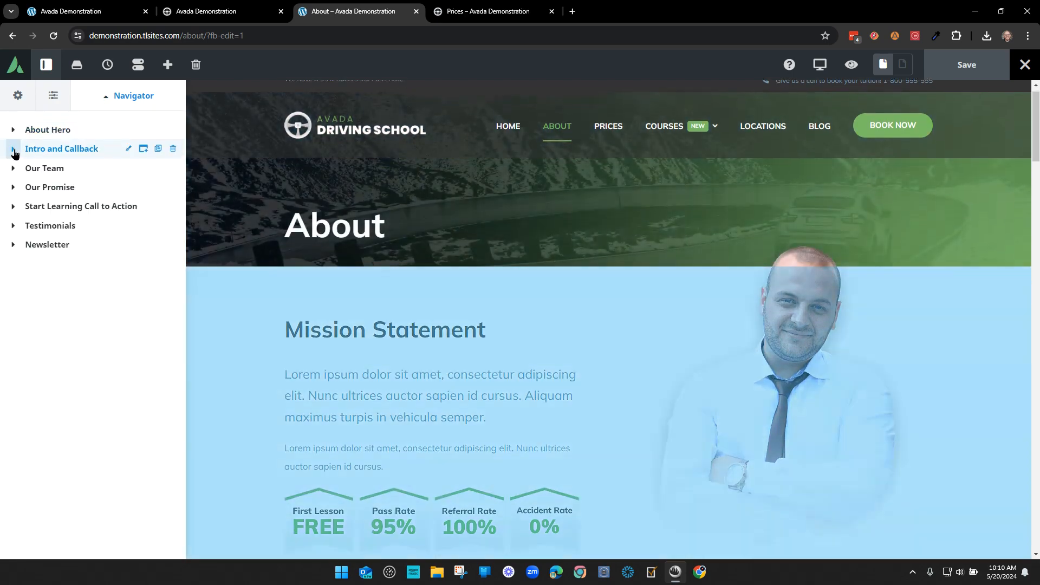
{"action": "left_click", "coordinate": [13, 148]}
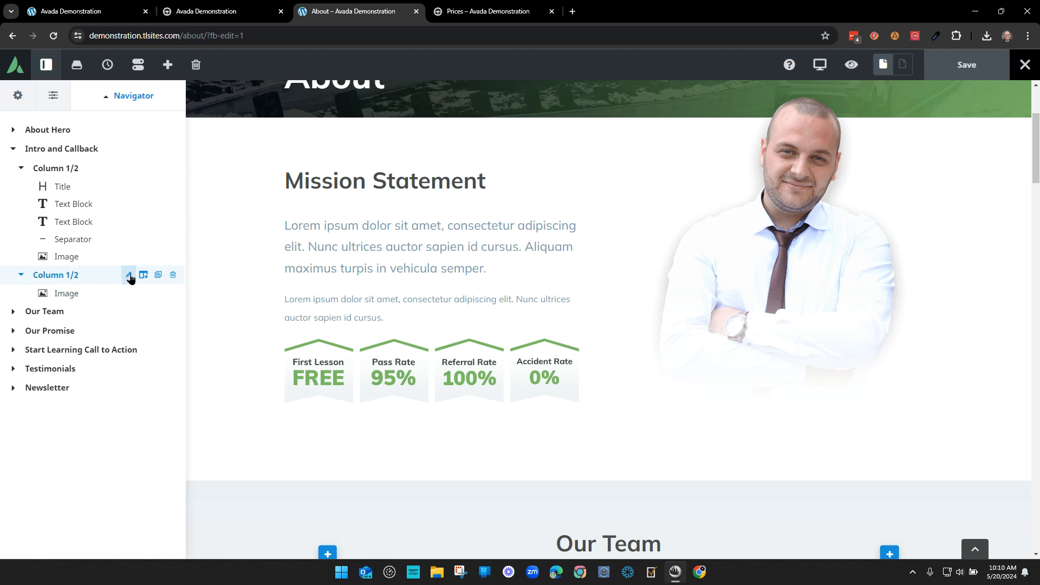
- Inspect the Intro and Callback image column's design settings, then close them
{"action": "left_click", "coordinate": [128, 275]}
{"action": "left_click", "coordinate": [69, 156]}
{"action": "scroll", "coordinate": [145, 400], "scroll_direction": "down", "scroll_amount": 3}
{"action": "scroll", "coordinate": [146, 402], "scroll_direction": "down", "scroll_amount": 2}
{"action": "scroll", "coordinate": [804, 418], "scroll_direction": "up", "scroll_amount": 1}
{"action": "scroll", "coordinate": [804, 418], "scroll_direction": "up", "scroll_amount": 2}
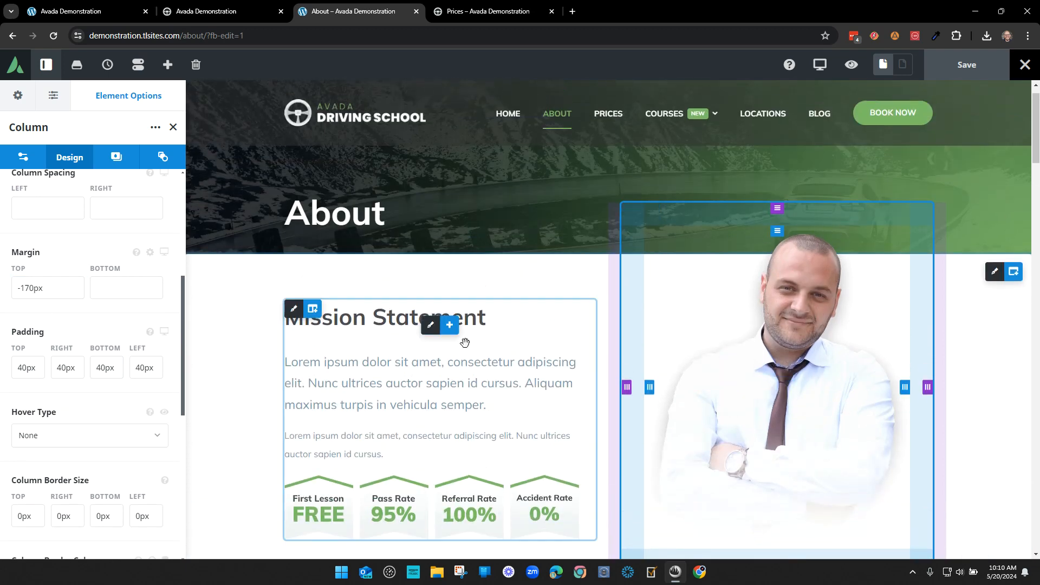
{"action": "left_click", "coordinate": [172, 128]}
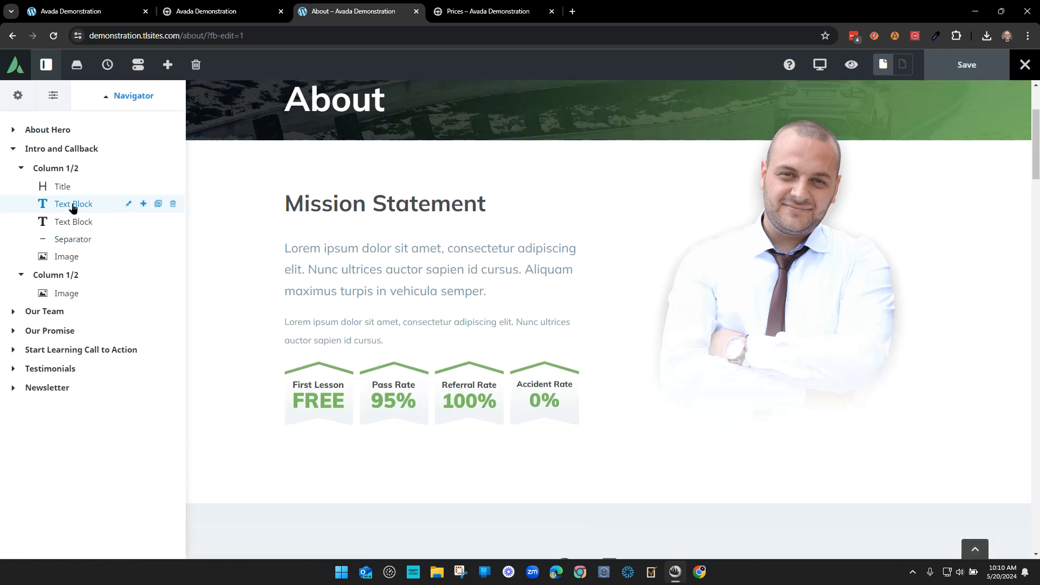
- Collapse Intro and Callback and expand Our Team to show its columns
{"action": "left_click", "coordinate": [16, 155]}
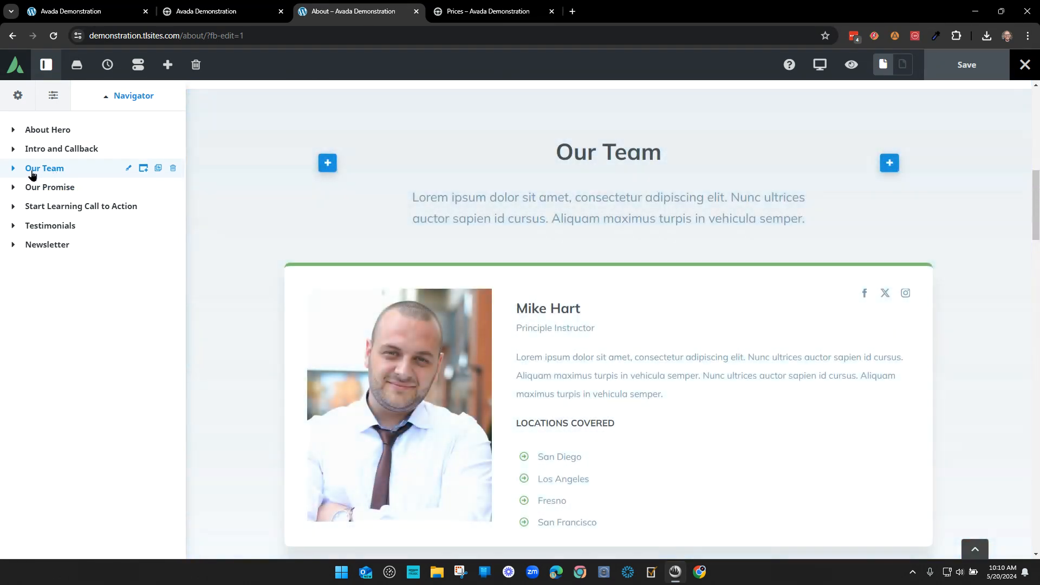
{"action": "left_click", "coordinate": [14, 169]}
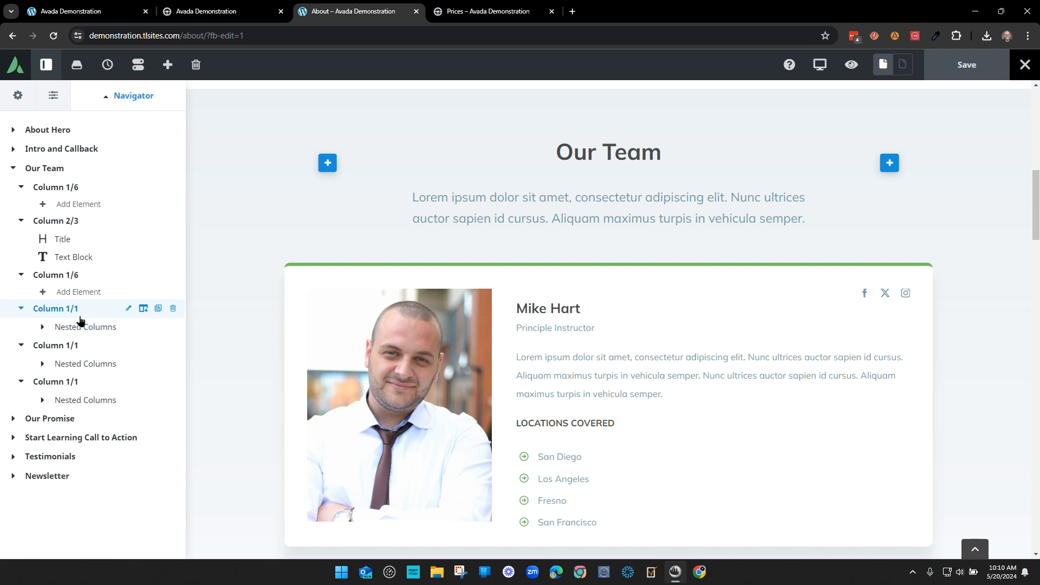
{"action": "scroll", "coordinate": [422, 323], "scroll_direction": "down", "scroll_amount": 2}
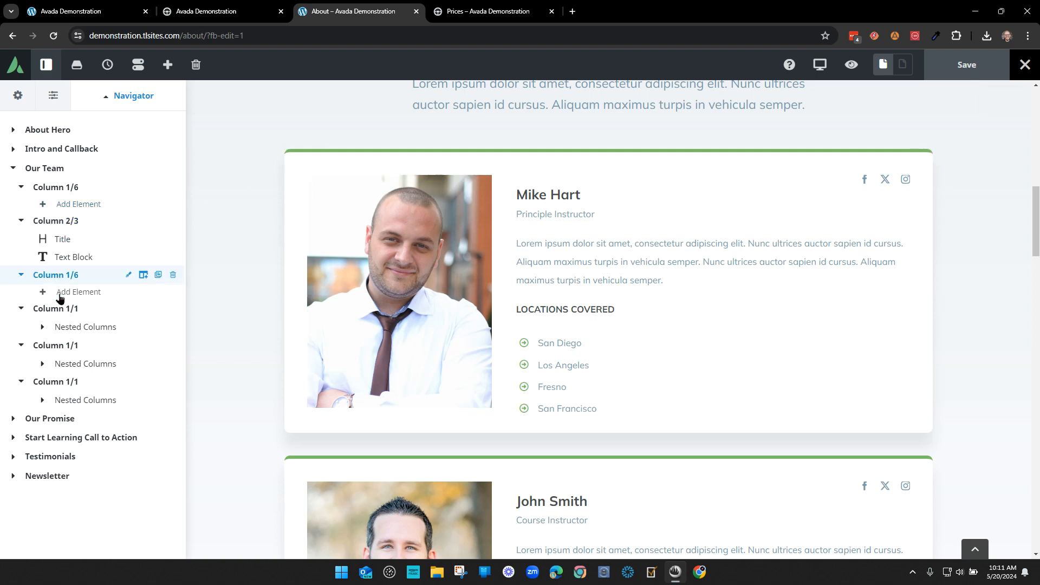
{"action": "left_click", "coordinate": [128, 308]}
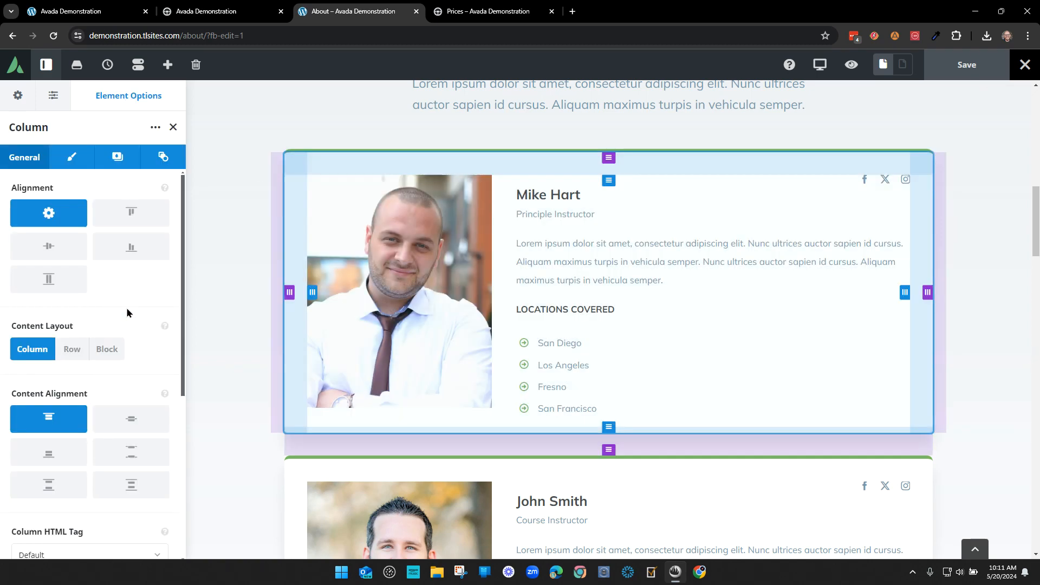
{"action": "left_click", "coordinate": [72, 156]}
{"action": "scroll", "coordinate": [138, 318], "scroll_direction": "down", "scroll_amount": 3}
{"action": "scroll", "coordinate": [140, 318], "scroll_direction": "down", "scroll_amount": 3}
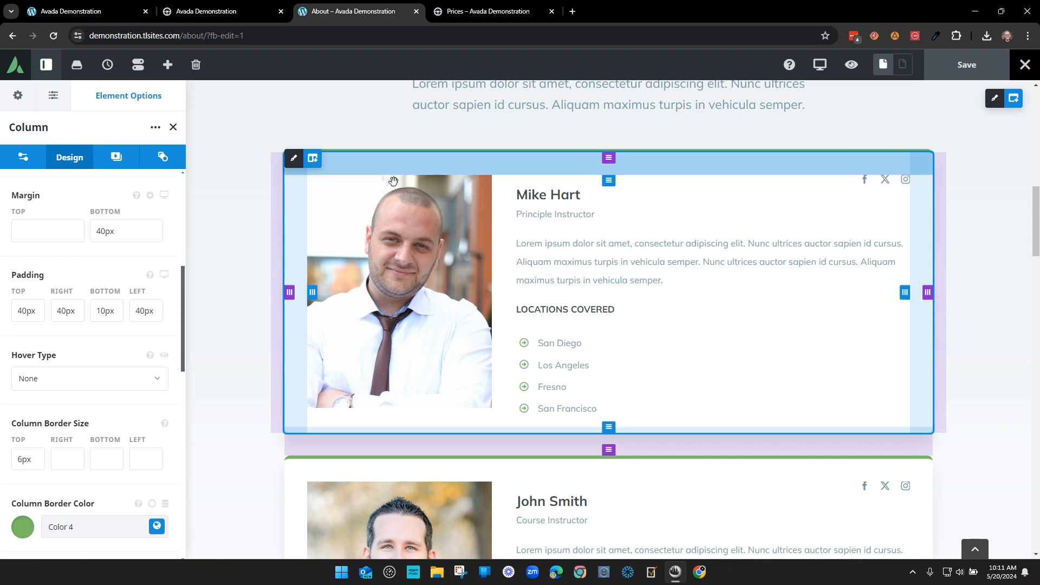
{"action": "scroll", "coordinate": [140, 351], "scroll_direction": "down", "scroll_amount": 1}
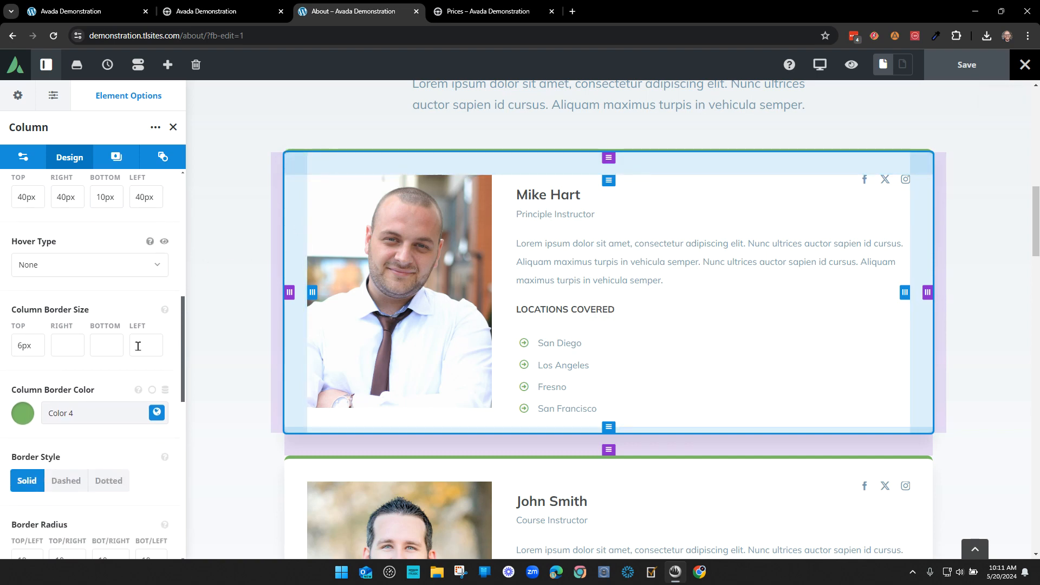
{"action": "left_click", "coordinate": [139, 347]}
{"action": "scroll", "coordinate": [139, 348], "scroll_direction": "down", "scroll_amount": 3}
{"action": "scroll", "coordinate": [138, 351], "scroll_direction": "down", "scroll_amount": 1}
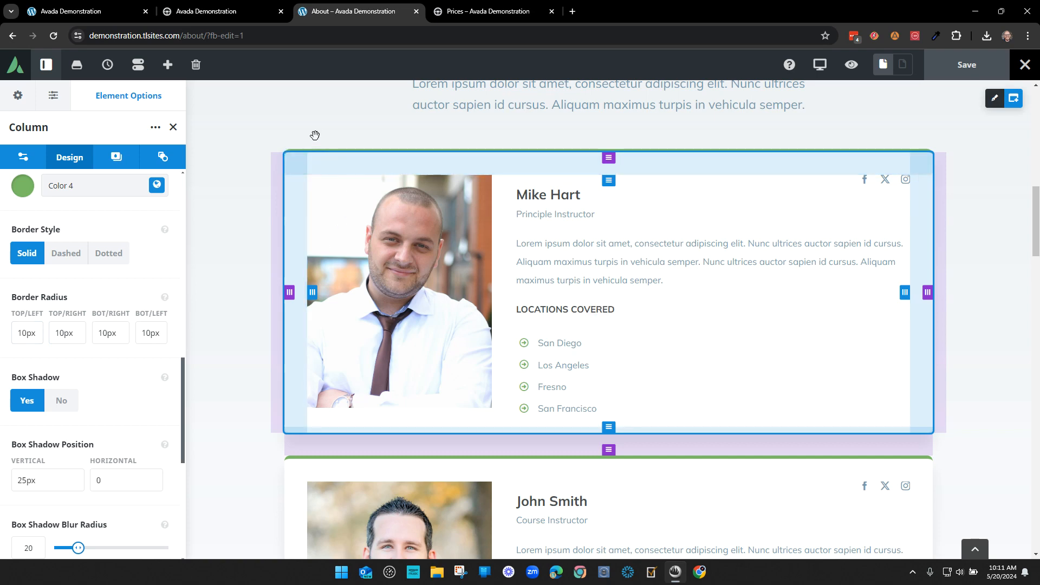
{"action": "left_click", "coordinate": [25, 333]}
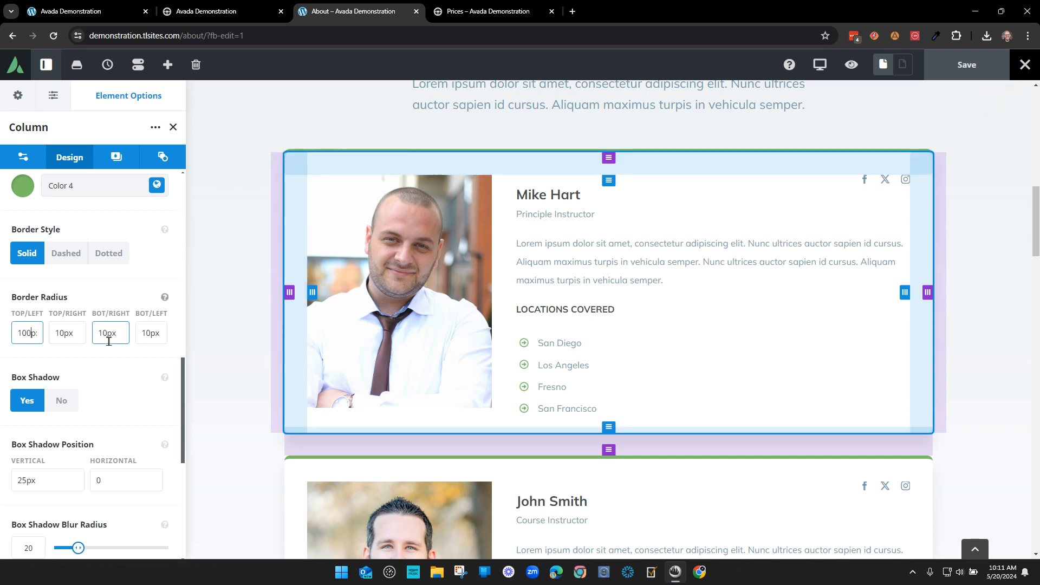
{"action": "left_click", "coordinate": [174, 127]}
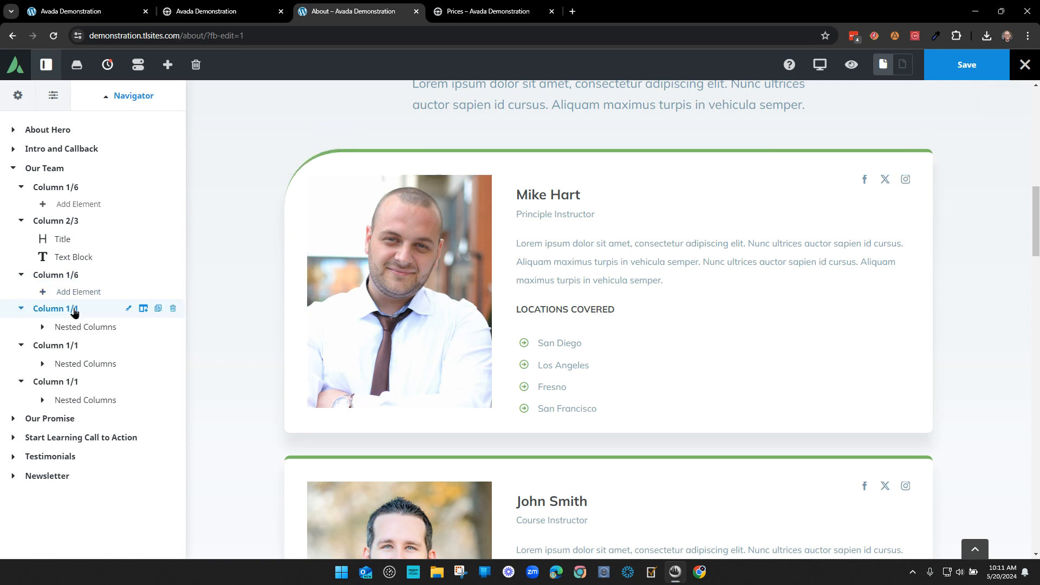
{"action": "left_click", "coordinate": [127, 309]}
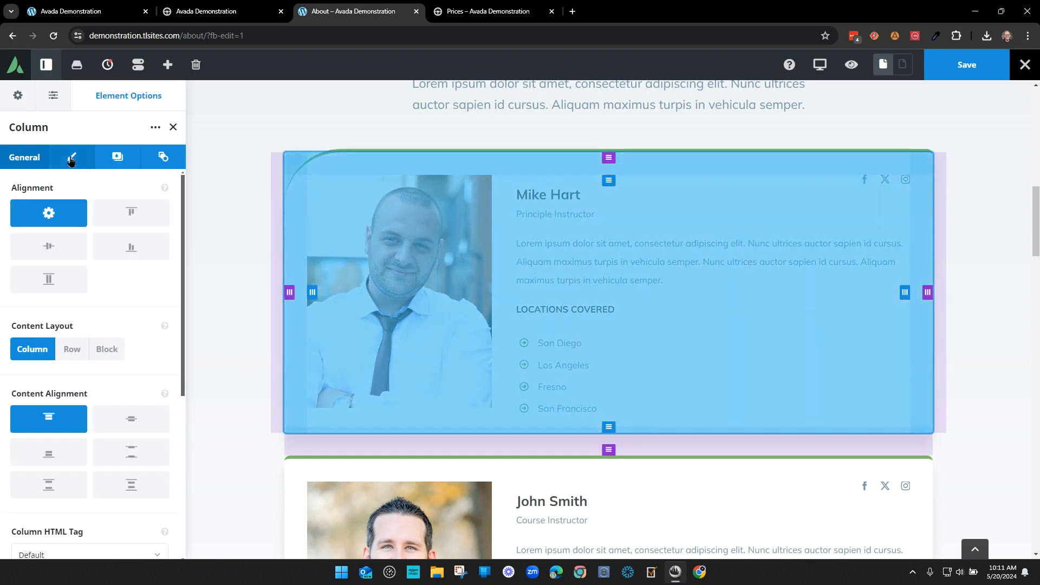
{"action": "left_click", "coordinate": [71, 156]}
{"action": "scroll", "coordinate": [101, 371], "scroll_direction": "down", "scroll_amount": 10}
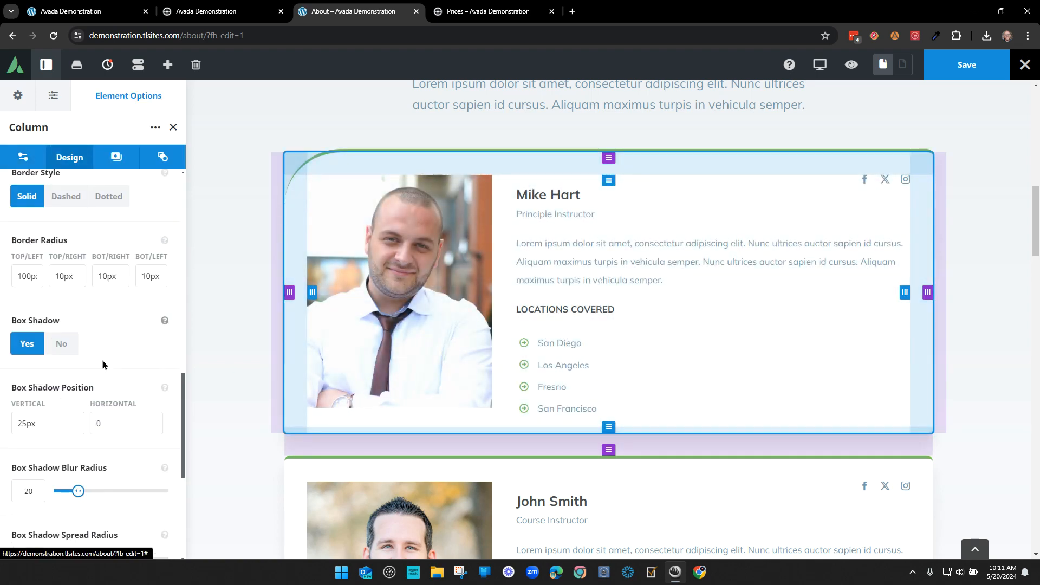
{"action": "scroll", "coordinate": [103, 363], "scroll_direction": "down", "scroll_amount": 1}
{"action": "scroll", "coordinate": [102, 364], "scroll_direction": "up", "scroll_amount": 1}
{"action": "left_click_drag", "start_coordinate": [31, 277], "coordinate": [27, 276]}
{"action": "key", "text": "BackSpace"}
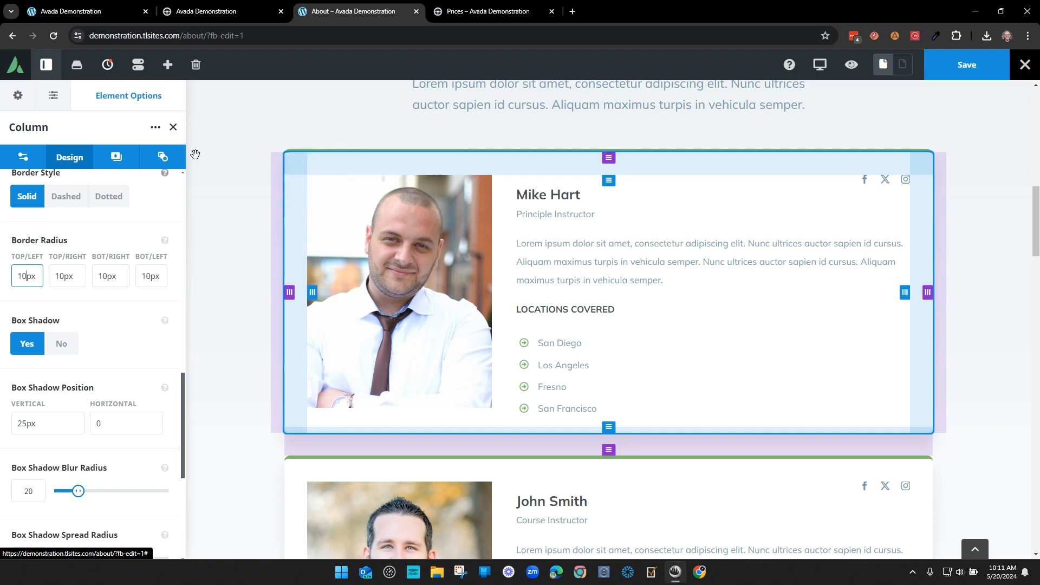
{"action": "left_click", "coordinate": [174, 127]}
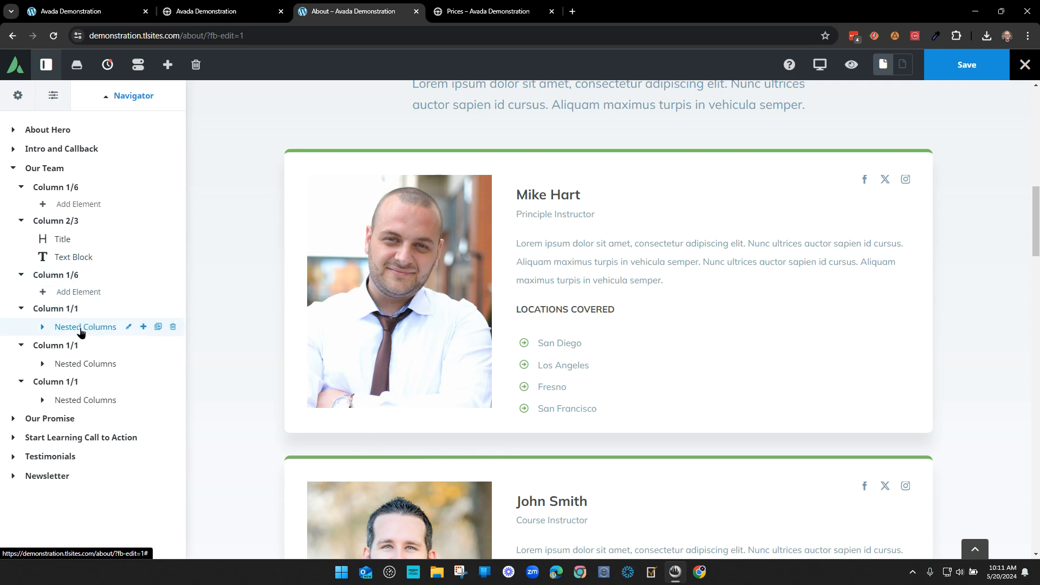
{"action": "left_click", "coordinate": [42, 327]}
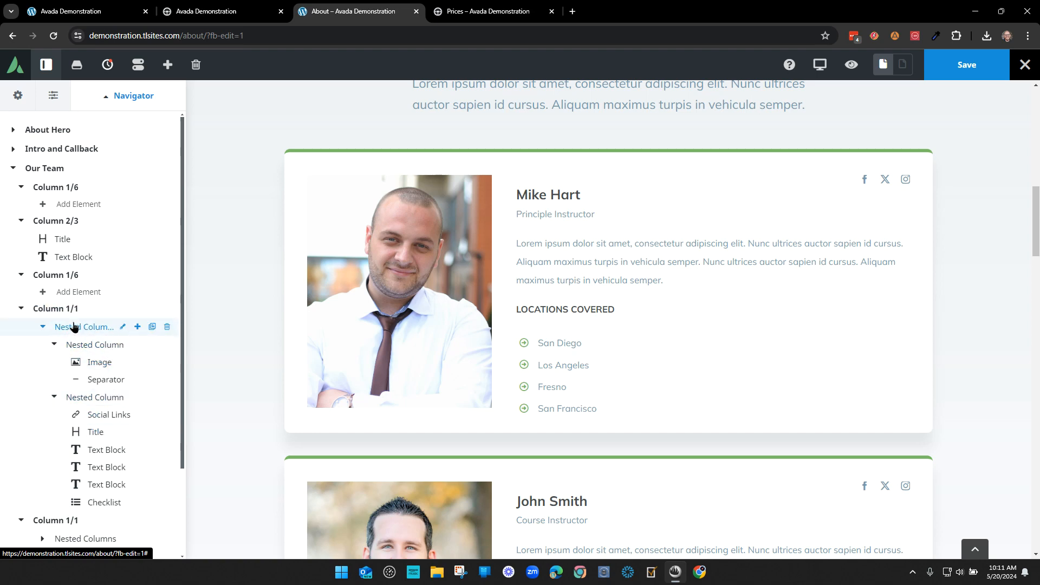
{"action": "left_click", "coordinate": [42, 327]}
{"action": "left_click", "coordinate": [37, 328]}
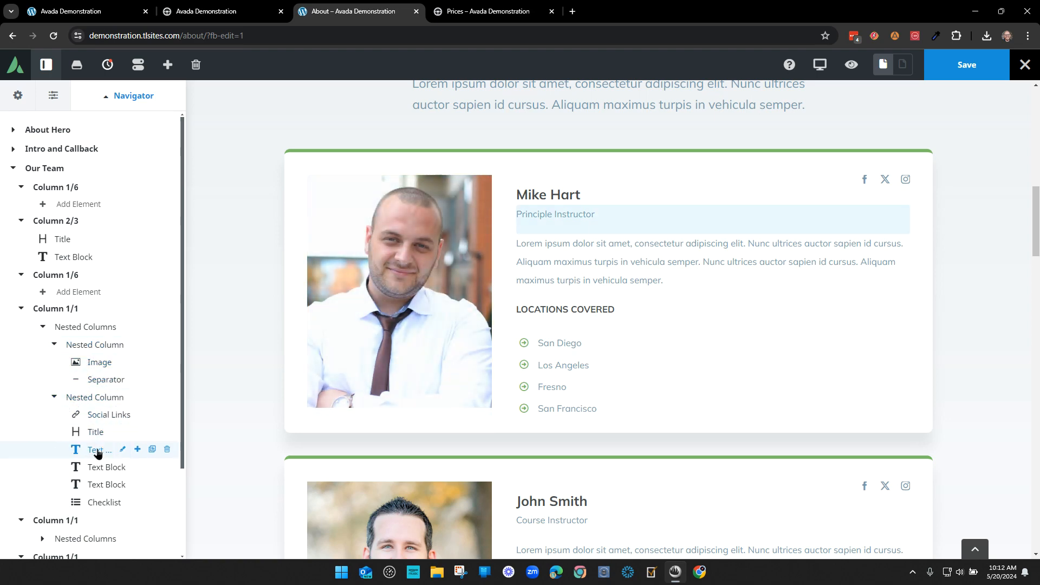
- Inspect the first card's body paragraph settings, leaving the text unchanged
{"action": "left_click", "coordinate": [123, 467]}
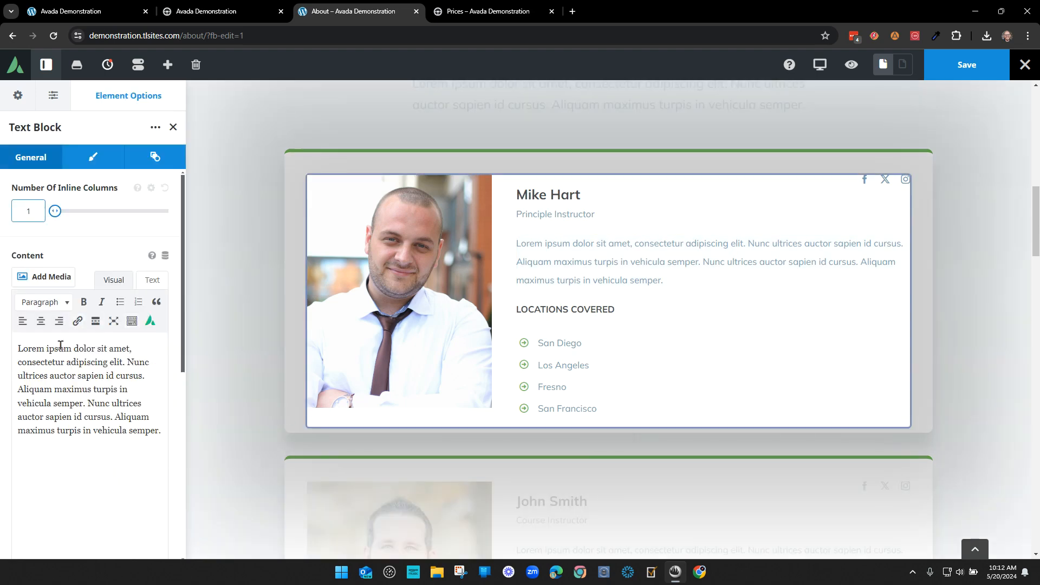
{"action": "left_click_drag", "start_coordinate": [45, 349], "coordinate": [127, 349]}
{"action": "left_click", "coordinate": [126, 349]}
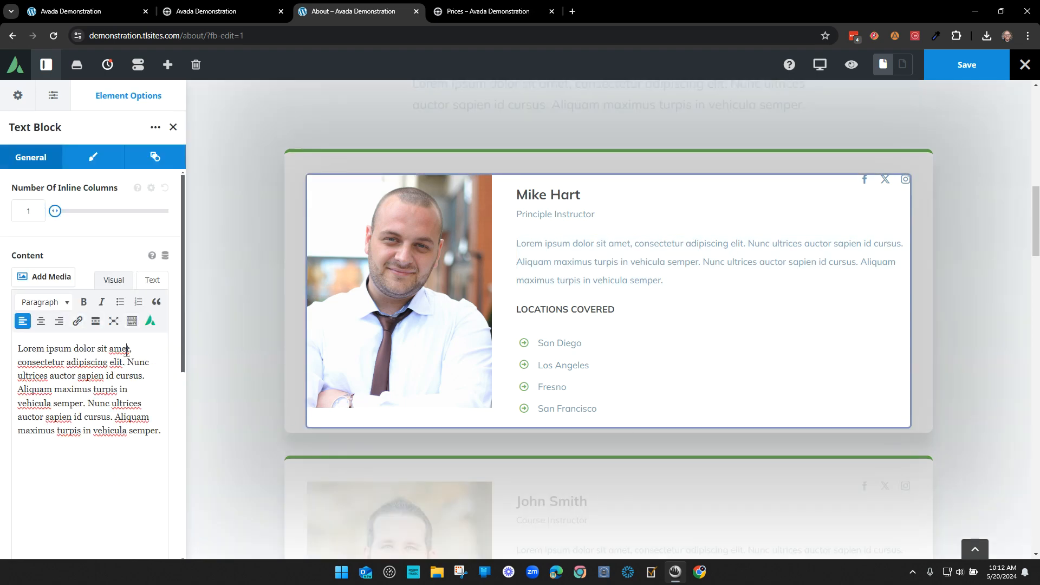
{"action": "left_click", "coordinate": [172, 129]}
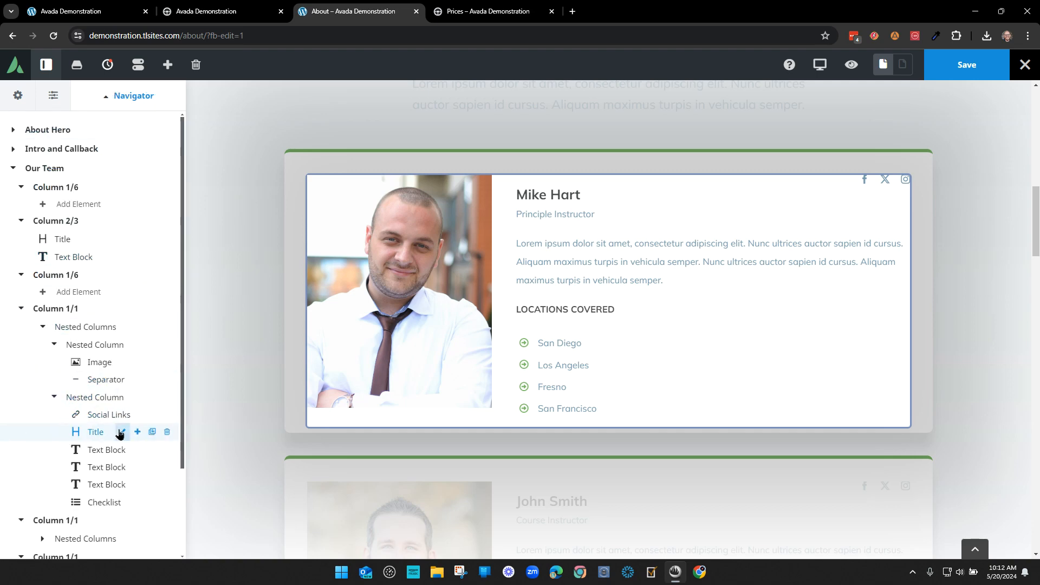
- Replace the surname in the first card's name heading with the new one
{"action": "left_click", "coordinate": [122, 432]}
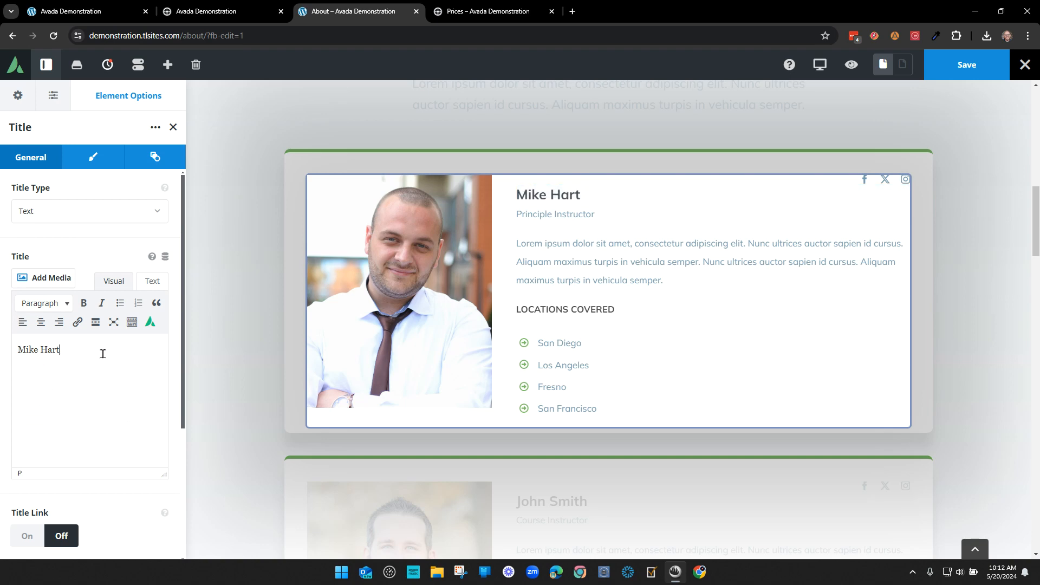
{"action": "key", "text": "BackSpace"}
{"action": "type", "text": "Smith"}
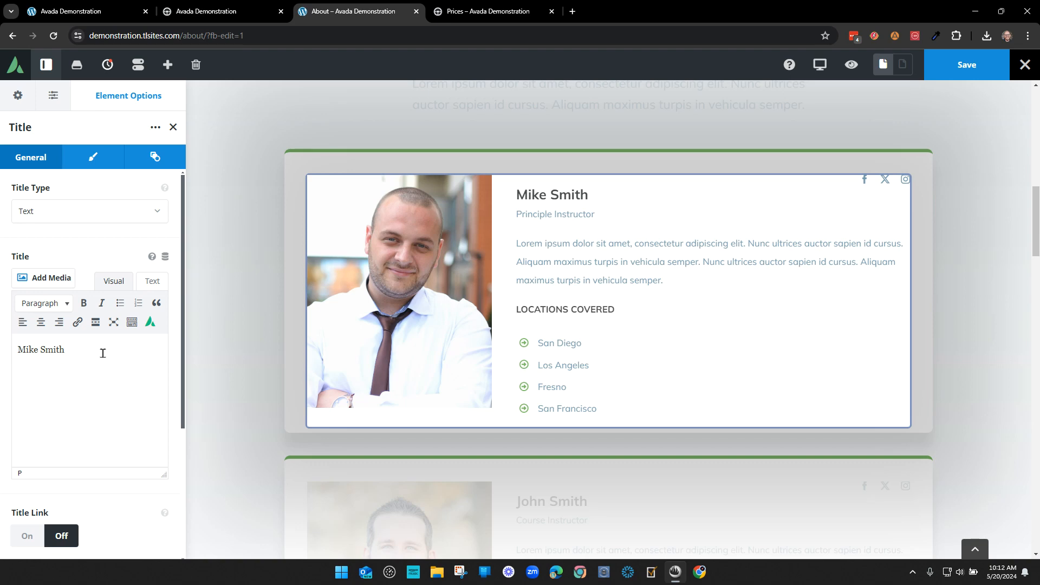
{"action": "left_click", "coordinate": [172, 128]}
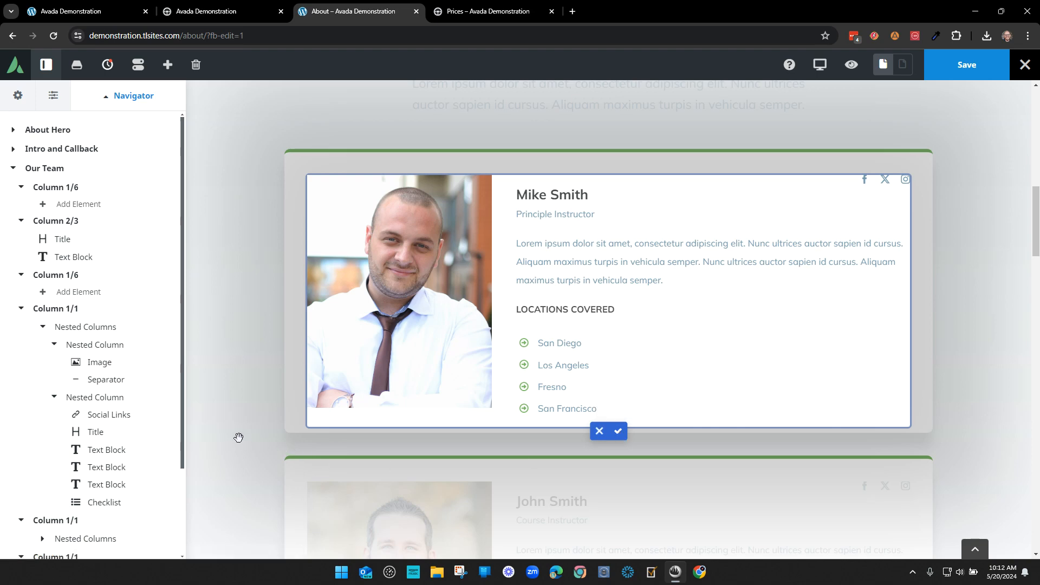
- Finish editing the team card, save the About page, and check the cards on the page
{"action": "left_click", "coordinate": [619, 432]}
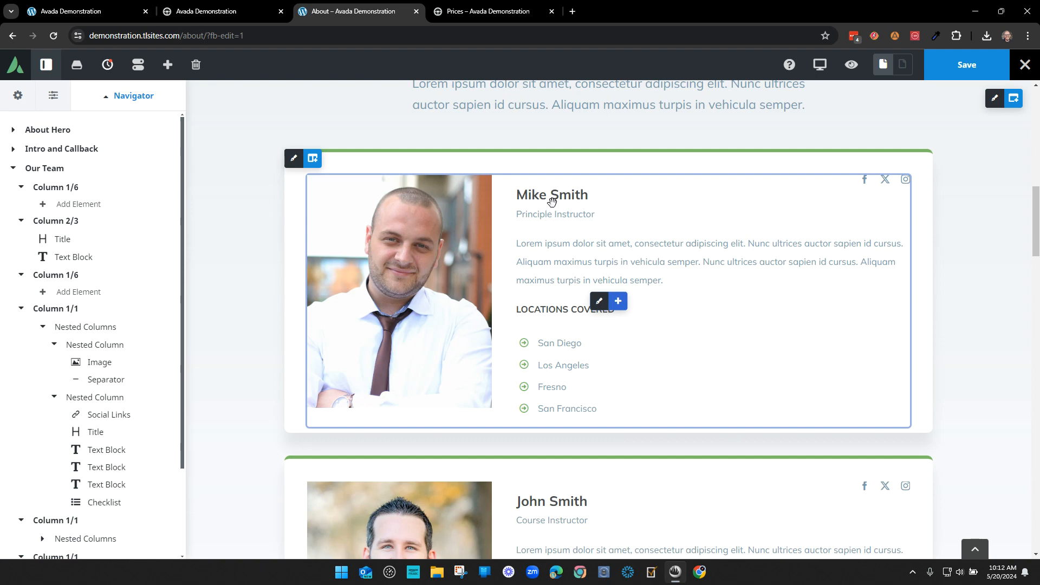
{"action": "left_click", "coordinate": [960, 72]}
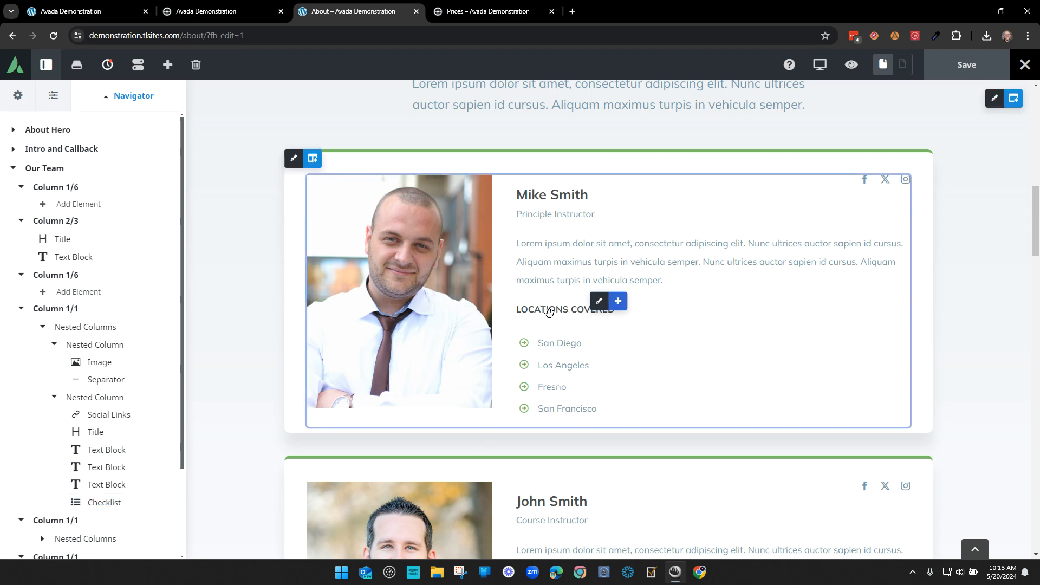
{"action": "scroll", "coordinate": [726, 366], "scroll_direction": "down", "scroll_amount": 3}
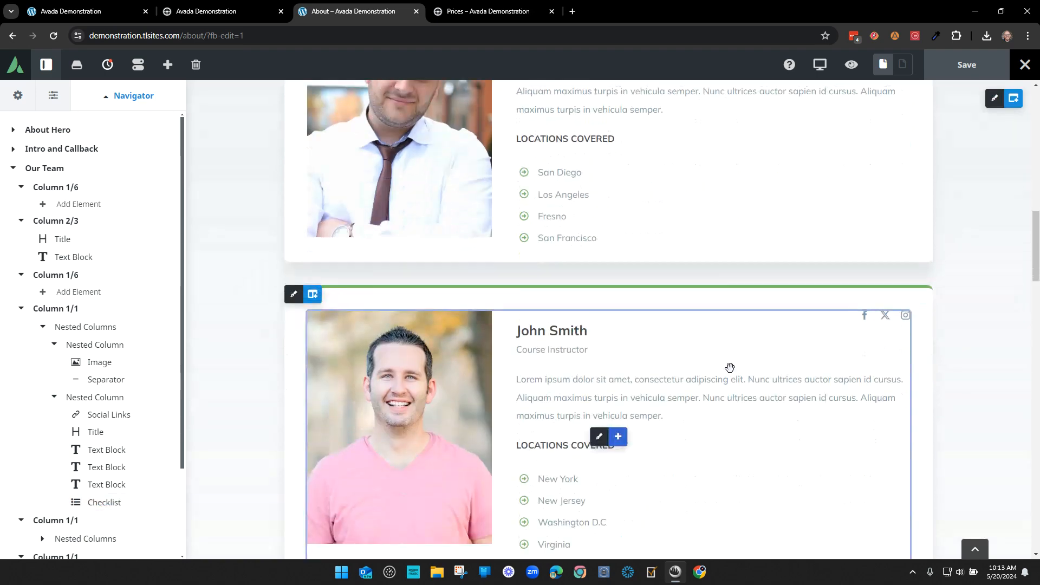
{"action": "scroll", "coordinate": [710, 359], "scroll_direction": "up", "scroll_amount": 2}
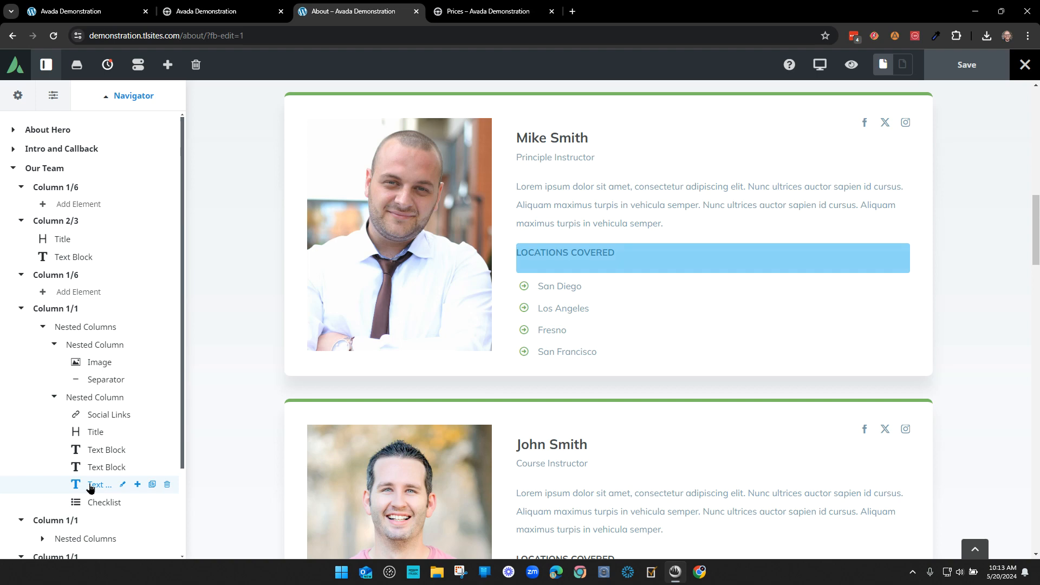
- Set the LOCATIONS COVERED text block's bottom margin to 0px
{"action": "left_click", "coordinate": [122, 484]}
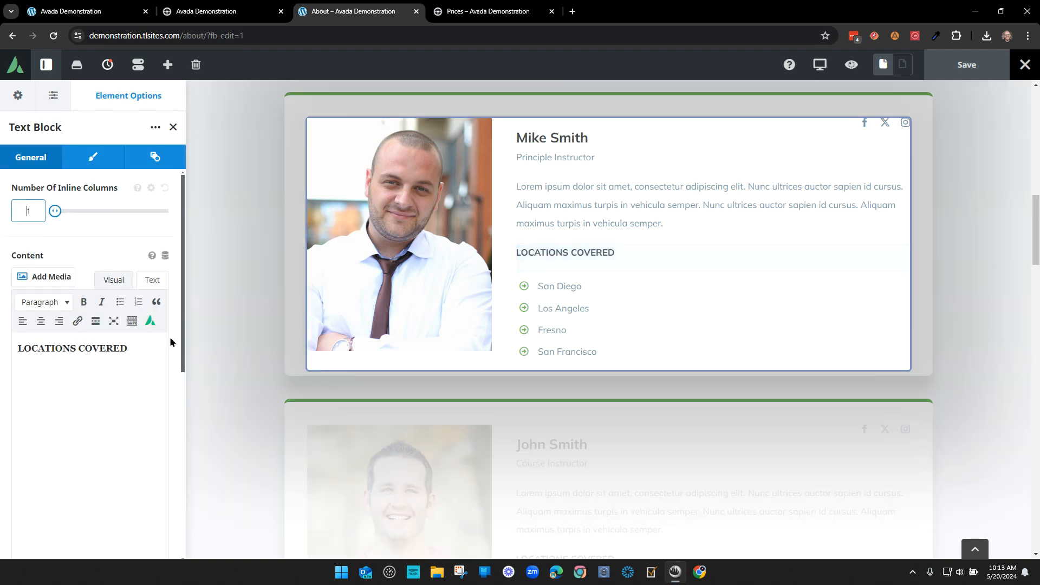
{"action": "left_click", "coordinate": [92, 158]}
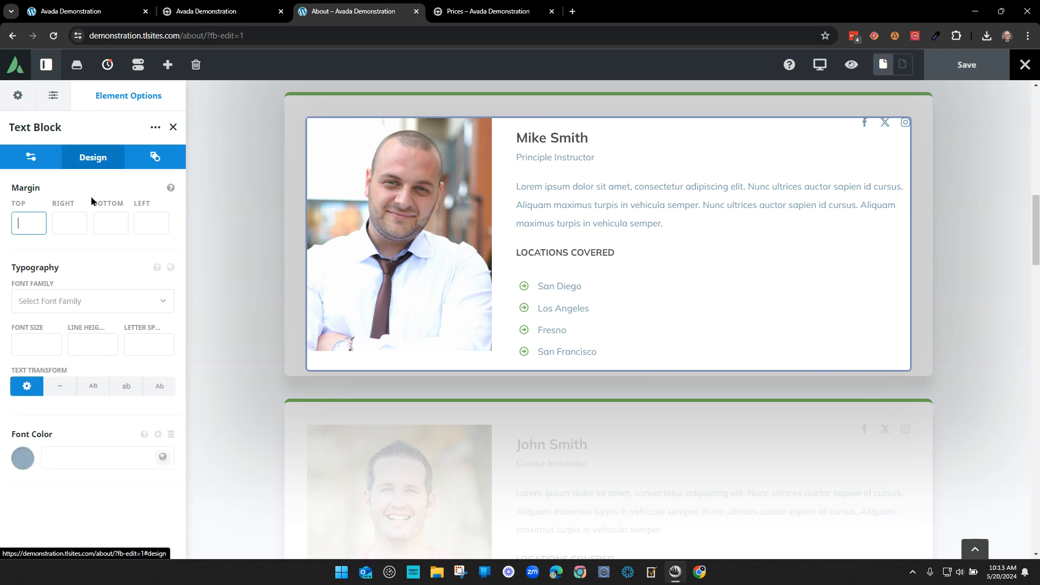
{"action": "left_click", "coordinate": [128, 256]}
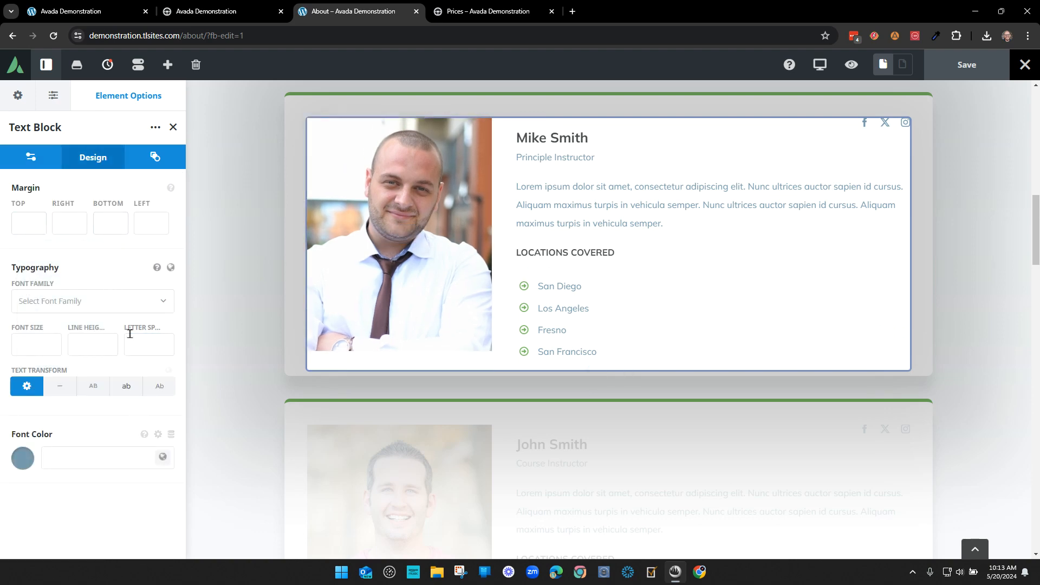
{"action": "left_click", "coordinate": [108, 223]}
{"action": "left_click", "coordinate": [110, 252]}
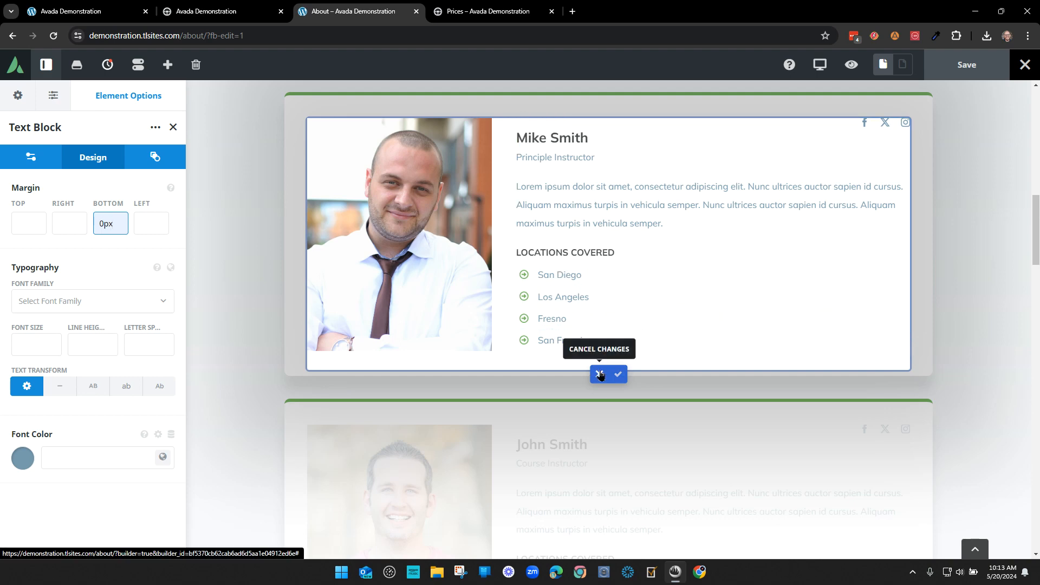
{"action": "left_click", "coordinate": [618, 373]}
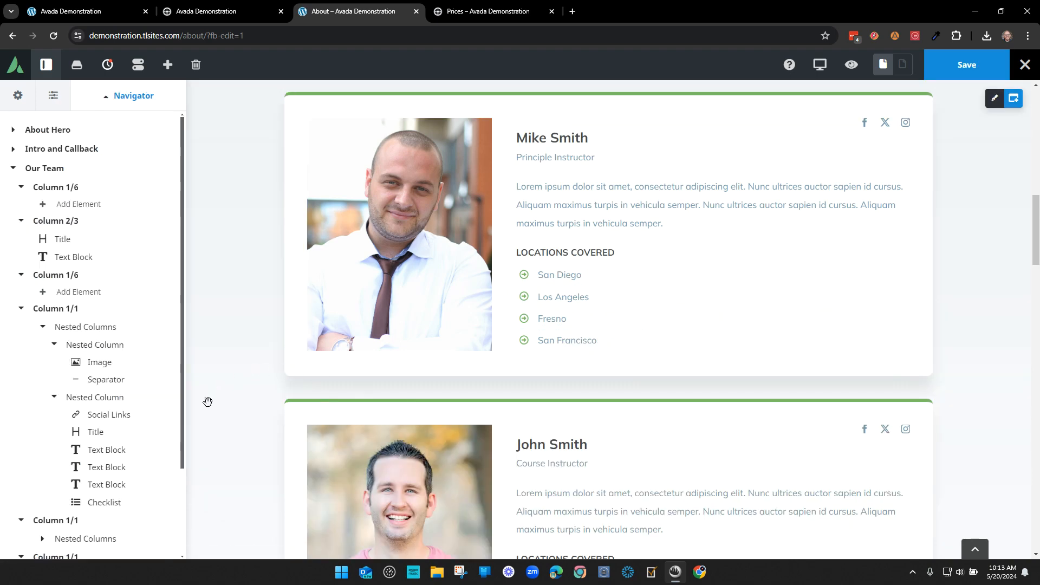
- Open the locations checklist settings, then the Fresno item's settings
{"action": "scroll", "coordinate": [95, 503], "scroll_direction": "down", "scroll_amount": 2}
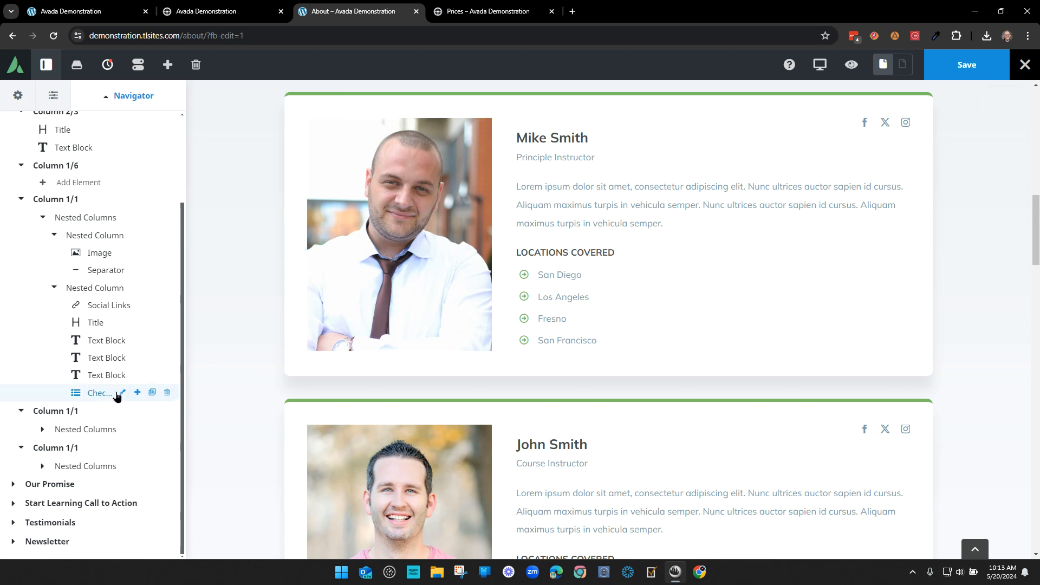
{"action": "left_click", "coordinate": [122, 392]}
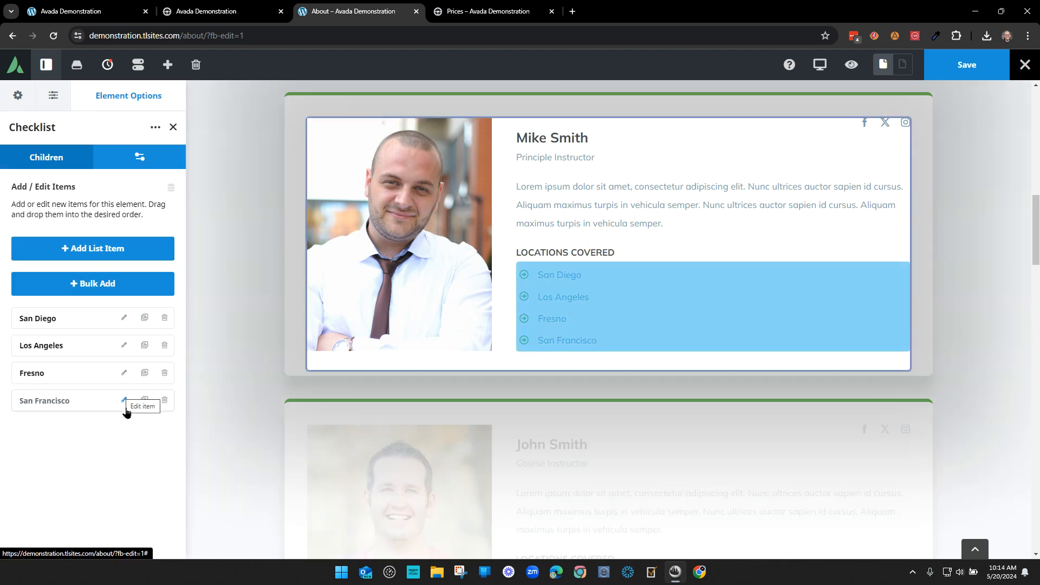
{"action": "left_click", "coordinate": [565, 320]}
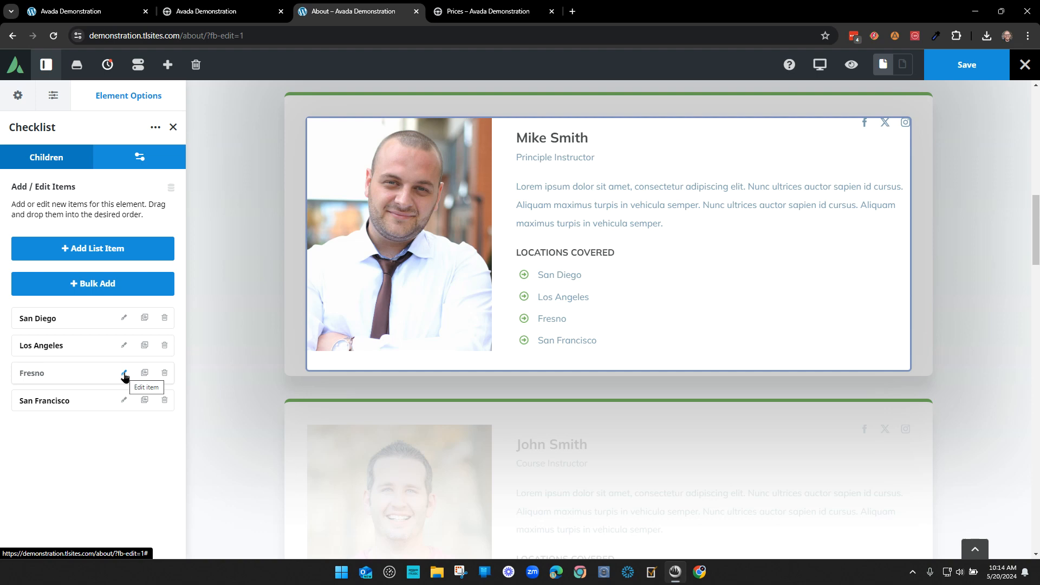
{"action": "left_click", "coordinate": [124, 373]}
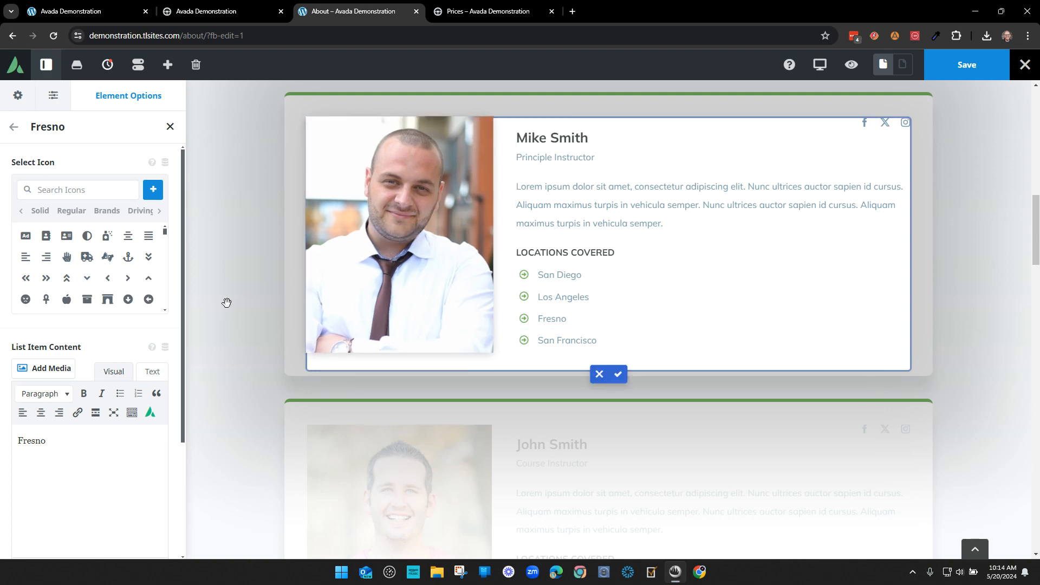
- Try an apple icon for Fresno, then restore its circled-arrow icon
{"action": "left_click", "coordinate": [67, 298]}
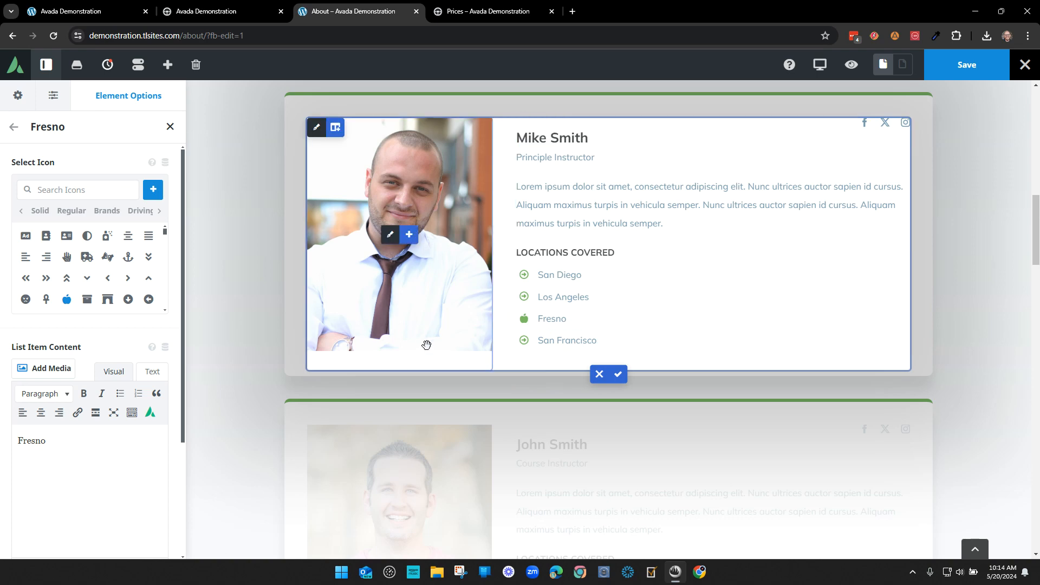
{"action": "left_click", "coordinate": [68, 301]}
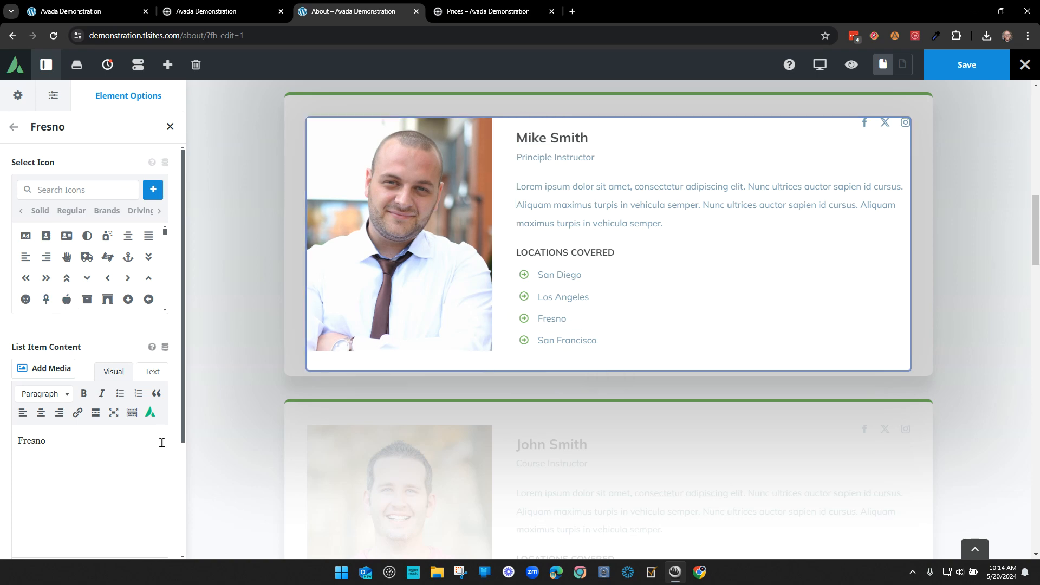
{"action": "left_click", "coordinate": [66, 304]}
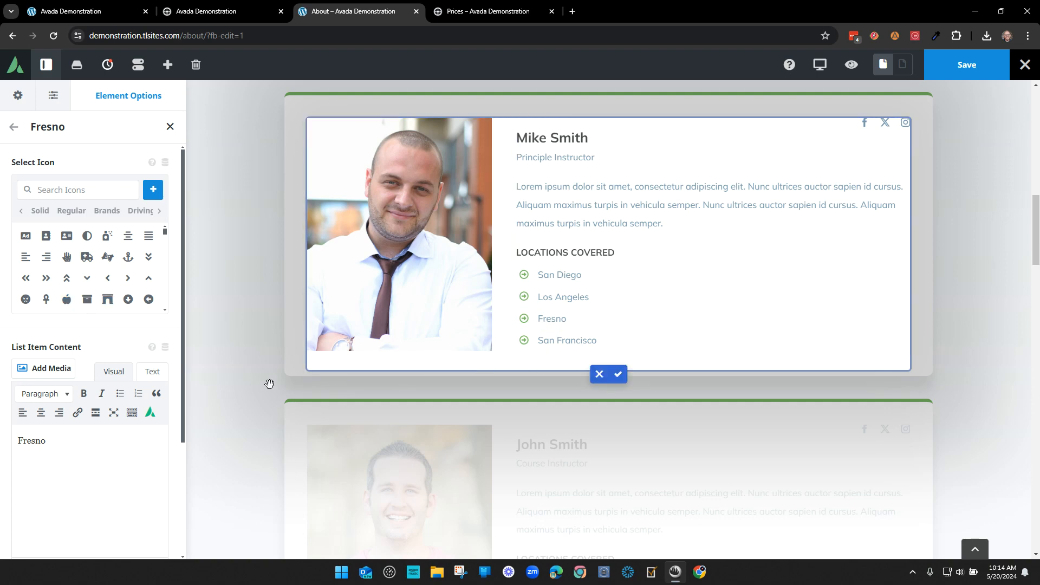
- Set Fresno's icon color to the green global Color 4
{"action": "scroll", "coordinate": [104, 463], "scroll_direction": "down", "scroll_amount": 3}
{"action": "left_click", "coordinate": [110, 462]}
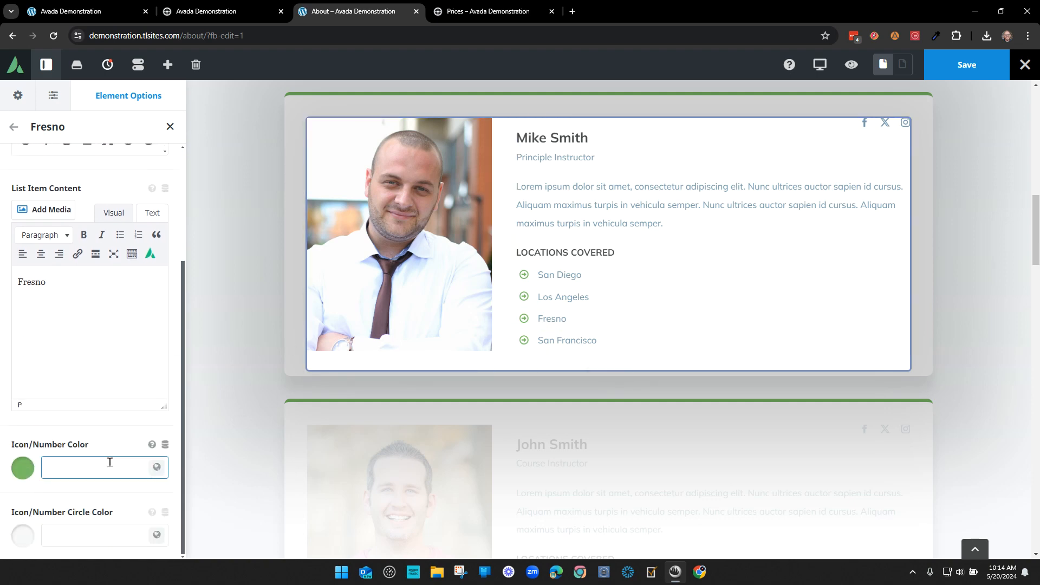
{"action": "left_click", "coordinate": [157, 467]}
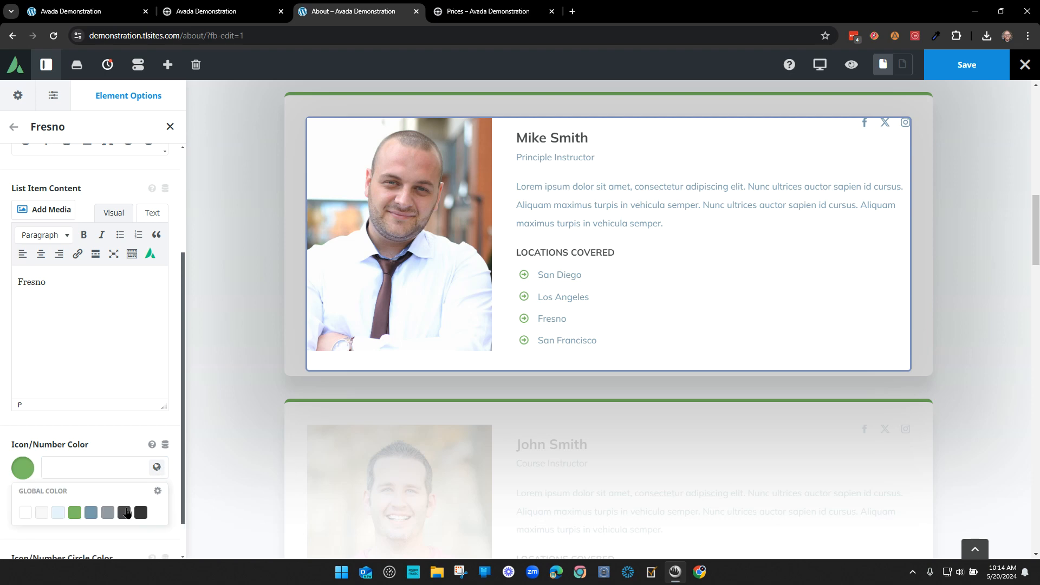
{"action": "left_click", "coordinate": [91, 512]}
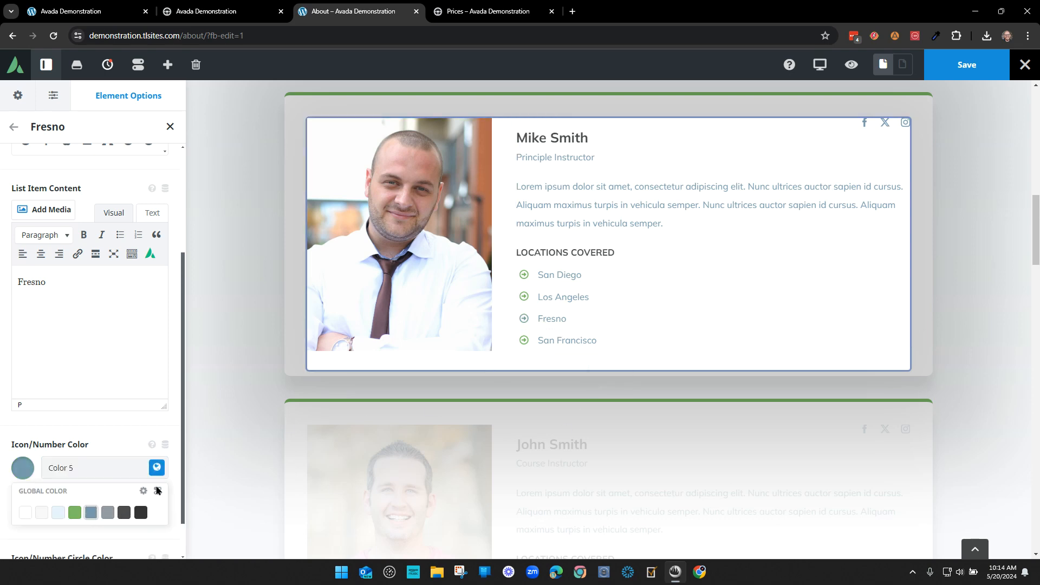
{"action": "left_click", "coordinate": [75, 513]}
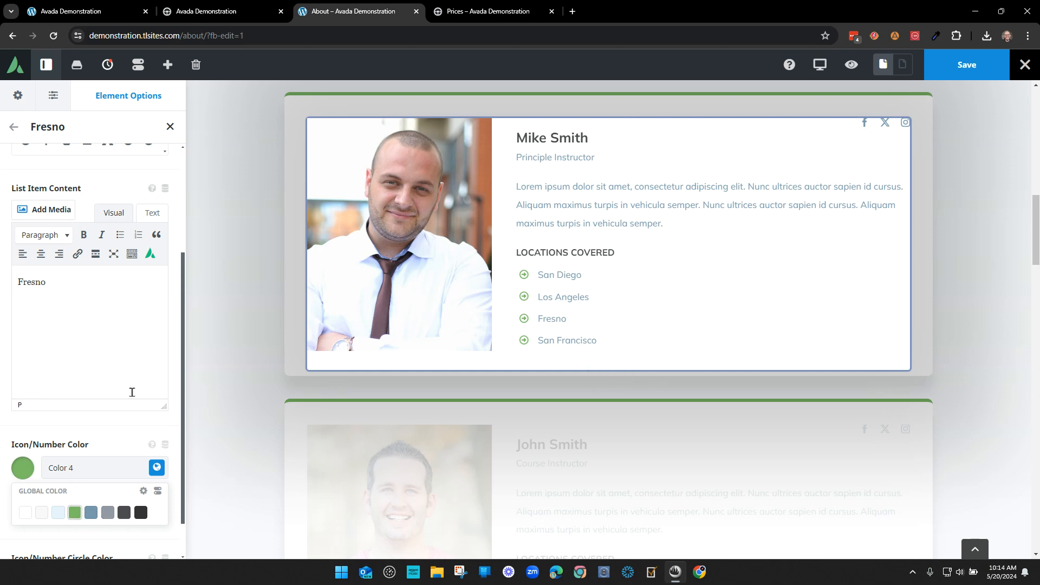
{"action": "left_click", "coordinate": [14, 126]}
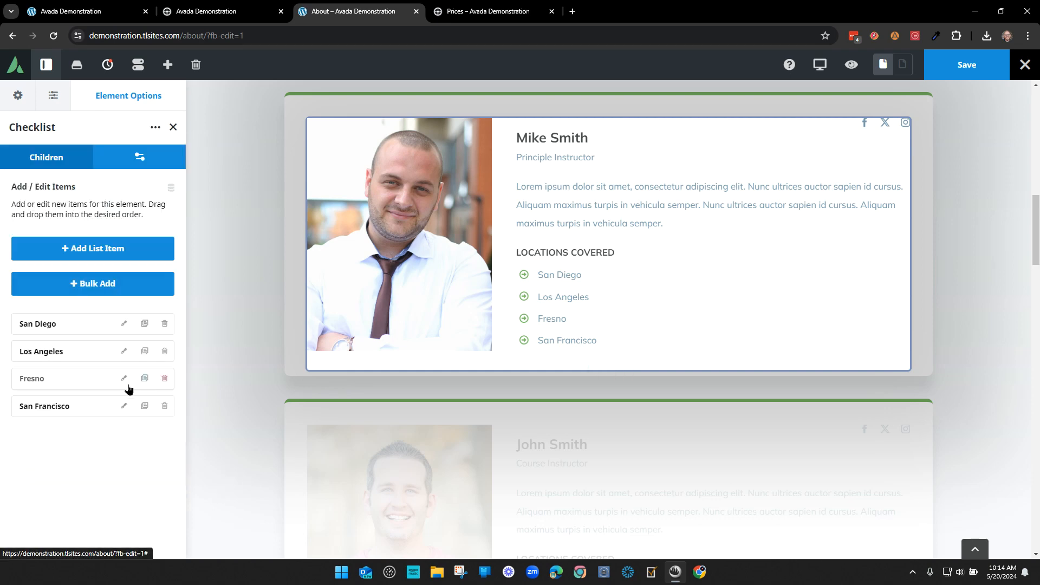
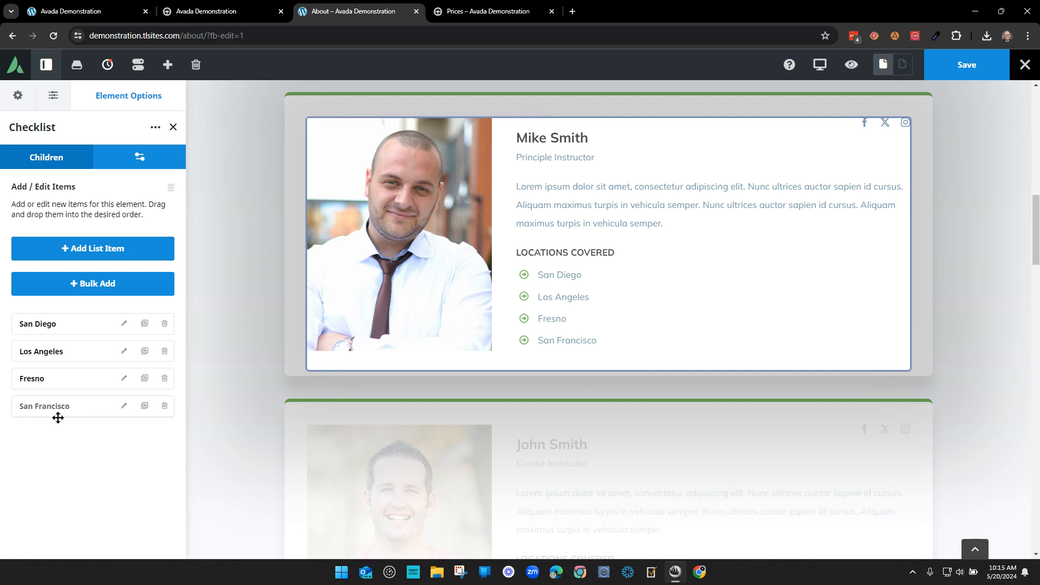
- Clone the San Francisco location, rename the copy to Ventura, and confirm the checklist edits
{"action": "left_click", "coordinate": [89, 248]}
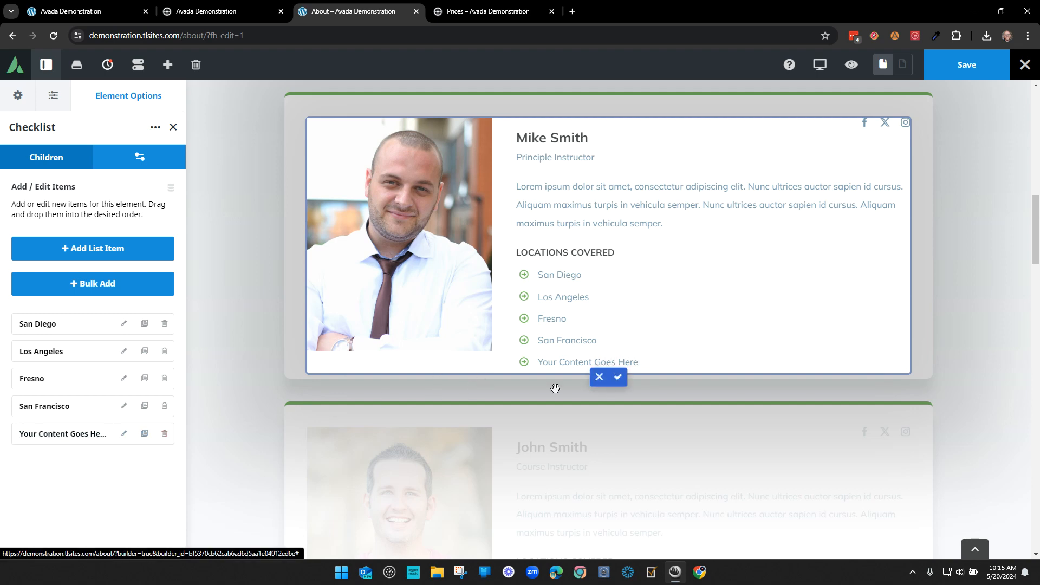
{"action": "left_click", "coordinate": [165, 434]}
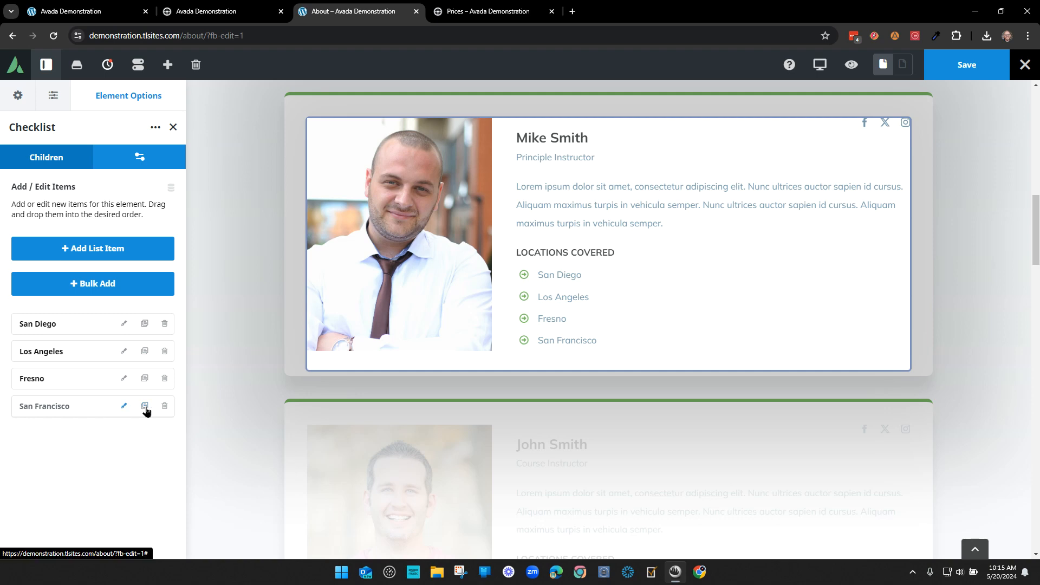
{"action": "left_click", "coordinate": [145, 406]}
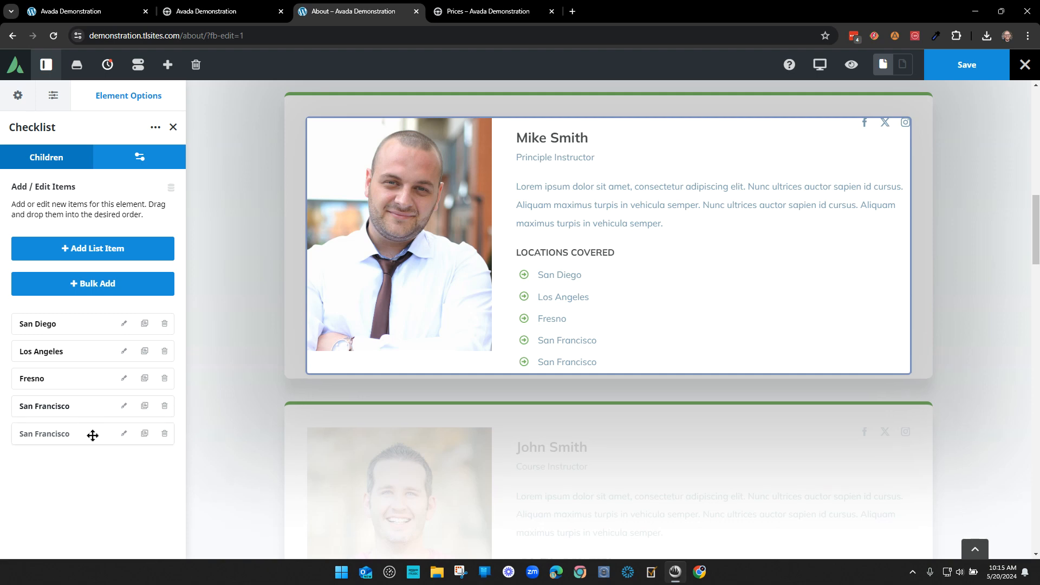
{"action": "left_click", "coordinate": [124, 433]}
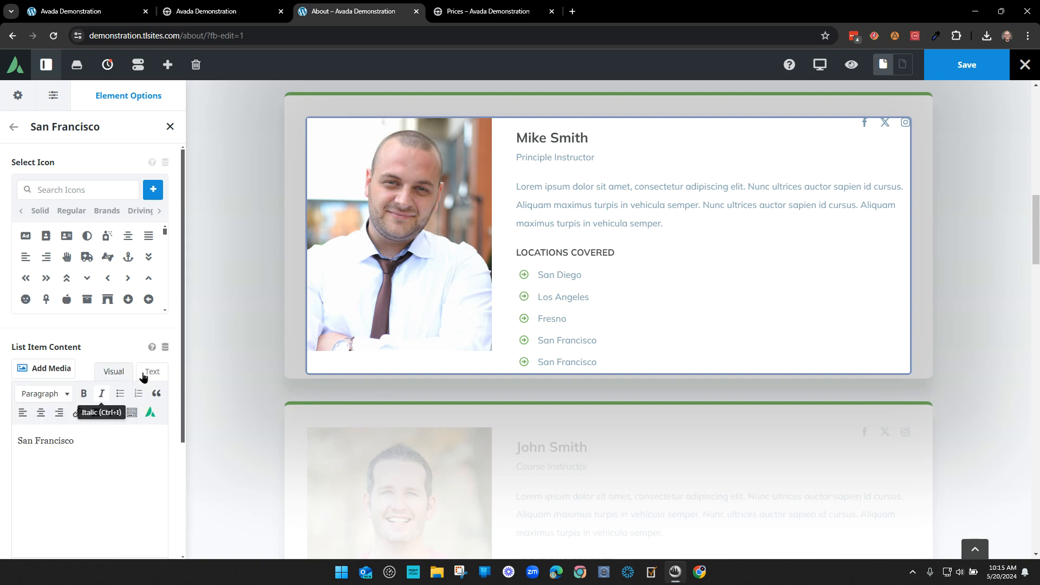
{"action": "triple_click", "coordinate": [99, 445]}
{"action": "type", "text": "ventura"}
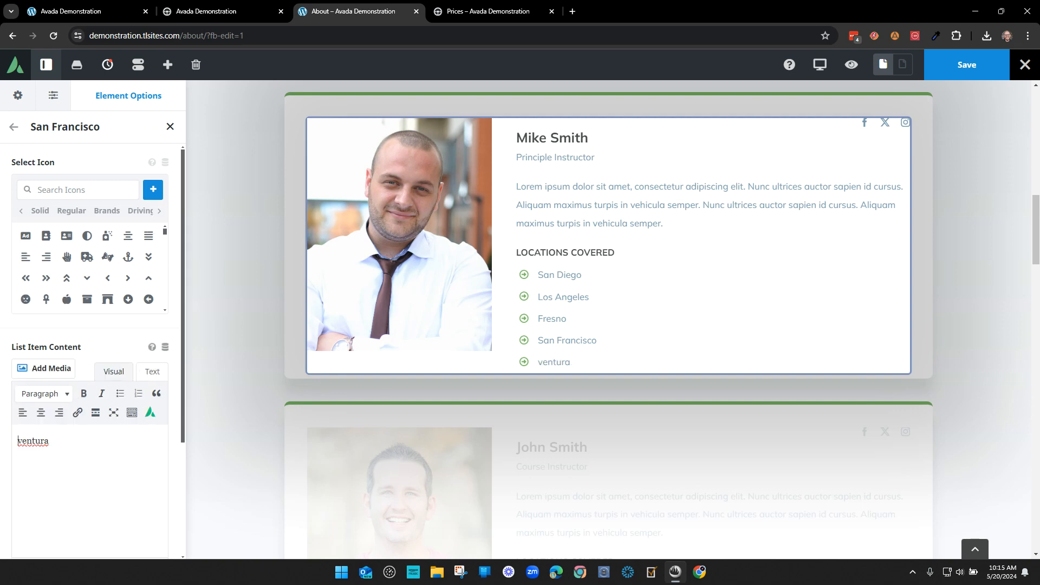
{"action": "key", "text": "Delete"}
{"action": "type", "text": "Ventura"}
{"action": "mouse_move", "coordinate": [427, 381]}
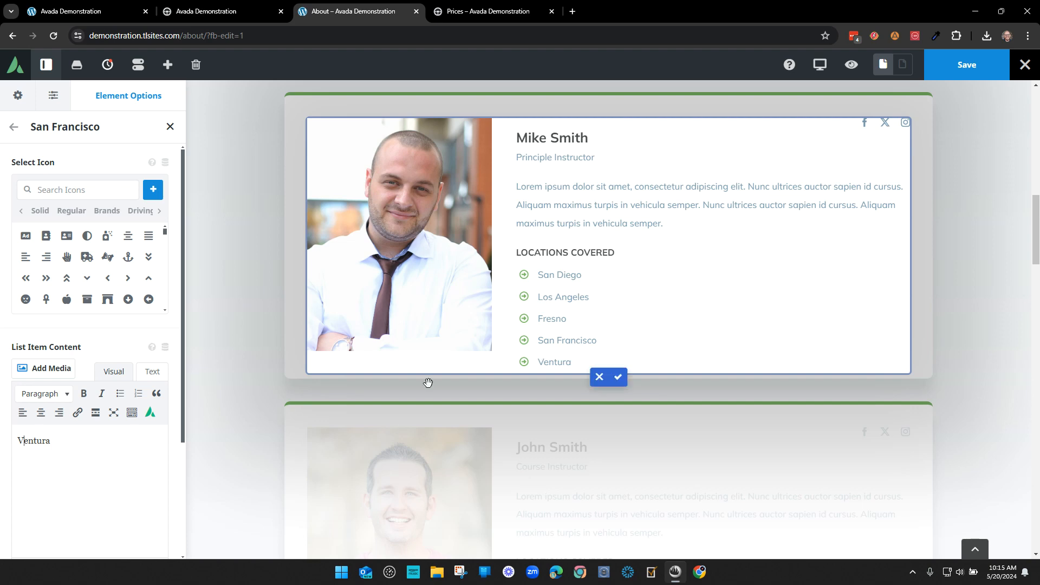
{"action": "left_click", "coordinate": [619, 379]}
{"action": "left_click", "coordinate": [962, 75]}
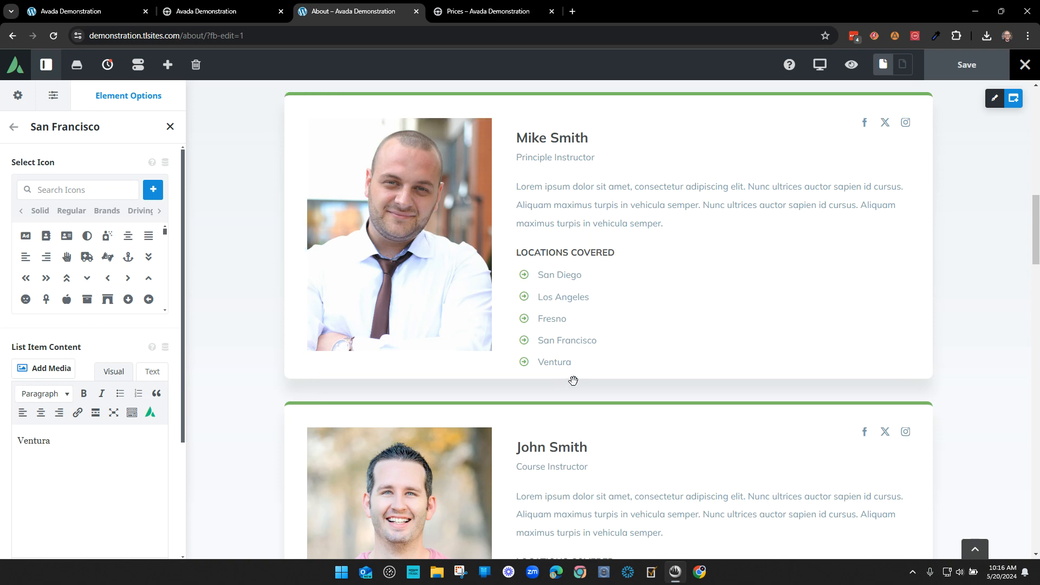
{"action": "scroll", "coordinate": [745, 410], "scroll_direction": "down", "scroll_amount": 4}
{"action": "scroll", "coordinate": [744, 415], "scroll_direction": "down", "scroll_amount": 1}
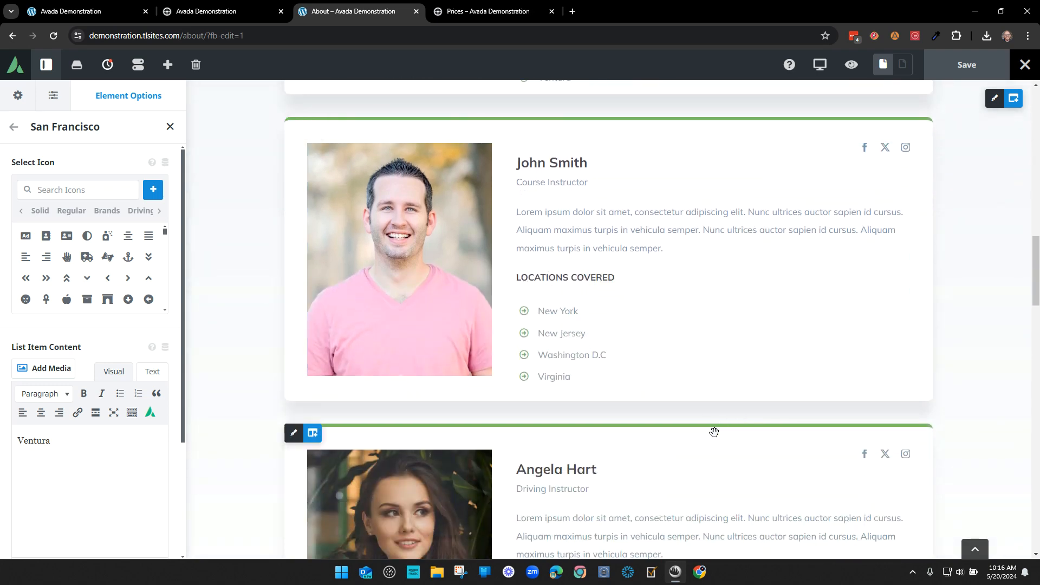
{"action": "scroll", "coordinate": [736, 442], "scroll_direction": "down", "scroll_amount": 5}
{"action": "scroll", "coordinate": [708, 425], "scroll_direction": "up", "scroll_amount": 1}
{"action": "scroll", "coordinate": [706, 429], "scroll_direction": "up", "scroll_amount": 6}
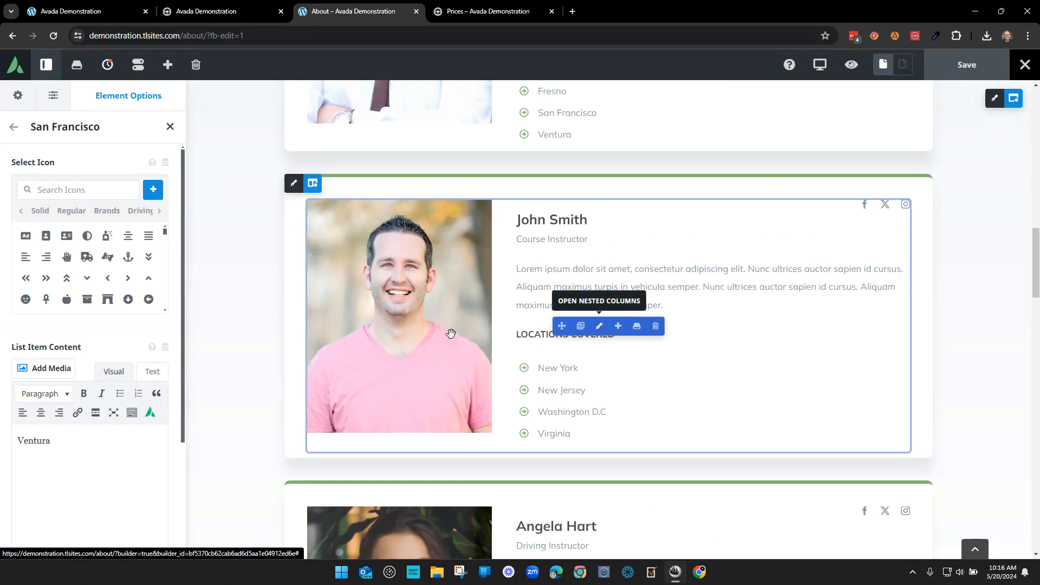
- Start editing John Smith's card and expand its nested columns in the structure tree
{"action": "left_click", "coordinate": [633, 407]}
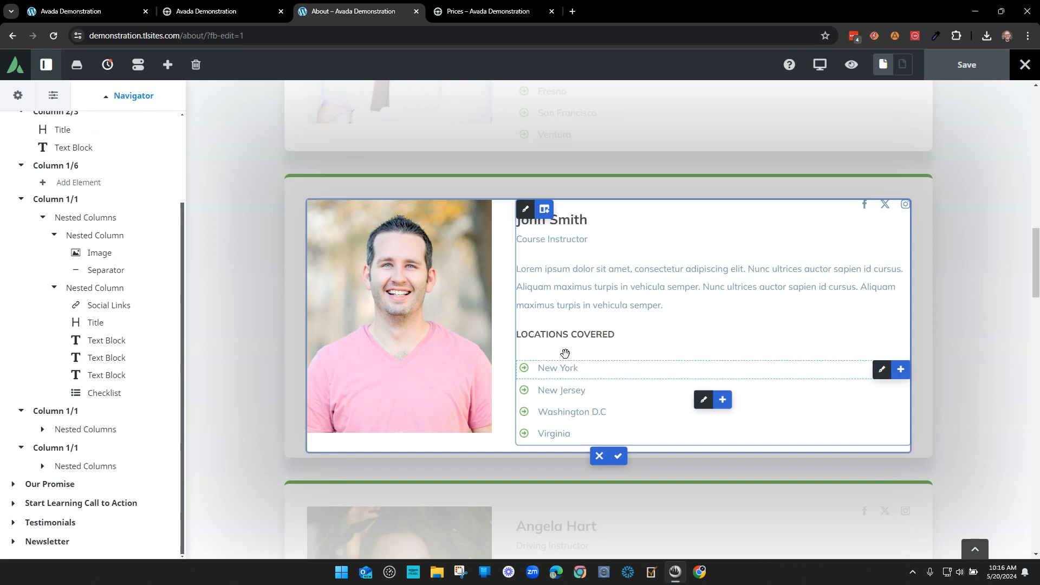
{"action": "left_click", "coordinate": [123, 375]}
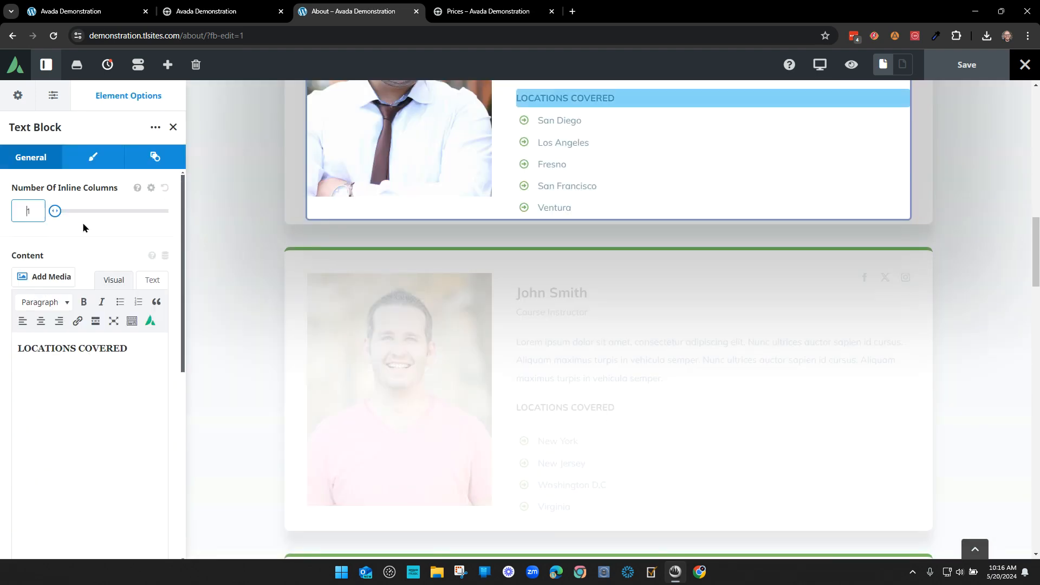
{"action": "left_click", "coordinate": [92, 158]}
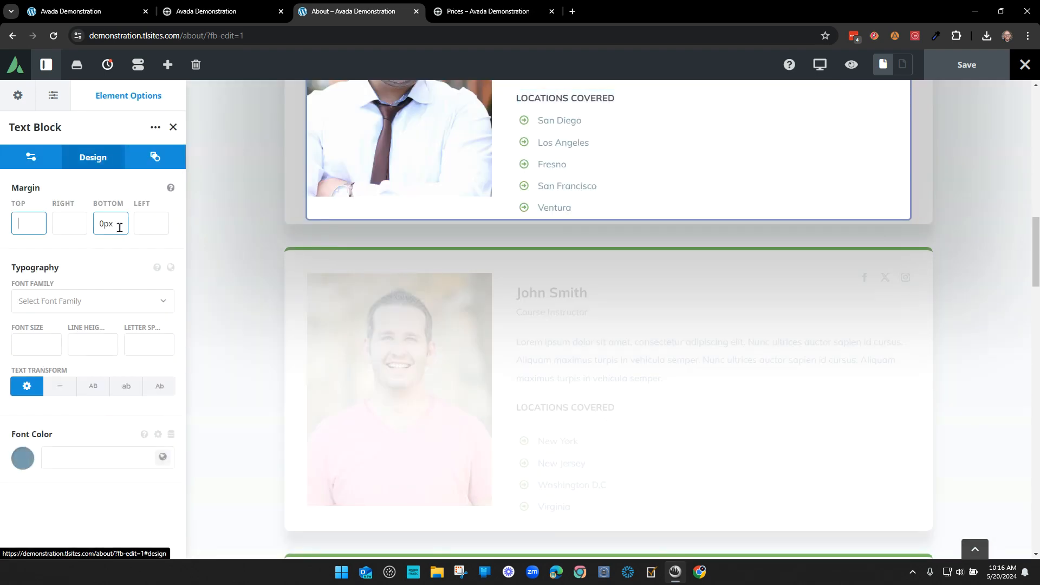
{"action": "left_click", "coordinate": [172, 127]}
{"action": "left_click", "coordinate": [20, 201]}
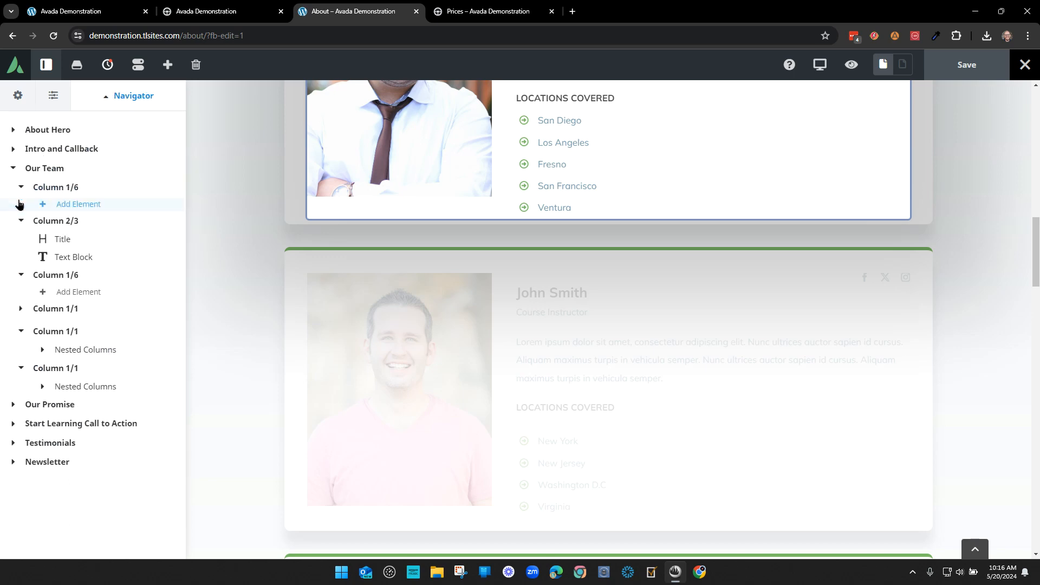
{"action": "left_click", "coordinate": [43, 348]}
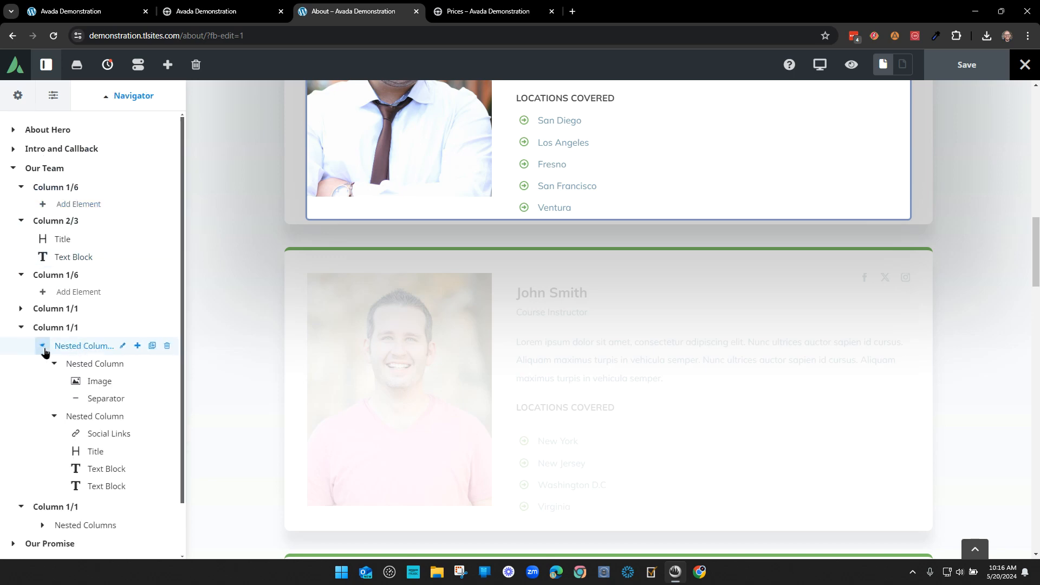
- Set his LOCATIONS COVERED heading's bottom margin to 0px and close its settings
{"action": "left_click", "coordinate": [121, 503]}
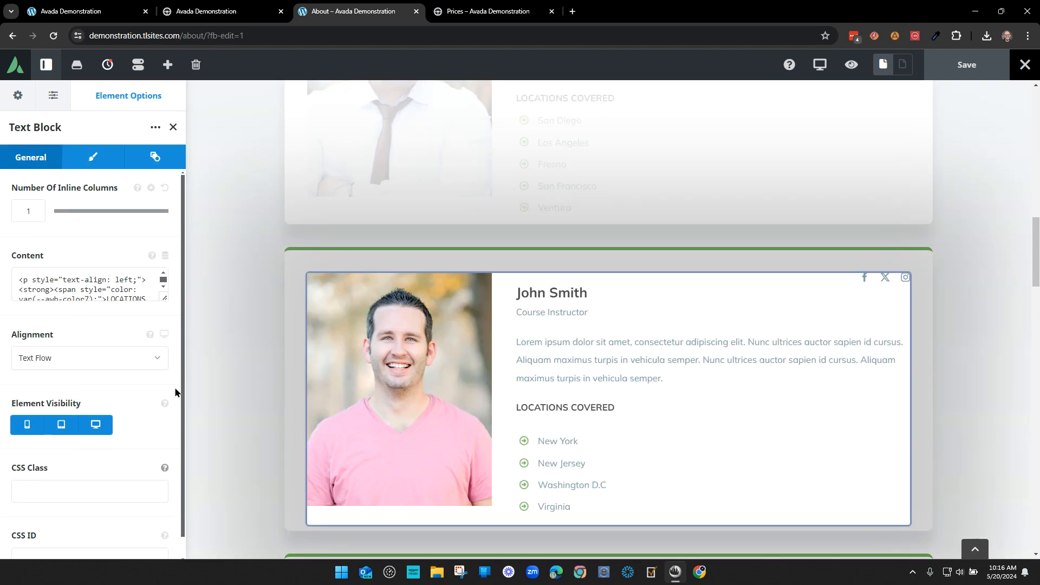
{"action": "left_click", "coordinate": [90, 160]}
{"action": "left_click", "coordinate": [105, 219]}
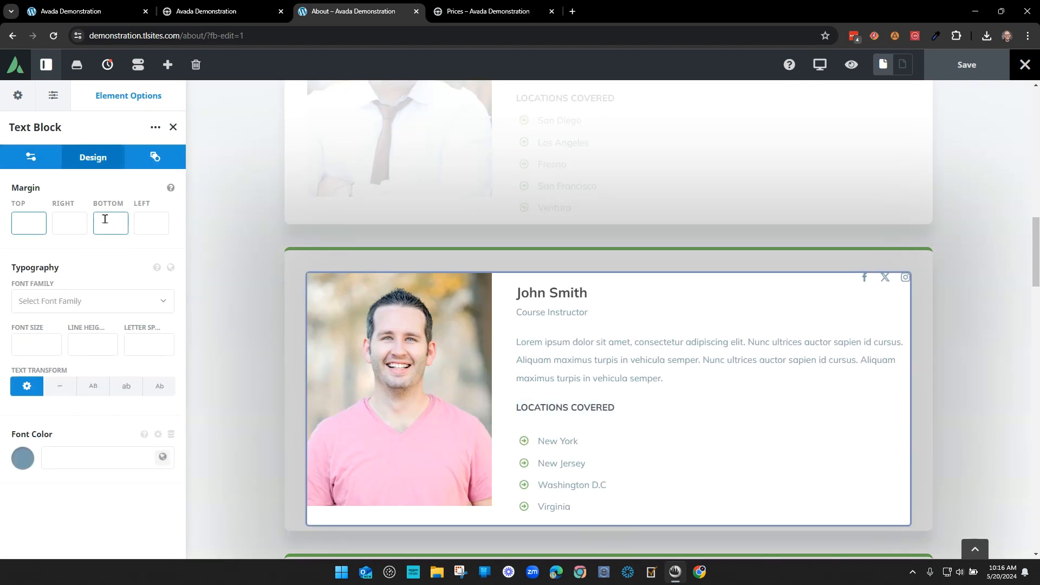
{"action": "type", "text": "0"}
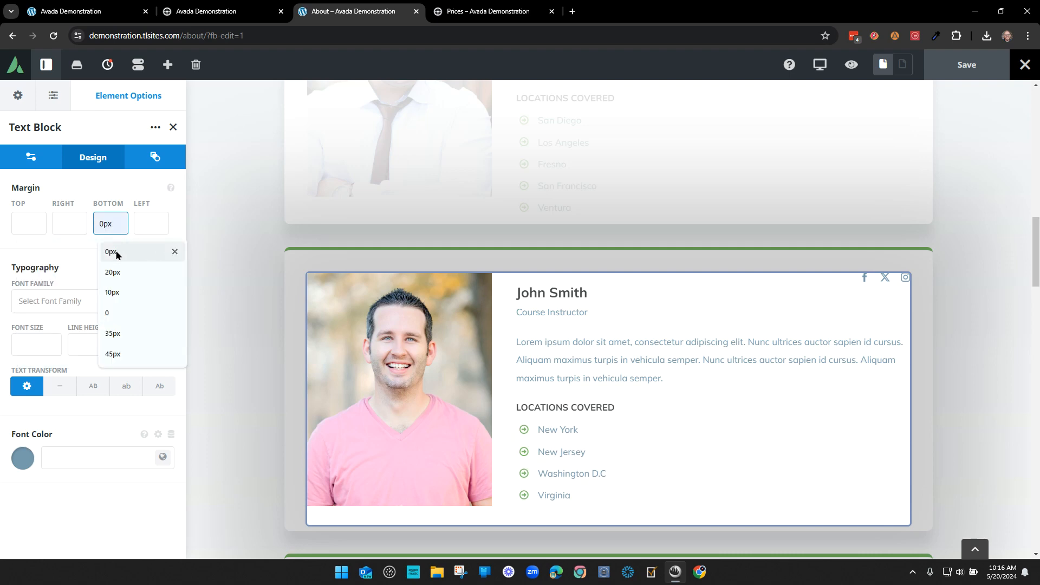
{"action": "left_click", "coordinate": [118, 252]}
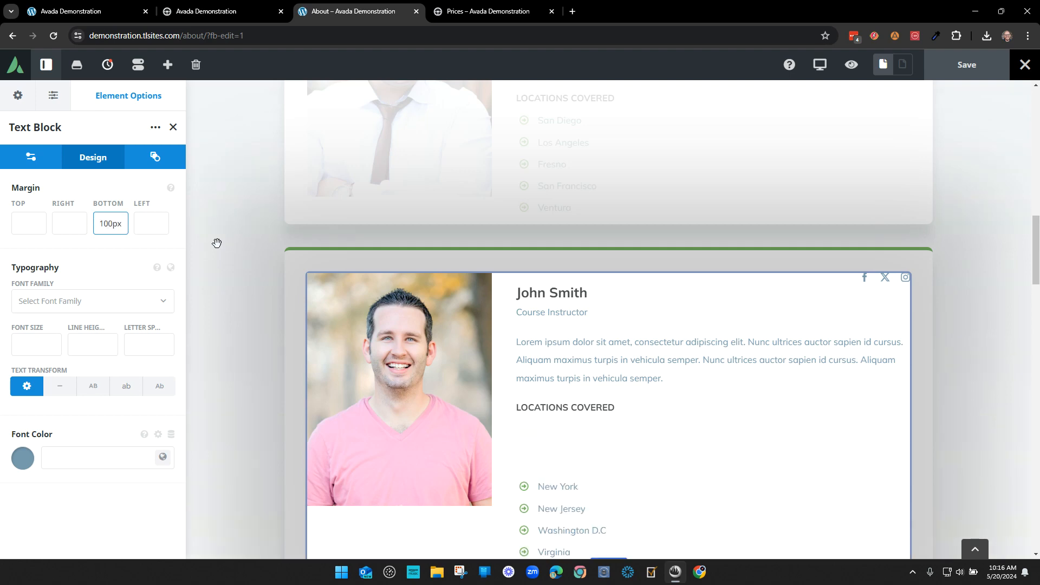
{"action": "type", "text": "2"}
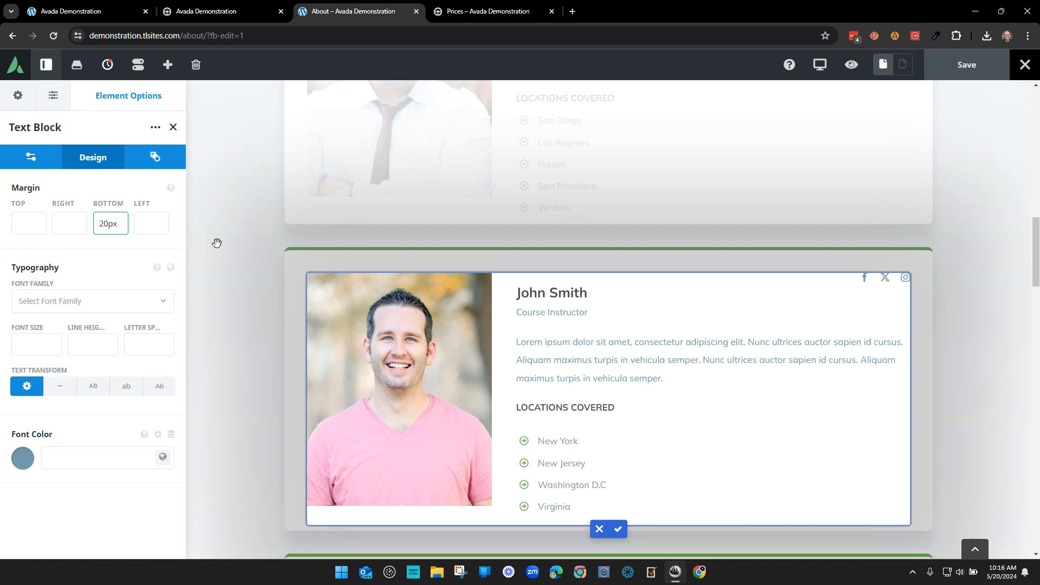
{"action": "key", "text": "BackSpace"}
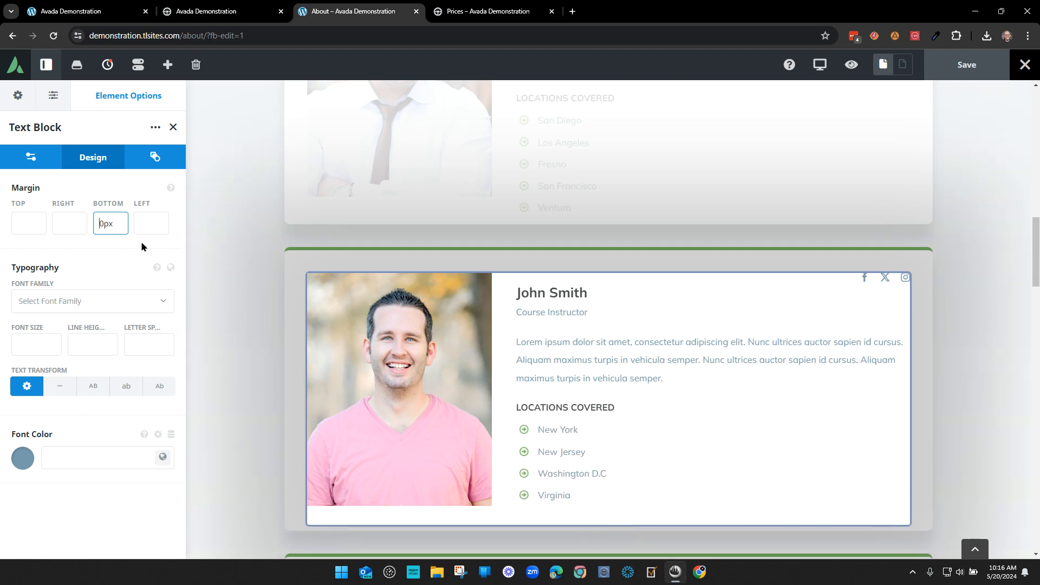
{"action": "double_click", "coordinate": [114, 227]}
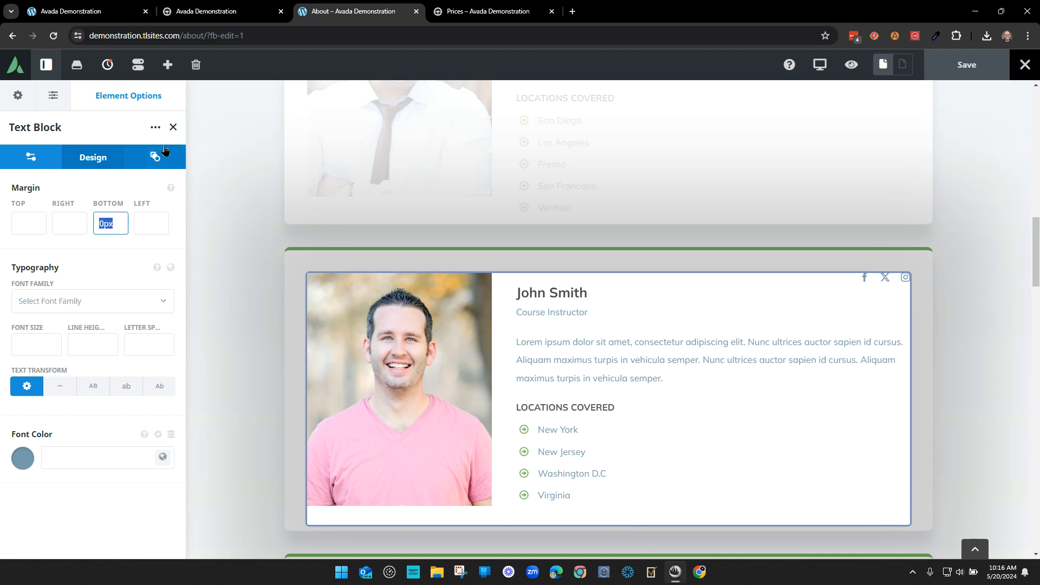
{"action": "left_click", "coordinate": [145, 199]}
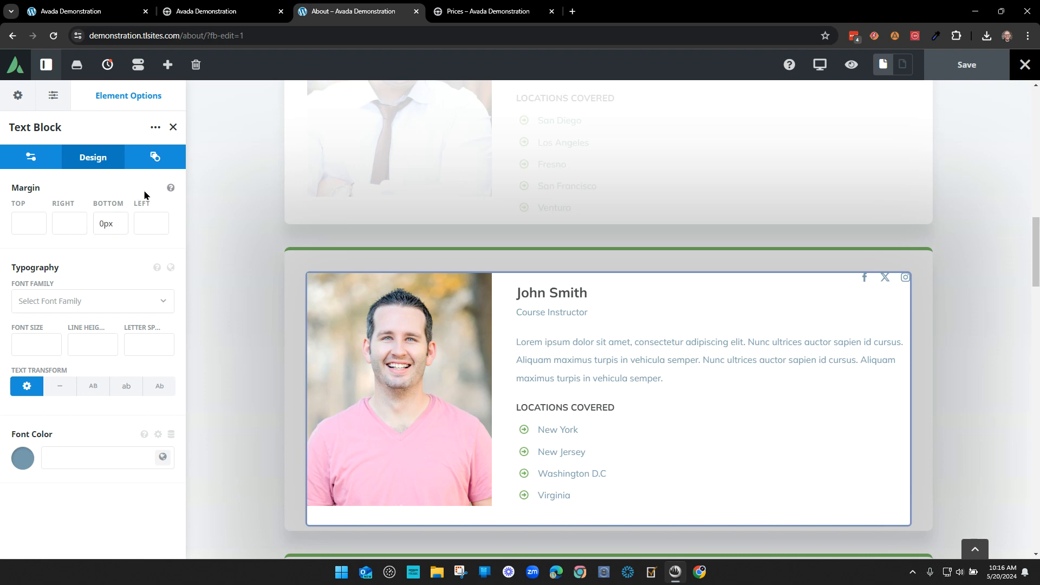
{"action": "left_click", "coordinate": [173, 128]}
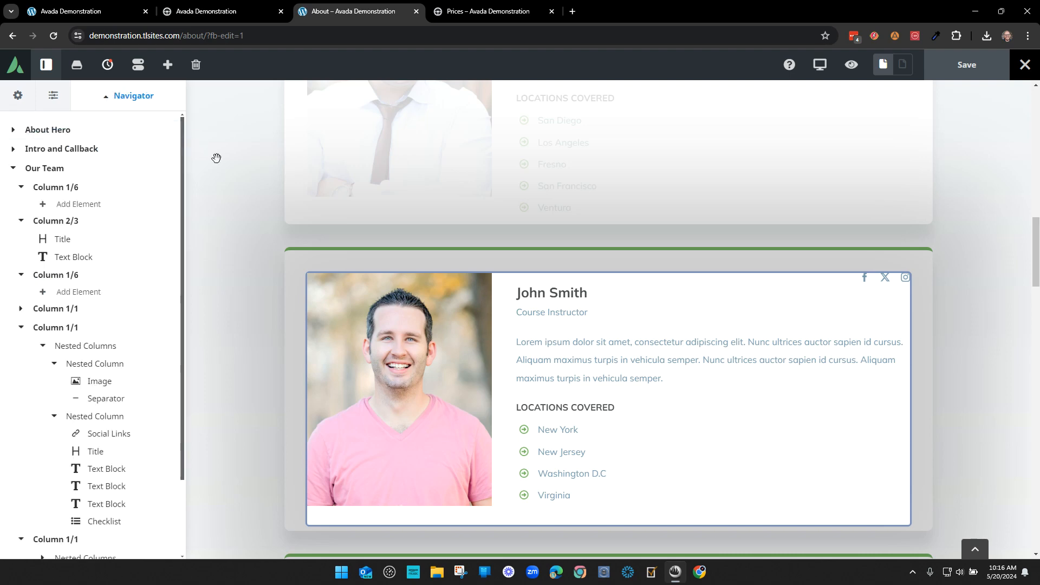
- Confirm John Smith's card edits and expand Angela Hart's card in the structure tree
{"action": "left_click", "coordinate": [616, 531]}
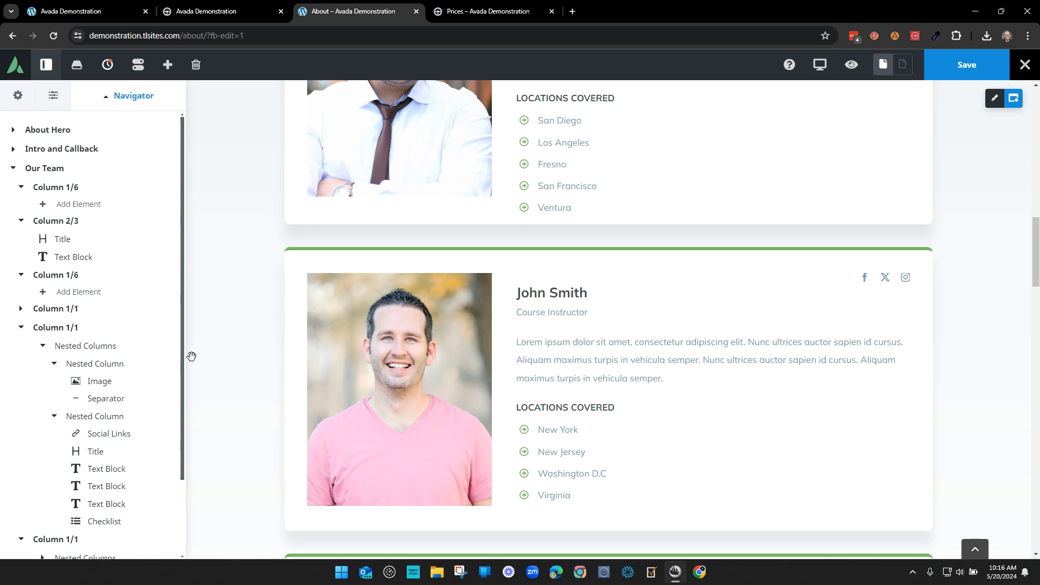
{"action": "left_click", "coordinate": [21, 327]}
{"action": "left_click", "coordinate": [21, 347]}
{"action": "left_click", "coordinate": [21, 347]}
{"action": "left_click", "coordinate": [43, 365]}
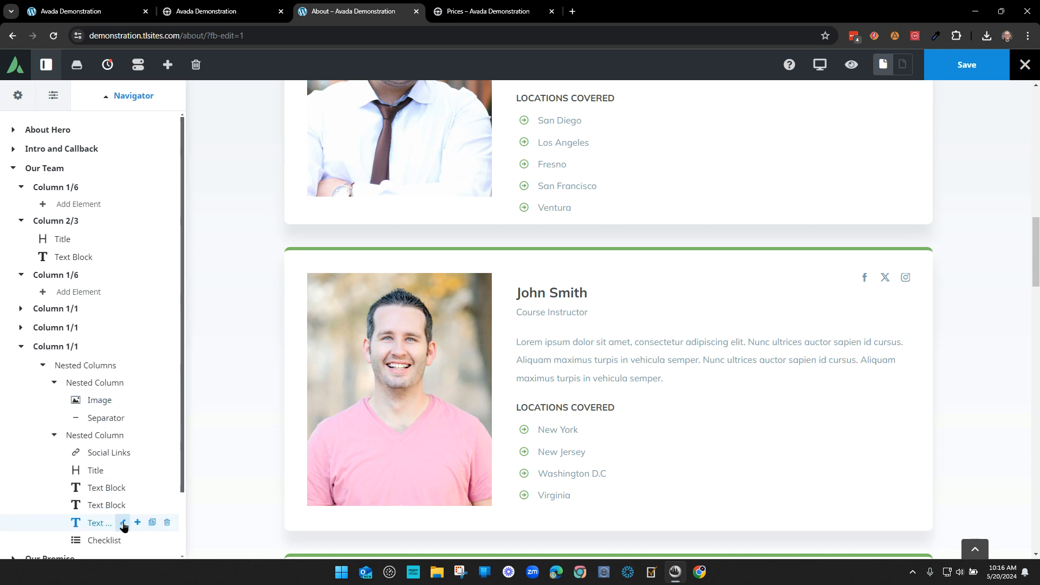
{"action": "scroll", "coordinate": [136, 517], "scroll_direction": "down", "scroll_amount": 2}
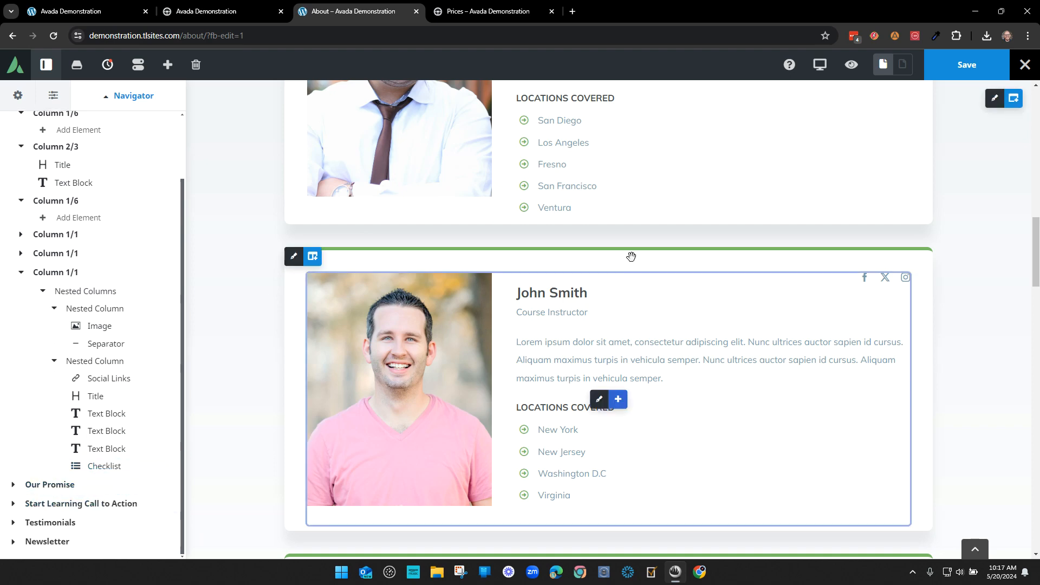
{"action": "scroll", "coordinate": [696, 360], "scroll_direction": "up", "scroll_amount": 4}
{"action": "scroll", "coordinate": [698, 360], "scroll_direction": "down", "scroll_amount": 4}
{"action": "scroll", "coordinate": [489, 364], "scroll_direction": "down", "scroll_amount": 6}
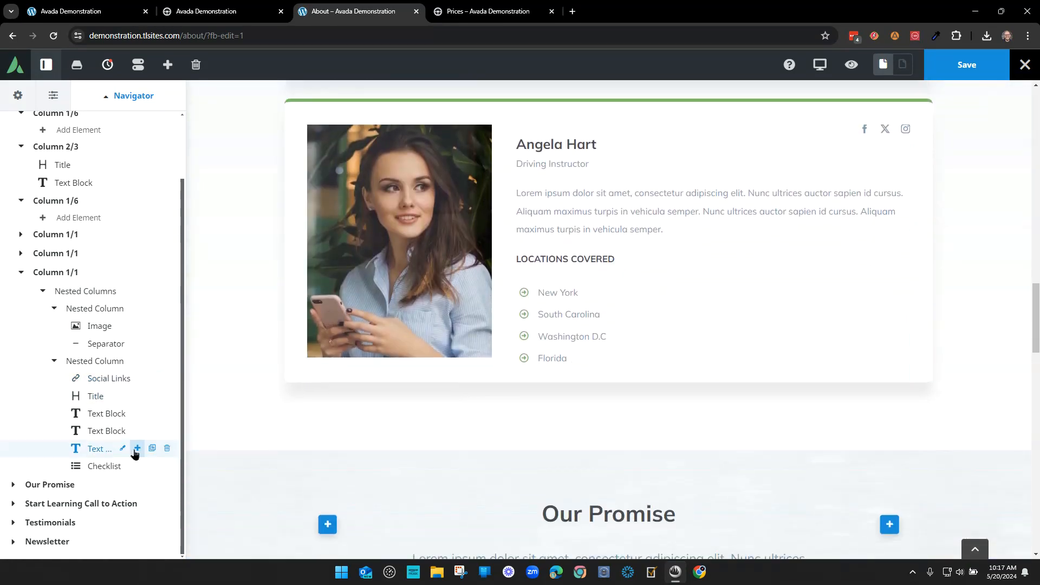
- Set her LOCATIONS COVERED heading's bottom margin to 0px, confirm, and save the page
{"action": "left_click", "coordinate": [121, 448]}
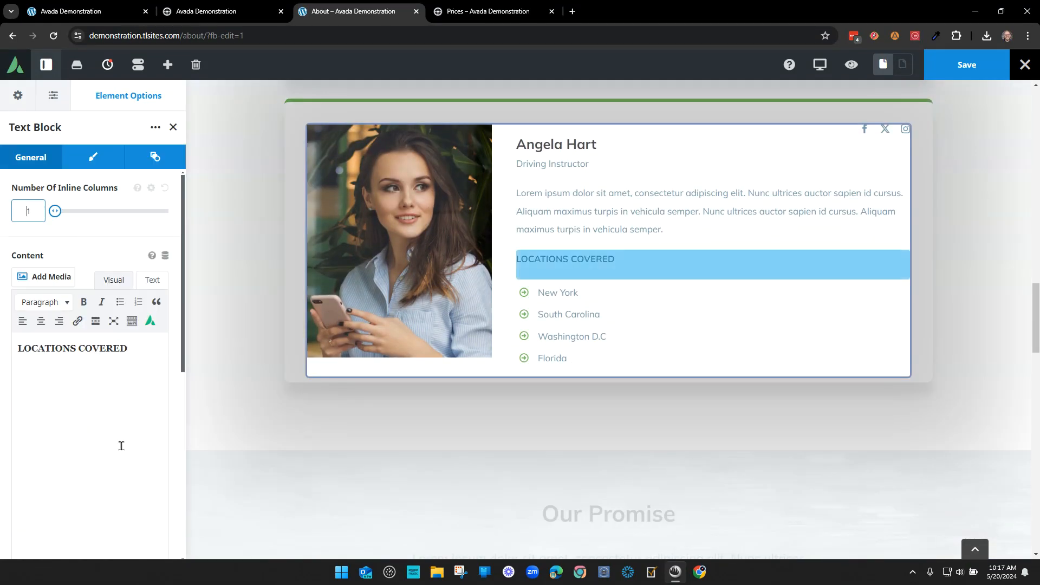
{"action": "left_click", "coordinate": [93, 156]}
{"action": "left_click", "coordinate": [100, 213]}
{"action": "type", "text": "0px"}
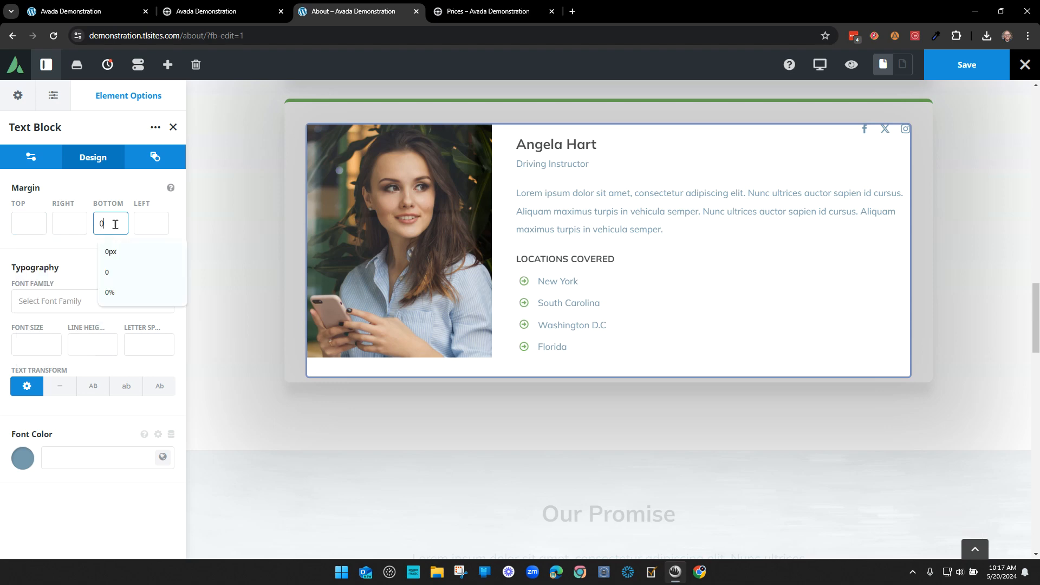
{"action": "left_click", "coordinate": [173, 127]}
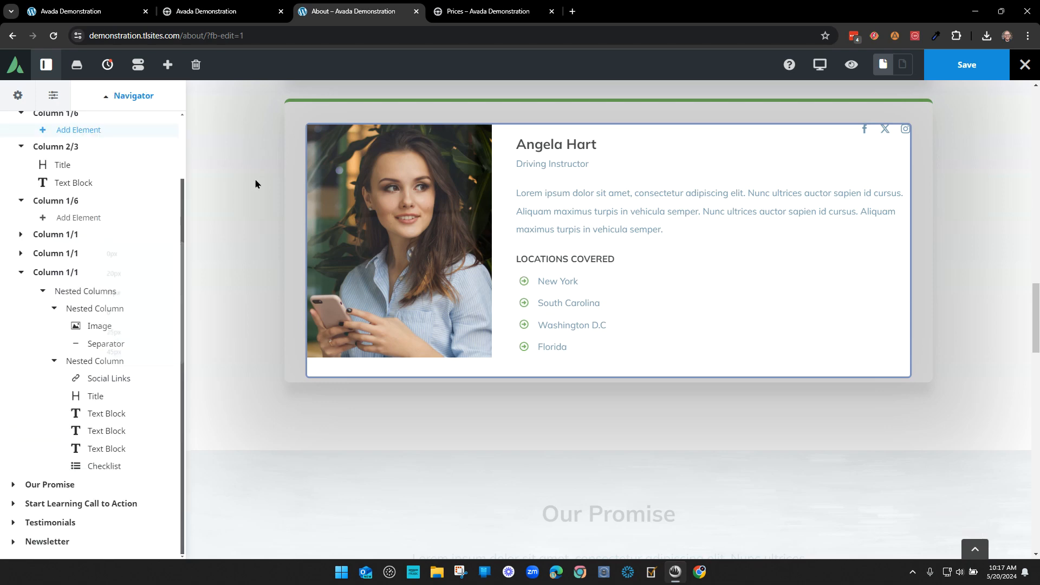
{"action": "left_click", "coordinate": [617, 383]}
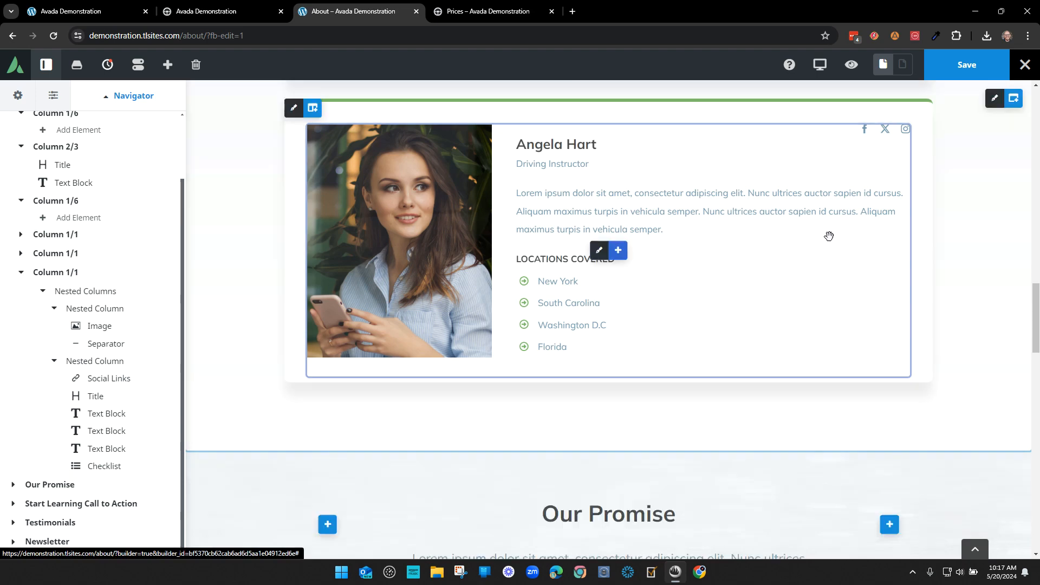
{"action": "left_click", "coordinate": [965, 73]}
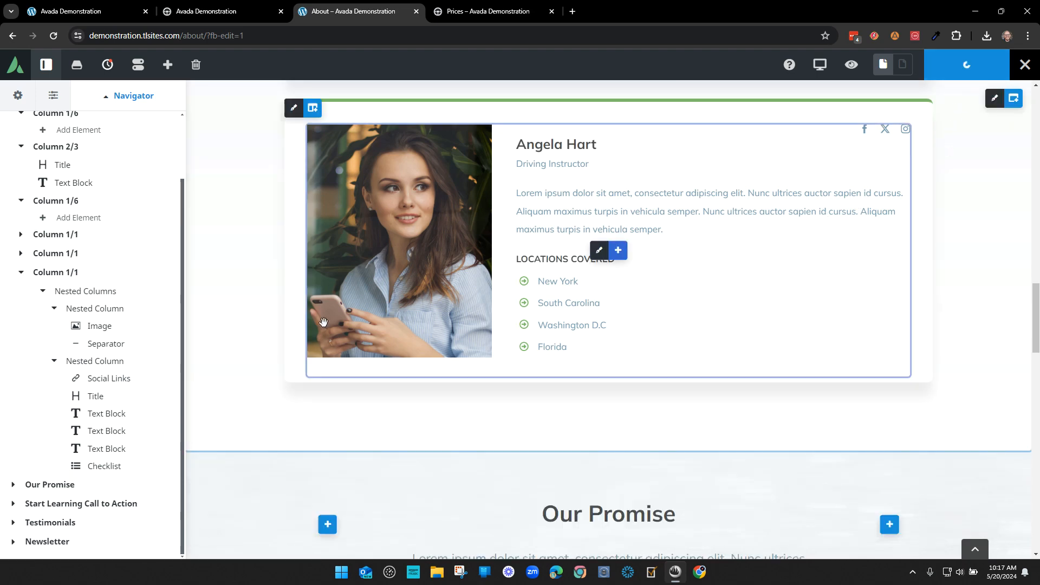
{"action": "scroll", "coordinate": [549, 333], "scroll_direction": "up", "scroll_amount": 12}
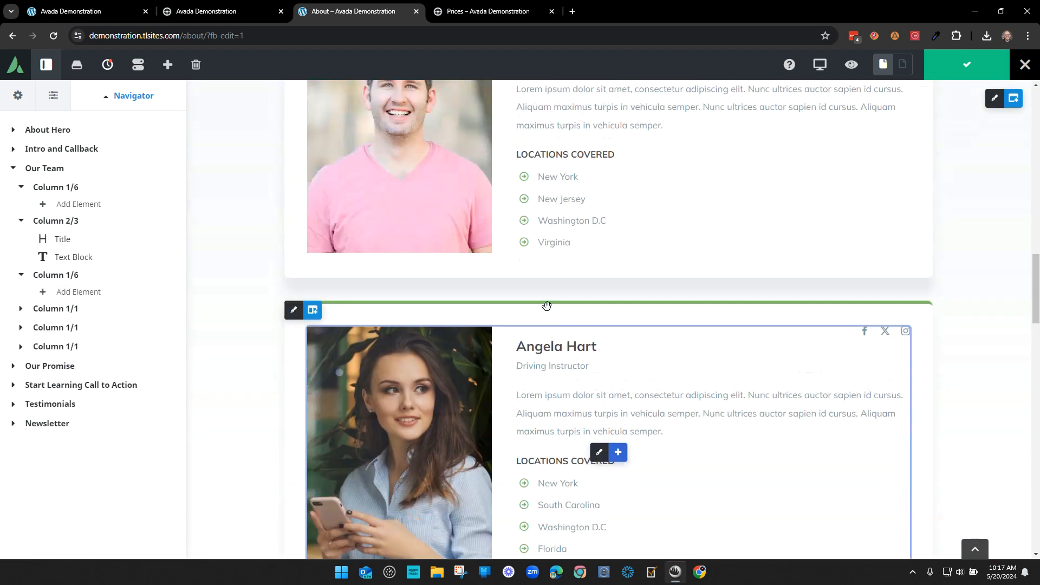
{"action": "scroll", "coordinate": [530, 297], "scroll_direction": "down", "scroll_amount": 5}
{"action": "scroll", "coordinate": [529, 298], "scroll_direction": "down", "scroll_amount": 7}
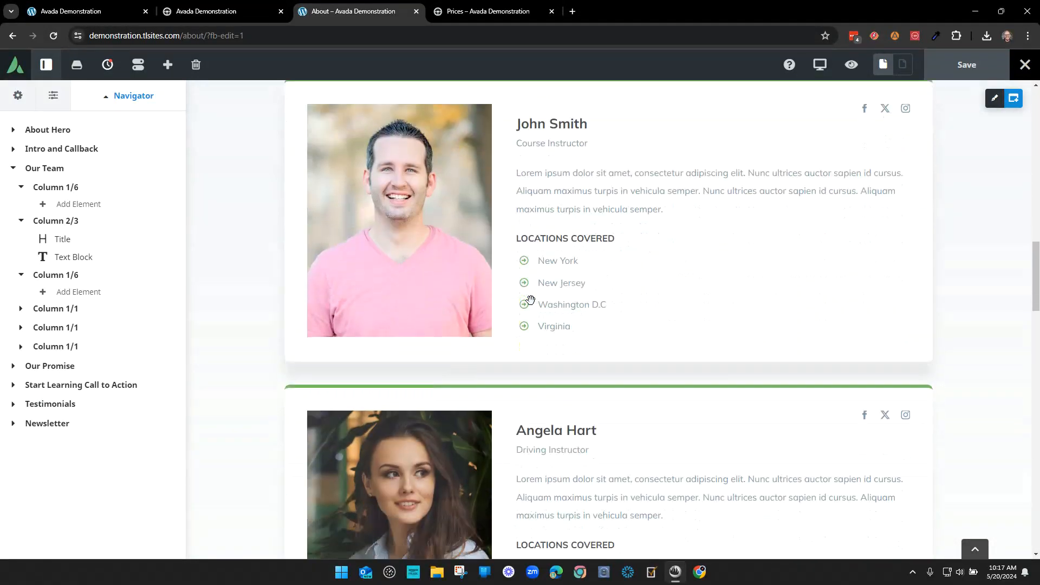
{"action": "scroll", "coordinate": [548, 315], "scroll_direction": "up", "scroll_amount": 10}
{"action": "scroll", "coordinate": [589, 318], "scroll_direction": "up", "scroll_amount": 1}
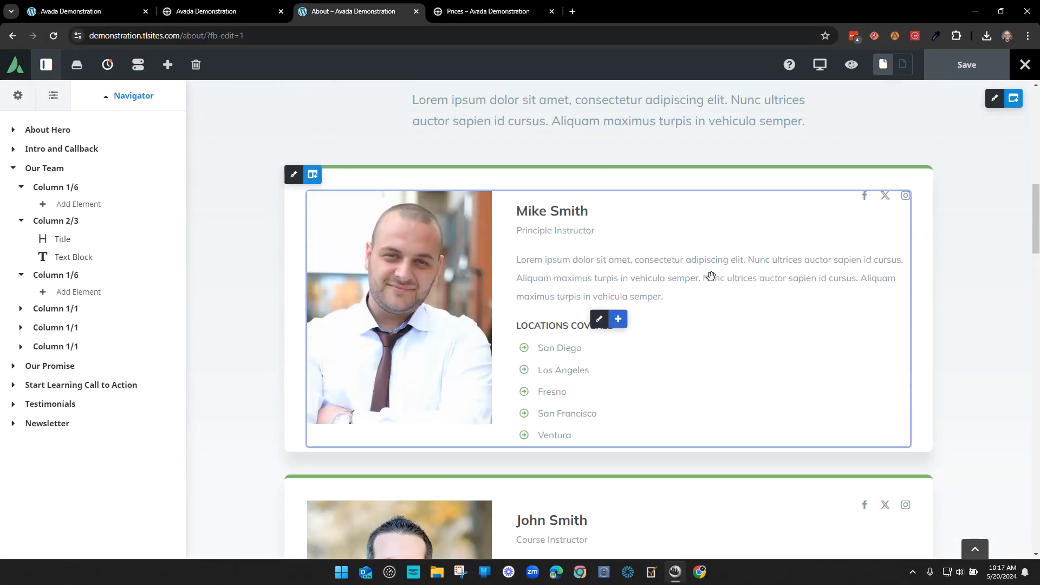
{"action": "scroll", "coordinate": [646, 318], "scroll_direction": "down", "scroll_amount": 3}
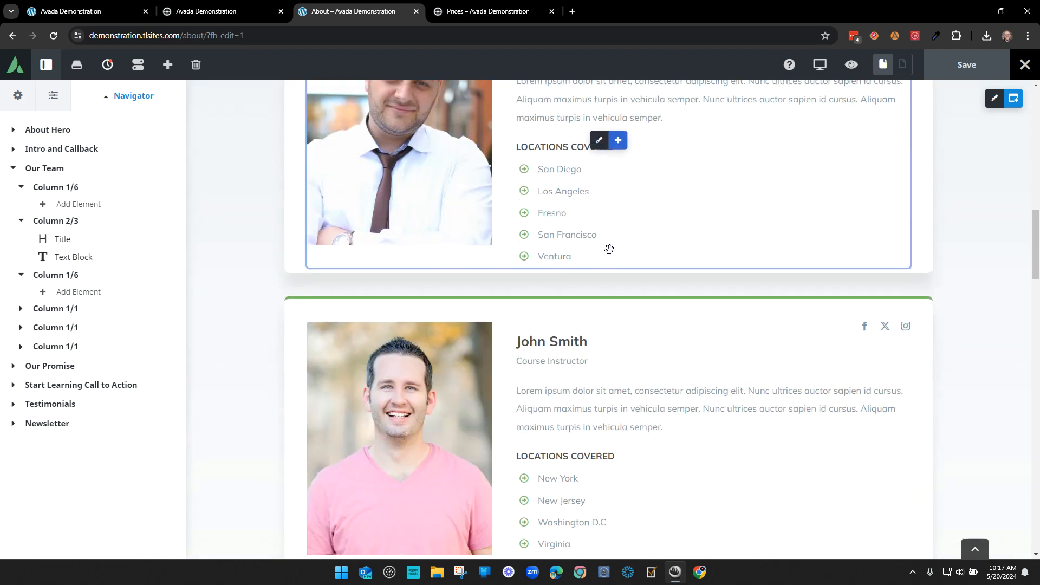
{"action": "scroll", "coordinate": [608, 246], "scroll_direction": "up", "scroll_amount": 3}
{"action": "scroll", "coordinate": [681, 366], "scroll_direction": "down", "scroll_amount": 4}
{"action": "scroll", "coordinate": [661, 367], "scroll_direction": "down", "scroll_amount": 6}
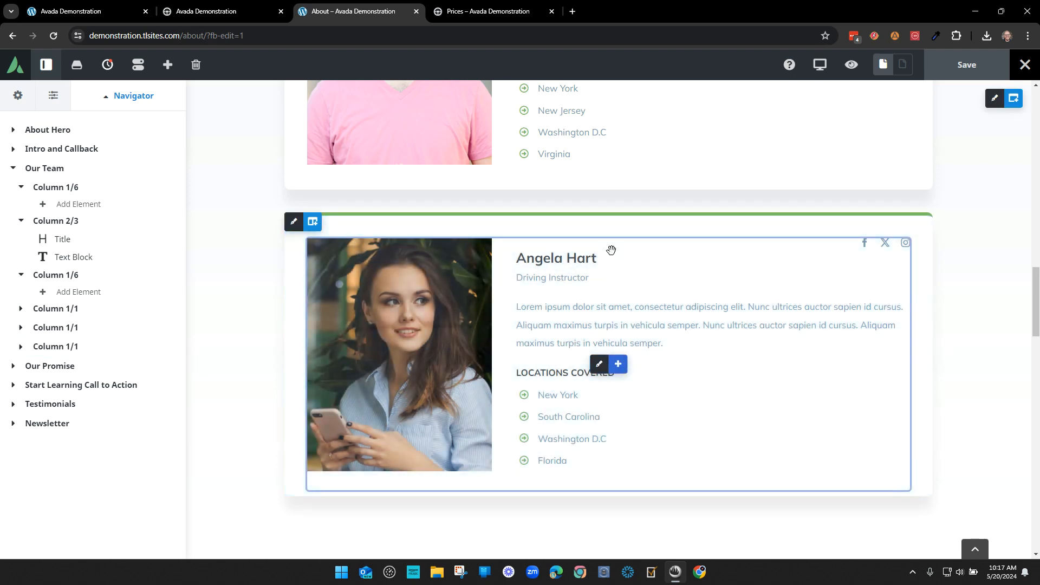
{"action": "scroll", "coordinate": [555, 317], "scroll_direction": "down", "scroll_amount": 4}
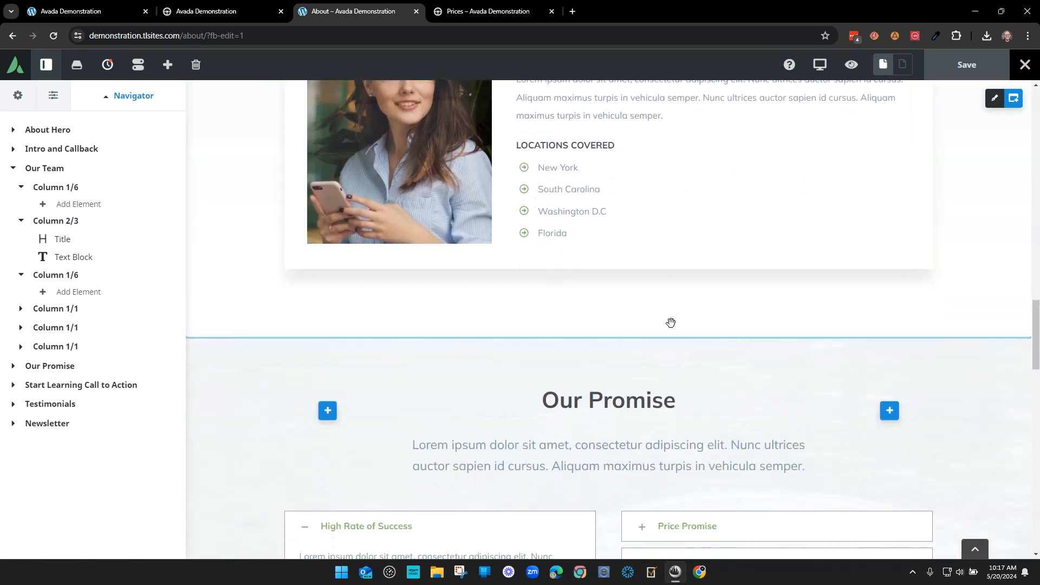
{"action": "scroll", "coordinate": [666, 323], "scroll_direction": "up", "scroll_amount": 4}
{"action": "scroll", "coordinate": [551, 362], "scroll_direction": "down", "scroll_amount": 3}
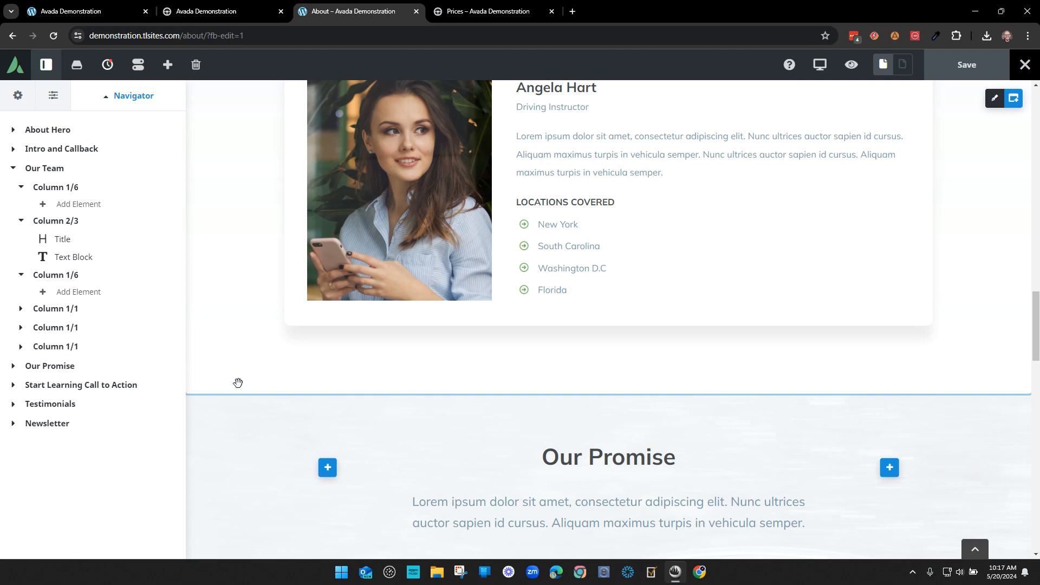
{"action": "left_click", "coordinate": [56, 347]}
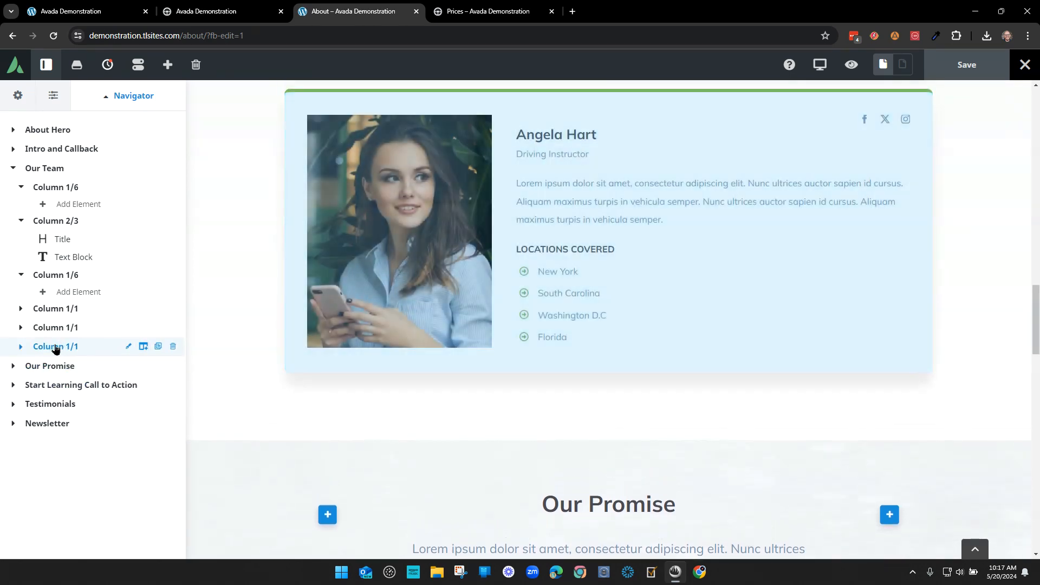
{"action": "left_click", "coordinate": [143, 346]}
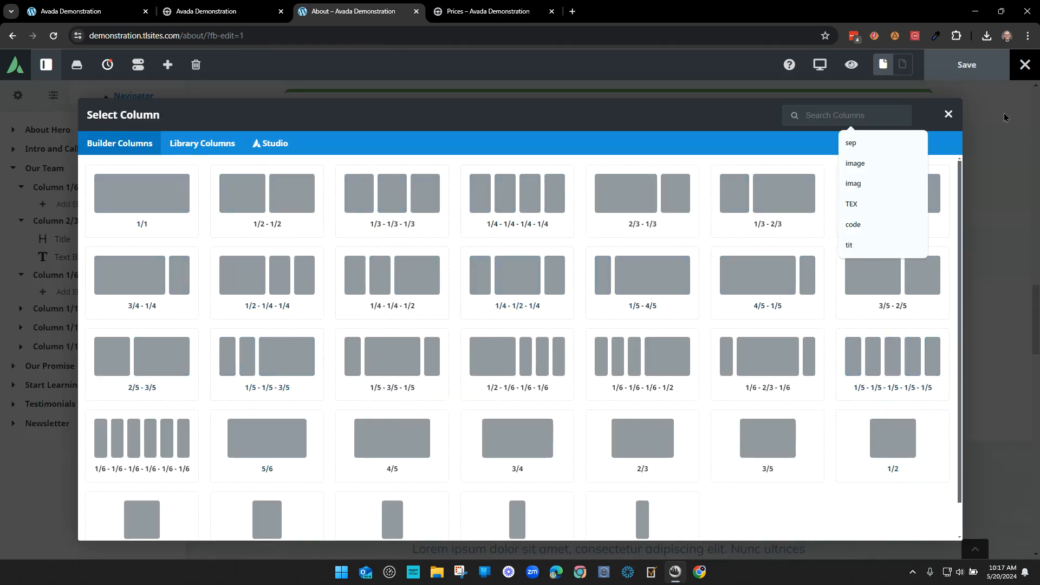
{"action": "left_click", "coordinate": [949, 115]}
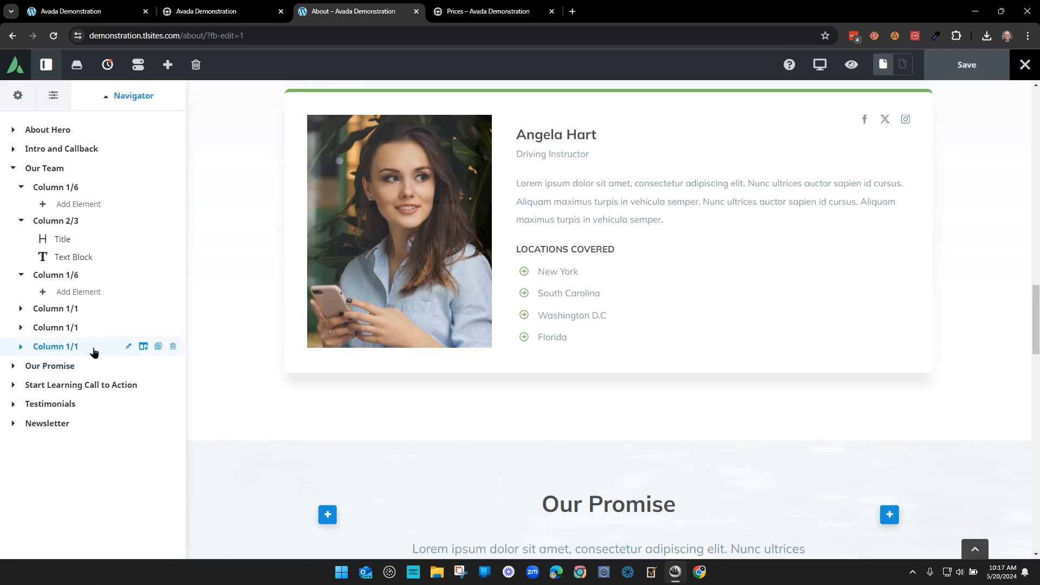
{"action": "left_click", "coordinate": [144, 347]}
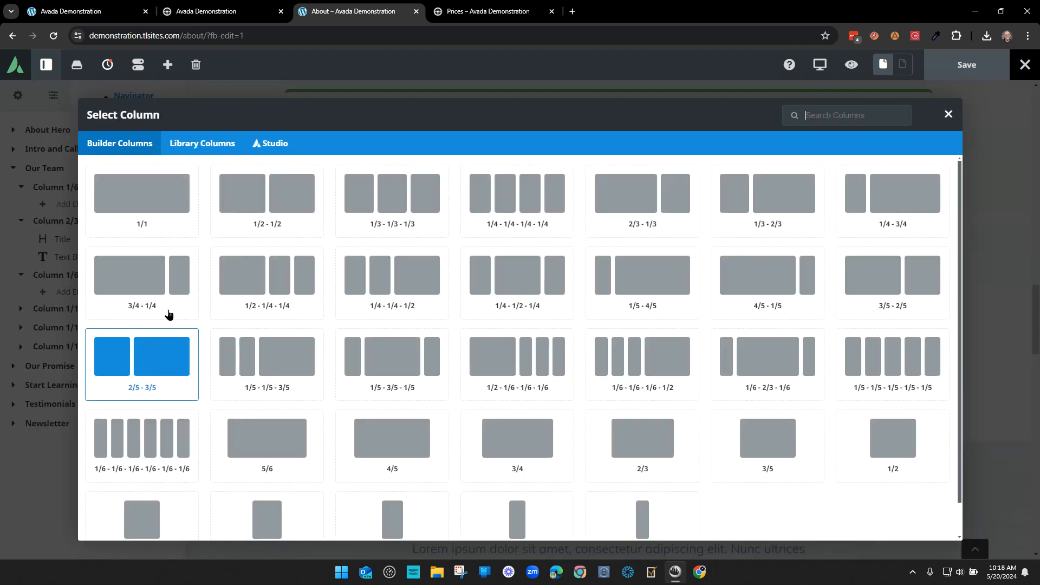
{"action": "left_click", "coordinate": [165, 195]}
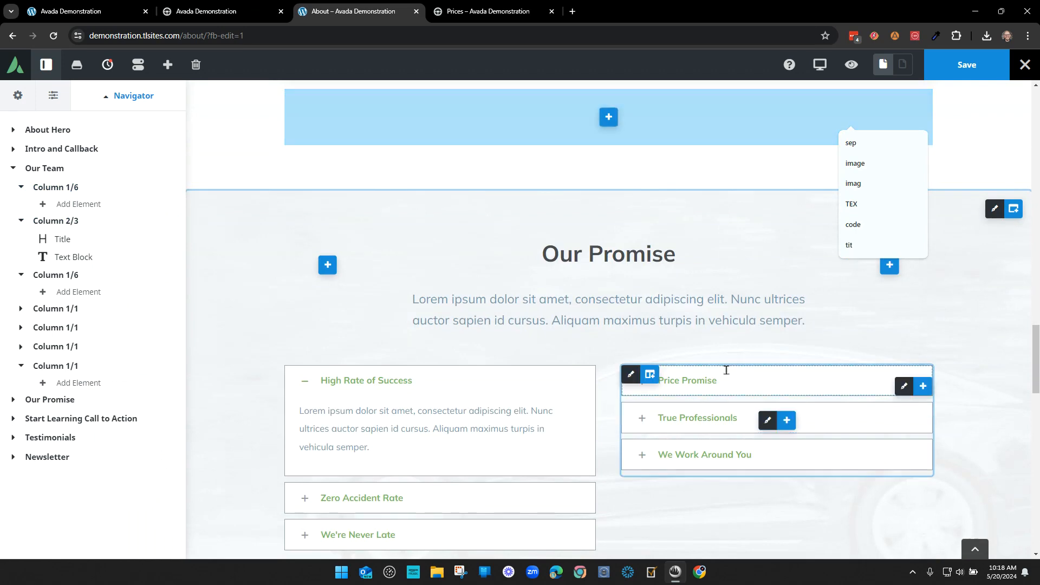
{"action": "scroll", "coordinate": [726, 363], "scroll_direction": "up", "scroll_amount": 4}
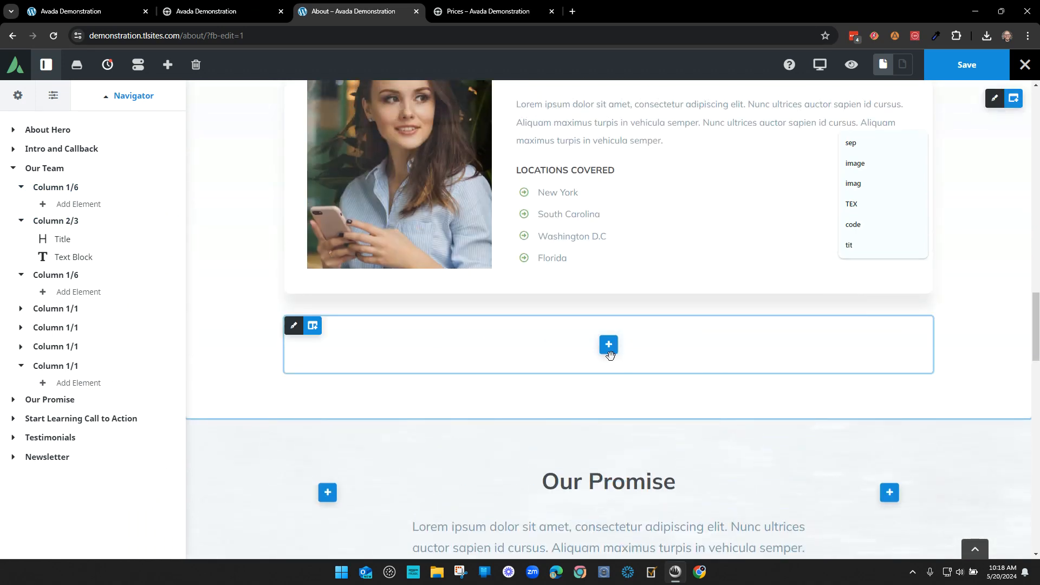
{"action": "left_click", "coordinate": [22, 349]}
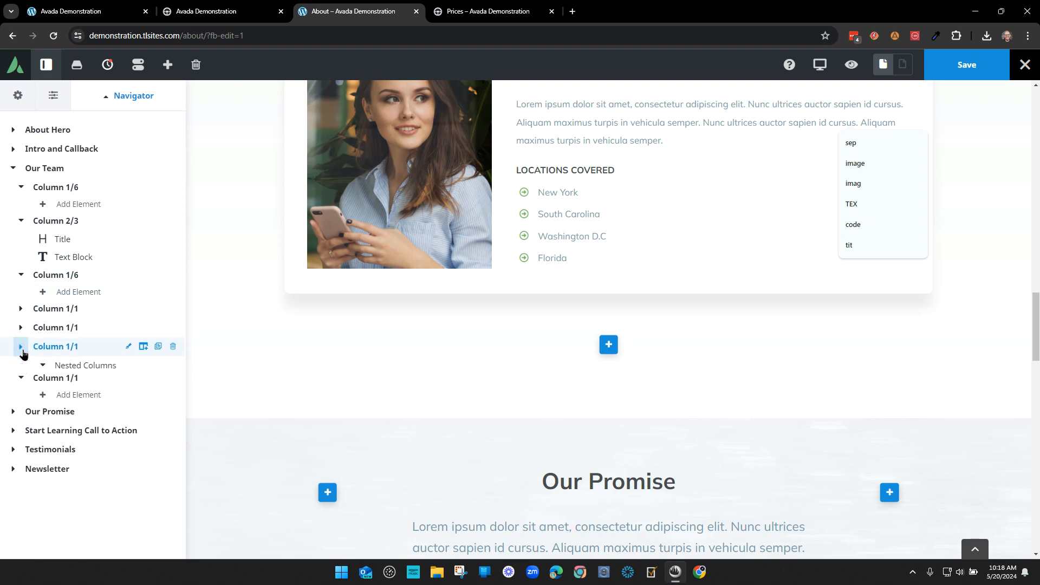
{"action": "scroll", "coordinate": [84, 278], "scroll_direction": "down", "scroll_amount": 2}
{"action": "left_click", "coordinate": [54, 327]}
{"action": "left_click", "coordinate": [50, 380]}
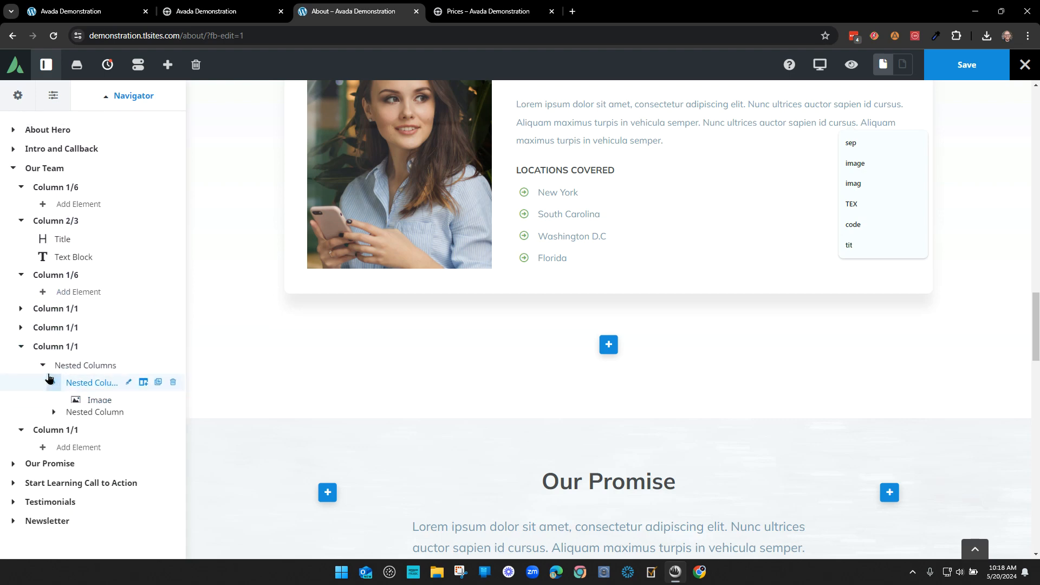
{"action": "left_click", "coordinate": [43, 365]}
{"action": "scroll", "coordinate": [666, 193], "scroll_direction": "up", "scroll_amount": 1}
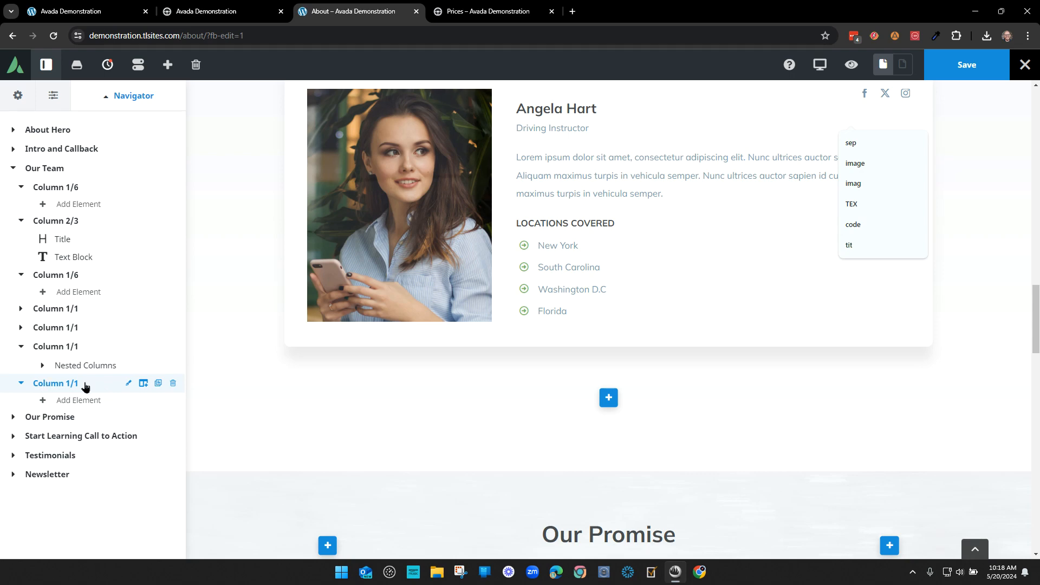
{"action": "left_click", "coordinate": [173, 383]}
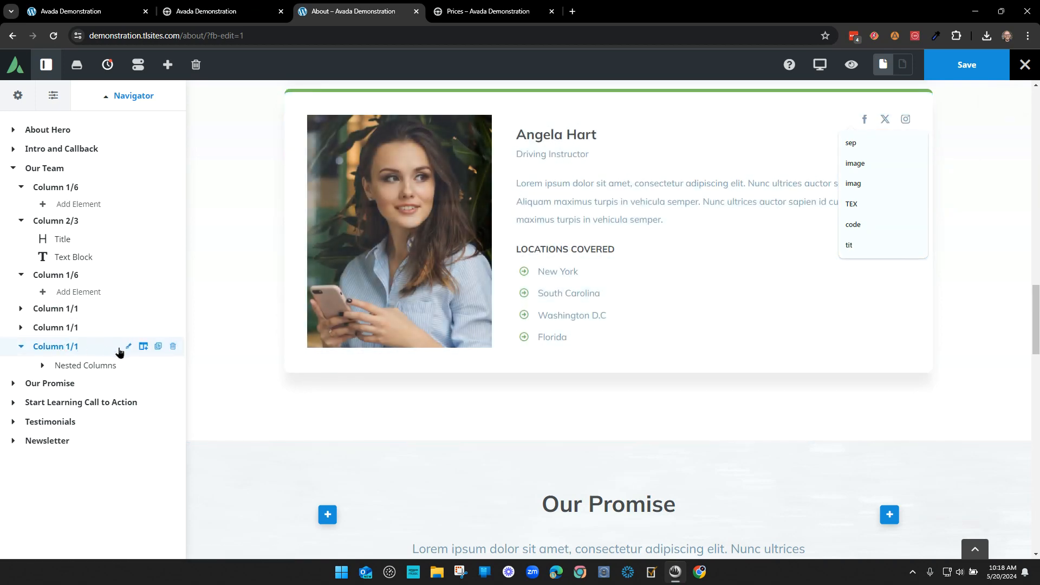
{"action": "left_click", "coordinate": [158, 347]}
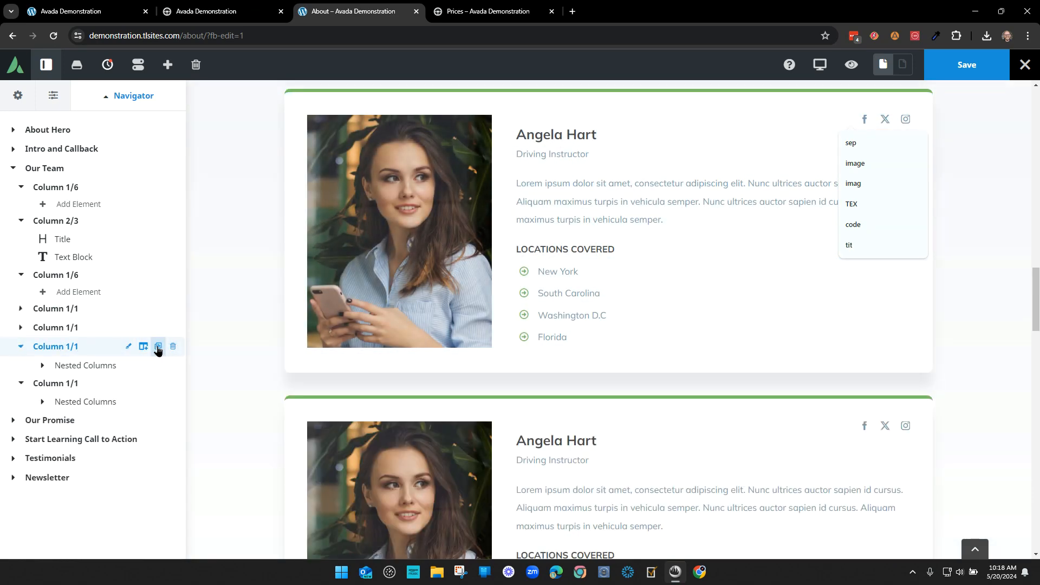
{"action": "left_click", "coordinate": [20, 347]}
{"action": "left_click", "coordinate": [42, 384]}
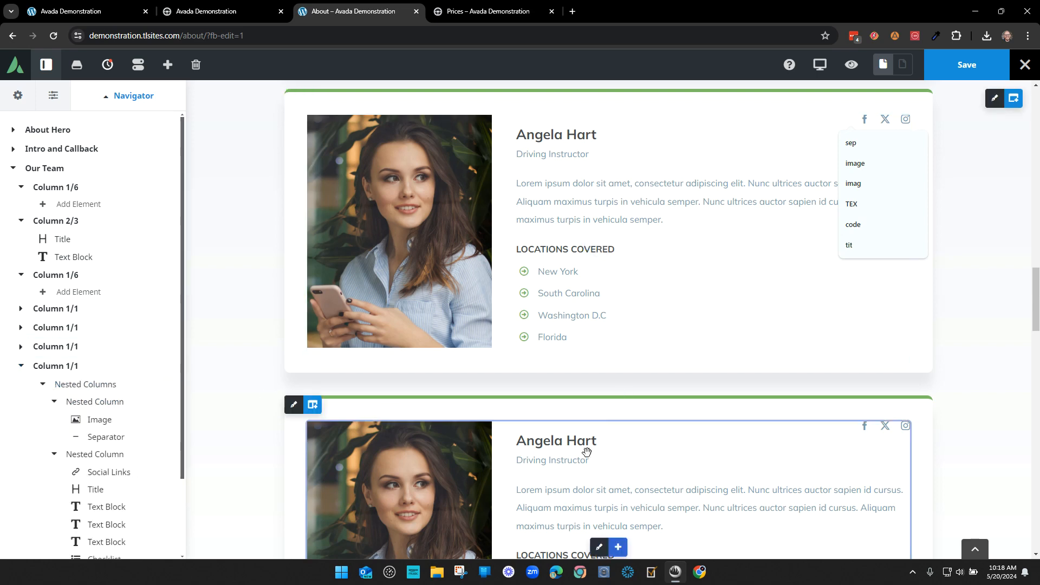
{"action": "scroll", "coordinate": [534, 460], "scroll_direction": "down", "scroll_amount": 3}
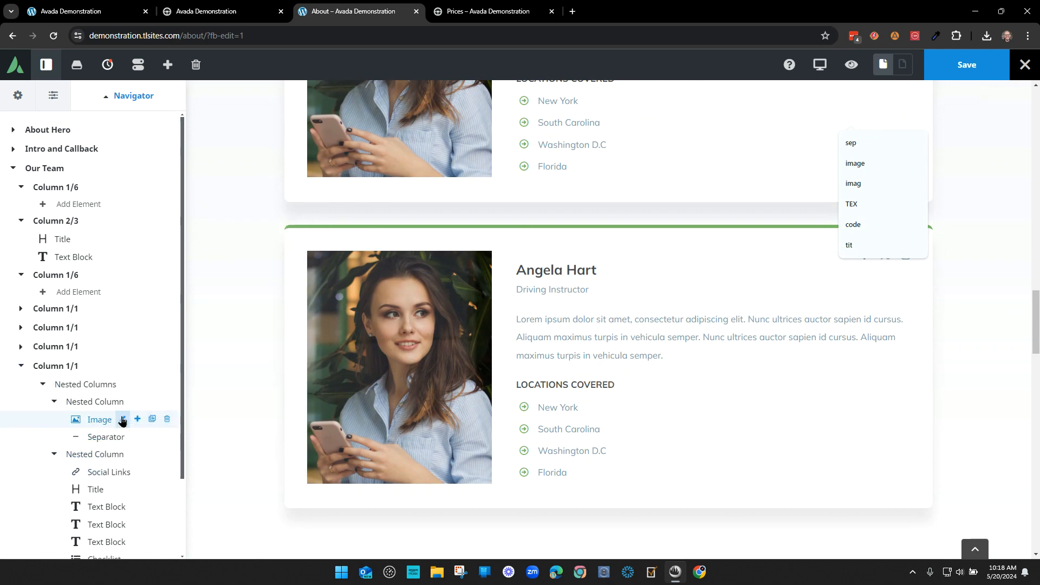
{"action": "left_click", "coordinate": [122, 419]}
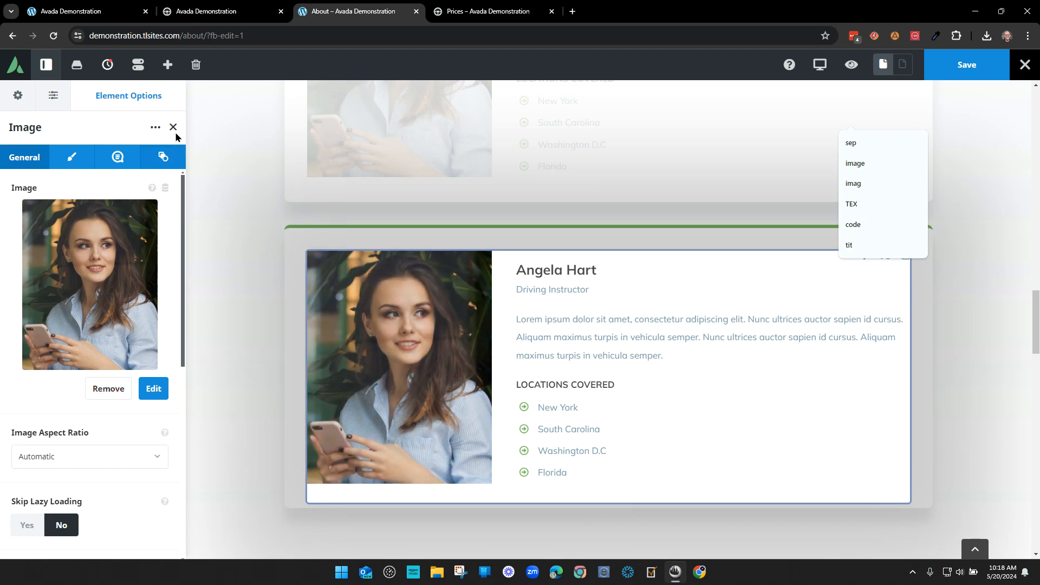
{"action": "left_click", "coordinate": [173, 127]}
{"action": "scroll", "coordinate": [139, 414], "scroll_direction": "down", "scroll_amount": 3}
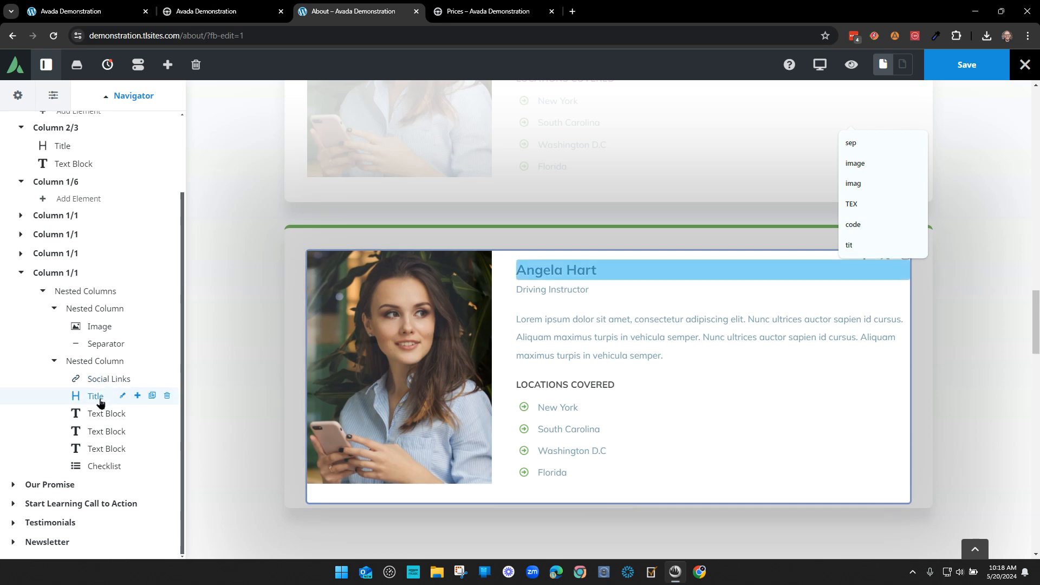
{"action": "left_click", "coordinate": [123, 395]}
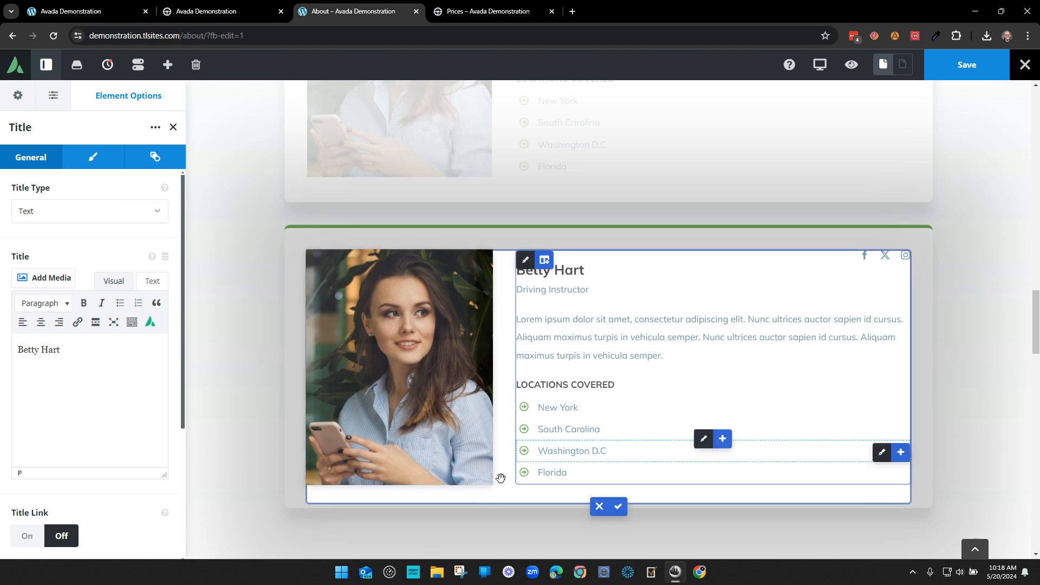
{"action": "left_click", "coordinate": [174, 129]}
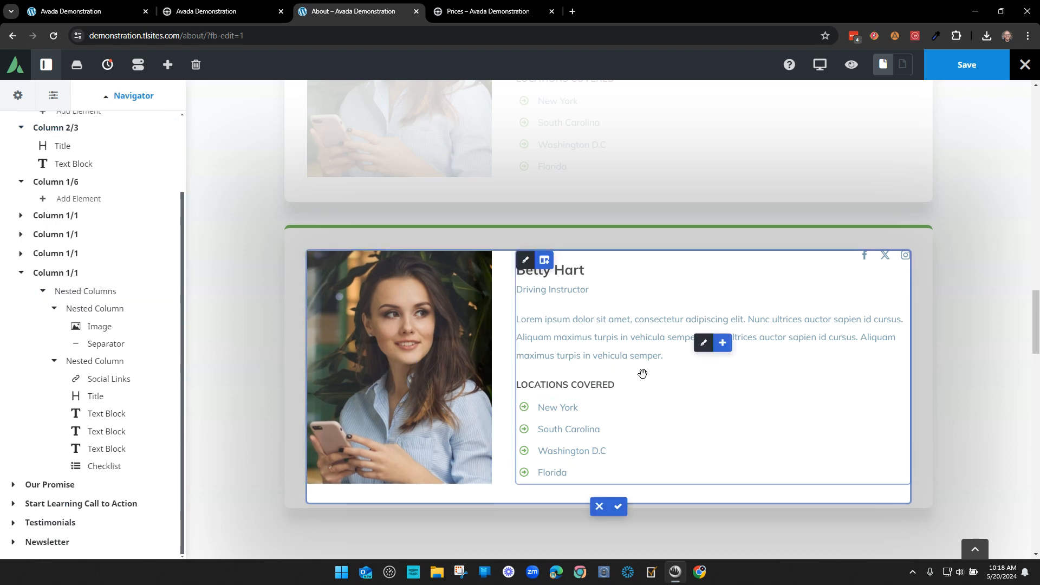
{"action": "left_click", "coordinate": [618, 507]}
- Expand Our Promise in the structure tree and open the left Toggles element
{"action": "scroll", "coordinate": [650, 401], "scroll_direction": "up", "scroll_amount": 1}
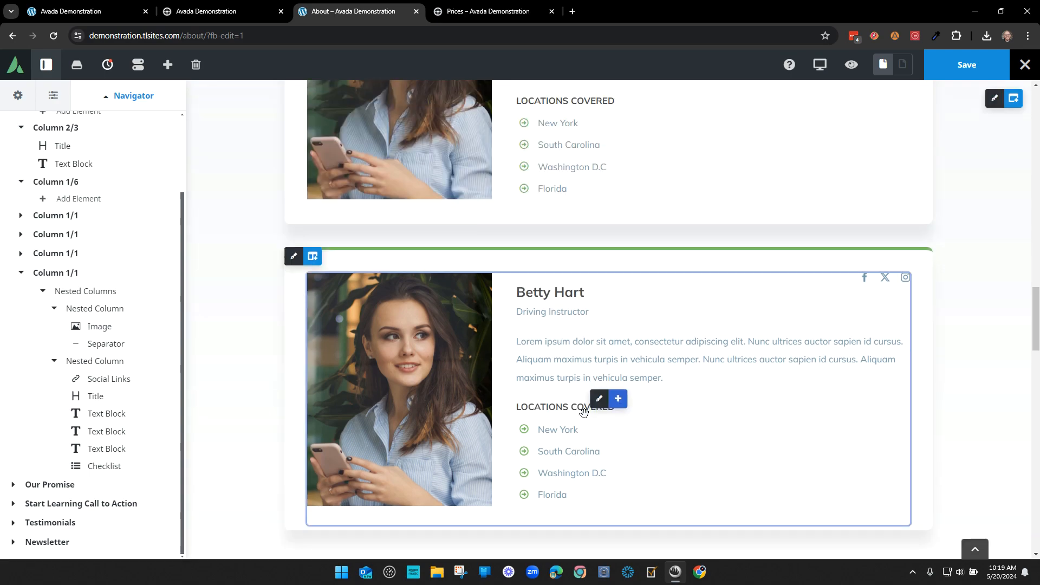
{"action": "scroll", "coordinate": [725, 417], "scroll_direction": "down", "scroll_amount": 12}
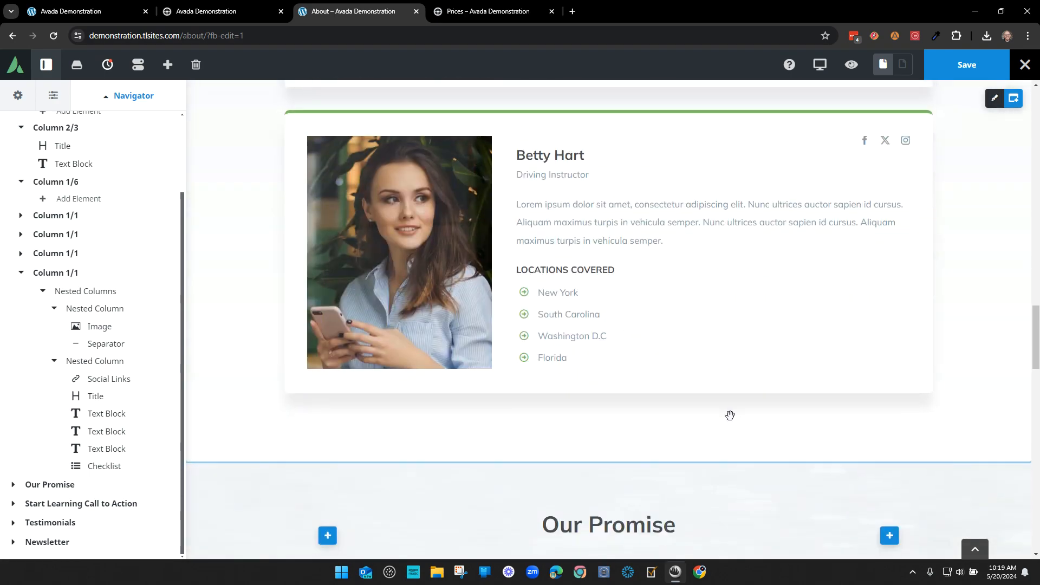
{"action": "scroll", "coordinate": [722, 420], "scroll_direction": "down", "scroll_amount": 4}
{"action": "scroll", "coordinate": [720, 417], "scroll_direction": "up", "scroll_amount": 2}
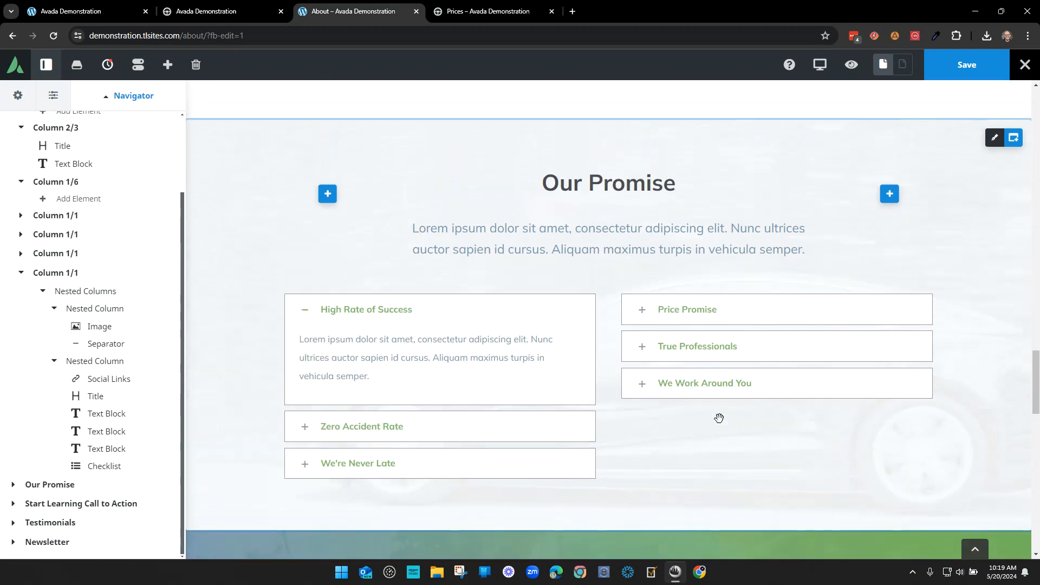
{"action": "scroll", "coordinate": [20, 260], "scroll_direction": "up", "scroll_amount": 2}
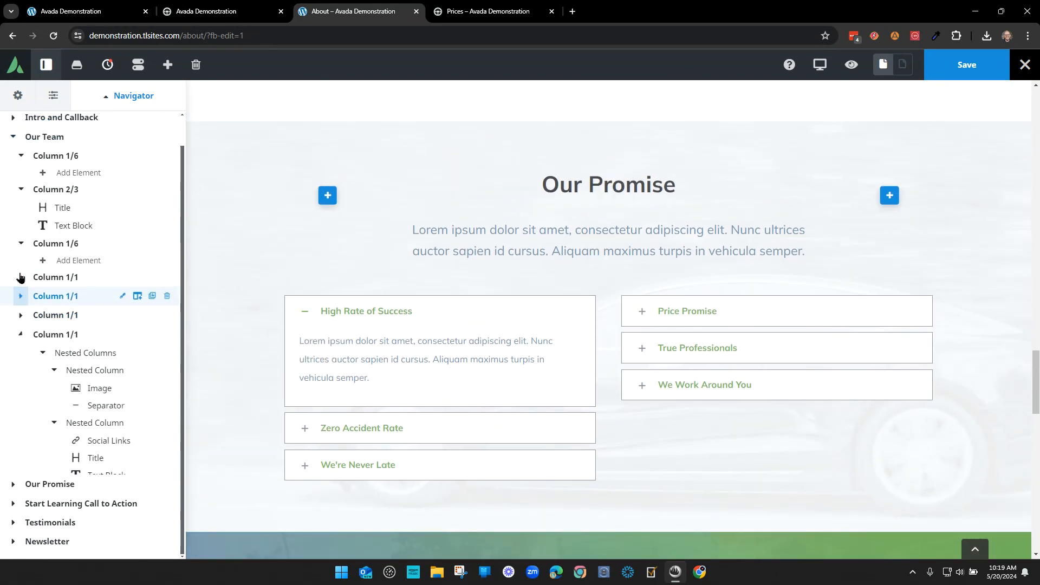
{"action": "left_click", "coordinate": [25, 344]}
{"action": "left_click", "coordinate": [14, 386]}
{"action": "scroll", "coordinate": [76, 313], "scroll_direction": "down", "scroll_amount": 3}
{"action": "left_click", "coordinate": [21, 309]}
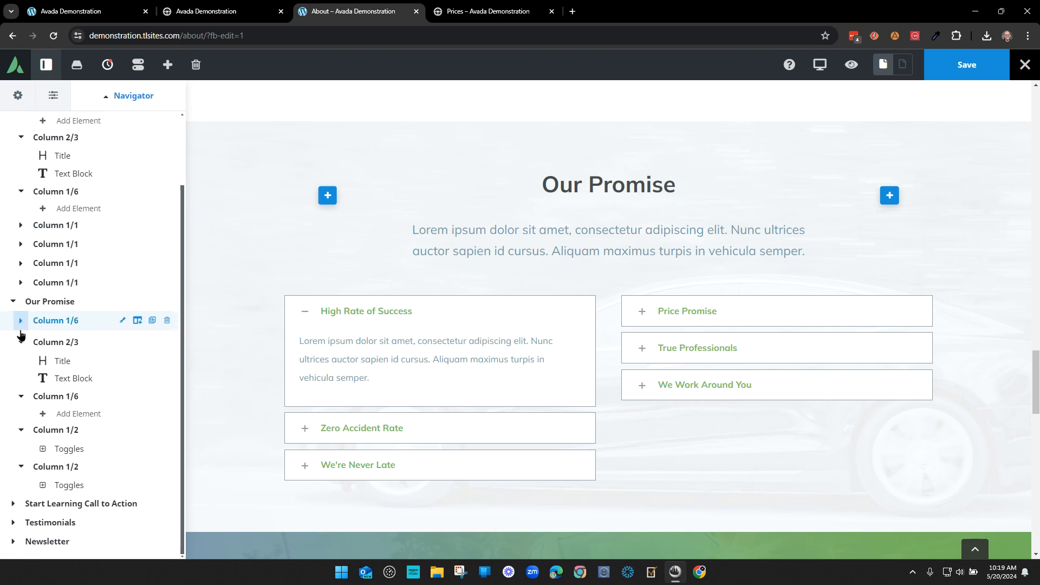
{"action": "left_click", "coordinate": [20, 343]}
{"action": "left_click", "coordinate": [19, 396]}
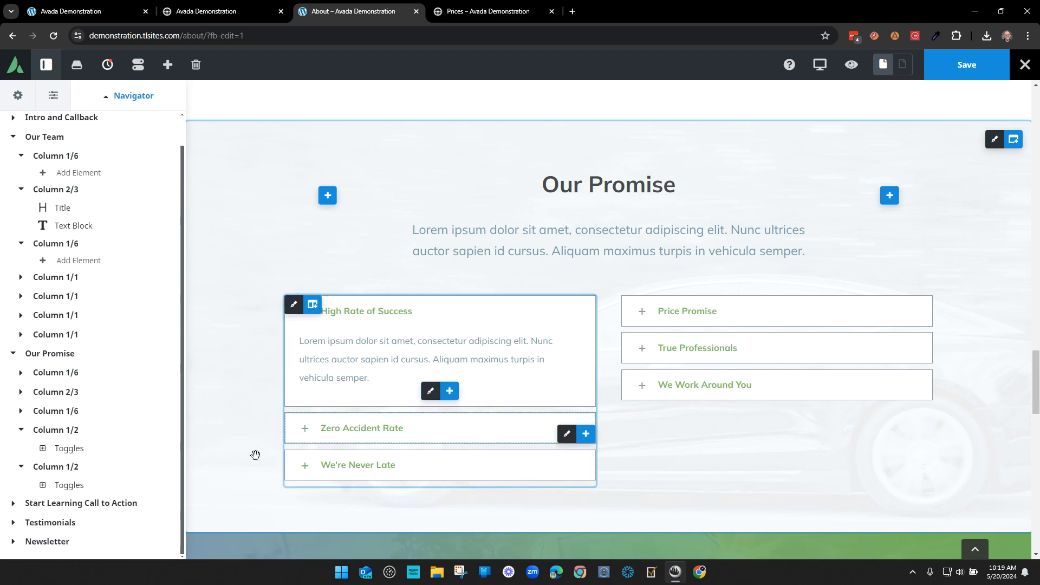
{"action": "left_click", "coordinate": [123, 450]}
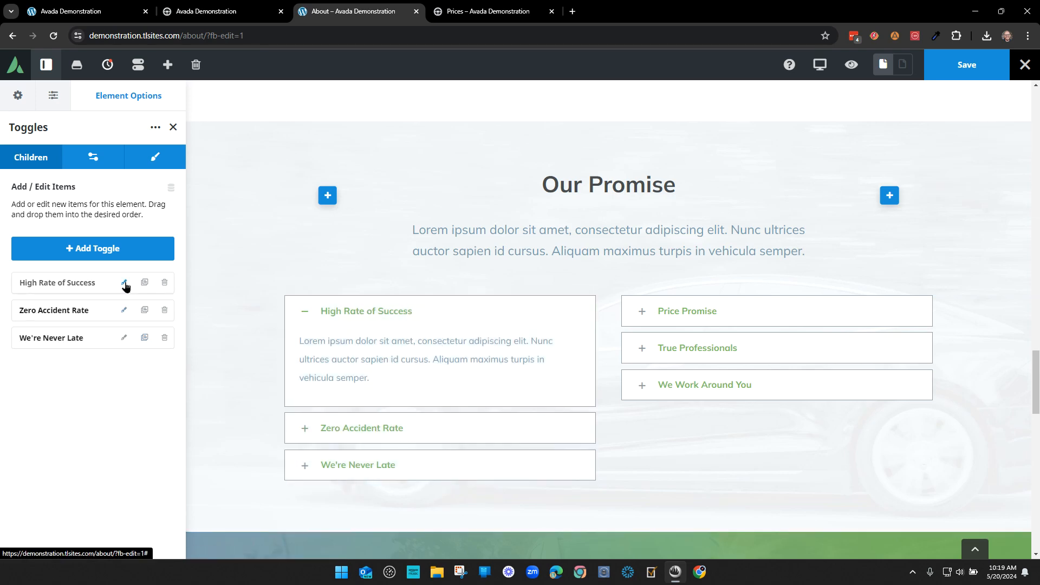
- Clone We're Never Late, retitle it High Standard of Excellence, and place it third
{"action": "left_click", "coordinate": [145, 337]}
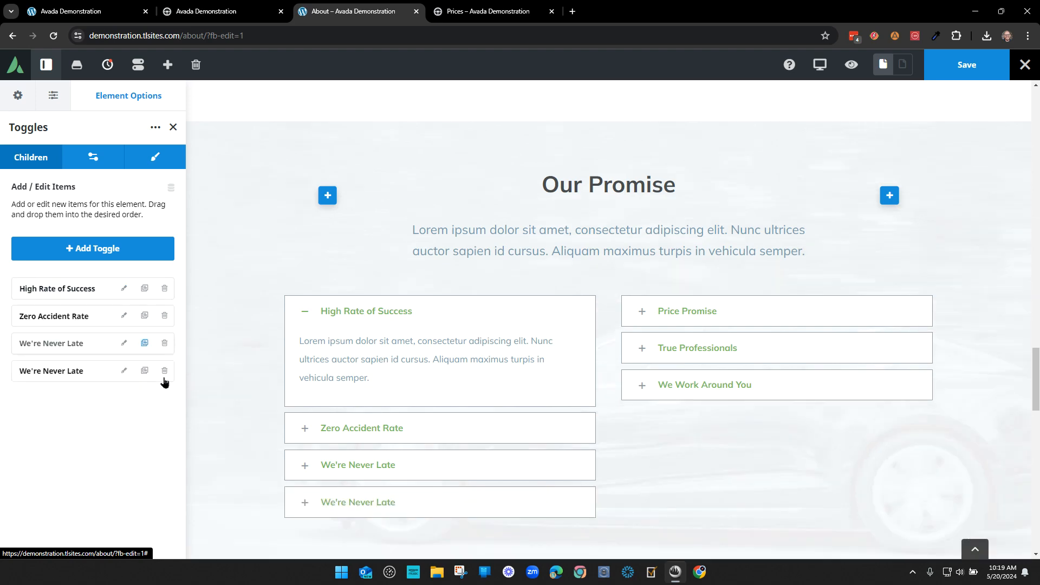
{"action": "left_click", "coordinate": [124, 365]}
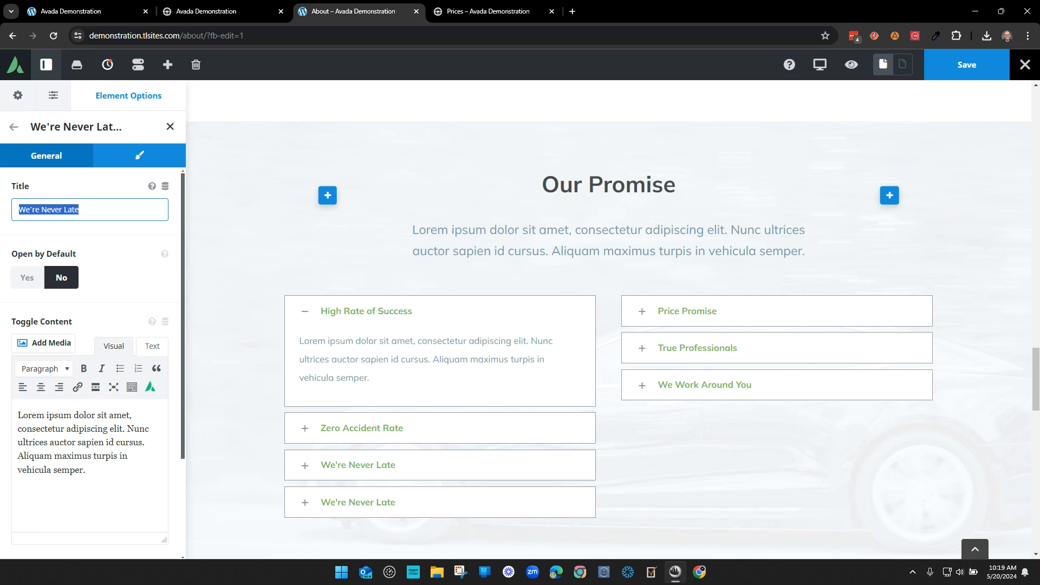
{"action": "type", "text": "High Standard of Excellence"}
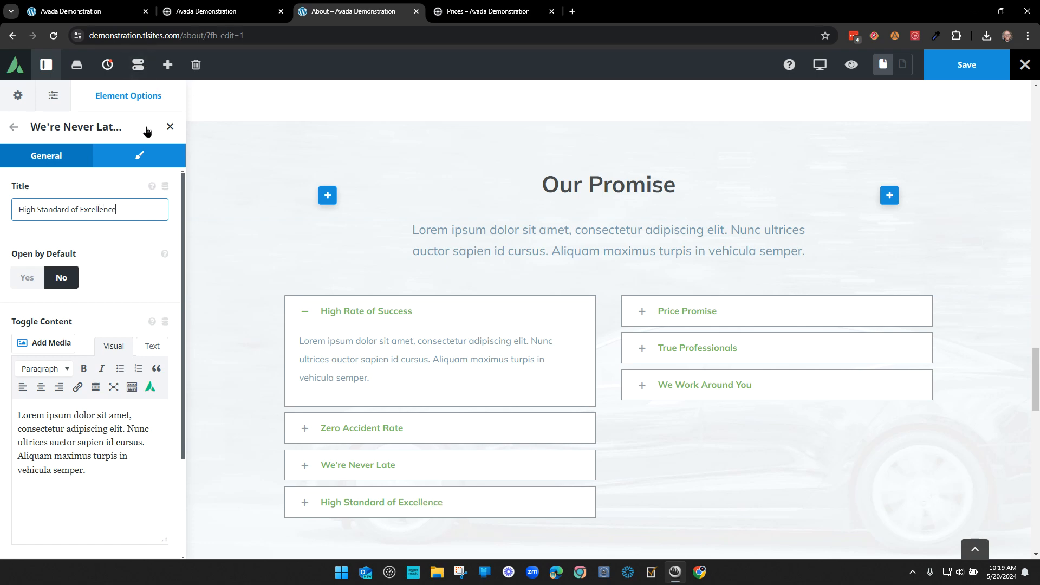
{"action": "left_click", "coordinate": [12, 128]}
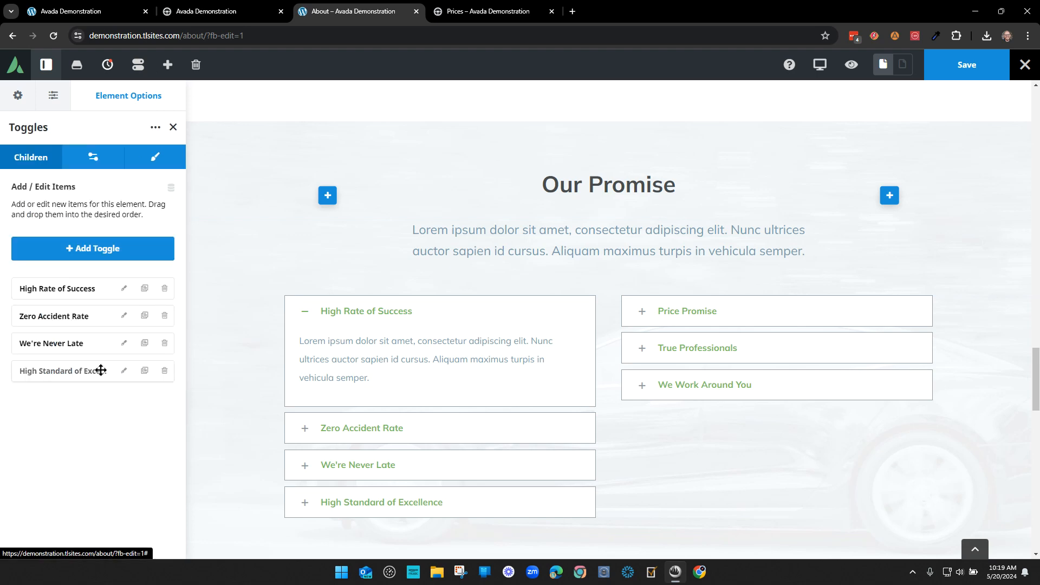
{"action": "left_click_drag", "start_coordinate": [70, 368], "coordinate": [76, 286]}
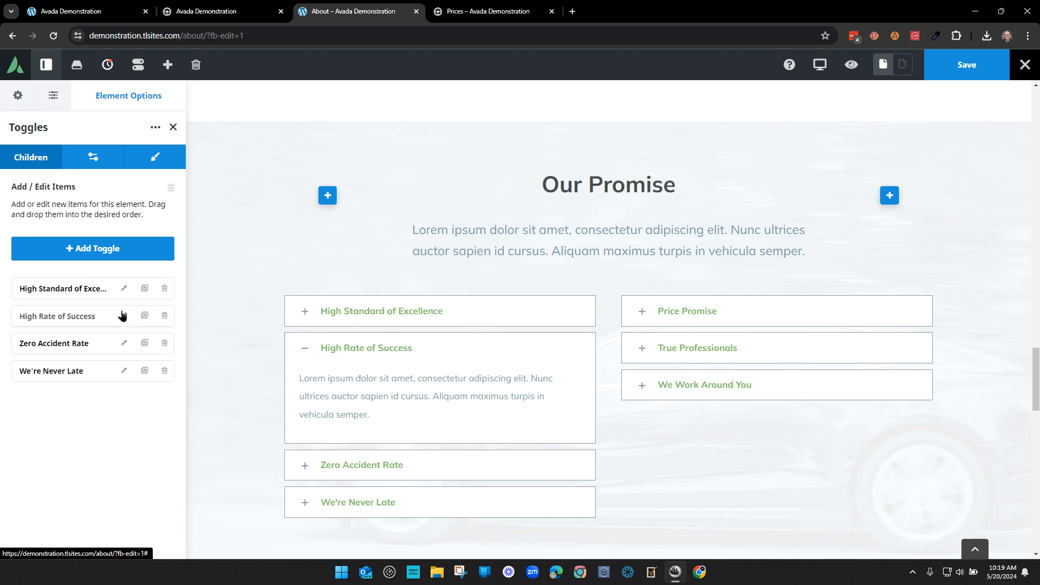
{"action": "left_click_drag", "start_coordinate": [53, 285], "coordinate": [72, 344]}
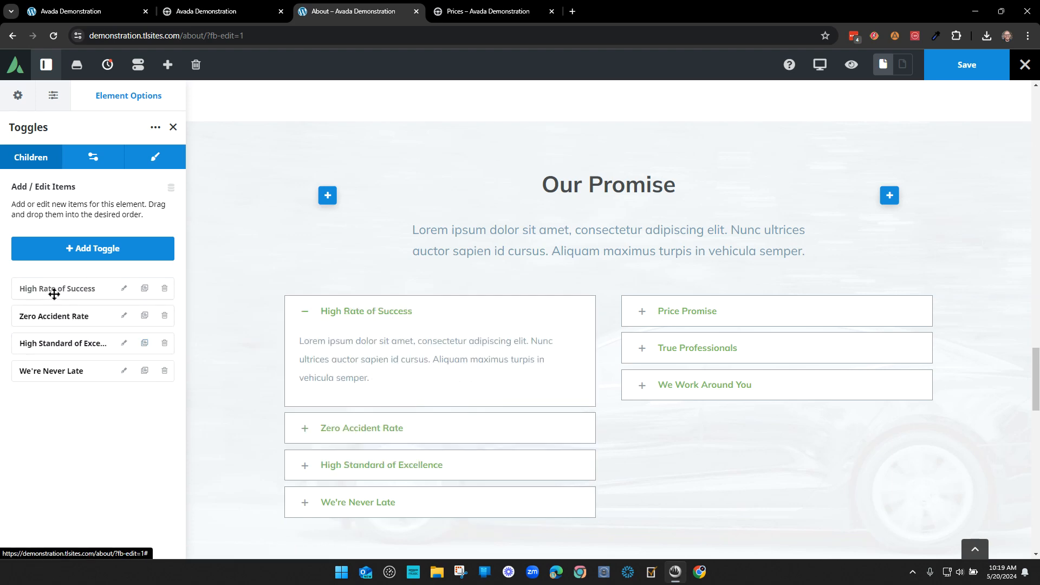
{"action": "left_click", "coordinate": [123, 288]}
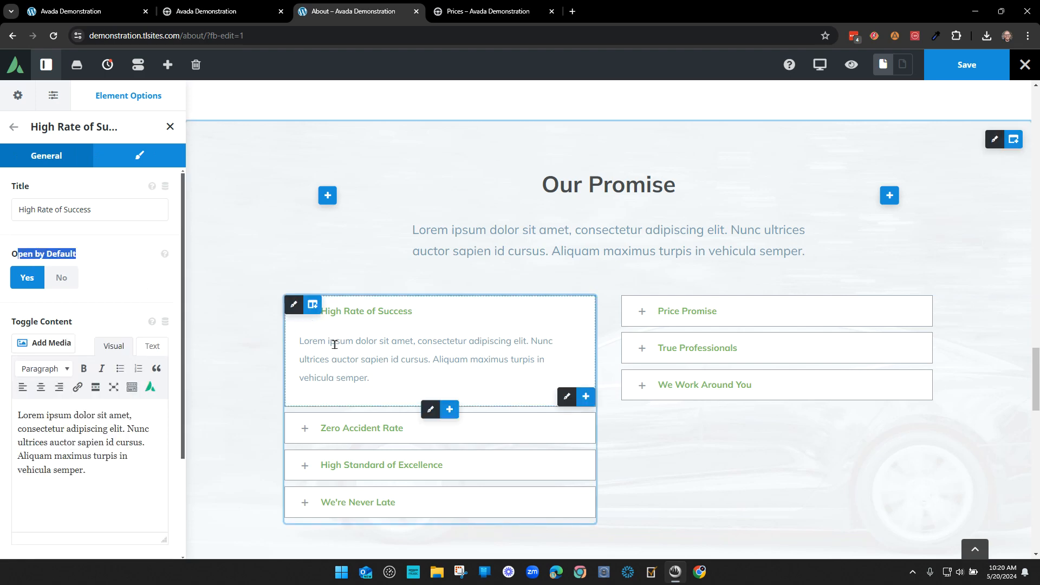
- Keep High Rate of Success open by default, set We Work Around You open by default, and save
{"action": "left_click", "coordinate": [61, 277]}
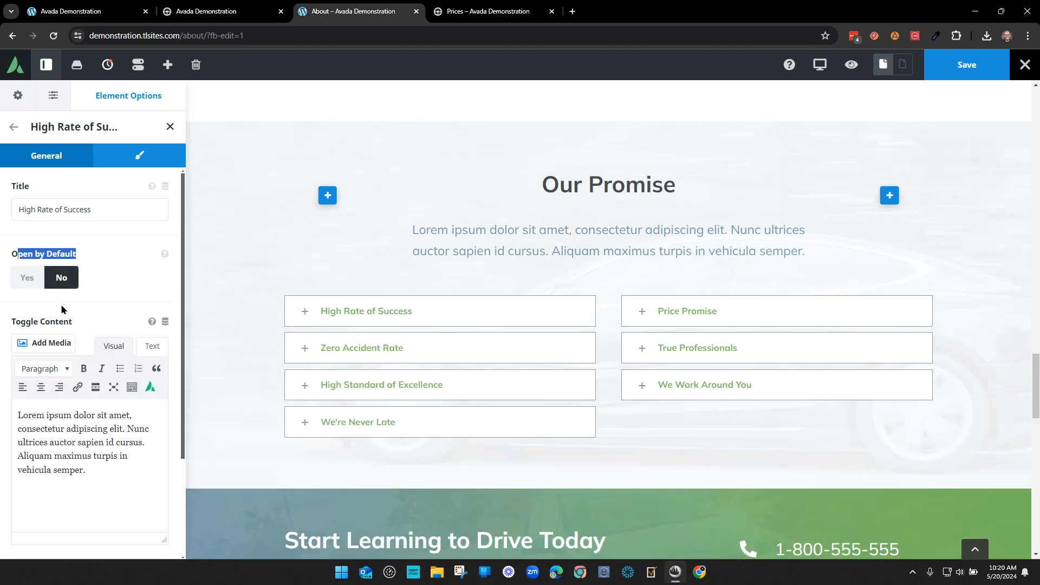
{"action": "left_click", "coordinate": [27, 278]}
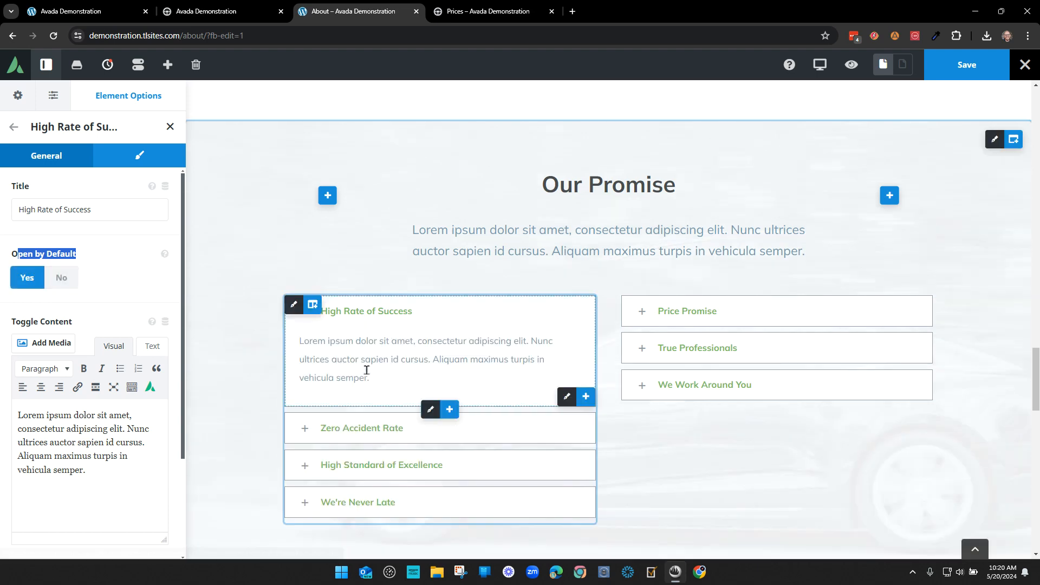
{"action": "left_click", "coordinate": [169, 128]}
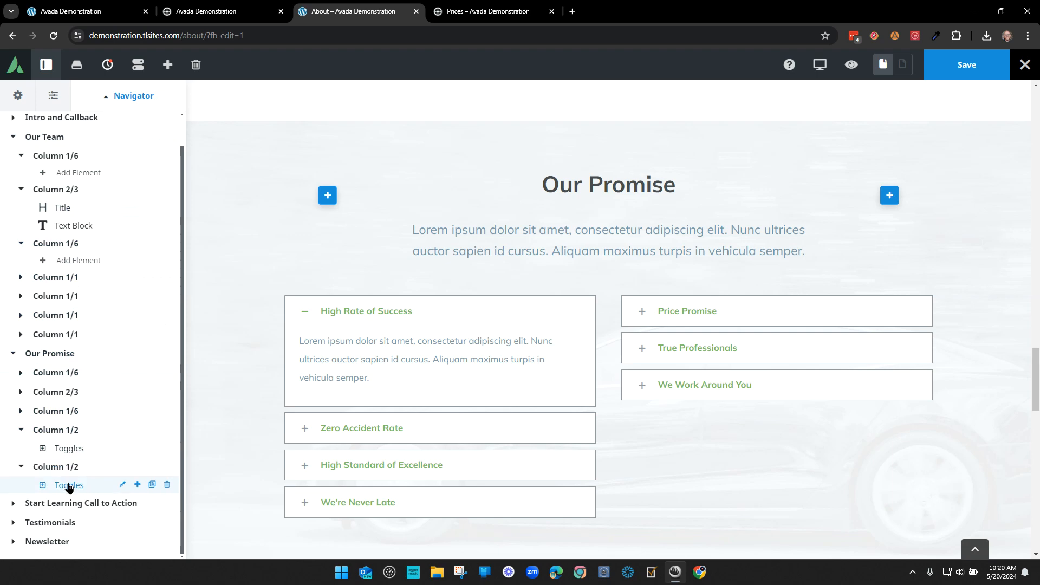
{"action": "left_click", "coordinate": [122, 485]}
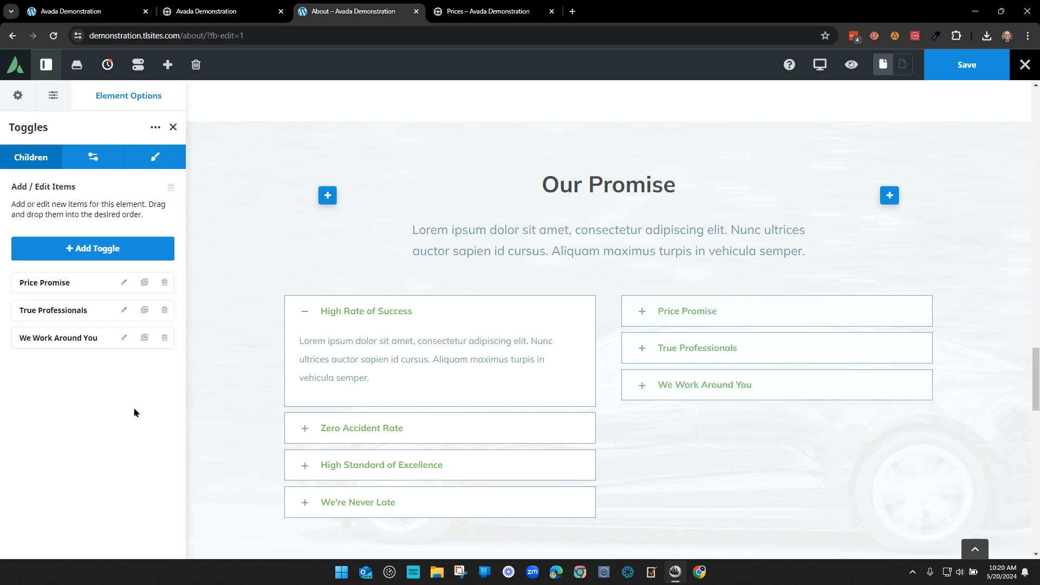
{"action": "left_click", "coordinate": [121, 337]}
{"action": "left_click", "coordinate": [27, 278]}
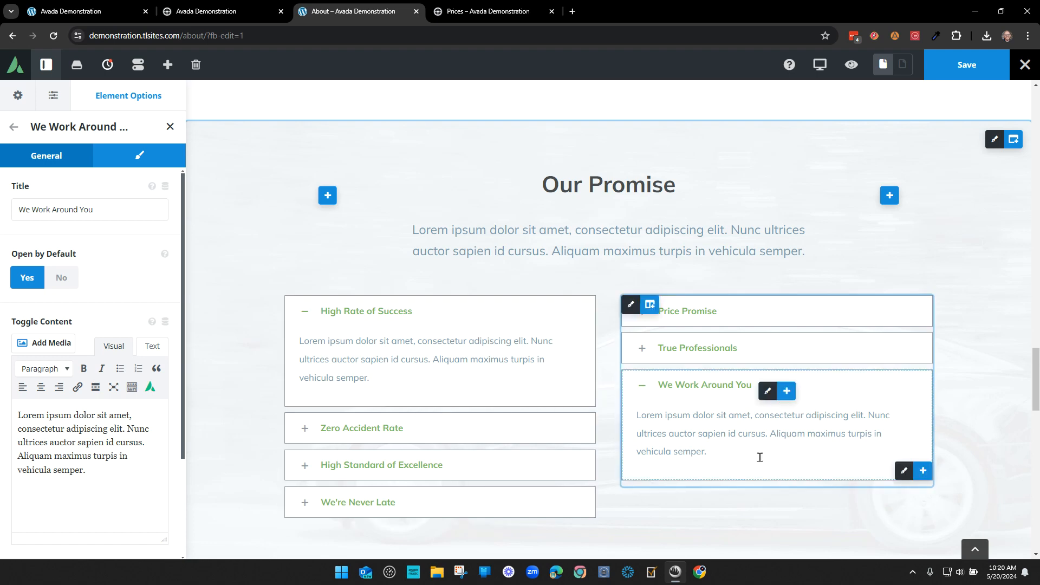
{"action": "left_click", "coordinate": [966, 64]}
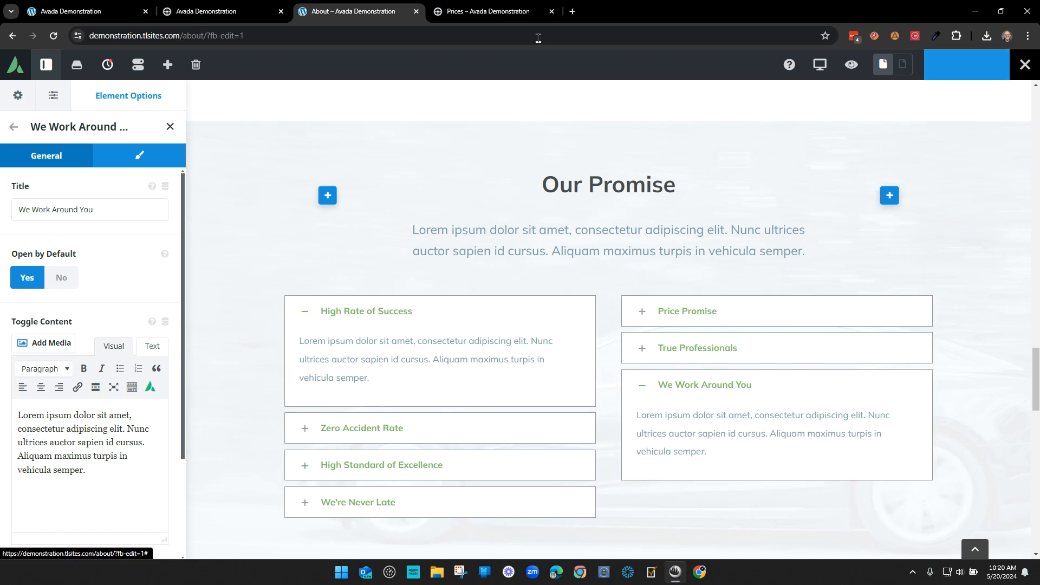
- On the live About page, collapse the We Work Around You, Price Promise and True Professionals toggles, then return to the editor
{"action": "mouse_move", "coordinate": [1018, 68]}
{"action": "left_click", "coordinate": [961, 88]}
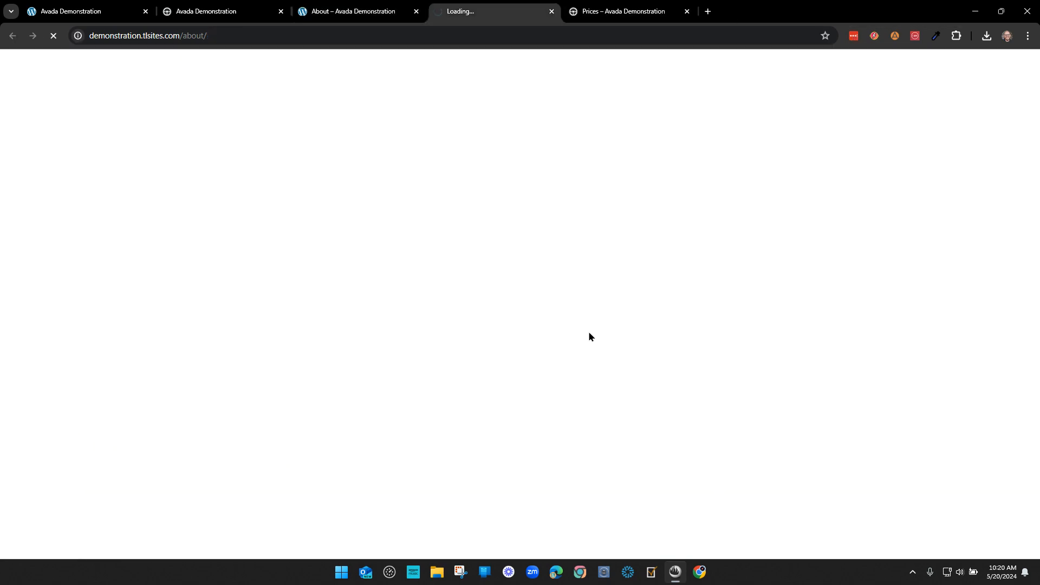
{"action": "scroll", "coordinate": [649, 317], "scroll_direction": "down", "scroll_amount": 6}
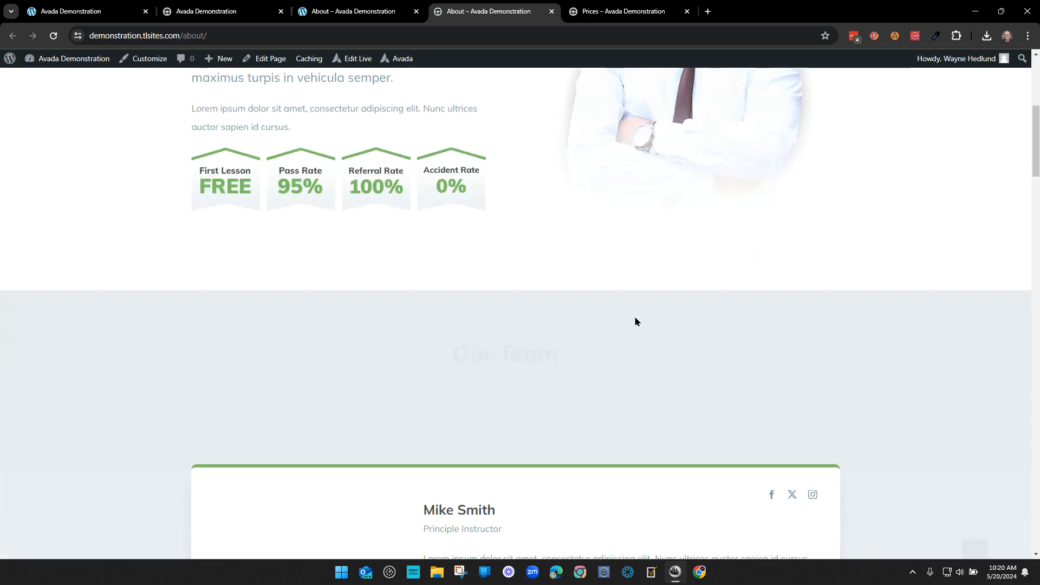
{"action": "scroll", "coordinate": [636, 321], "scroll_direction": "down", "scroll_amount": 20}
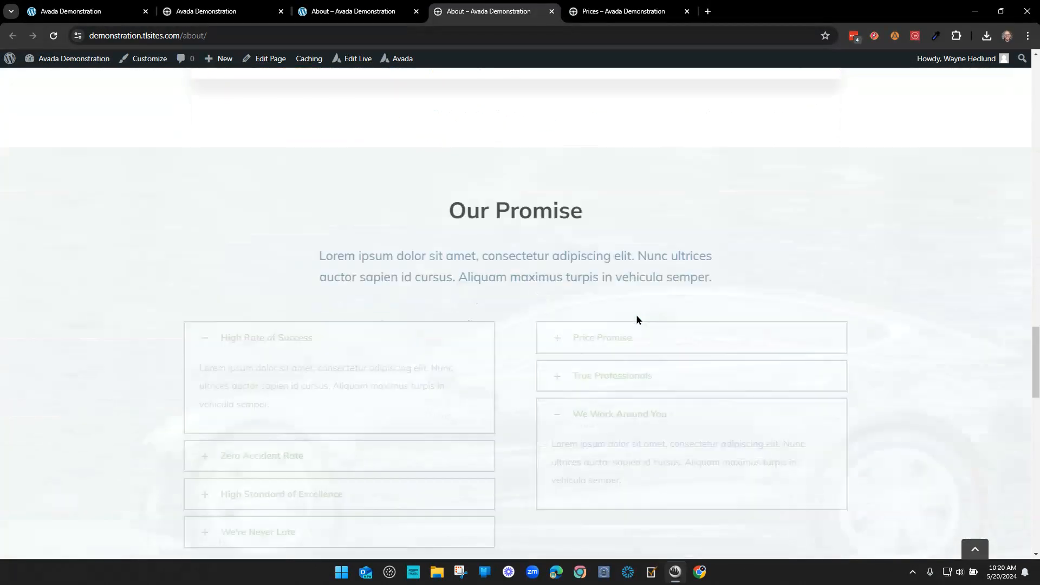
{"action": "scroll", "coordinate": [637, 318], "scroll_direction": "down", "scroll_amount": 5}
{"action": "scroll", "coordinate": [628, 303], "scroll_direction": "up", "scroll_amount": 3}
{"action": "left_click", "coordinate": [551, 348]}
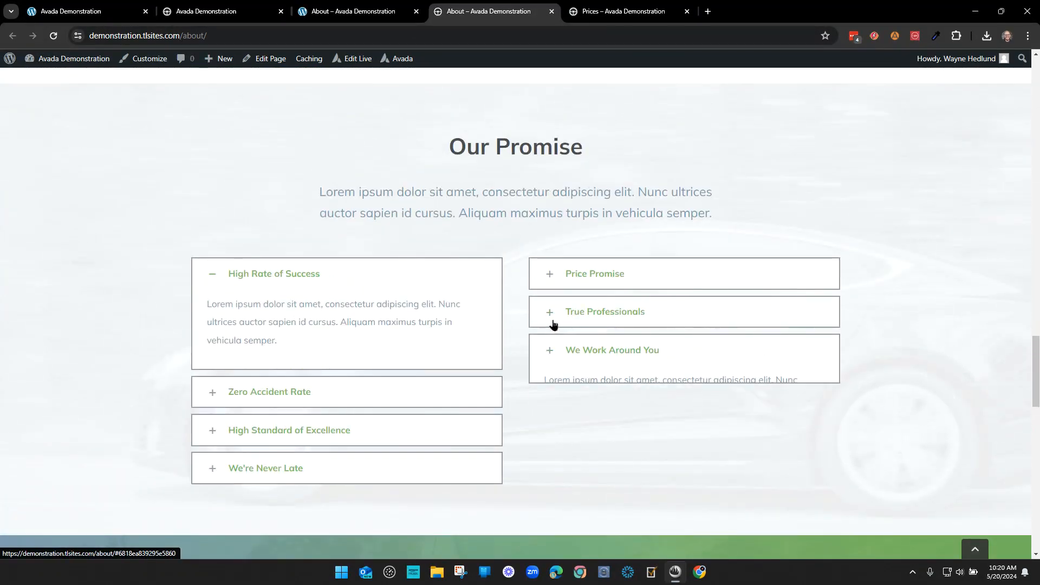
{"action": "left_click", "coordinate": [553, 320]}
{"action": "left_click", "coordinate": [556, 282]}
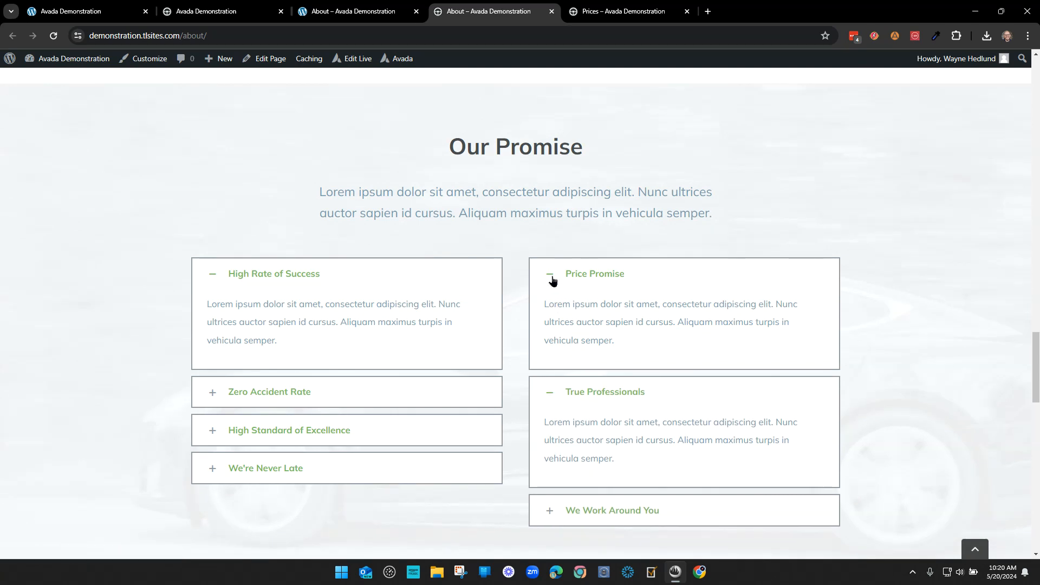
{"action": "left_click", "coordinate": [552, 280]}
{"action": "left_click", "coordinate": [552, 313]}
{"action": "key", "text": "ctrl+shift+Tab"}
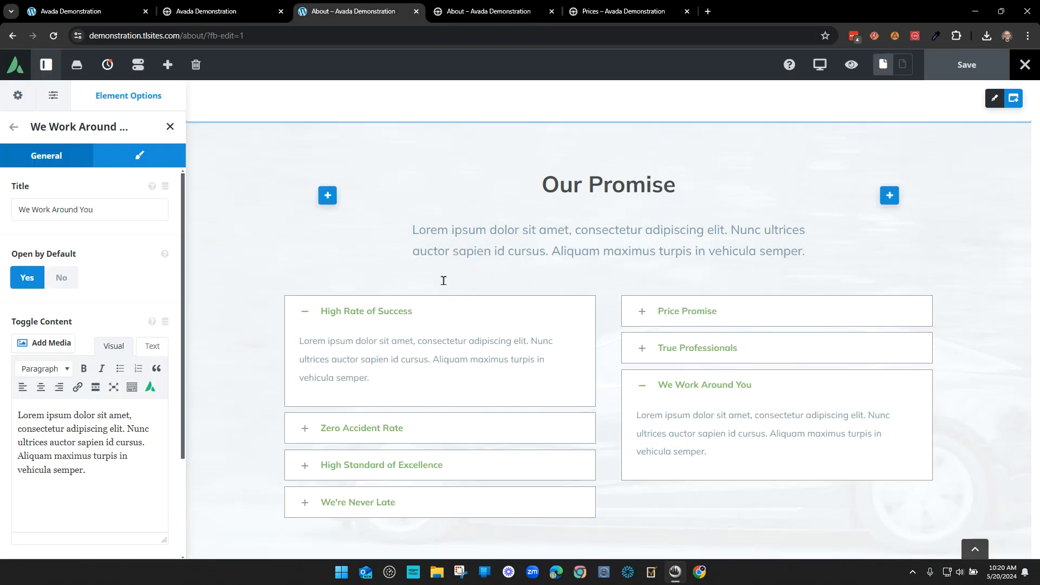
- Open the left Our Promise Toggles and try an apple Inactive Icon, then revert to plus icons
{"action": "left_click", "coordinate": [170, 128]}
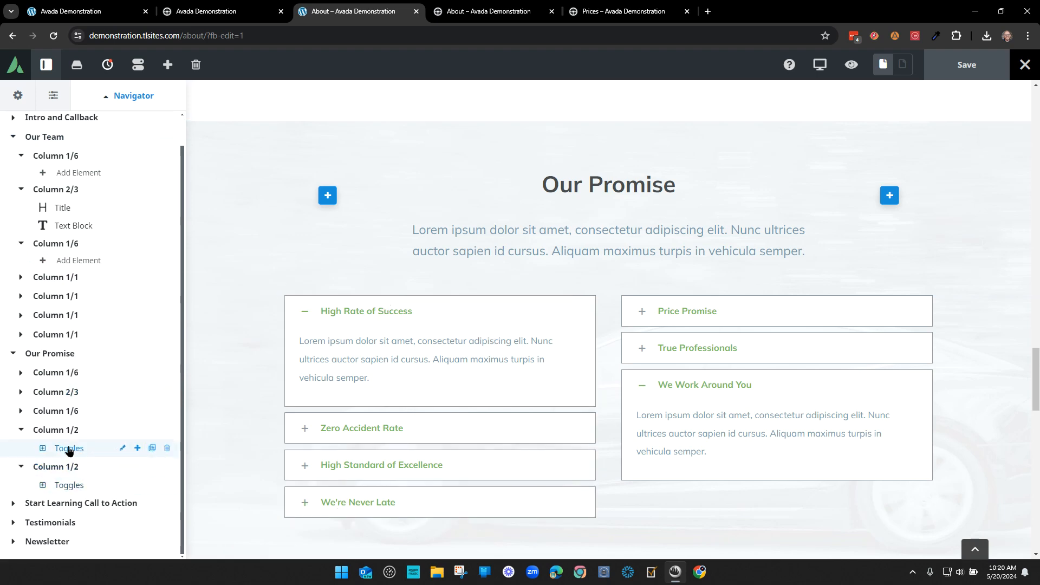
{"action": "left_click", "coordinate": [121, 448]}
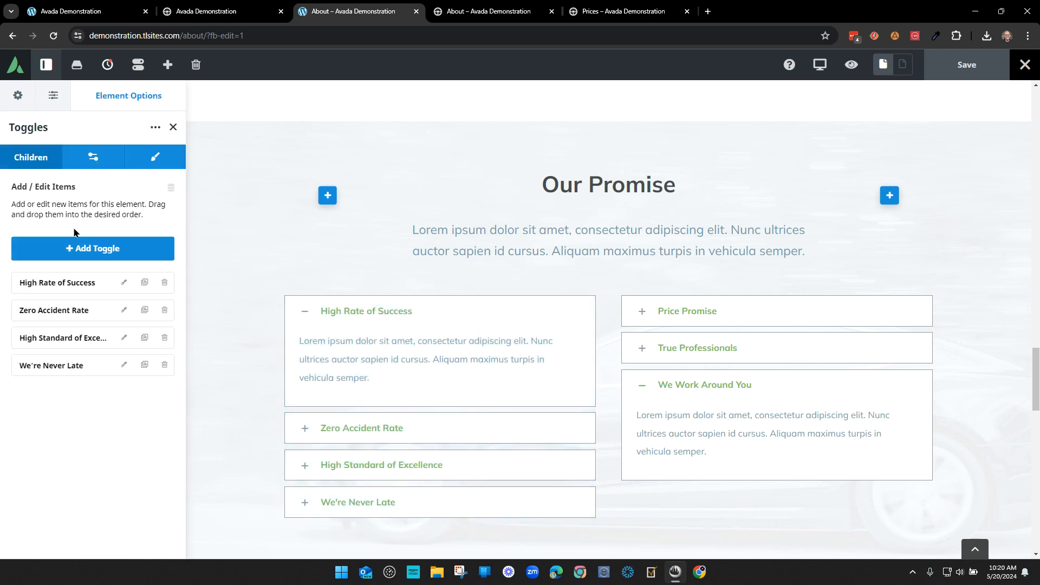
{"action": "left_click", "coordinate": [86, 160]}
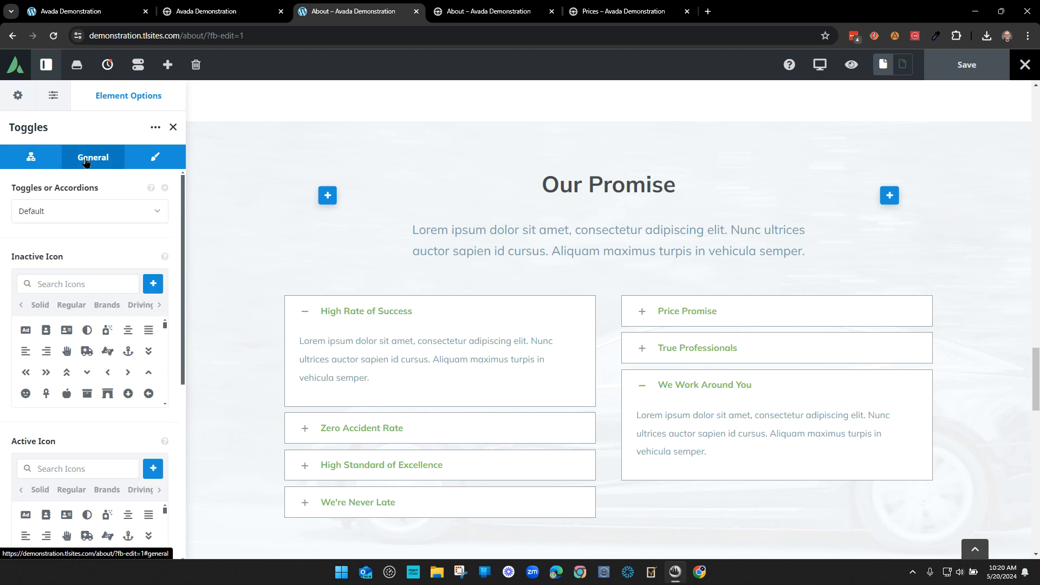
{"action": "left_click", "coordinate": [87, 351]}
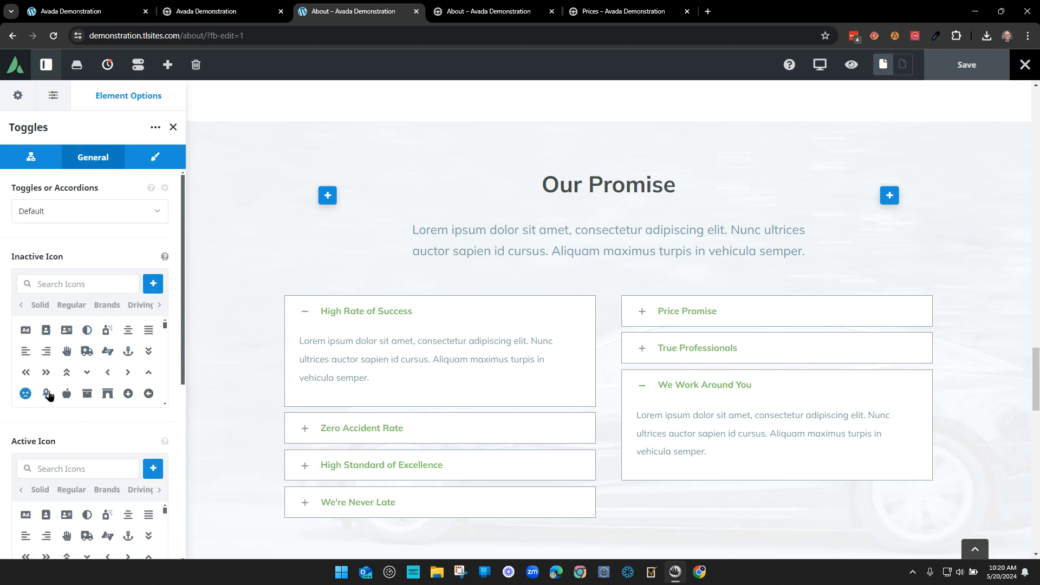
{"action": "left_click", "coordinate": [67, 392]}
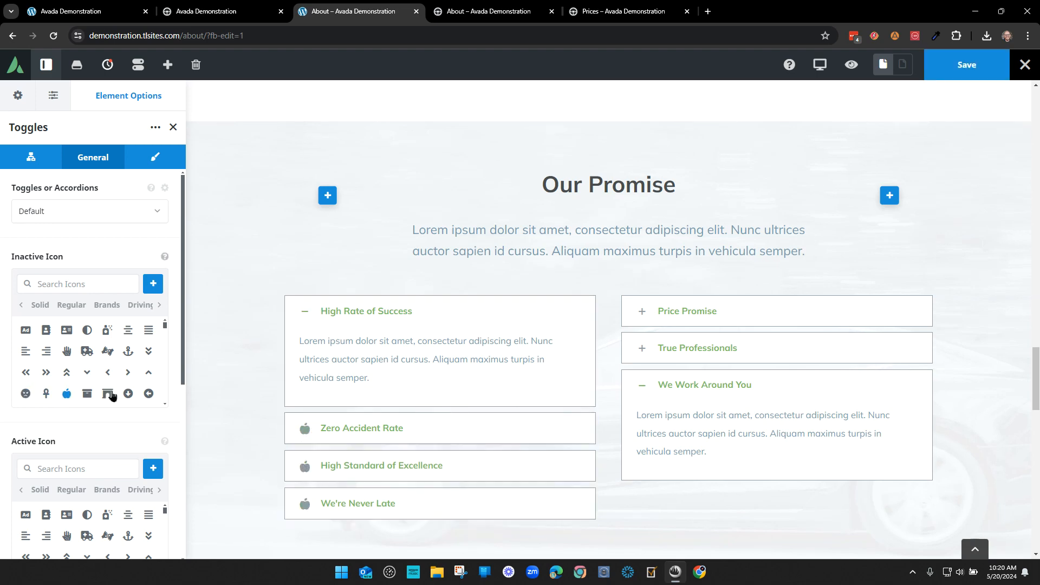
{"action": "left_click", "coordinate": [67, 393]}
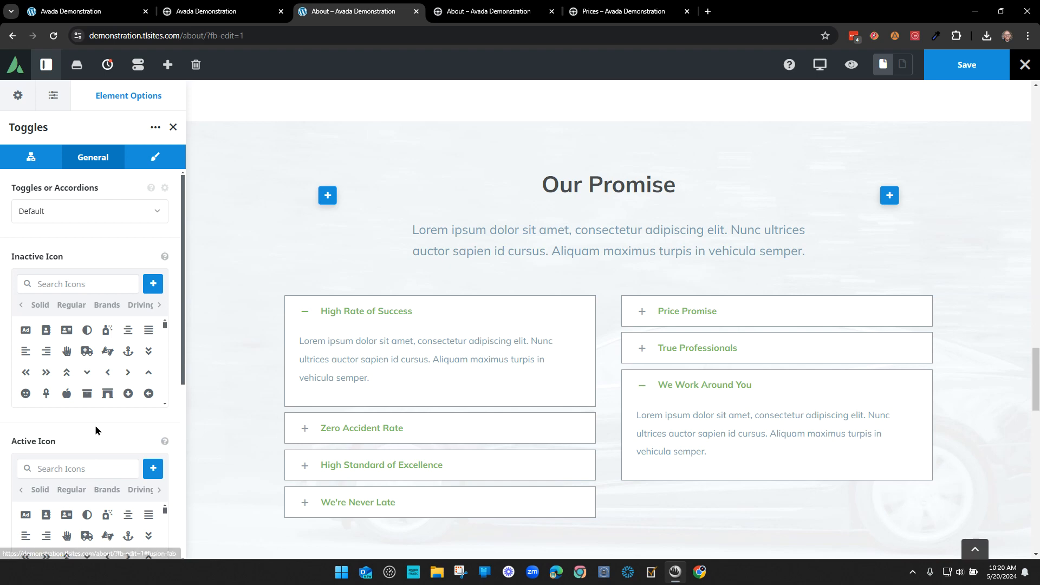
{"action": "scroll", "coordinate": [96, 424], "scroll_direction": "down", "scroll_amount": 6}
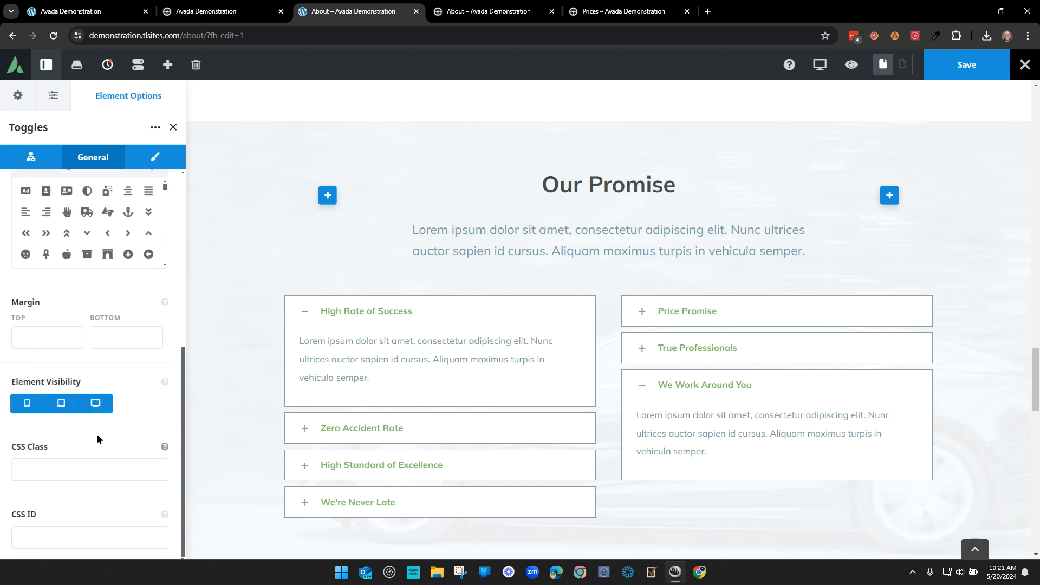
{"action": "scroll", "coordinate": [112, 448], "scroll_direction": "up", "scroll_amount": 8}
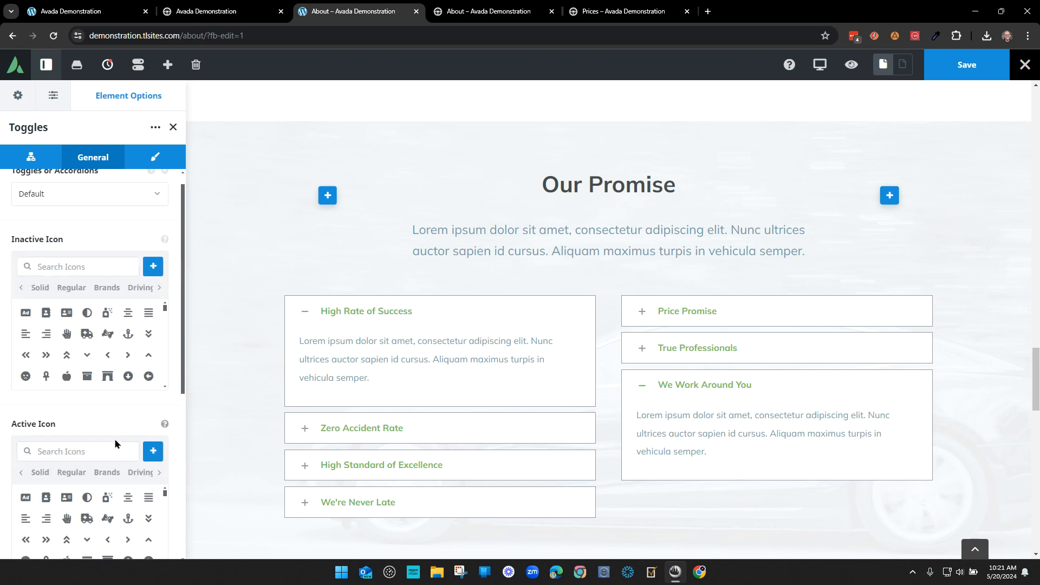
- Review the toggles' Design options, such as top padding and hover accent colour, without changes
{"action": "left_click", "coordinate": [155, 157]}
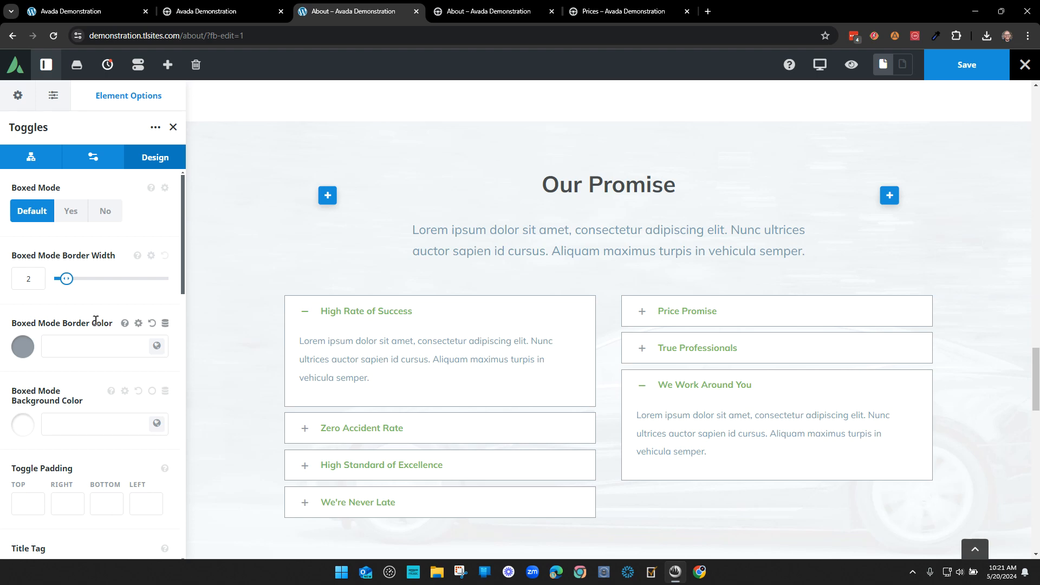
{"action": "scroll", "coordinate": [88, 479], "scroll_direction": "down", "scroll_amount": 5}
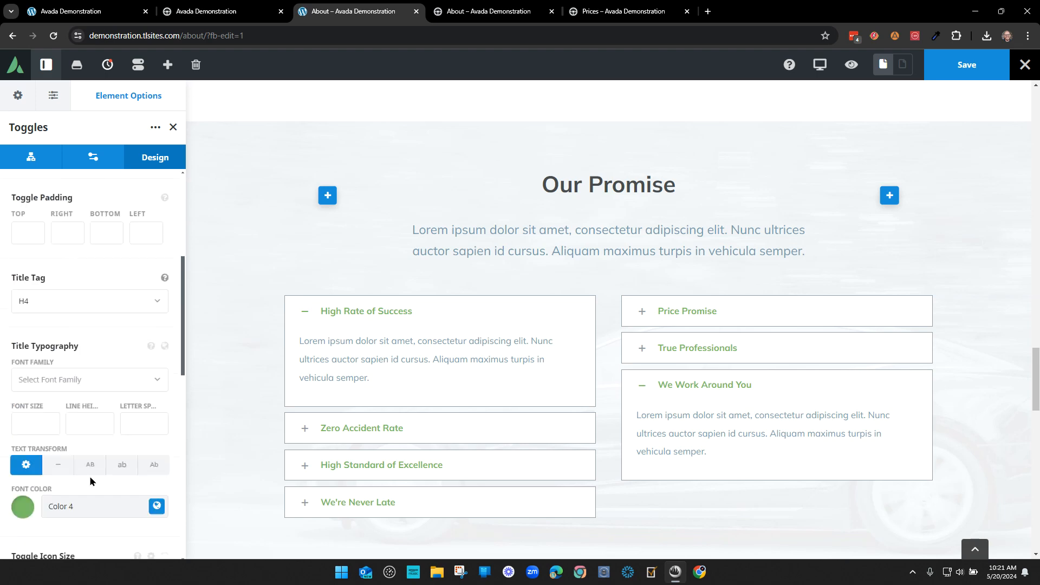
{"action": "scroll", "coordinate": [87, 452], "scroll_direction": "up", "scroll_amount": 3}
{"action": "scroll", "coordinate": [86, 446], "scroll_direction": "down", "scroll_amount": 1}
{"action": "left_click", "coordinate": [28, 333]}
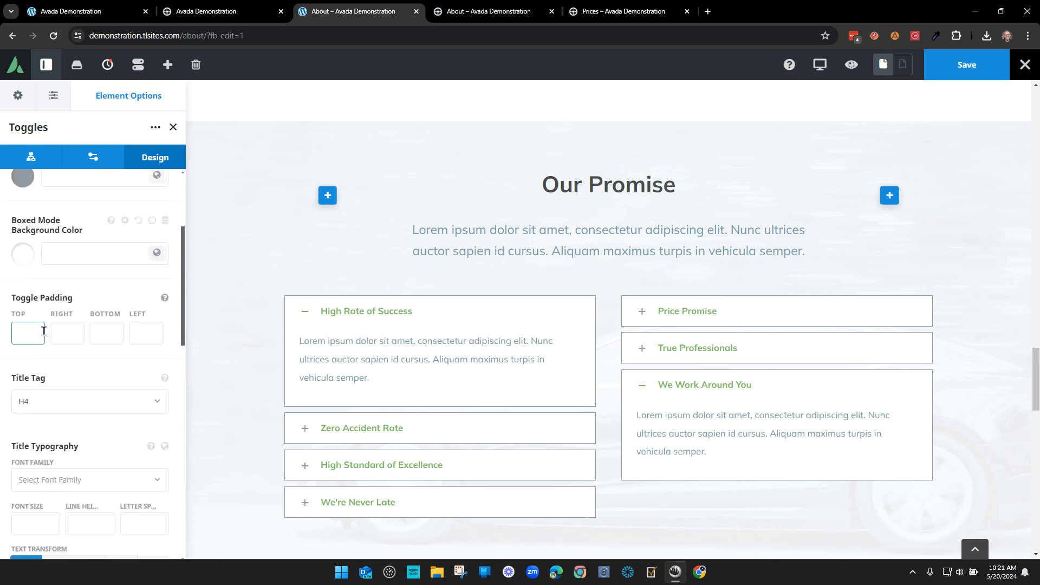
{"action": "scroll", "coordinate": [148, 406], "scroll_direction": "down", "scroll_amount": 6}
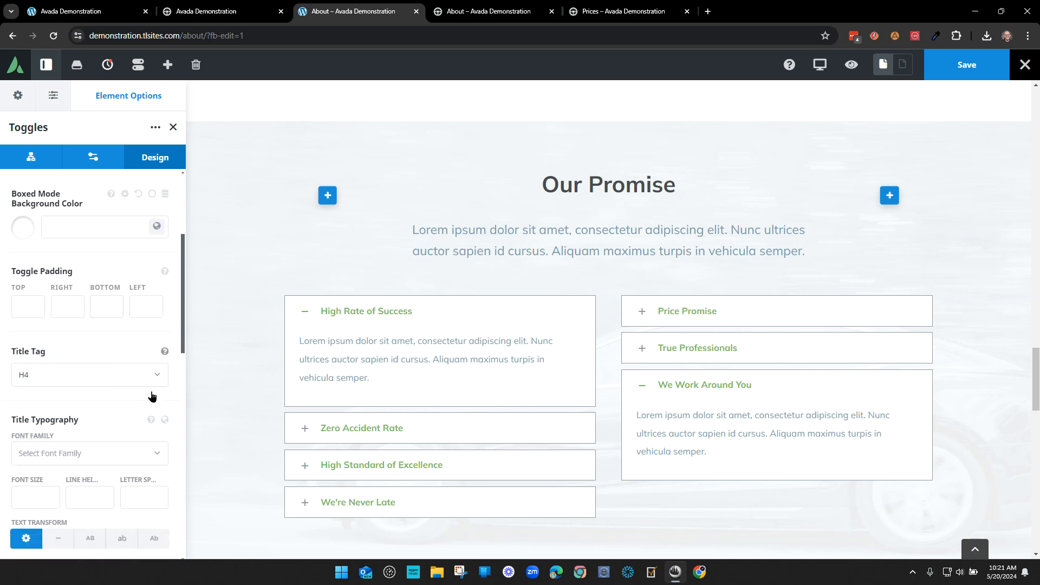
{"action": "scroll", "coordinate": [149, 403], "scroll_direction": "down", "scroll_amount": 5}
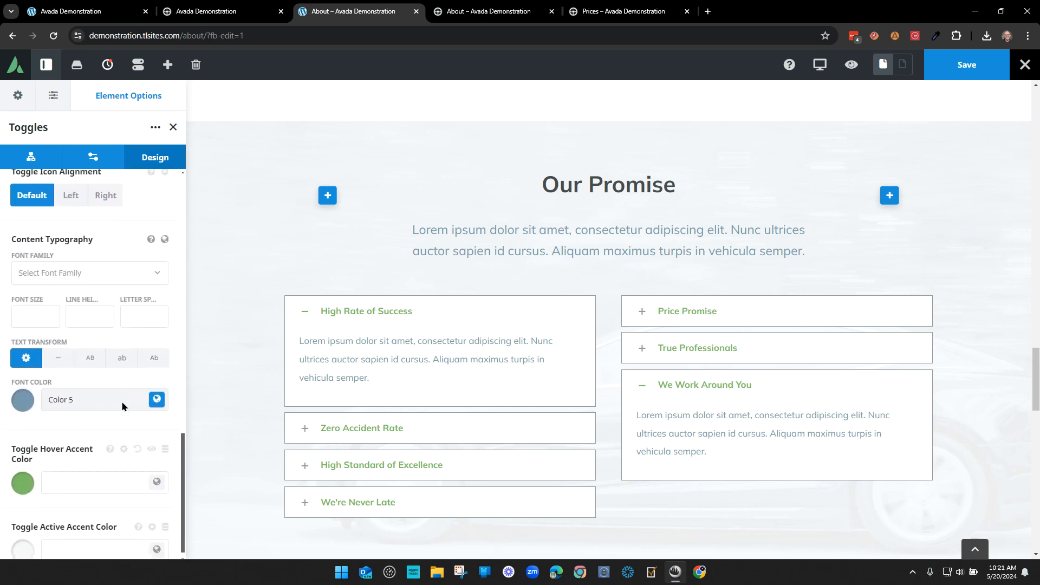
{"action": "left_click", "coordinate": [77, 468]}
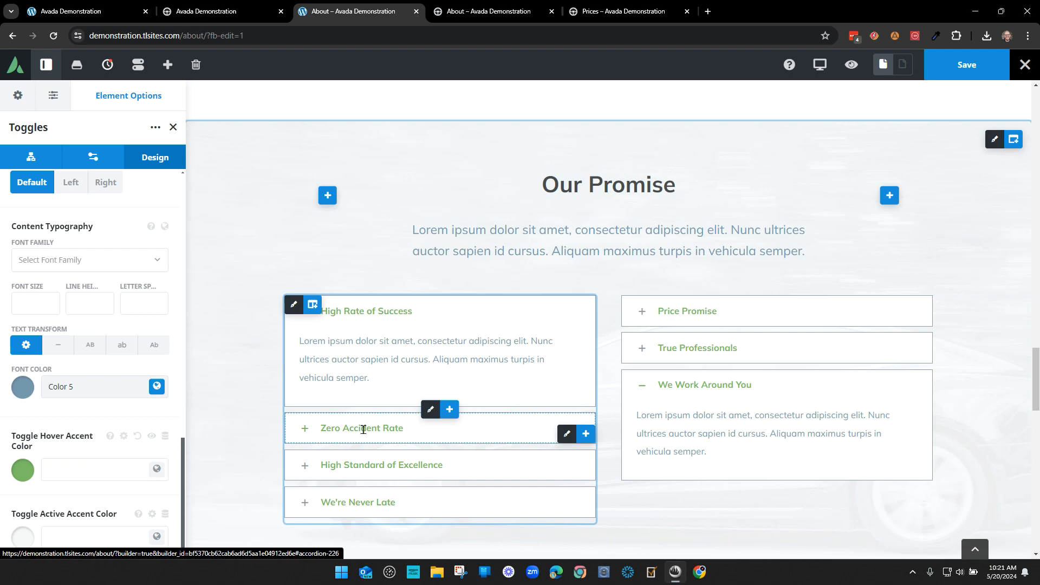
{"action": "scroll", "coordinate": [43, 483], "scroll_direction": "up", "scroll_amount": 8}
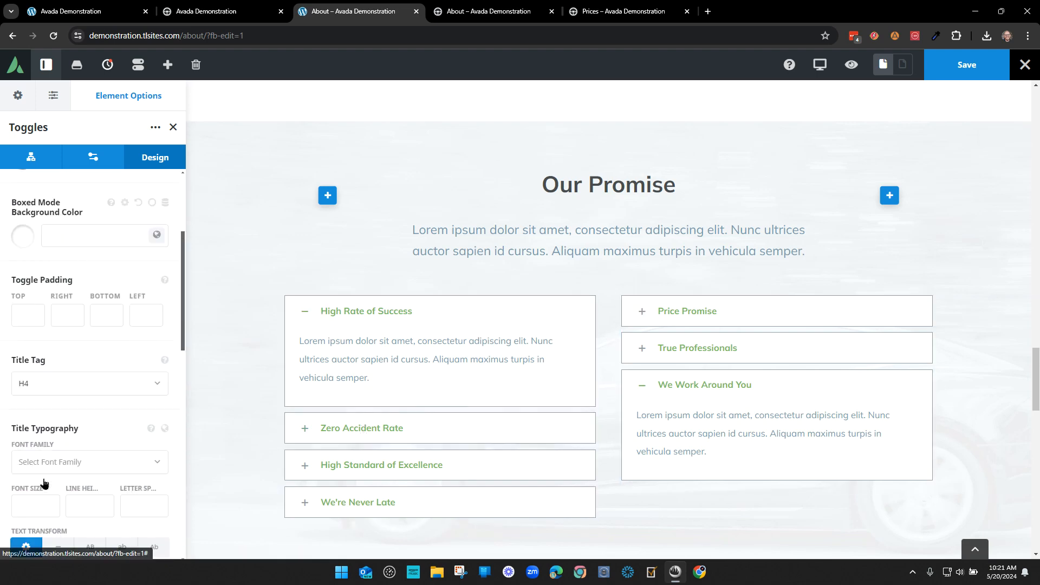
{"action": "left_click", "coordinate": [475, 12]}
- Open the Prices page in the Avada live editor
{"action": "left_click", "coordinate": [623, 12]}
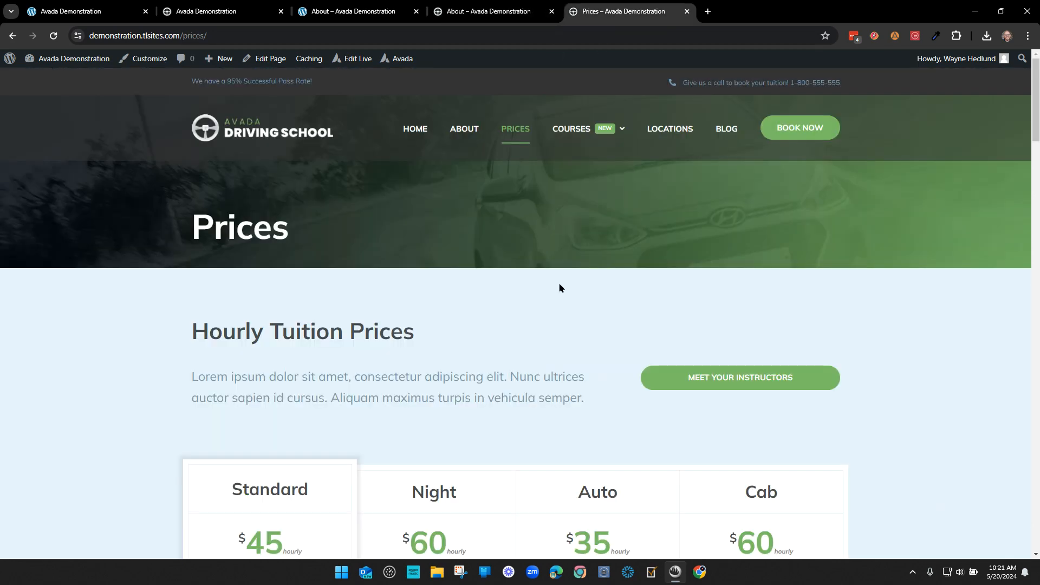
{"action": "scroll", "coordinate": [530, 311], "scroll_direction": "down", "scroll_amount": 5}
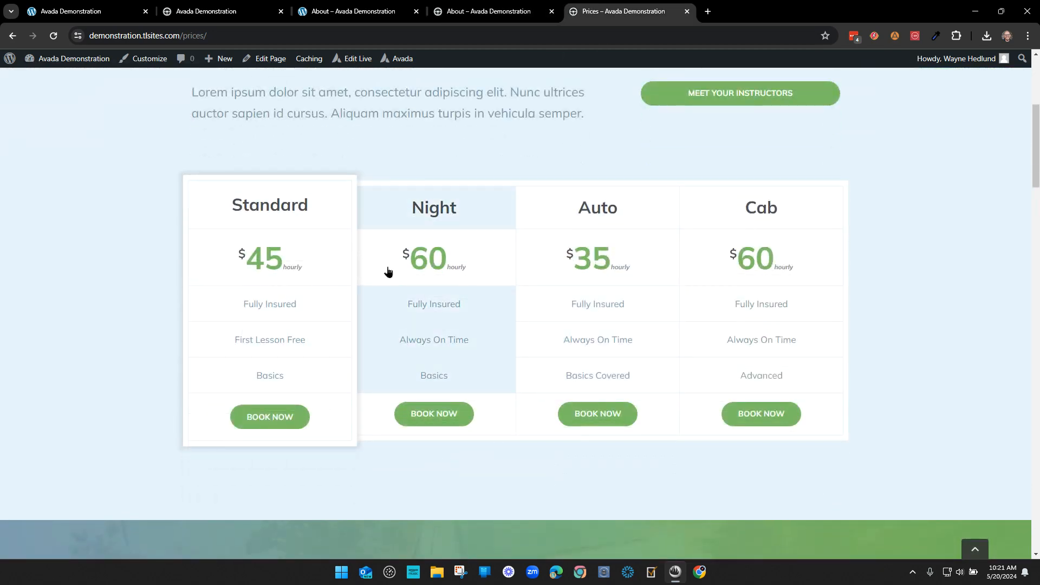
{"action": "left_click", "coordinate": [353, 58]}
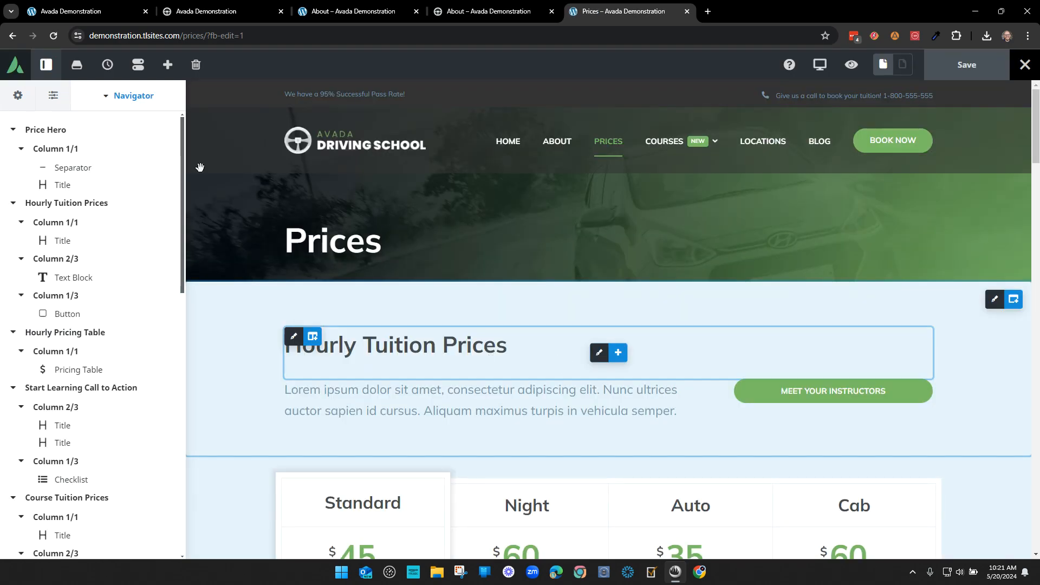
- Expand Hourly Pricing Table in the Navigator and open its Pricing Table element settings
{"action": "left_click", "coordinate": [106, 97]}
{"action": "left_click", "coordinate": [63, 168]}
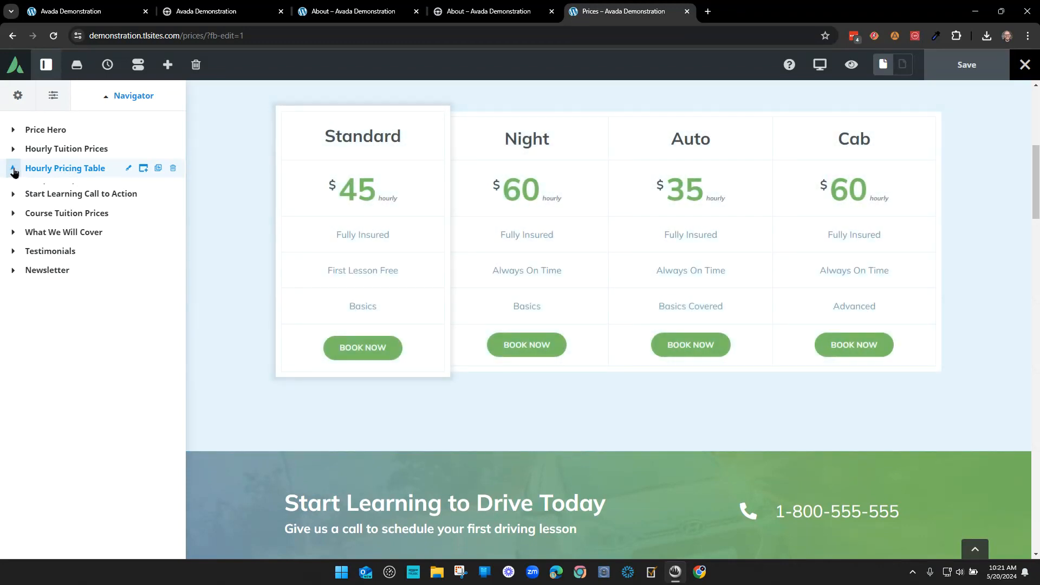
{"action": "left_click", "coordinate": [13, 168]}
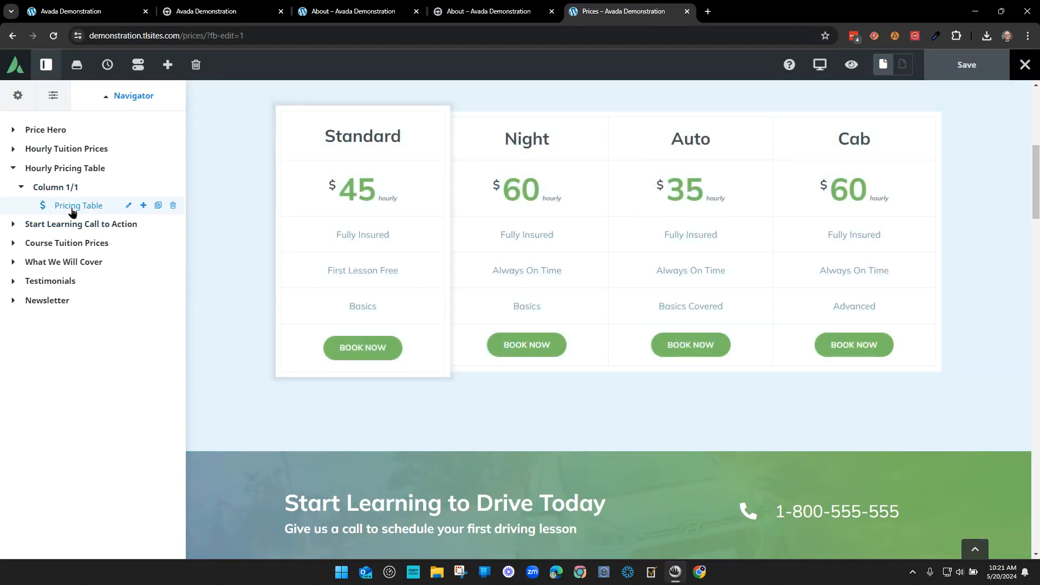
{"action": "left_click", "coordinate": [128, 205]}
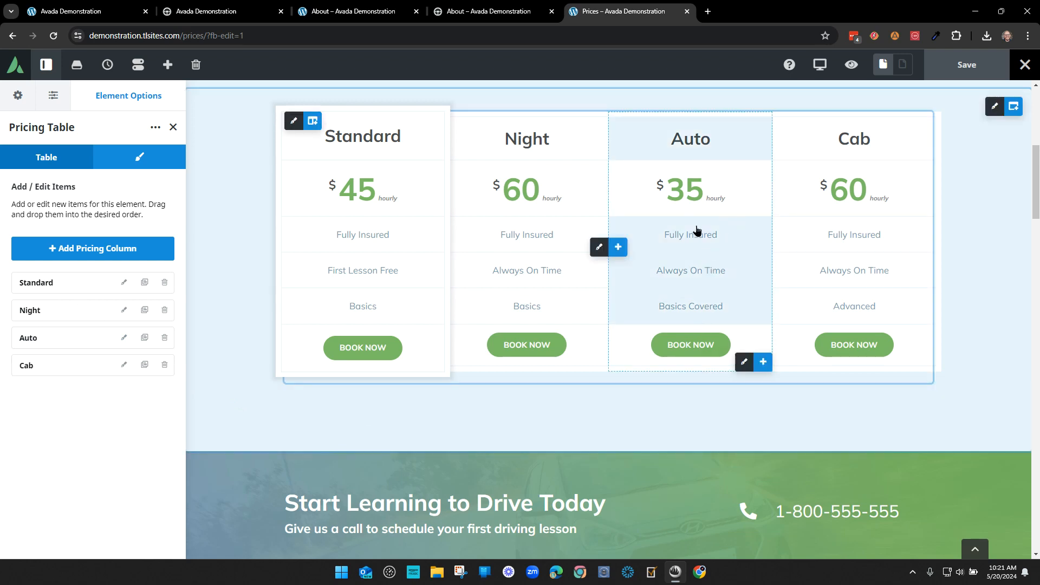
- Clean stray characters from the Auto column title so it reads Auto
{"action": "left_click", "coordinate": [693, 140]}
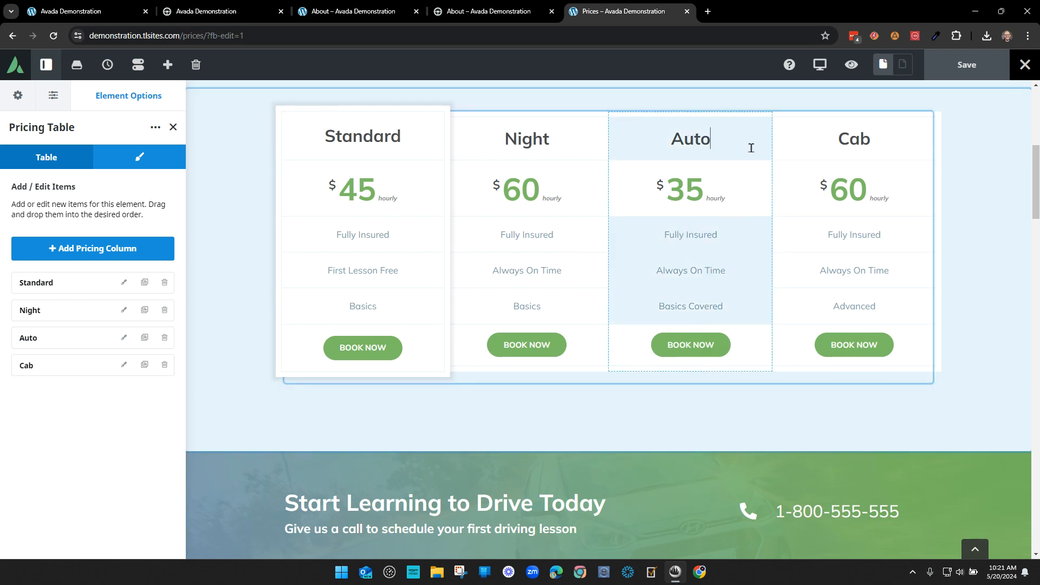
{"action": "type", "text": "fvf"}
{"action": "key", "text": "BackSpace"}
{"action": "key", "text": "BackSpace"}
{"action": "key", "text": "BackSpace"}
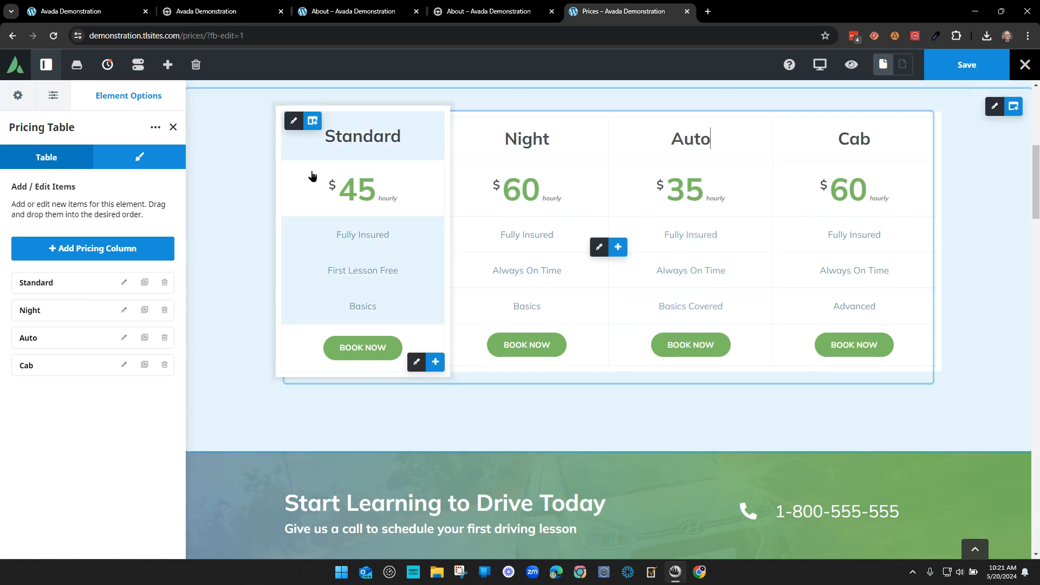
- In the Auto column settings, leave standout off and change the price from 35 to 37
{"action": "left_click", "coordinate": [124, 338]}
{"action": "left_click", "coordinate": [33, 329]}
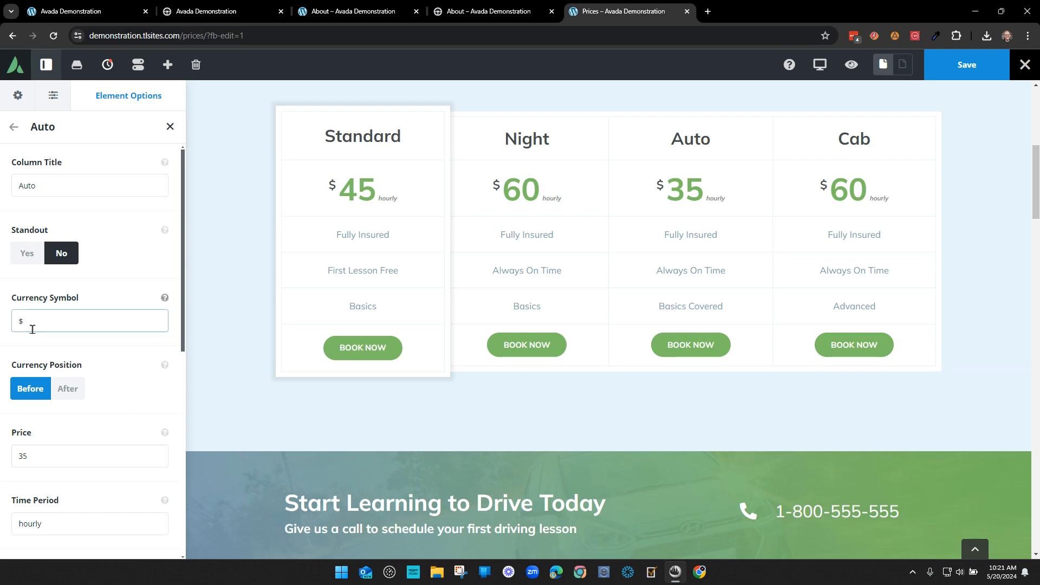
{"action": "left_click", "coordinate": [25, 255]}
{"action": "left_click", "coordinate": [74, 256]}
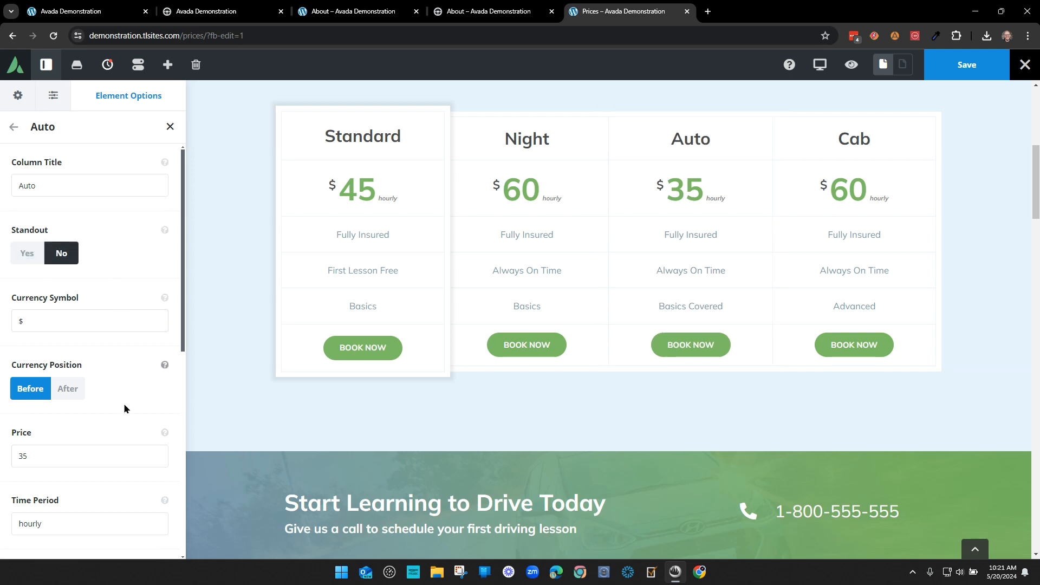
{"action": "scroll", "coordinate": [123, 406], "scroll_direction": "down", "scroll_amount": 2}
{"action": "left_click_drag", "start_coordinate": [63, 336], "coordinate": [10, 336]}
{"action": "type", "text": "37"}
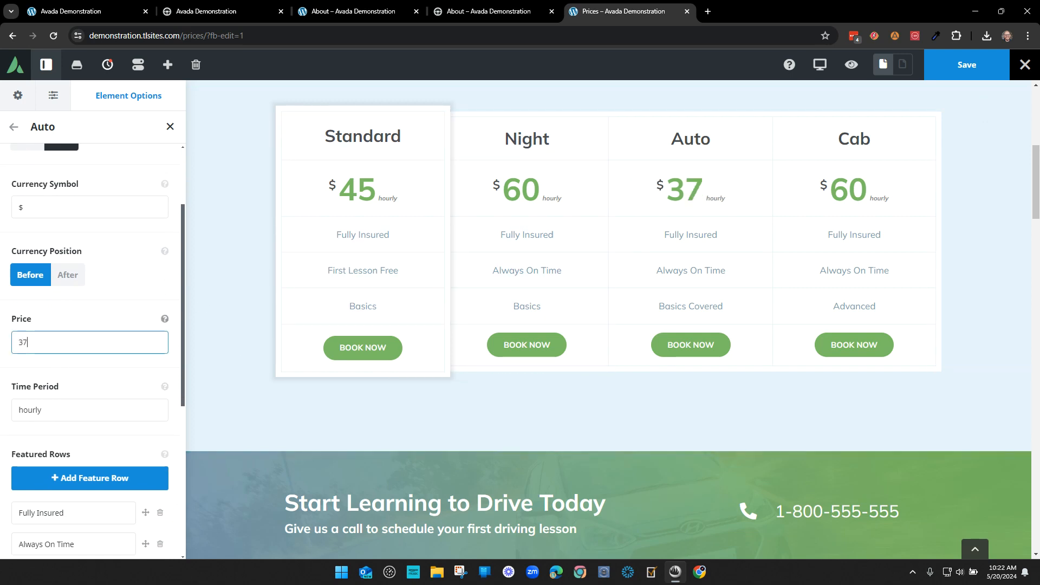
{"action": "left_click", "coordinate": [120, 305]}
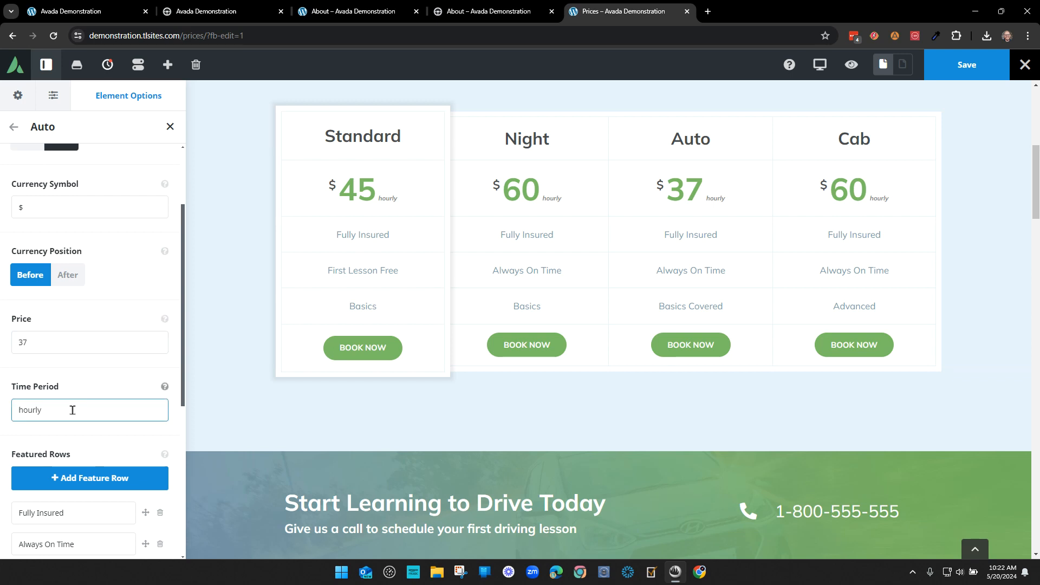
- Check the Footer Content button shortcode unchanged, then return to the Pricing Table column list
{"action": "scroll", "coordinate": [112, 414], "scroll_direction": "down", "scroll_amount": 4}
{"action": "scroll", "coordinate": [118, 425], "scroll_direction": "down", "scroll_amount": 6}
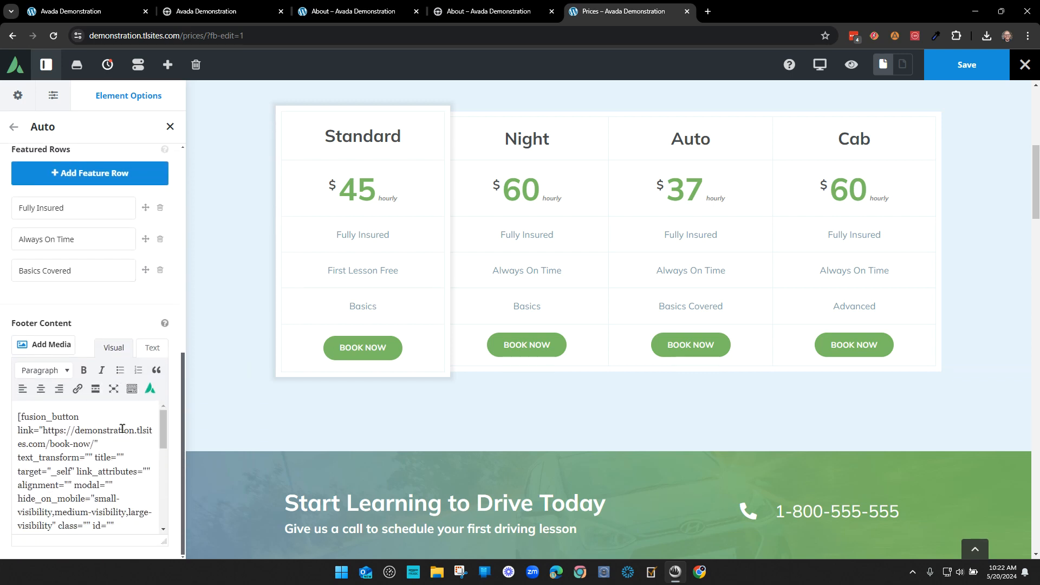
{"action": "scroll", "coordinate": [131, 460], "scroll_direction": "up", "scroll_amount": 6}
{"action": "scroll", "coordinate": [163, 439], "scroll_direction": "down", "scroll_amount": 5}
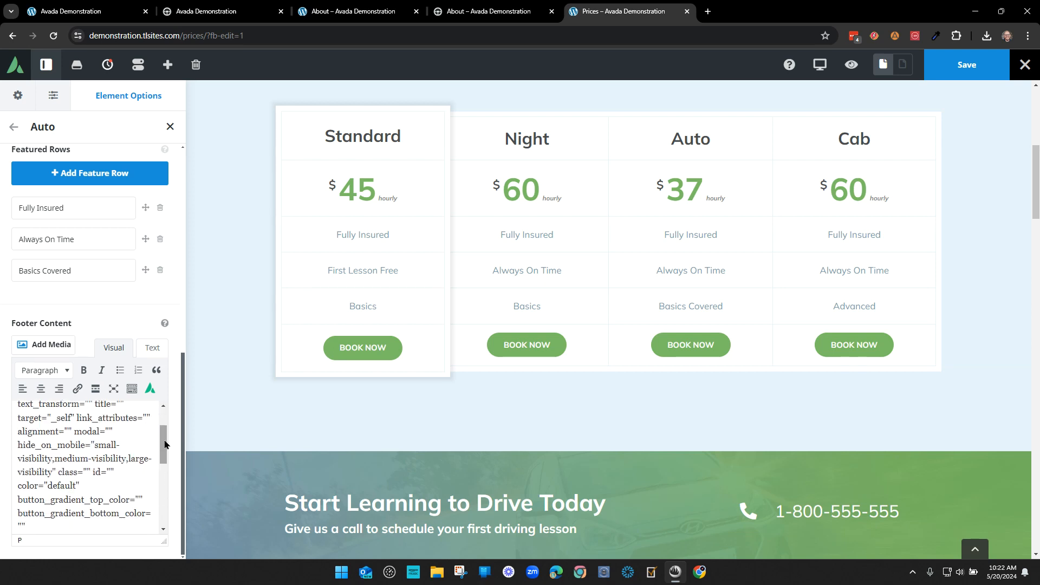
{"action": "scroll", "coordinate": [163, 423], "scroll_direction": "up", "scroll_amount": 8}
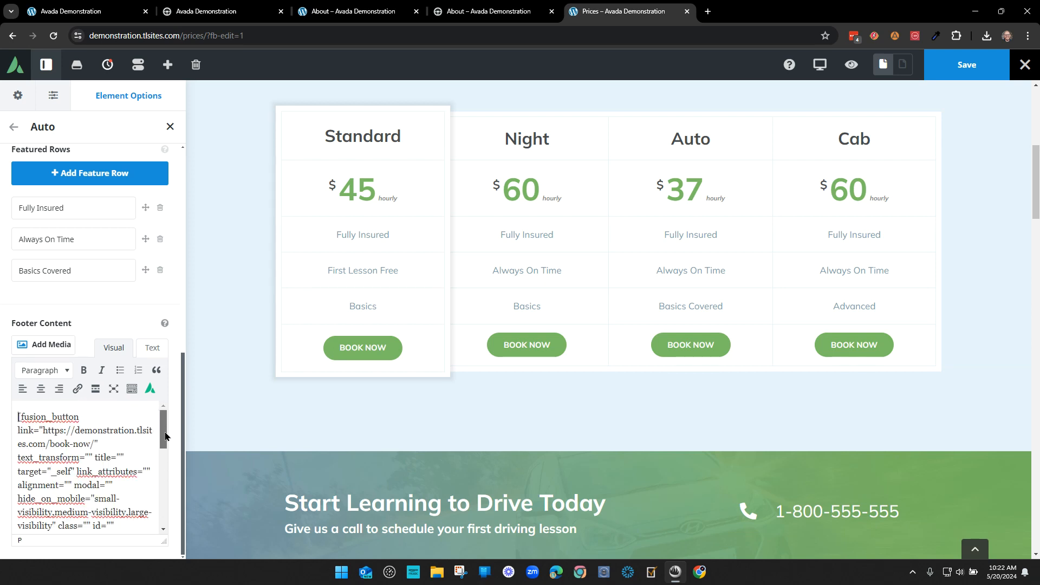
{"action": "scroll", "coordinate": [157, 492], "scroll_direction": "down", "scroll_amount": 8}
{"action": "scroll", "coordinate": [158, 492], "scroll_direction": "down", "scroll_amount": 3}
{"action": "scroll", "coordinate": [156, 519], "scroll_direction": "up", "scroll_amount": 10}
{"action": "left_click", "coordinate": [93, 421]}
{"action": "type", "text": "hj"}
{"action": "key", "text": "BackSpace"}
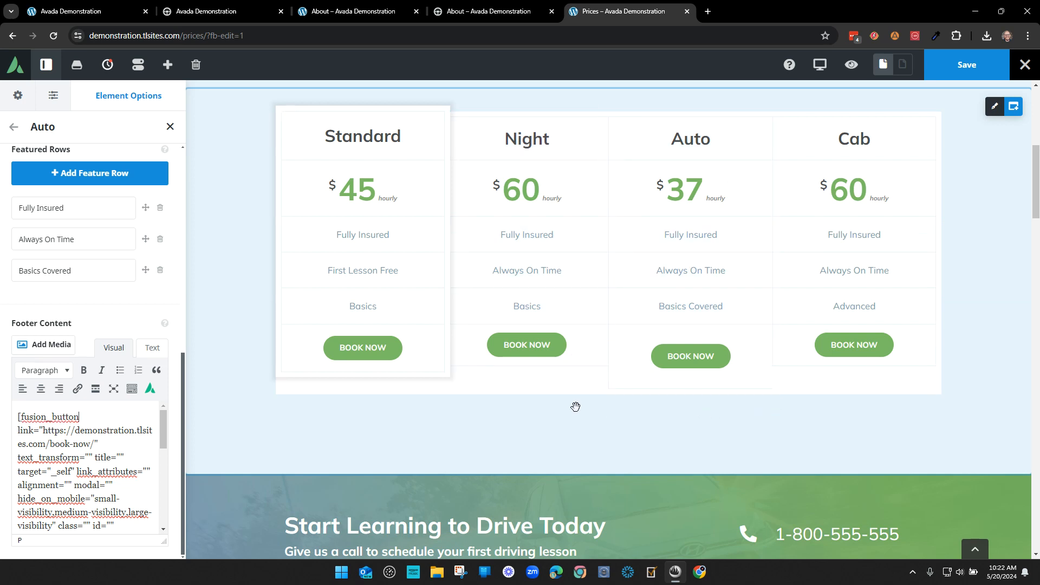
{"action": "left_click", "coordinate": [13, 127]}
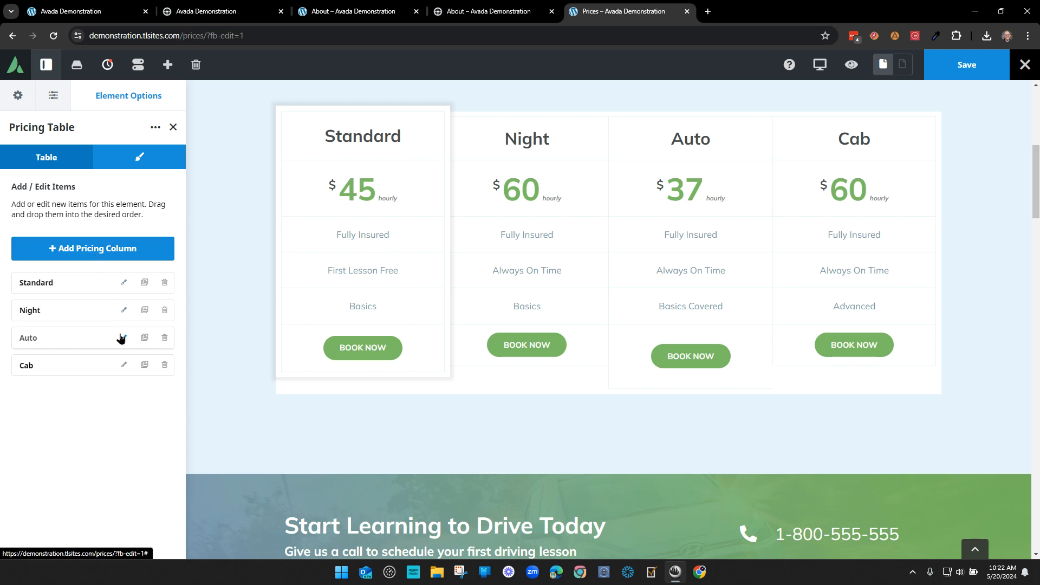
- Reopen the Auto column's settings and scroll to its Footer Content
{"action": "left_click_drag", "start_coordinate": [16, 126], "coordinate": [87, 128]}
{"action": "left_click", "coordinate": [105, 130]}
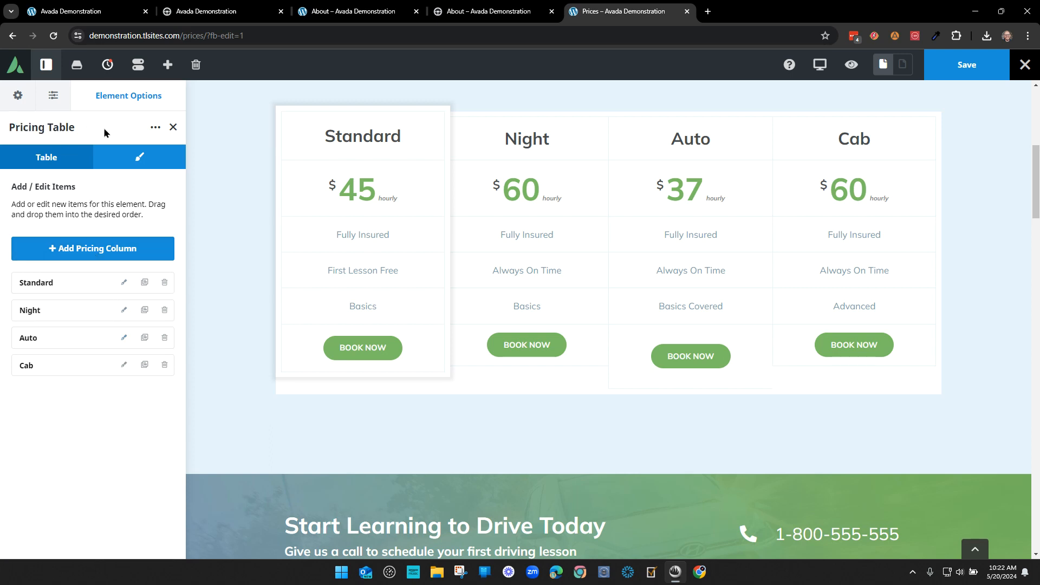
{"action": "left_click", "coordinate": [124, 338]}
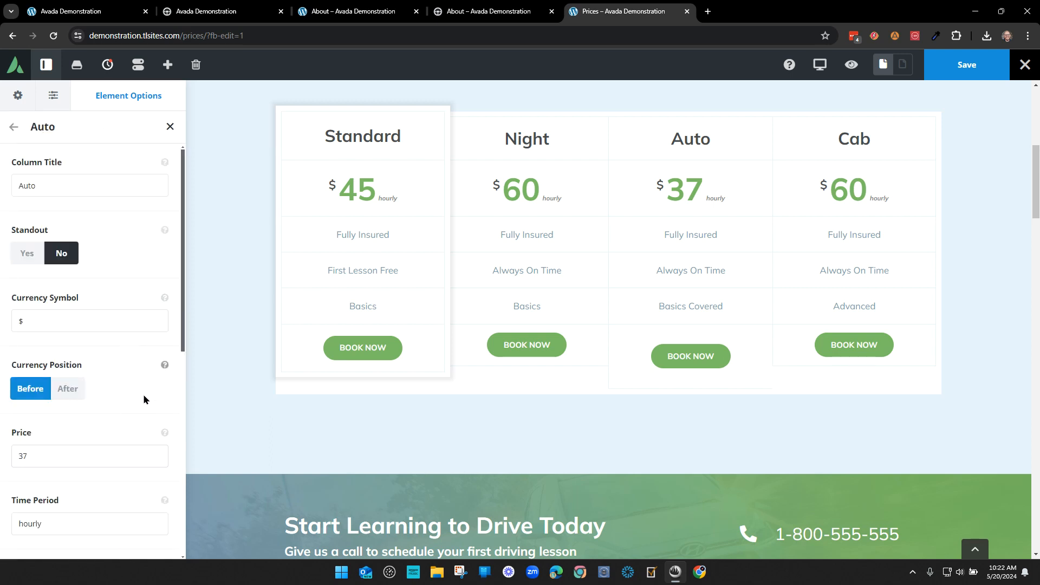
{"action": "scroll", "coordinate": [141, 450], "scroll_direction": "down", "scroll_amount": 7}
{"action": "scroll", "coordinate": [147, 460], "scroll_direction": "down", "scroll_amount": 2}
{"action": "scroll", "coordinate": [142, 459], "scroll_direction": "up", "scroll_amount": 2}
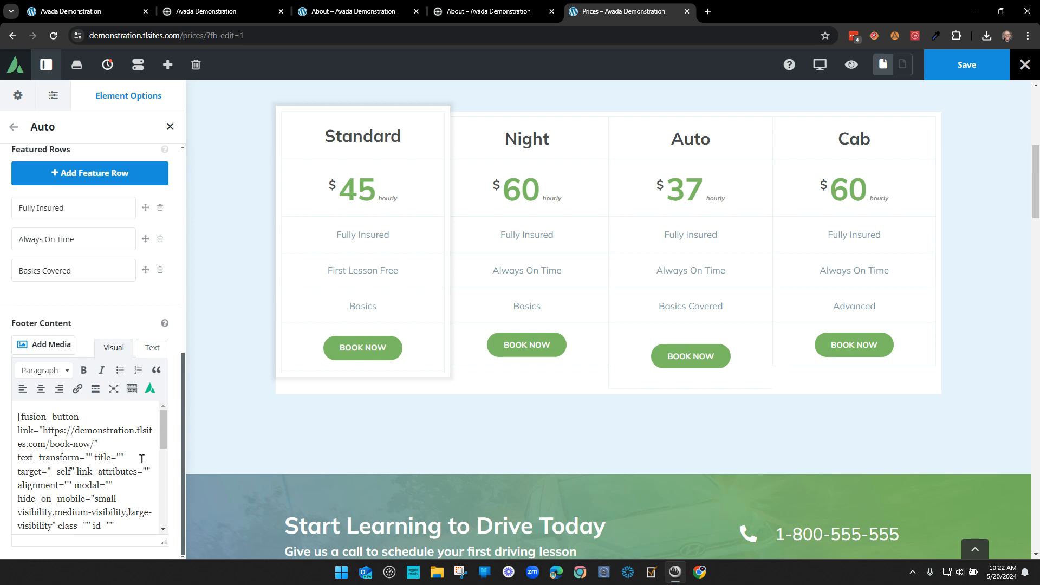
- Select the Book Now button's link URL in the shortcode, leaving the link unchanged
{"action": "left_click_drag", "start_coordinate": [44, 431], "coordinate": [89, 442]}
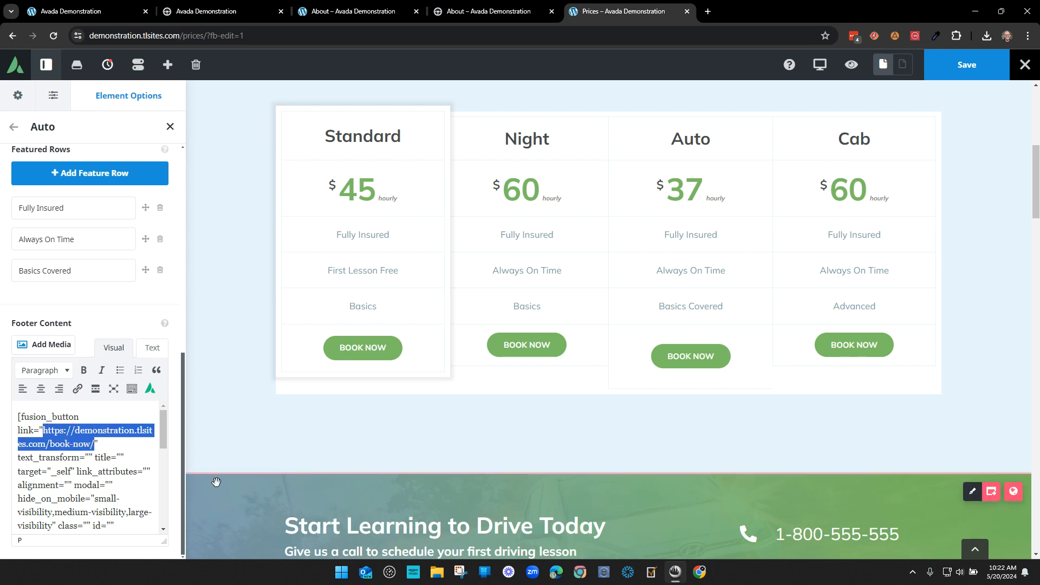
{"action": "left_click", "coordinate": [107, 447]}
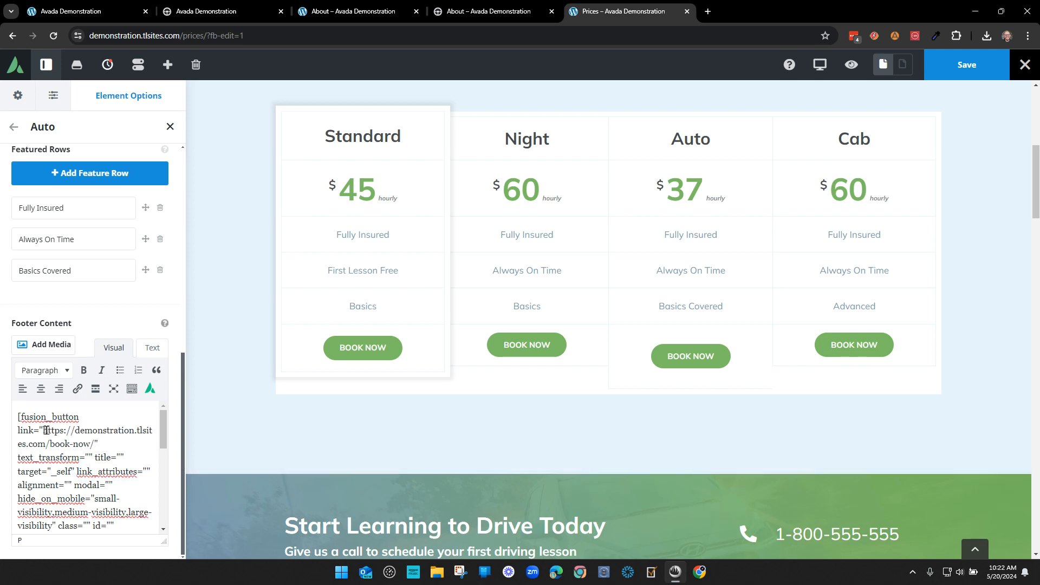
{"action": "left_click_drag", "start_coordinate": [43, 430], "coordinate": [87, 442]}
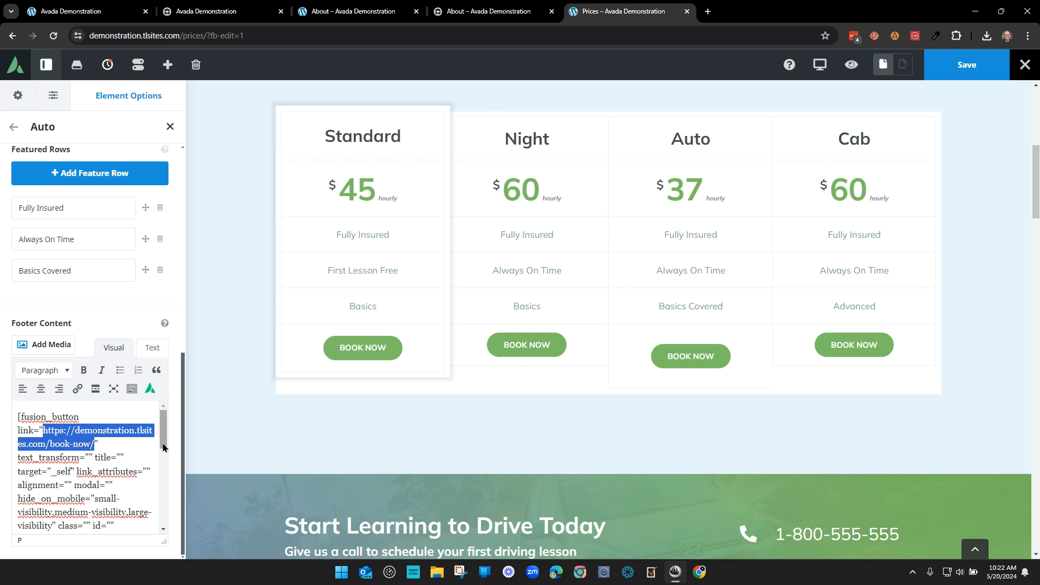
{"action": "mouse_move", "coordinate": [163, 441]}
{"action": "left_mouse_down"}
{"action": "mouse_move", "coordinate": [160, 535]}
{"action": "mouse_move", "coordinate": [162, 427]}
{"action": "left_mouse_up"}
{"action": "left_click", "coordinate": [114, 445]}
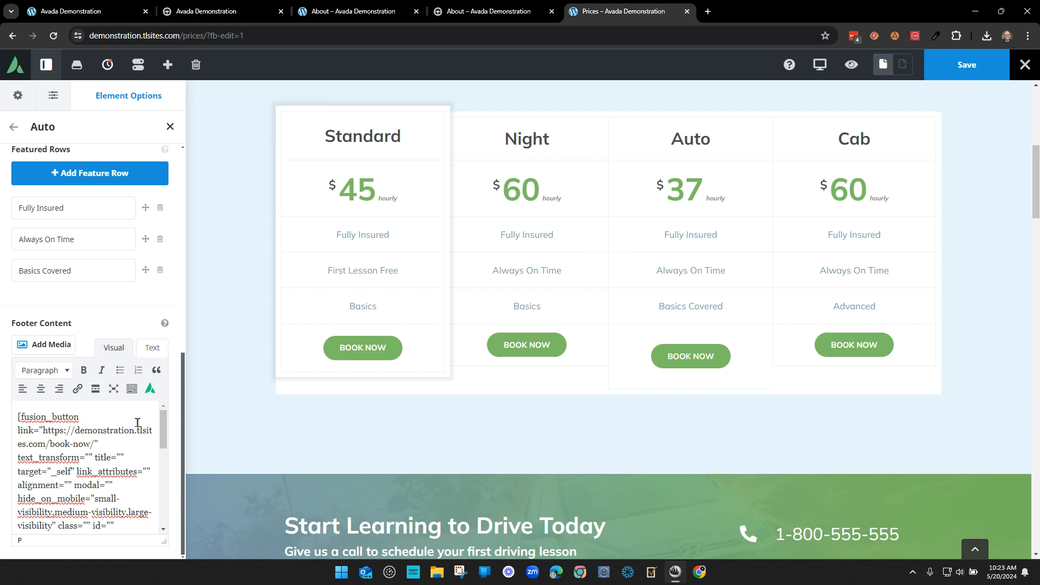
{"action": "type", "text": "f"}
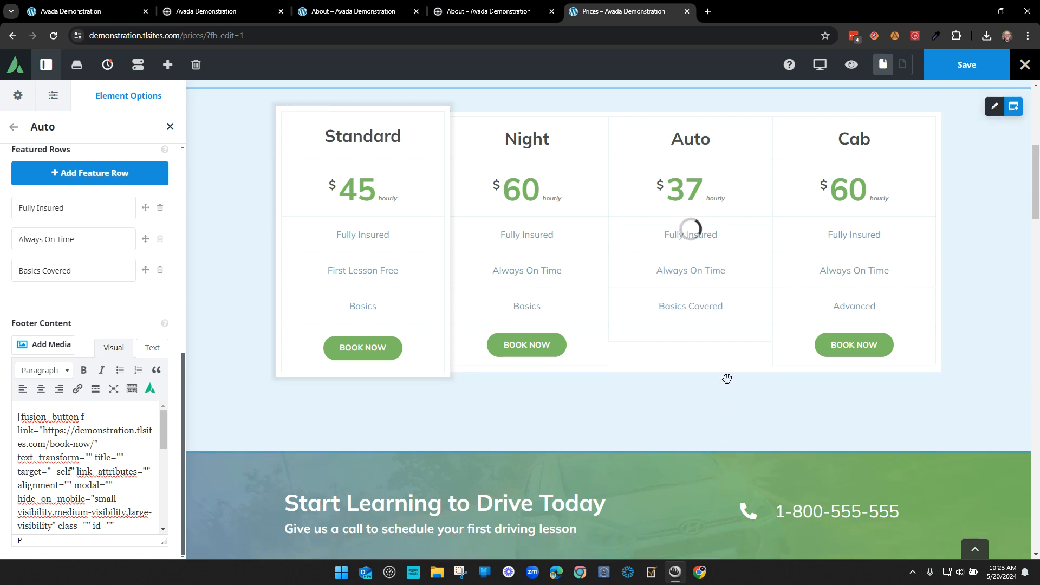
{"action": "type", "text": "fff"}
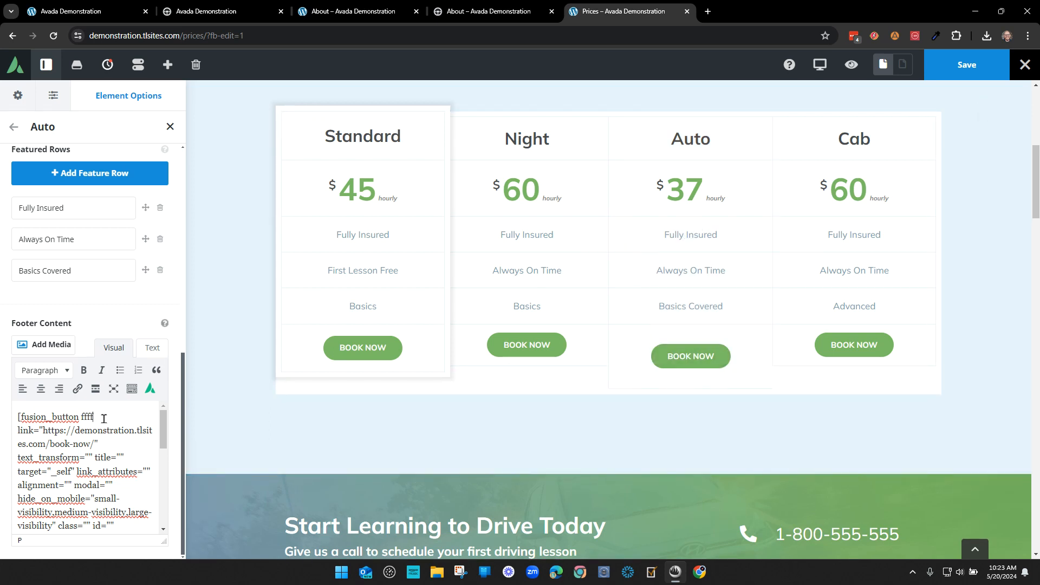
{"action": "type", "text": "f"}
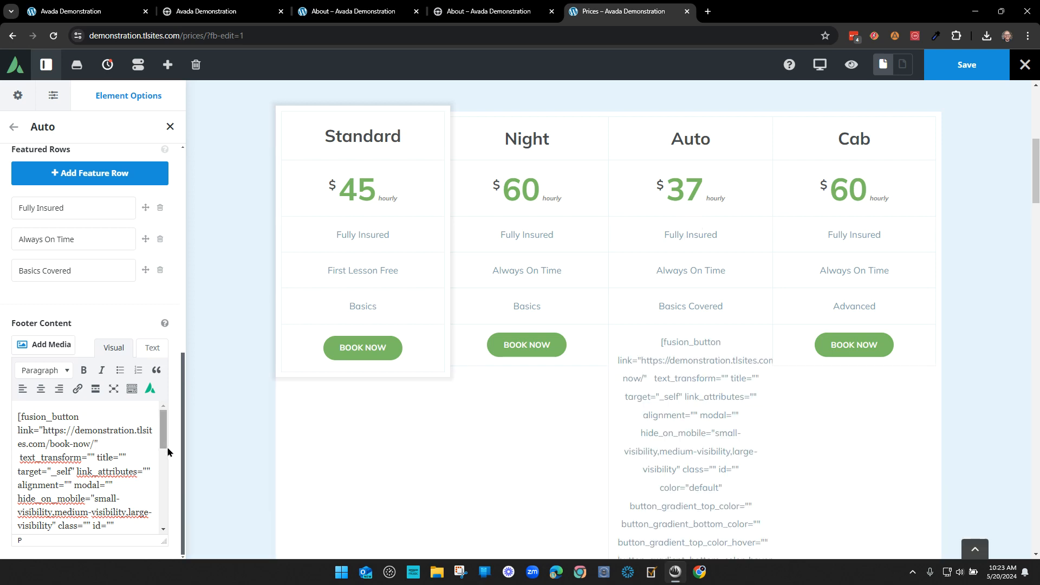
{"action": "key", "text": "BackSpace"}
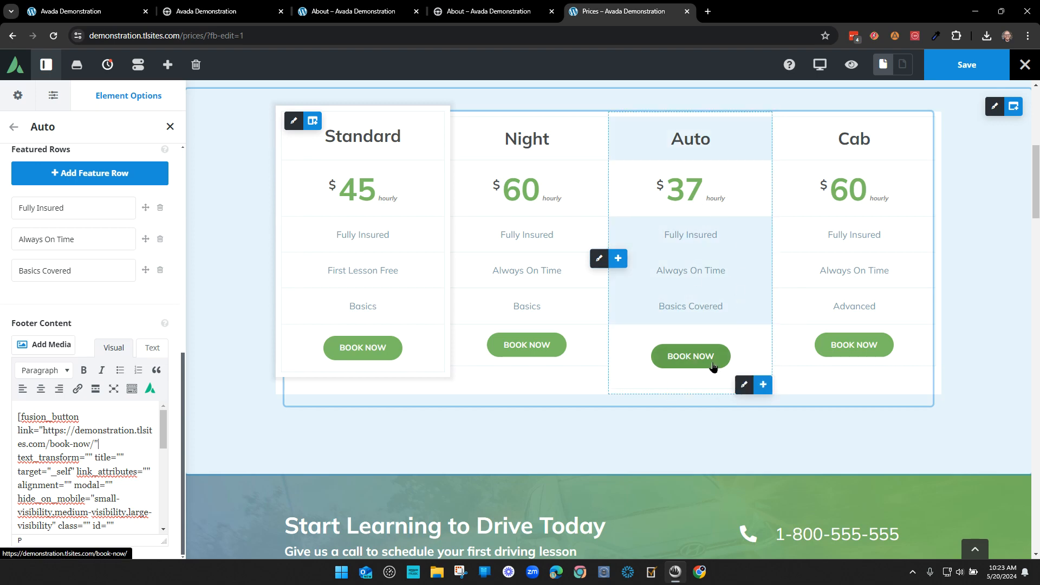
- Review the Prices page preview, then return to the home page editor at its Drive with Avada hero
{"action": "scroll", "coordinate": [672, 423], "scroll_direction": "down", "scroll_amount": 5}
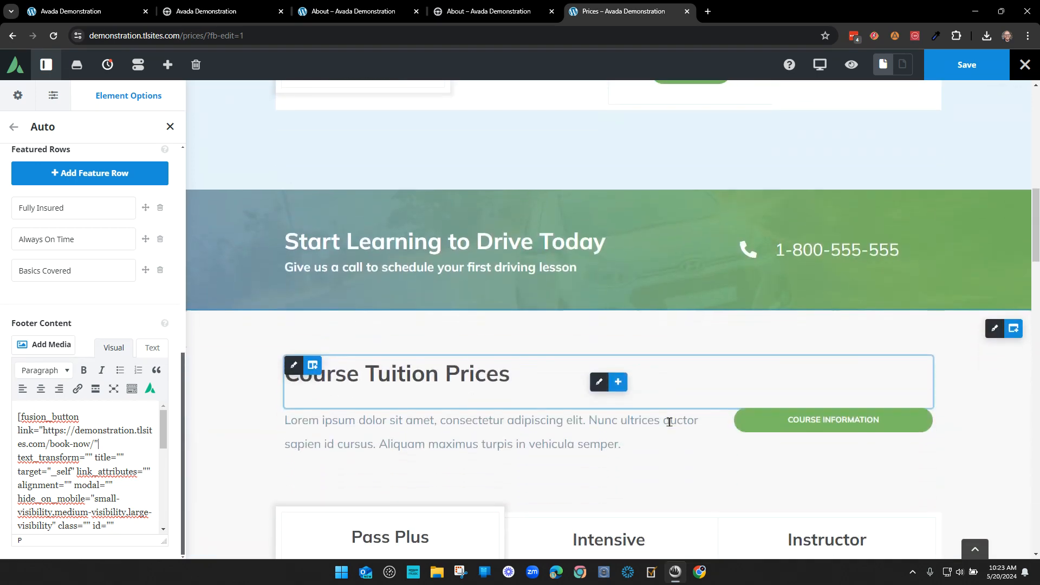
{"action": "scroll", "coordinate": [669, 421], "scroll_direction": "down", "scroll_amount": 11}
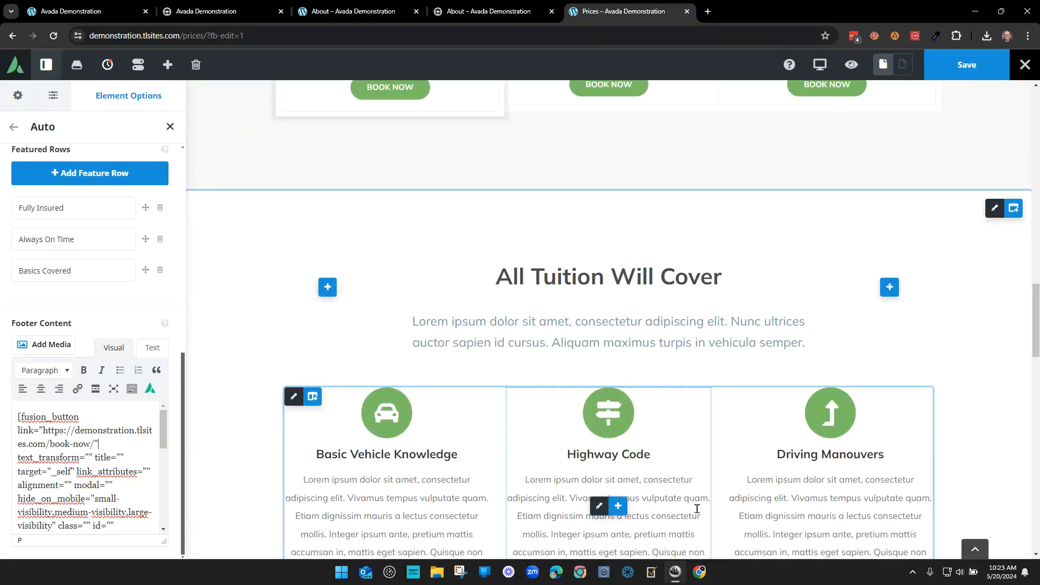
{"action": "scroll", "coordinate": [697, 506], "scroll_direction": "down", "scroll_amount": 9}
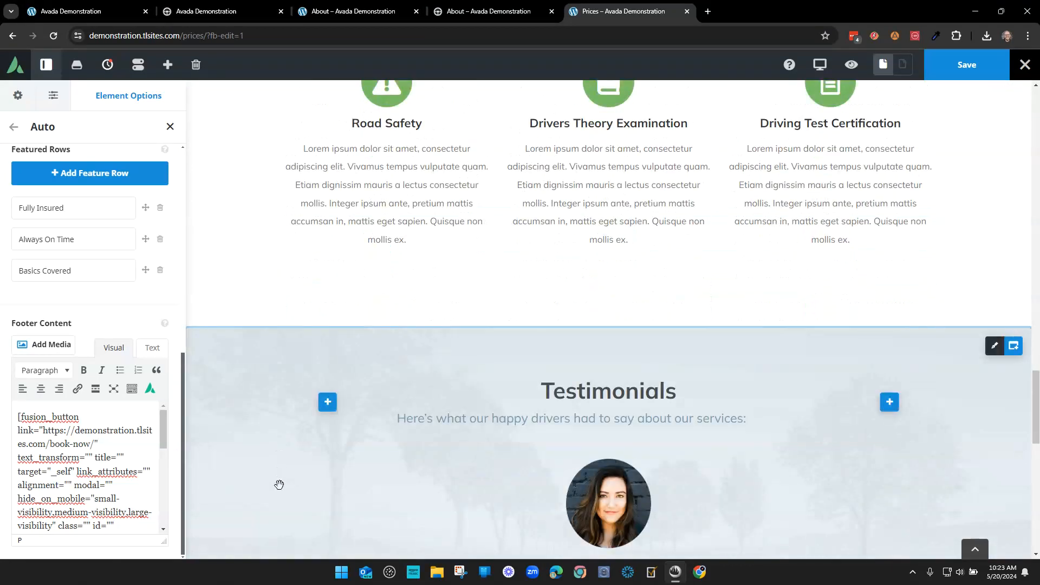
{"action": "scroll", "coordinate": [276, 423], "scroll_direction": "down", "scroll_amount": 1}
{"action": "scroll", "coordinate": [271, 364], "scroll_direction": "up", "scroll_amount": 20}
{"action": "scroll", "coordinate": [269, 346], "scroll_direction": "down", "scroll_amount": 1}
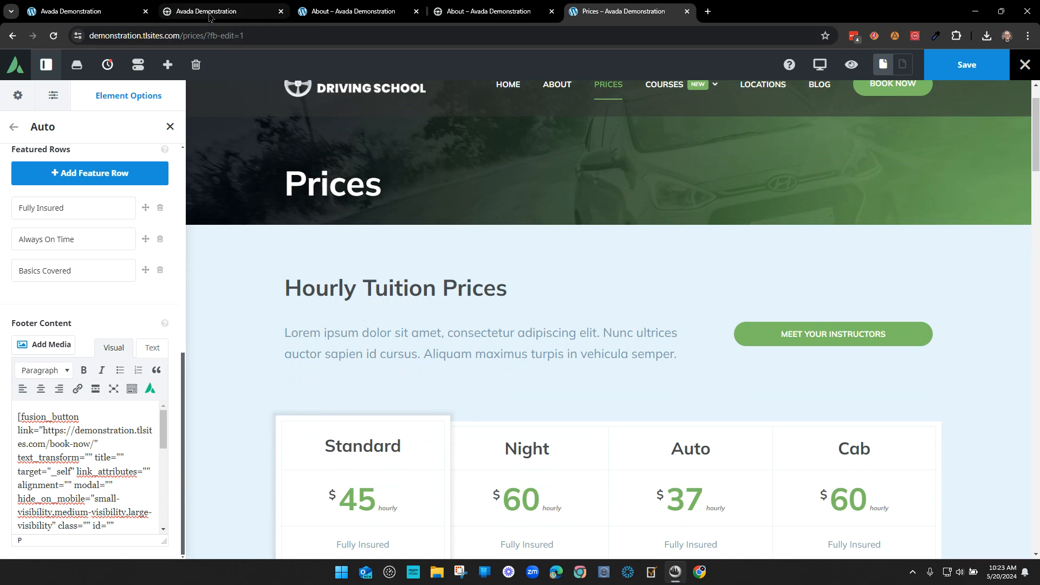
{"action": "left_click", "coordinate": [87, 11]}
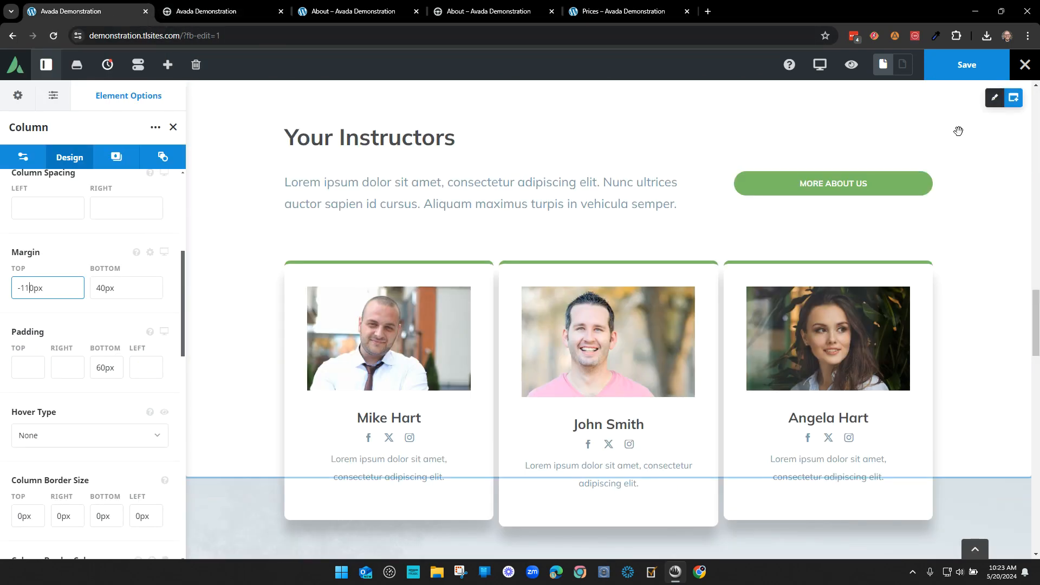
{"action": "scroll", "coordinate": [986, 302], "scroll_direction": "up", "scroll_amount": 5}
{"action": "scroll", "coordinate": [942, 280], "scroll_direction": "up", "scroll_amount": 10}
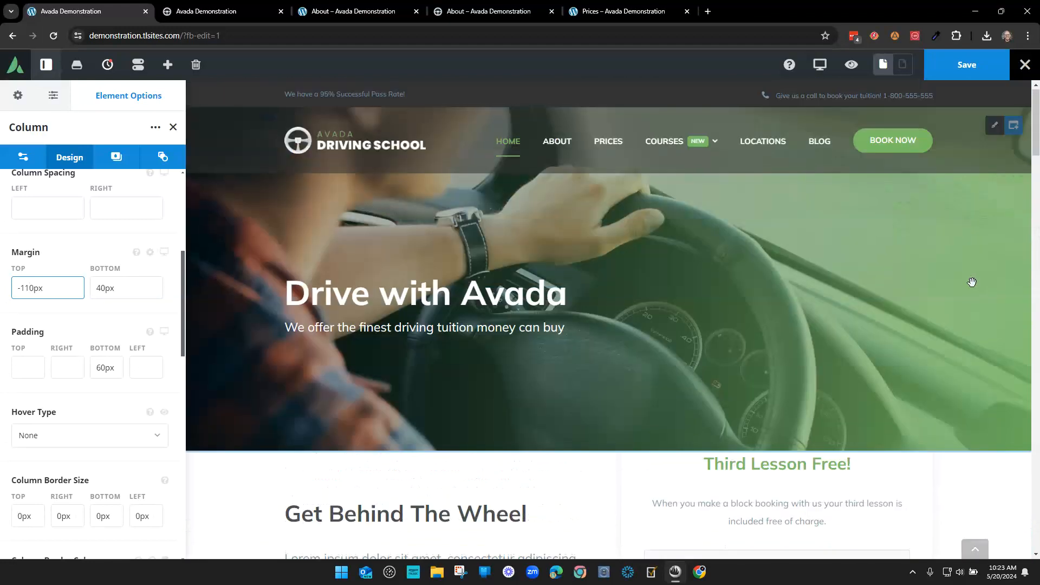